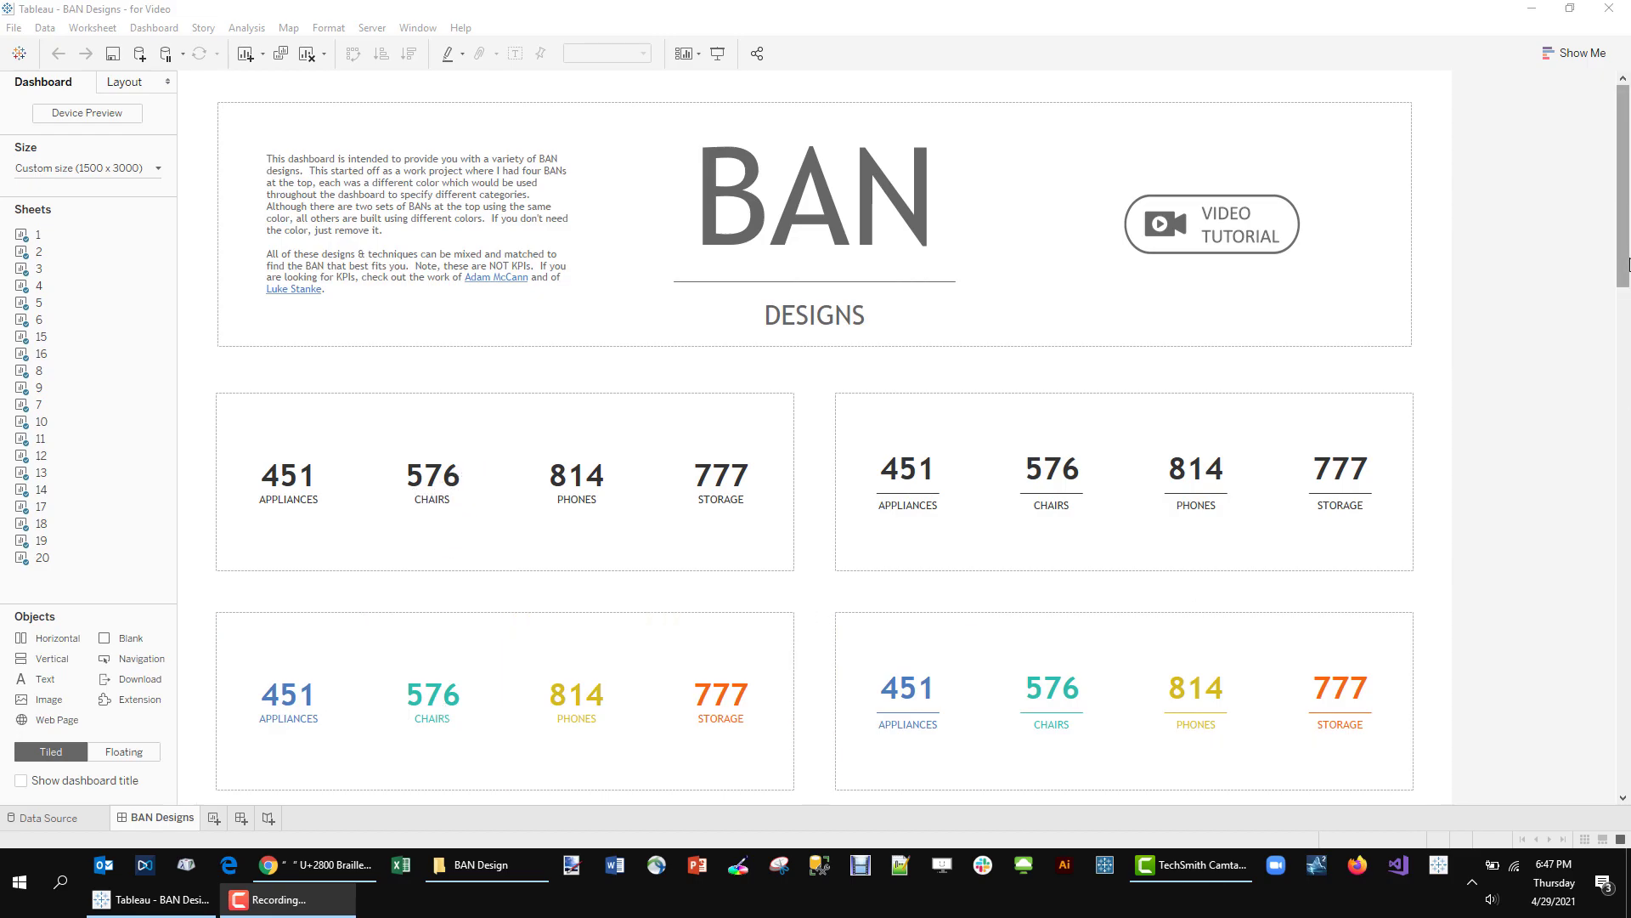
- Scroll through all the BAN design variations and select the first plain black BAN container
drag(1623, 276, 1227, 397)
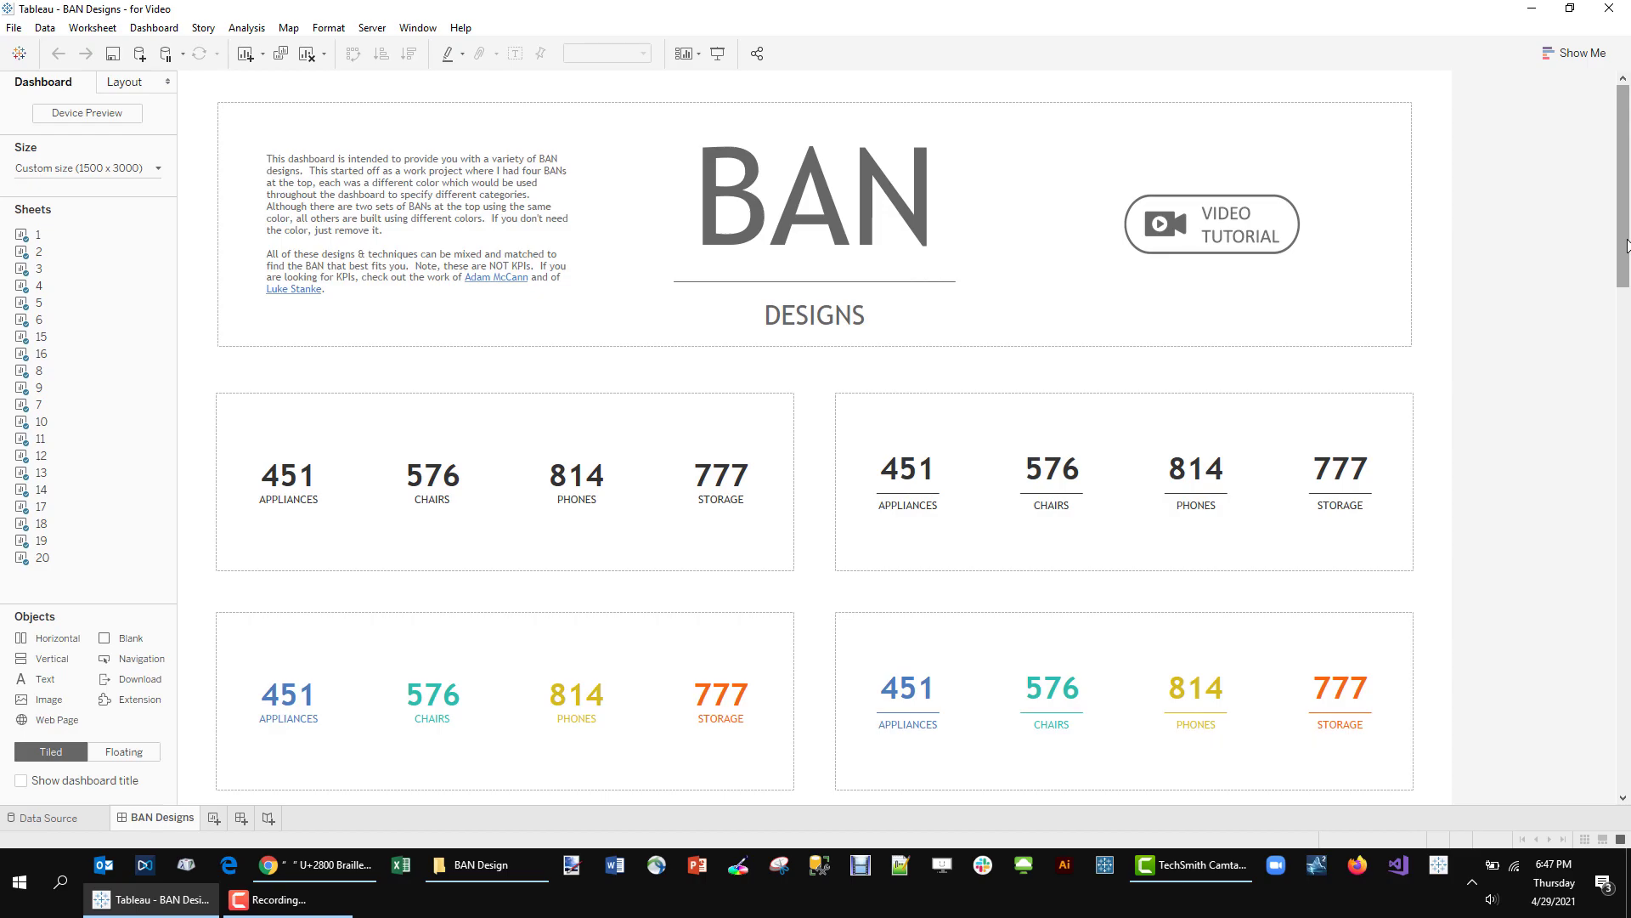
drag(1627, 238, 1624, 762)
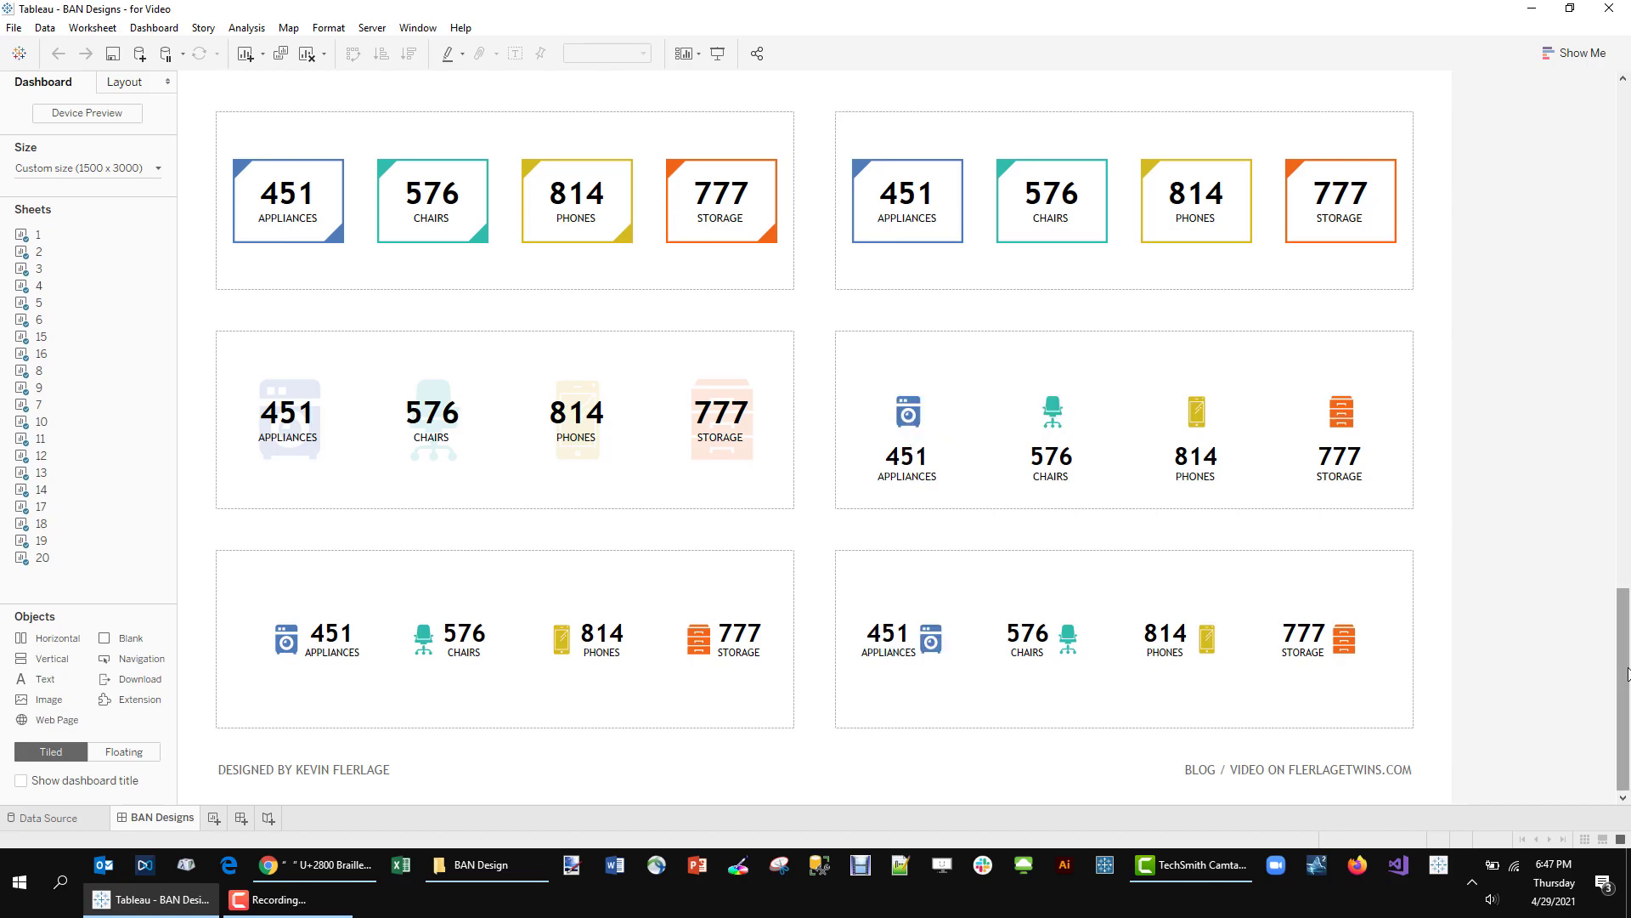
drag(1627, 627, 1628, 189)
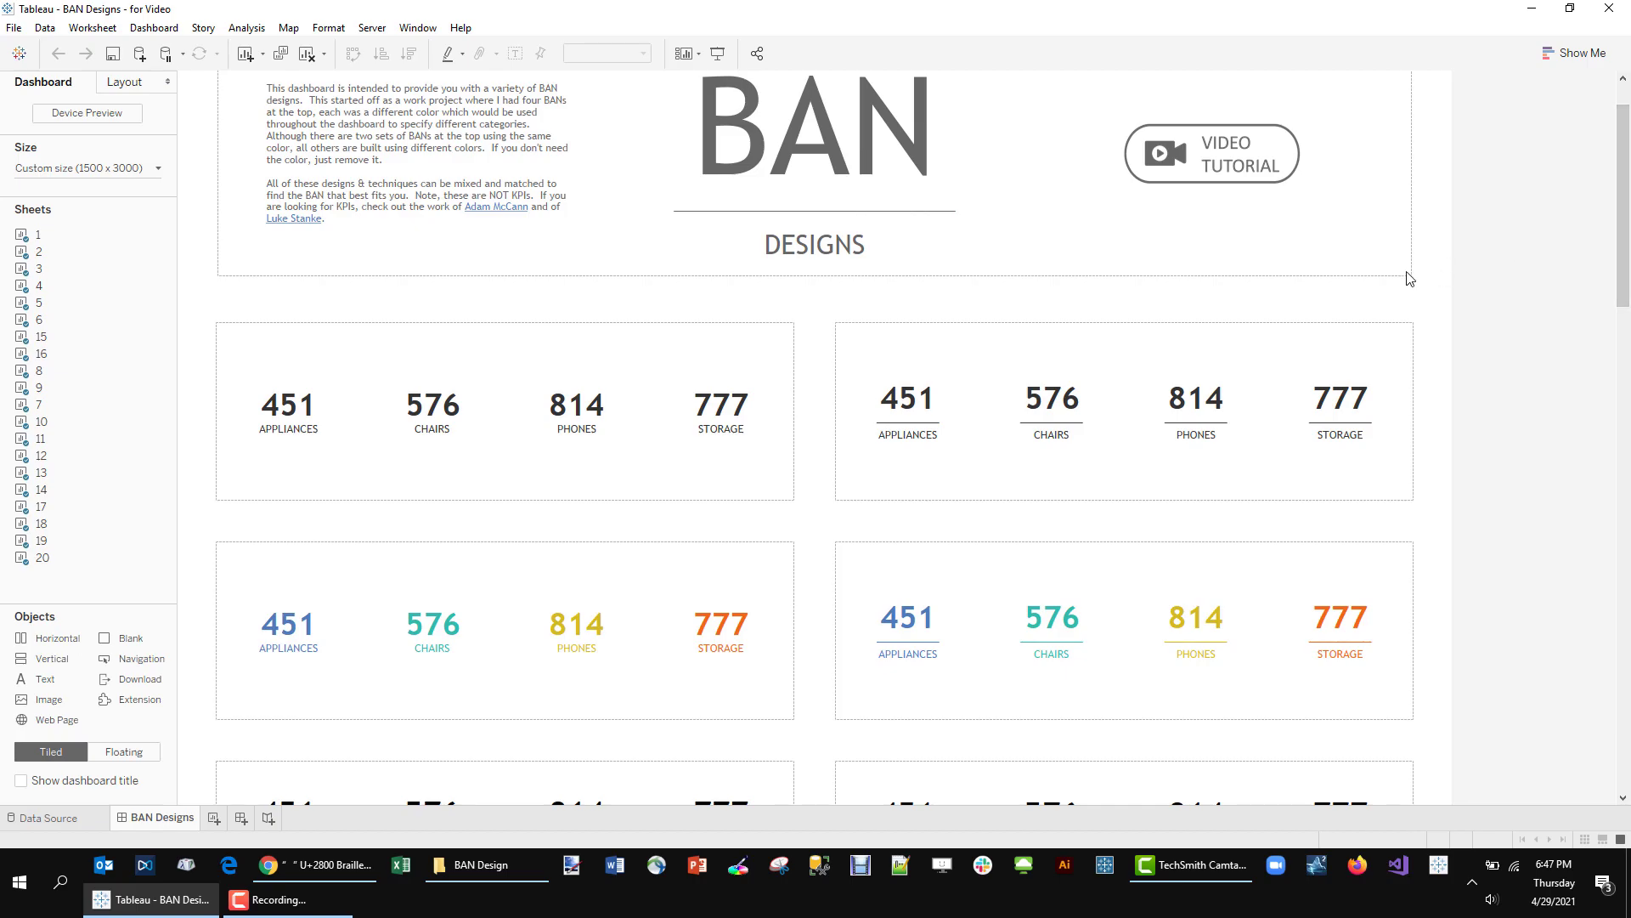
mouse_move(1629, 272)
mouse_down()
mouse_move(1628, 357)
mouse_move(1627, 283)
mouse_up()
click(817, 312)
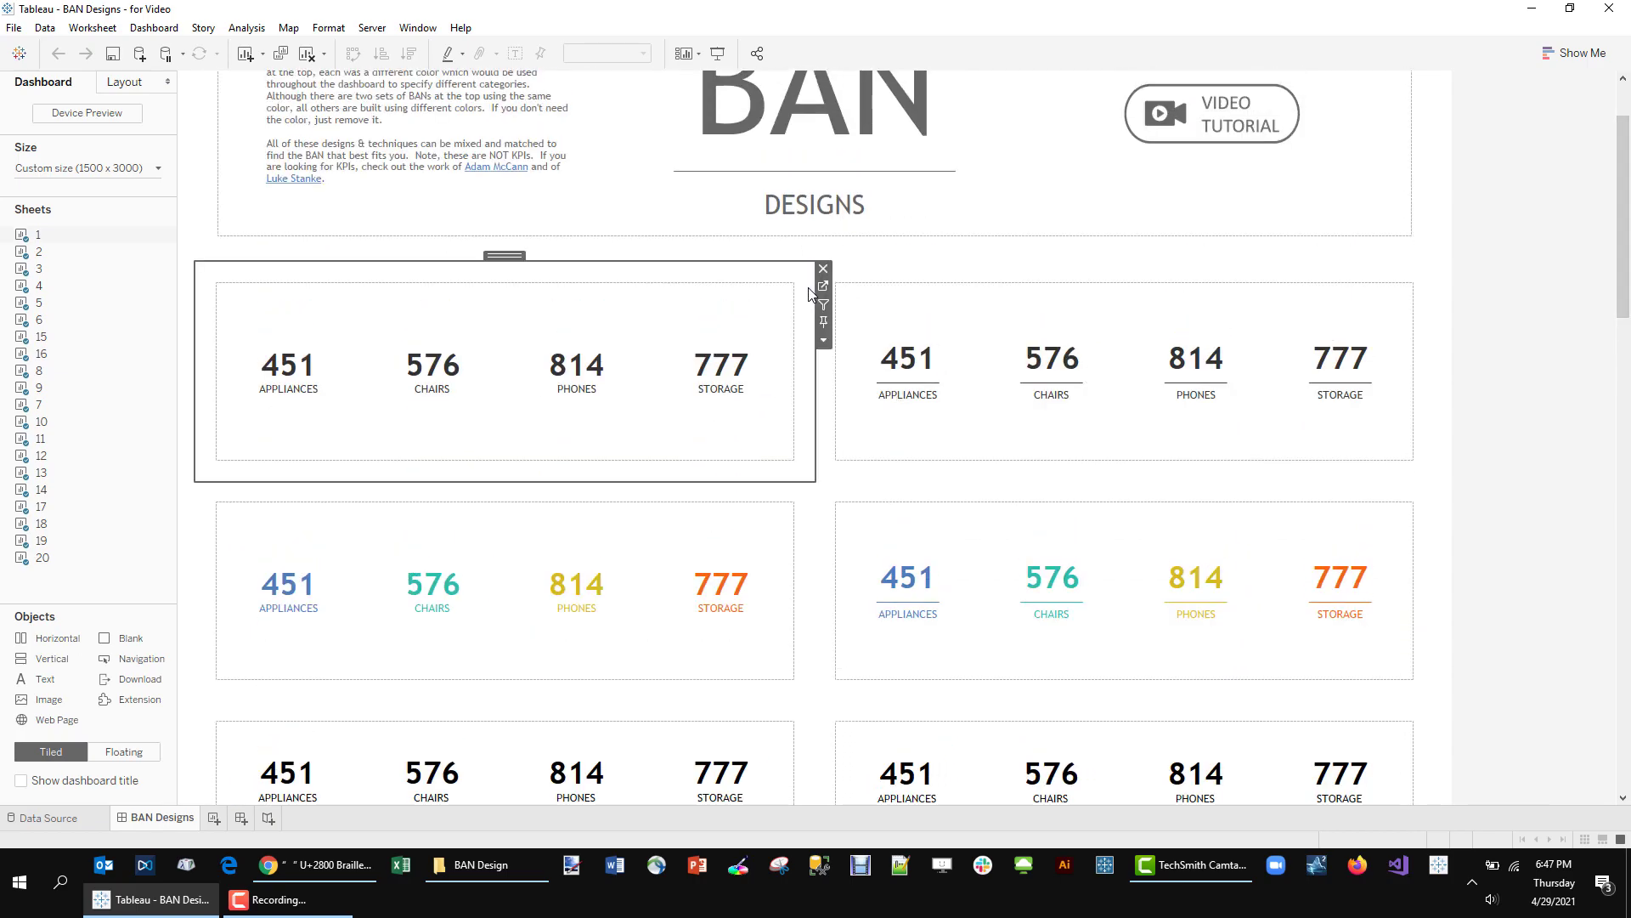
- Open worksheet 1 from the first plain BAN container's Go to Sheet button
click(822, 292)
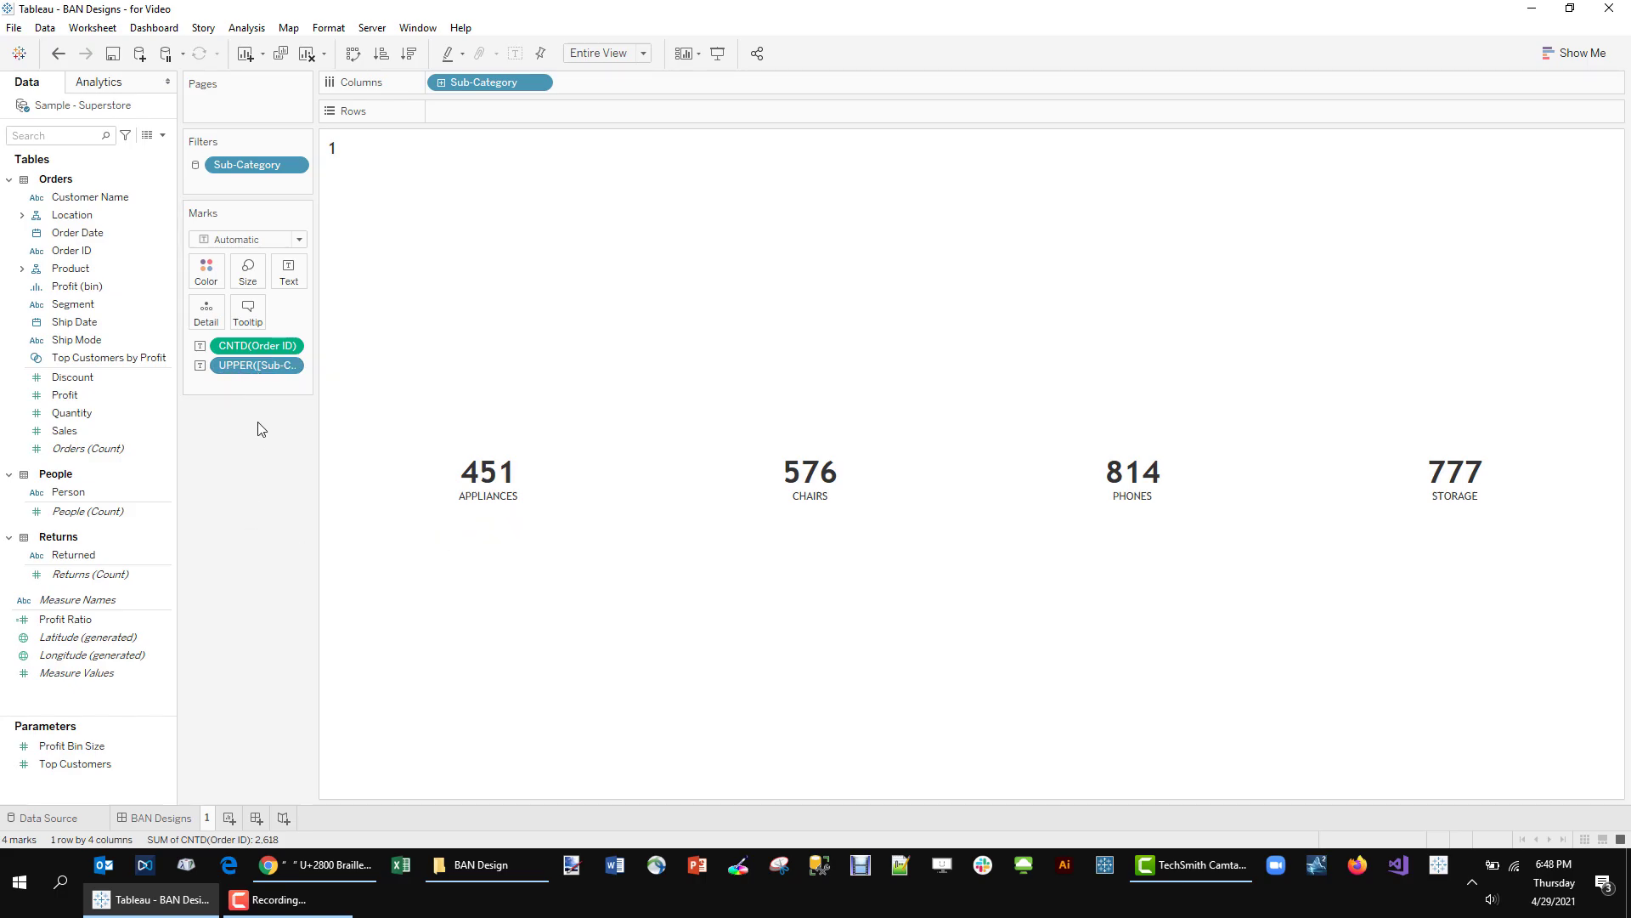
click(289, 273)
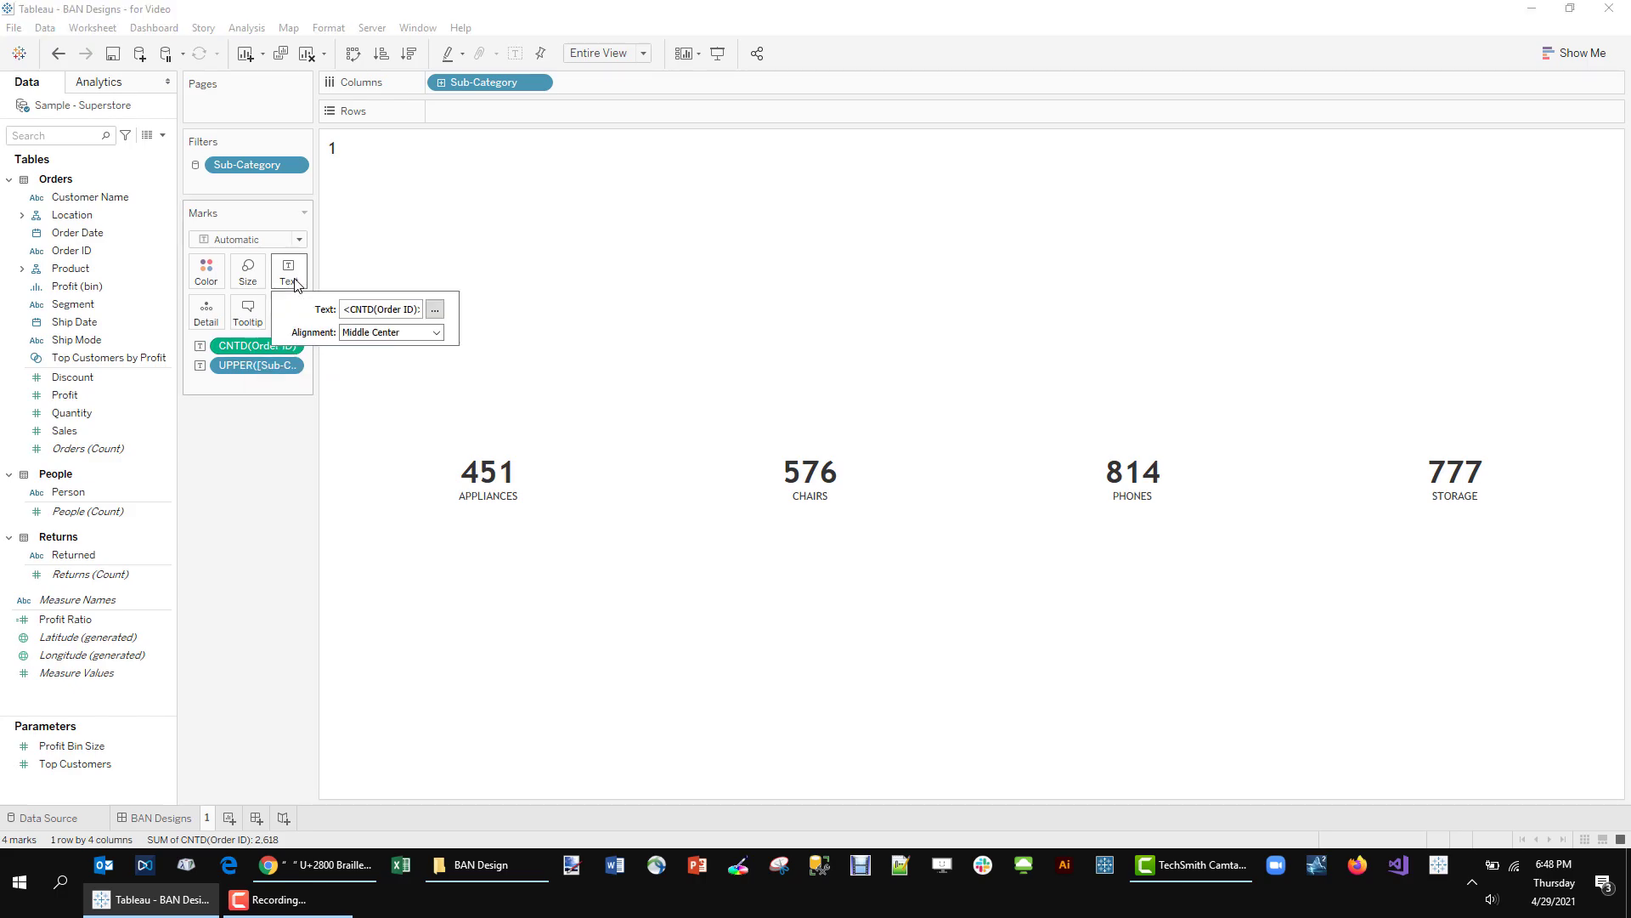
click(434, 310)
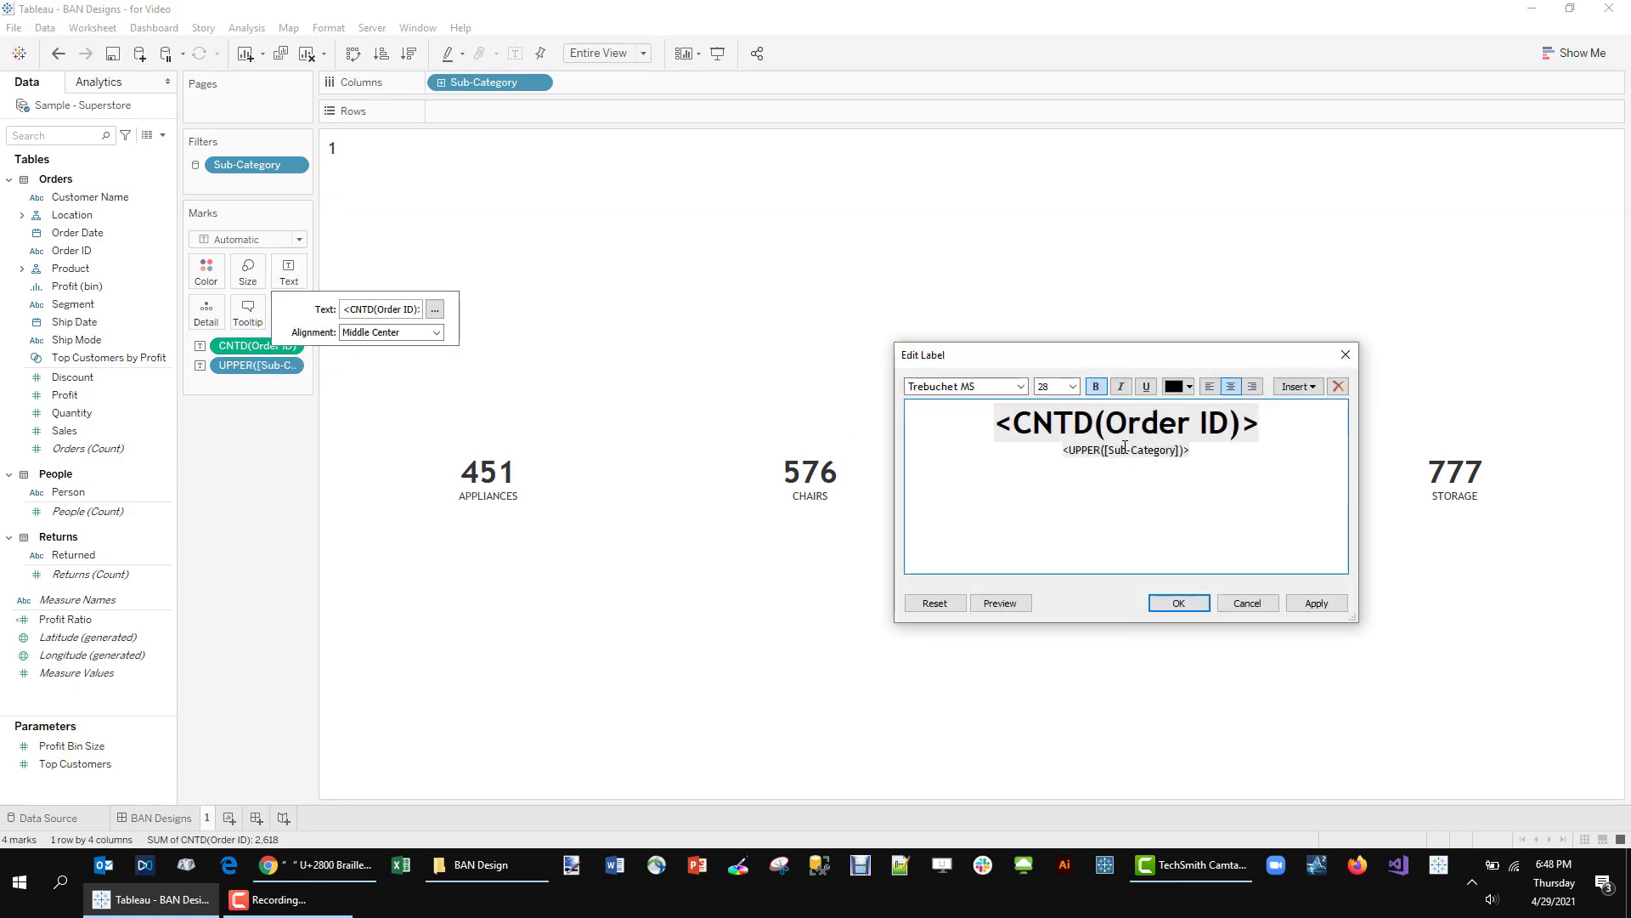
double_click(1143, 423)
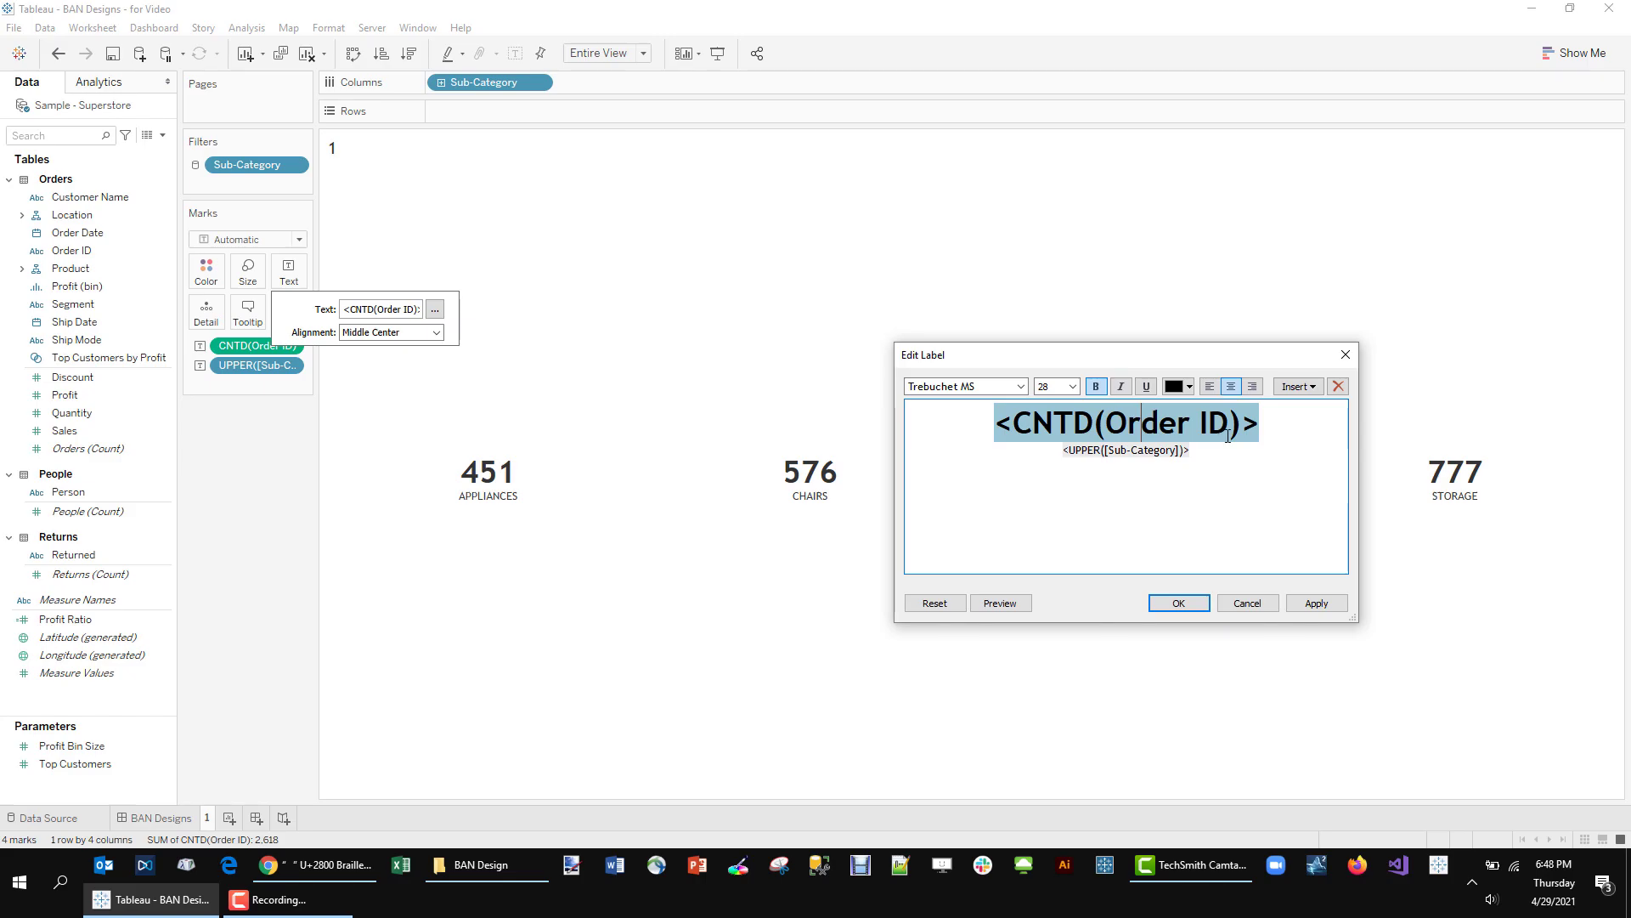
drag(1266, 422, 973, 425)
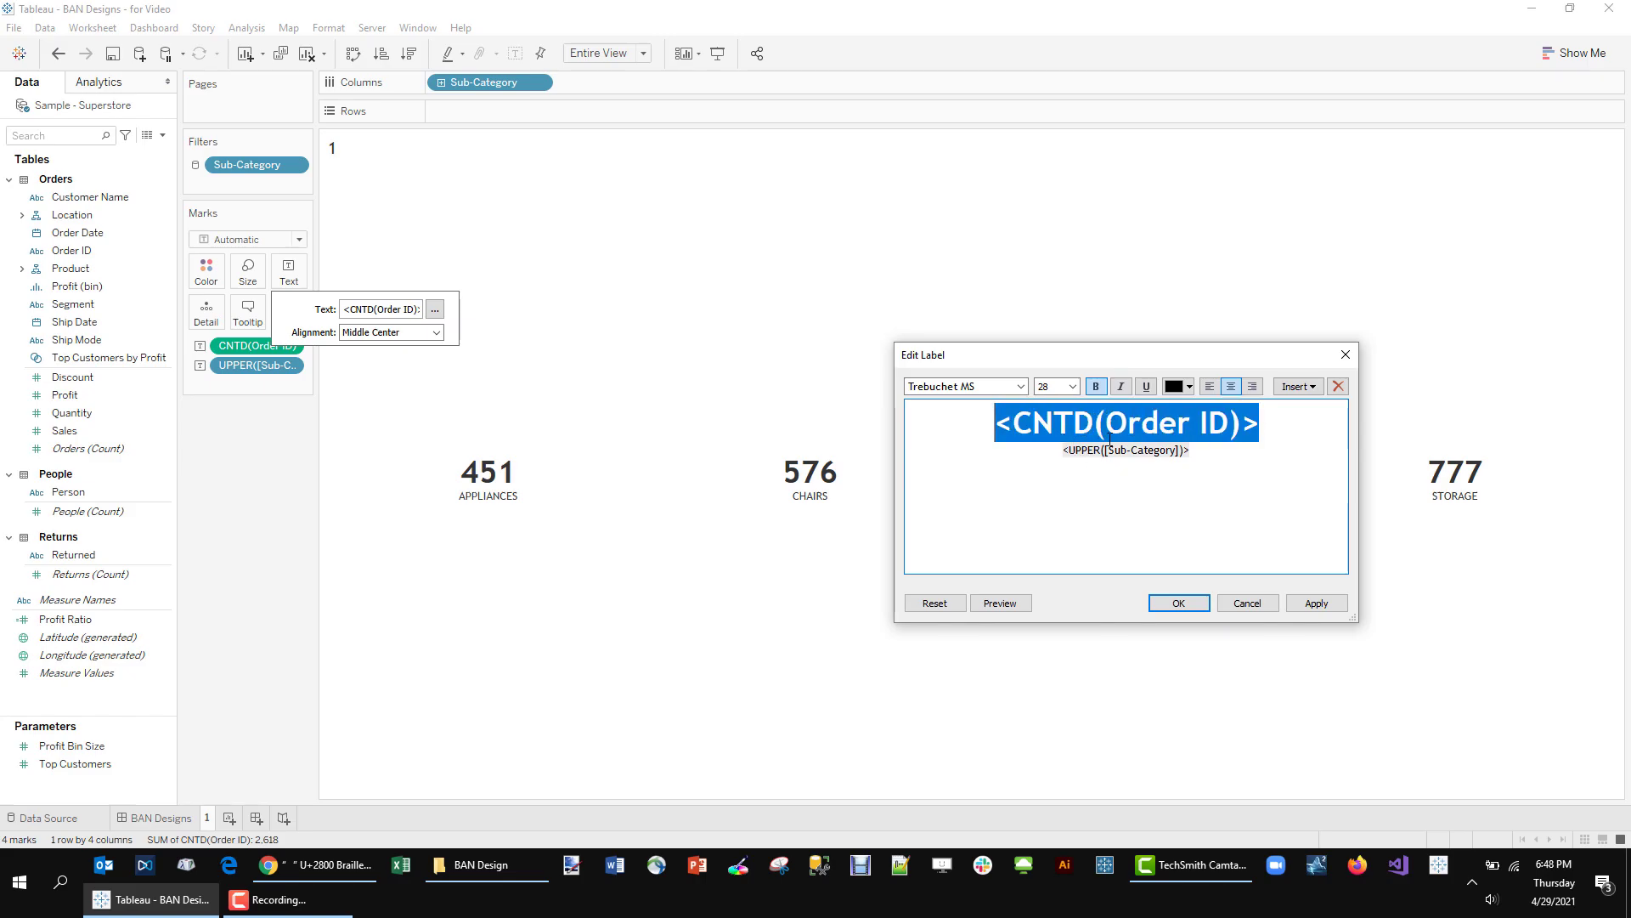
click(1205, 453)
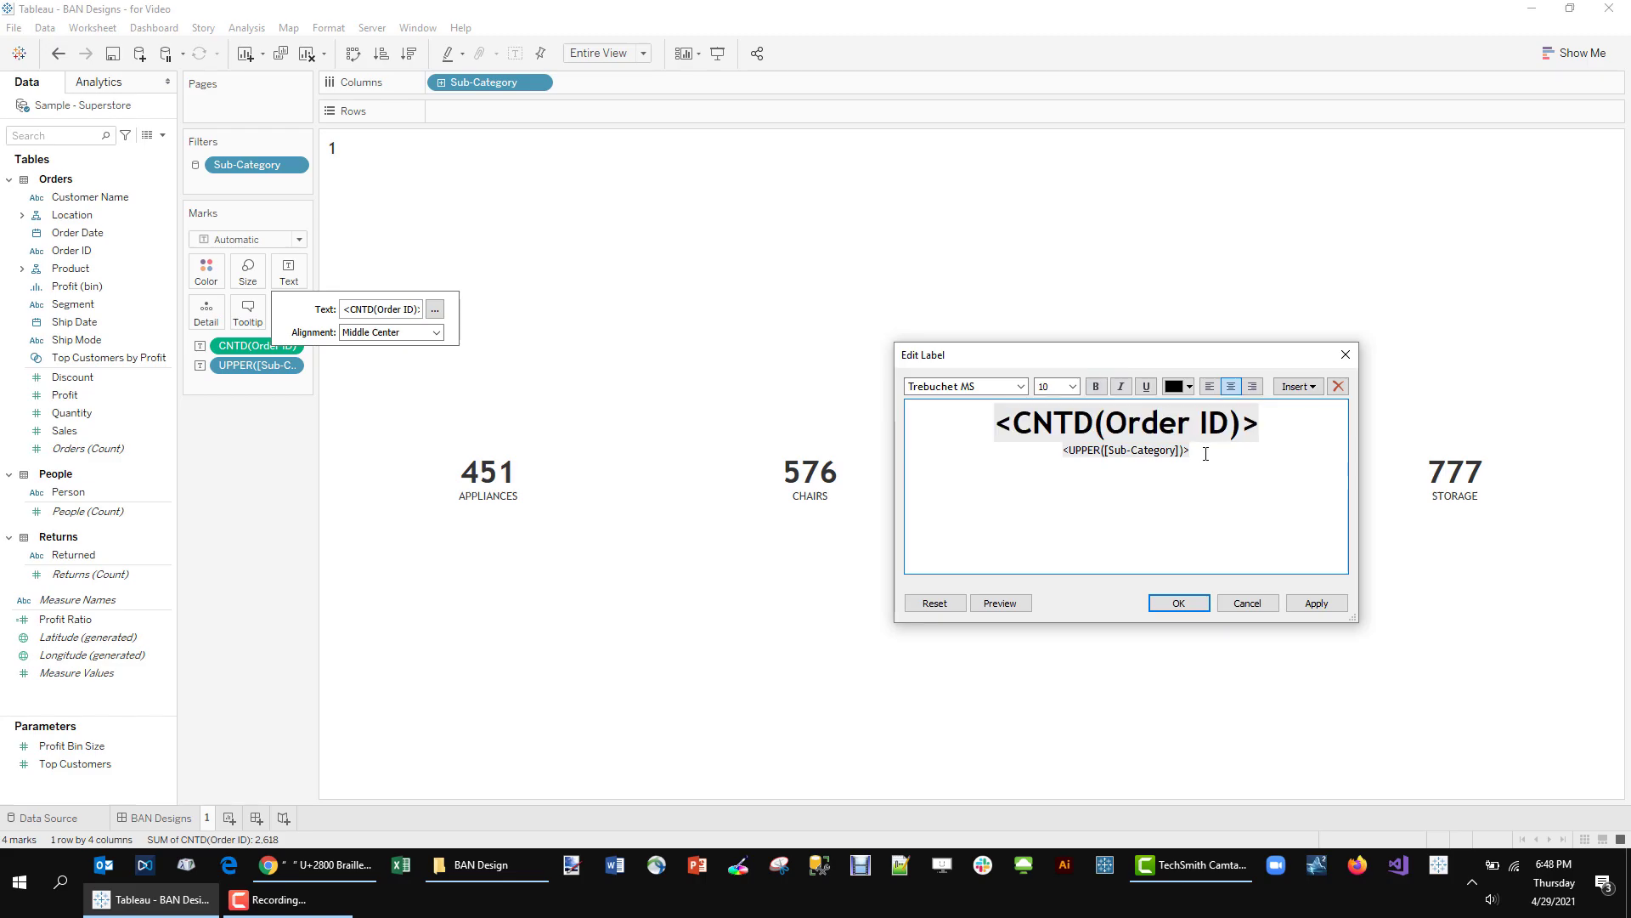
double_click(1075, 453)
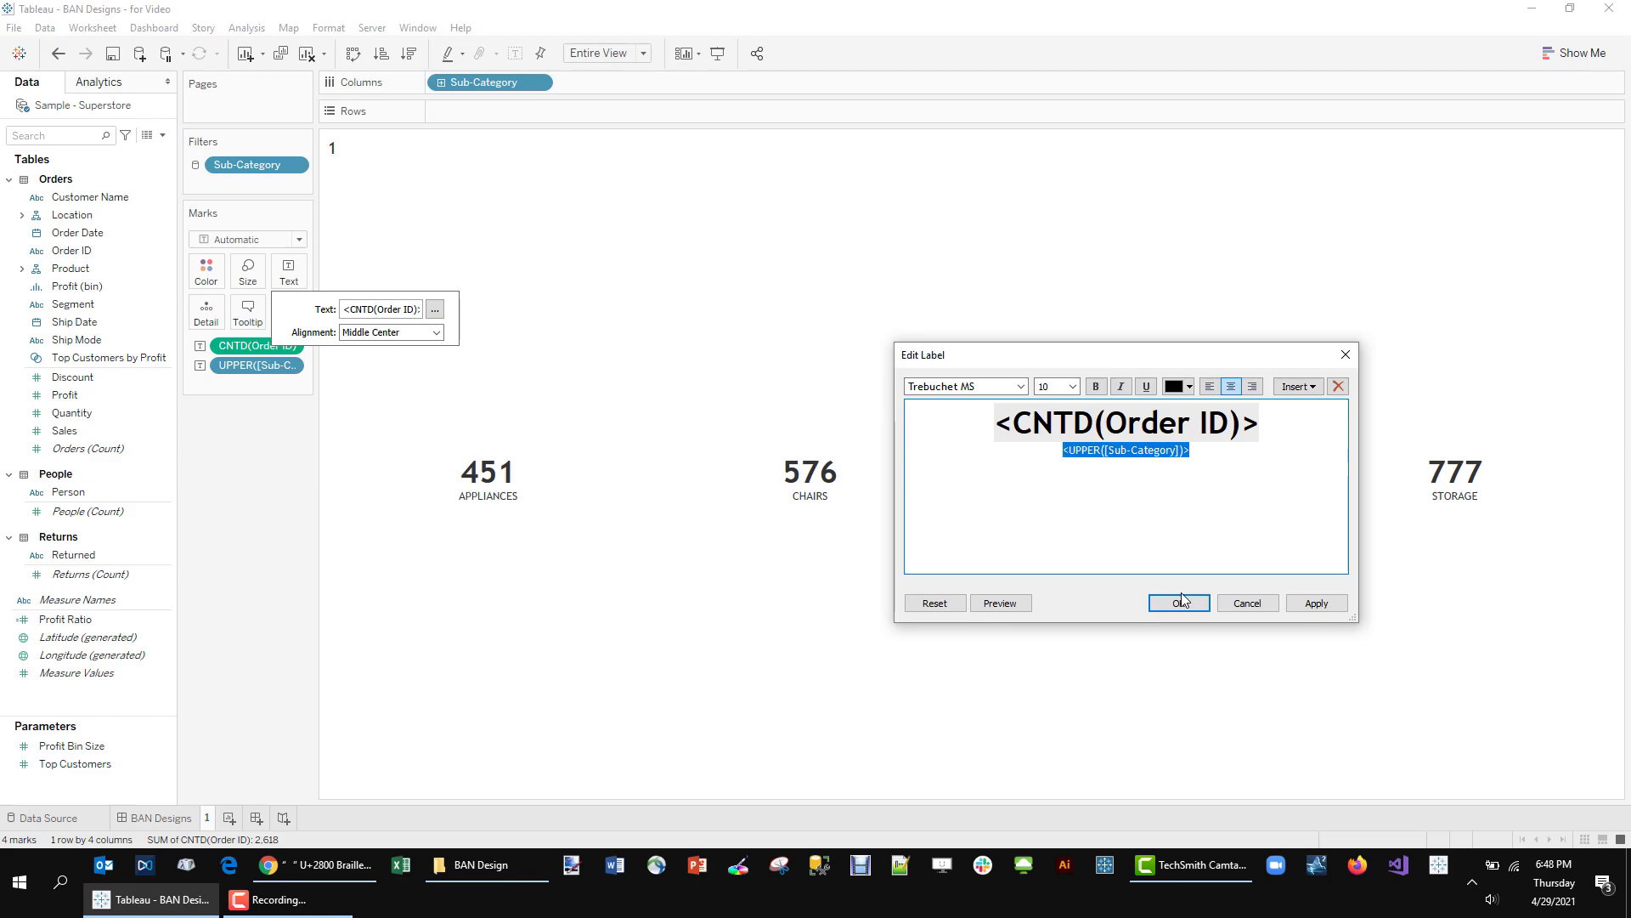
click(1246, 605)
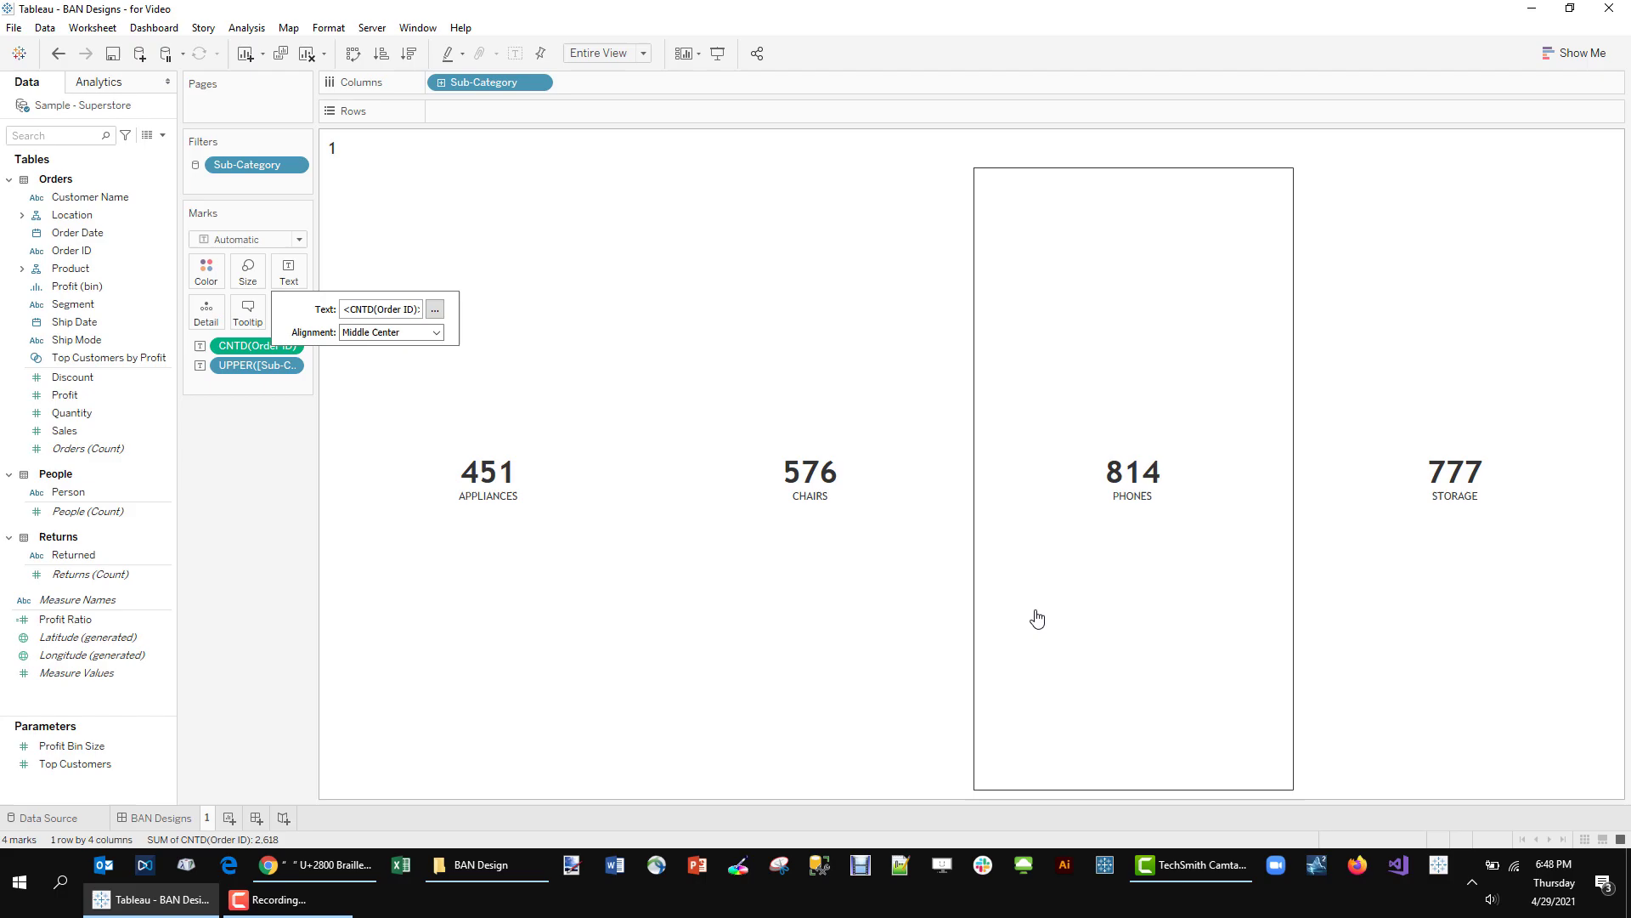
- Dismiss the text settings popup and try selecting the Appliances BAN marks, then clear the selection
click(270, 544)
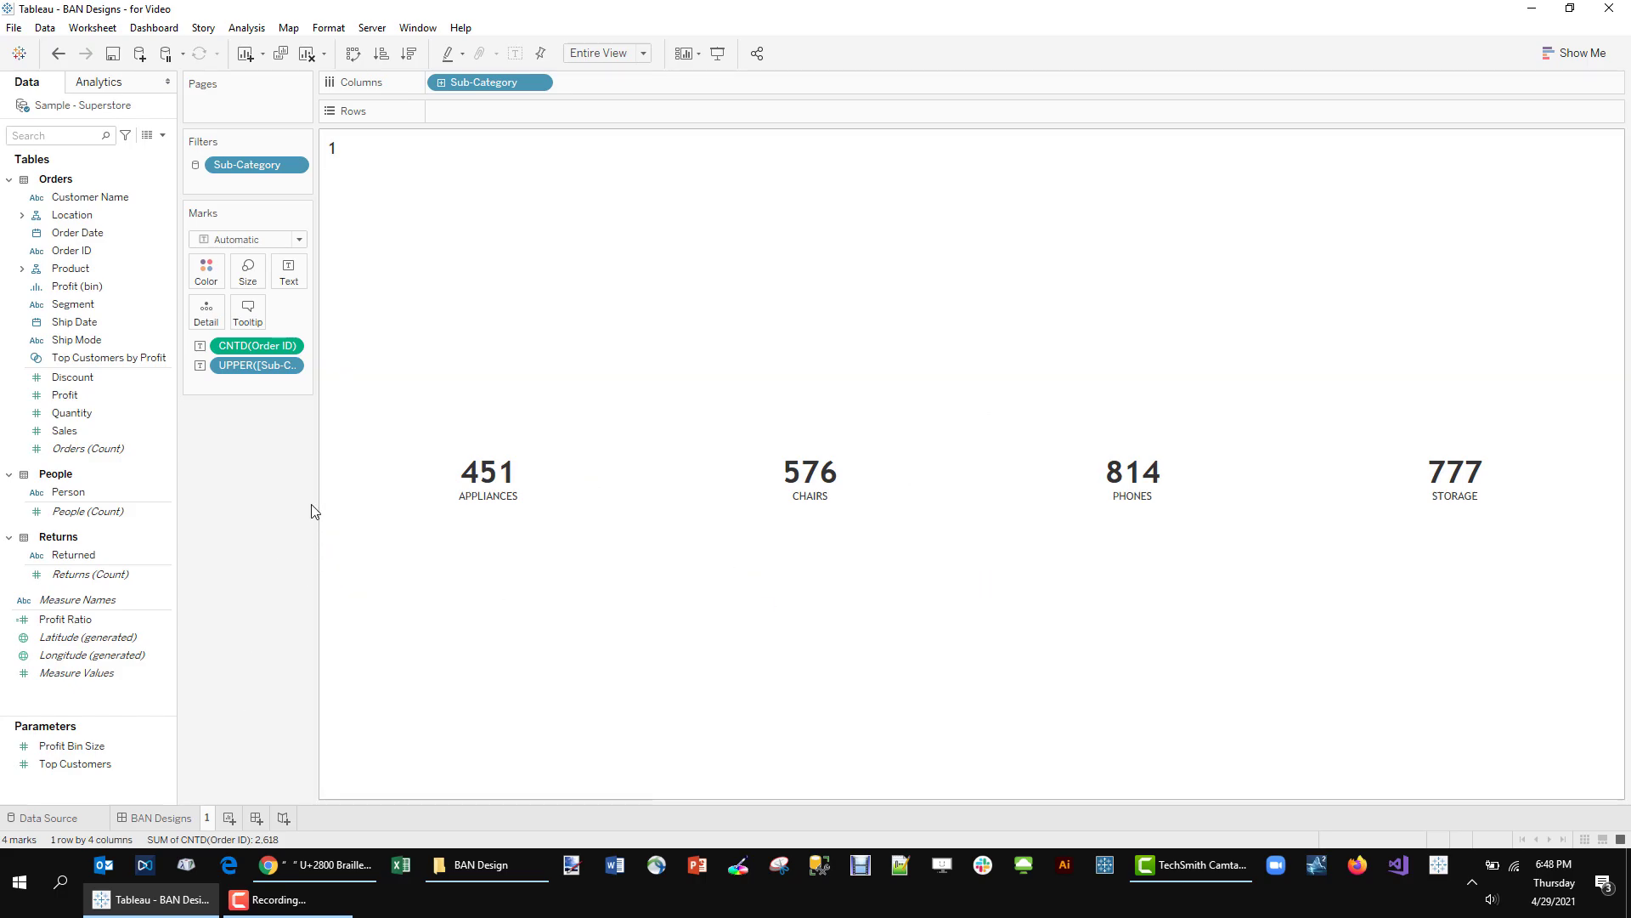
click(480, 374)
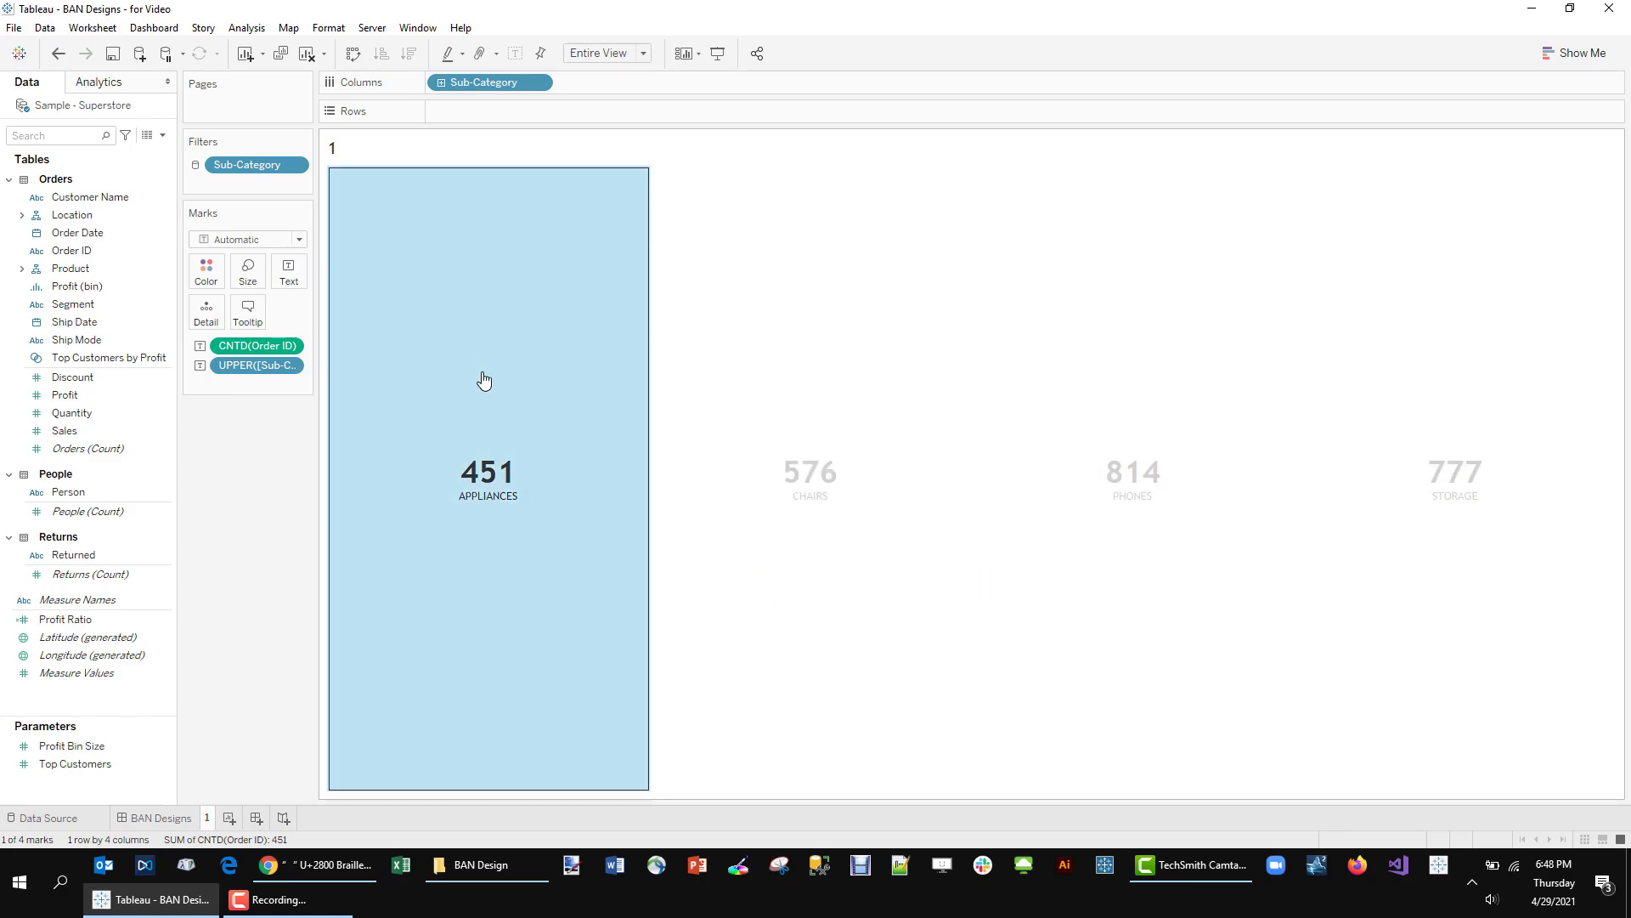
click(747, 372)
click(575, 375)
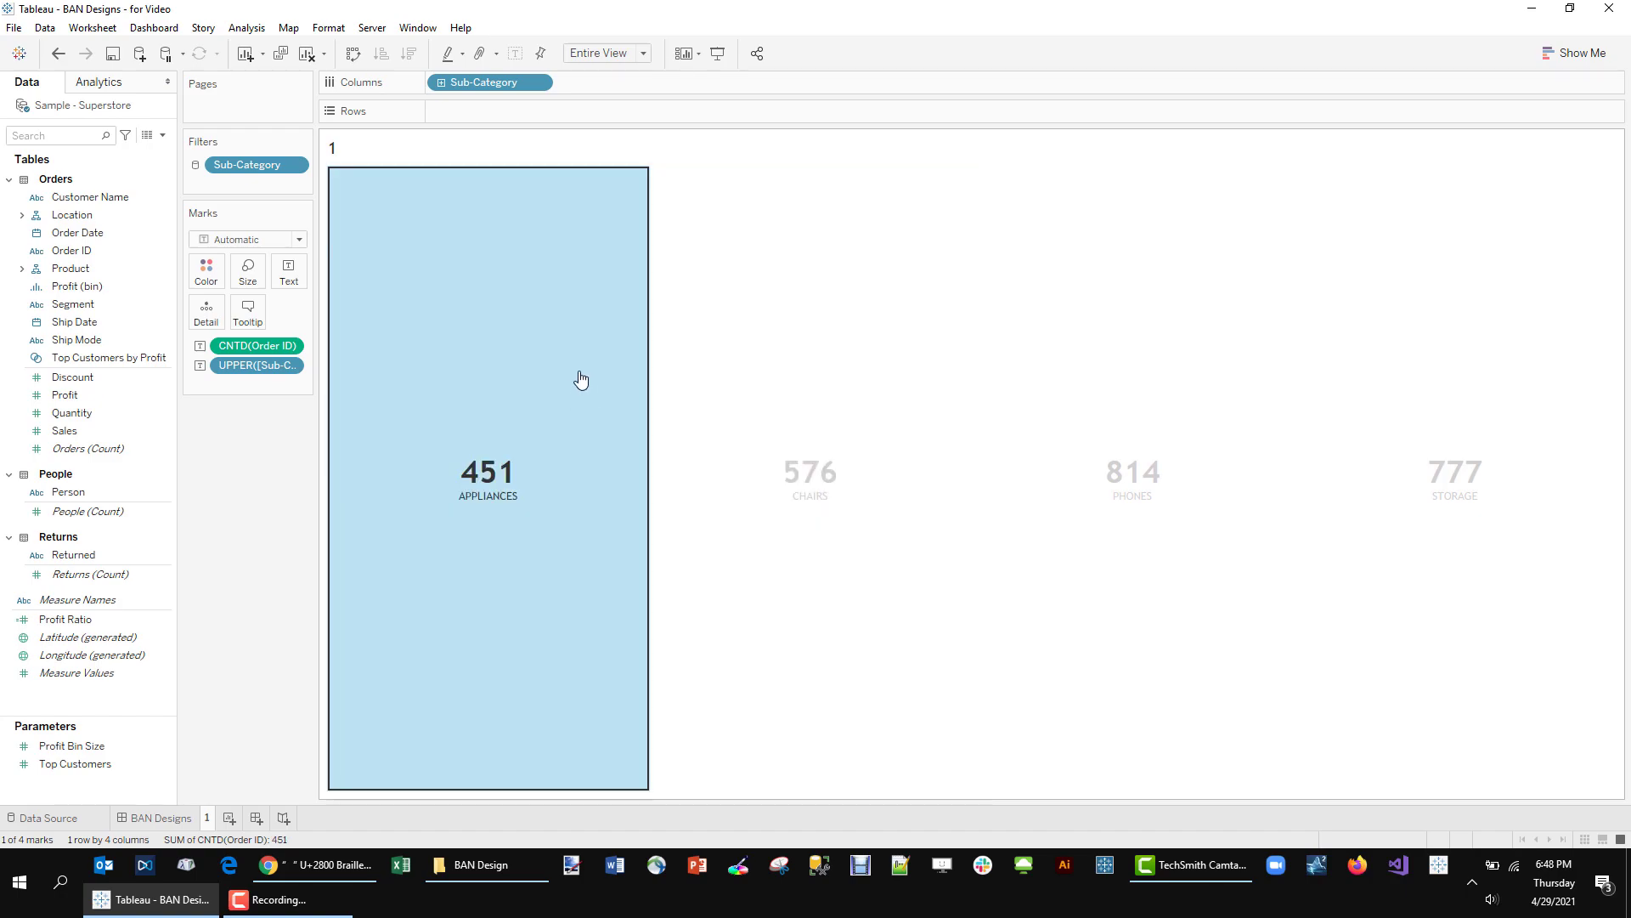
click(575, 375)
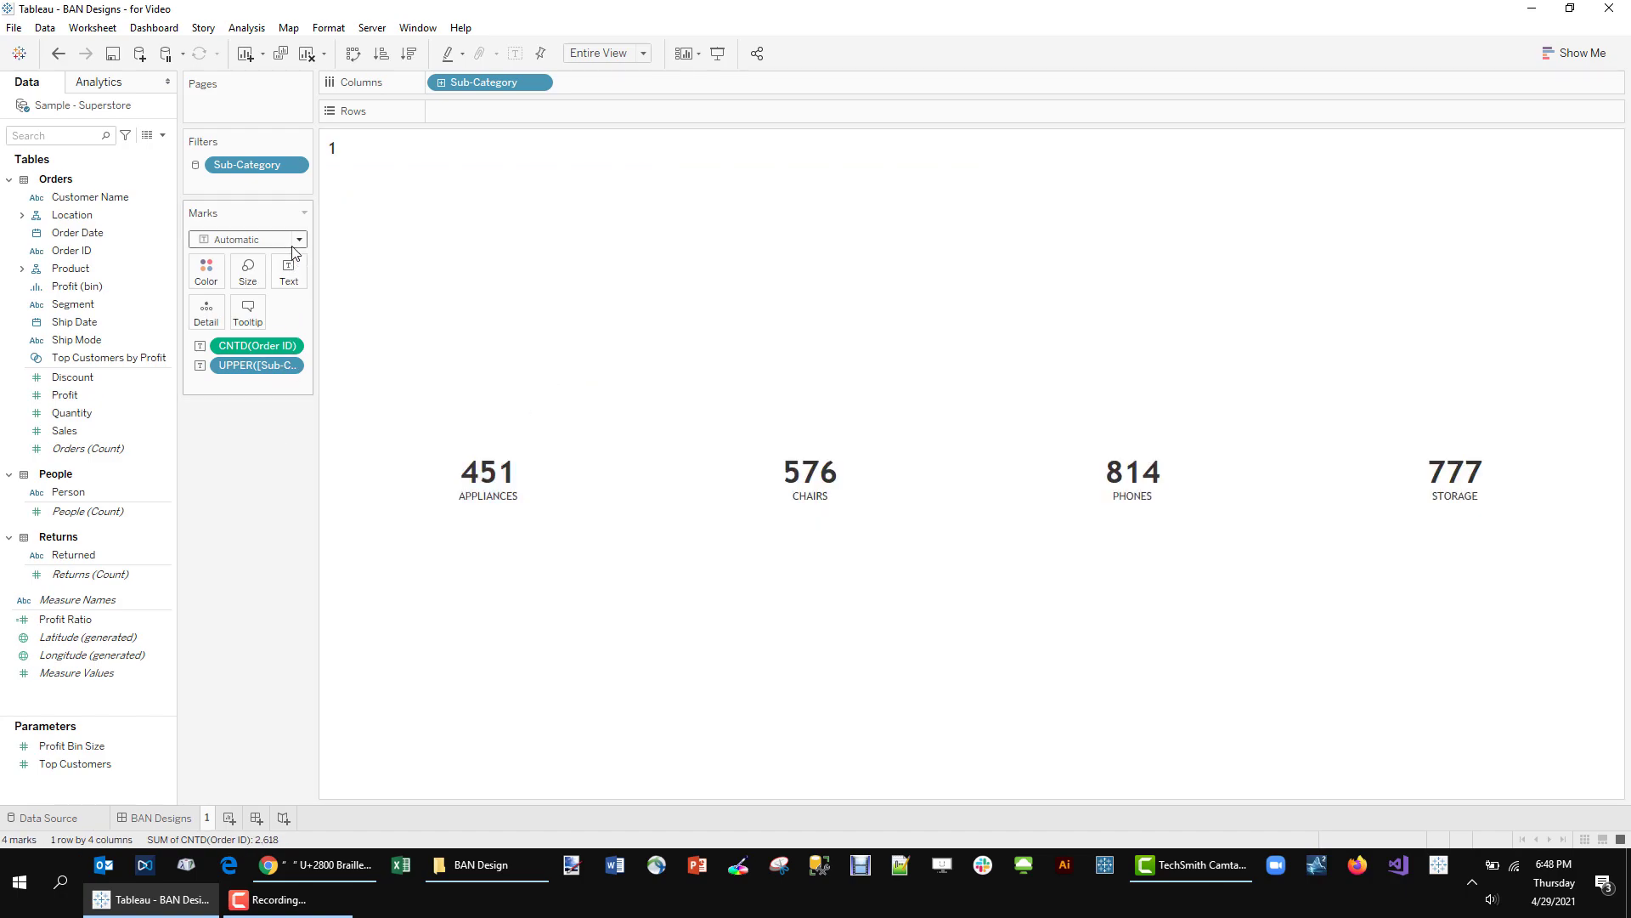
click(293, 240)
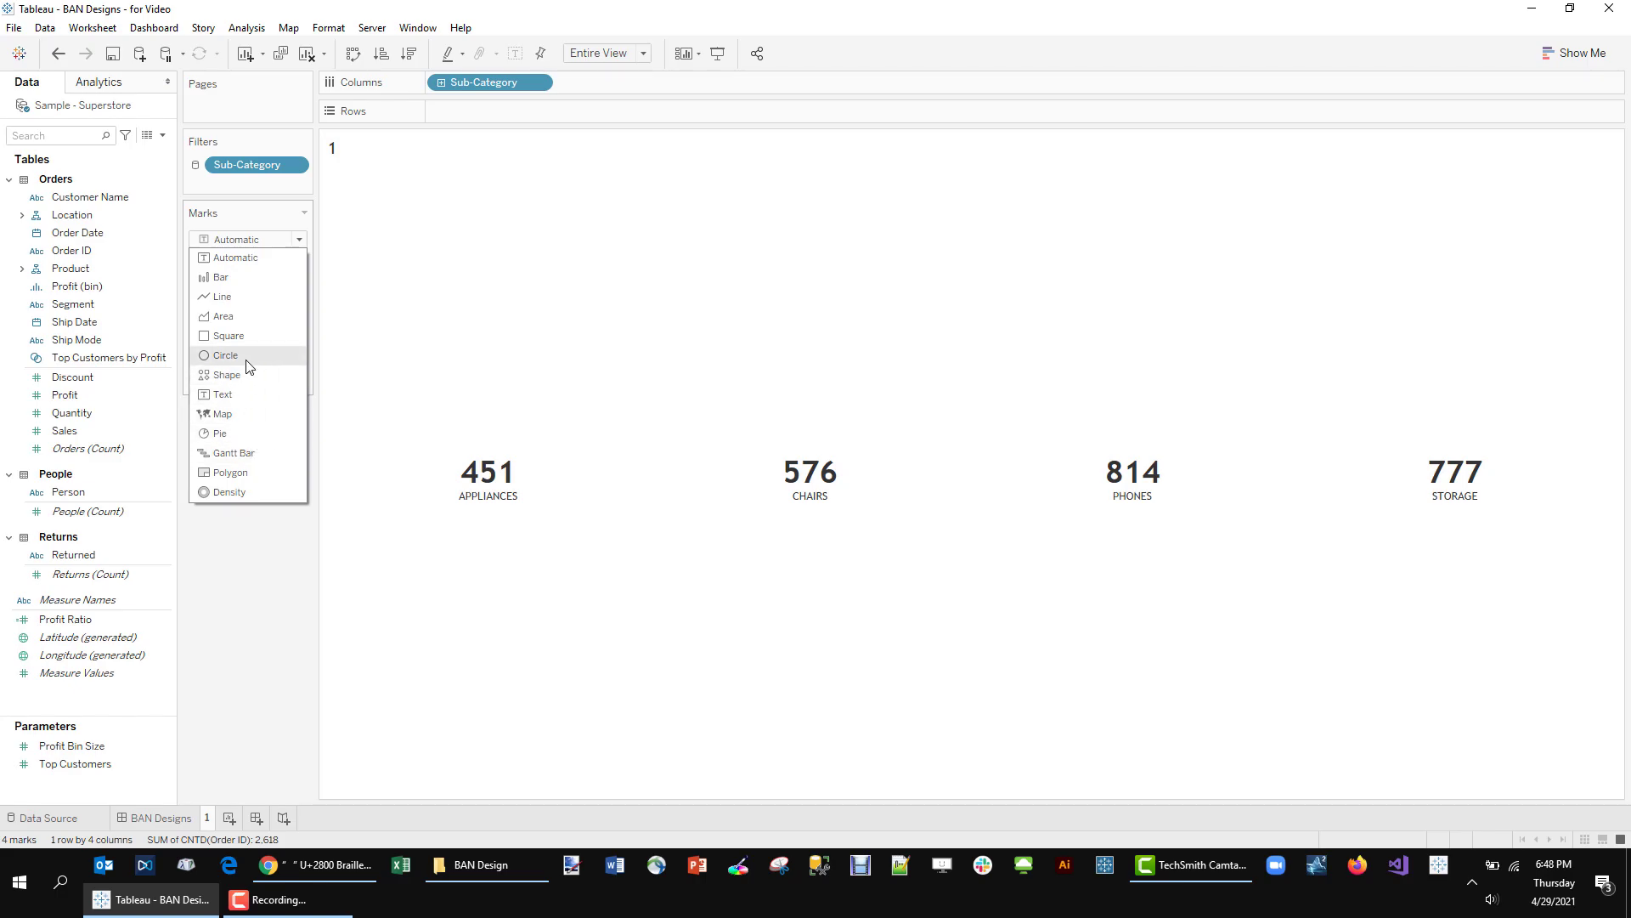
click(246, 373)
click(289, 313)
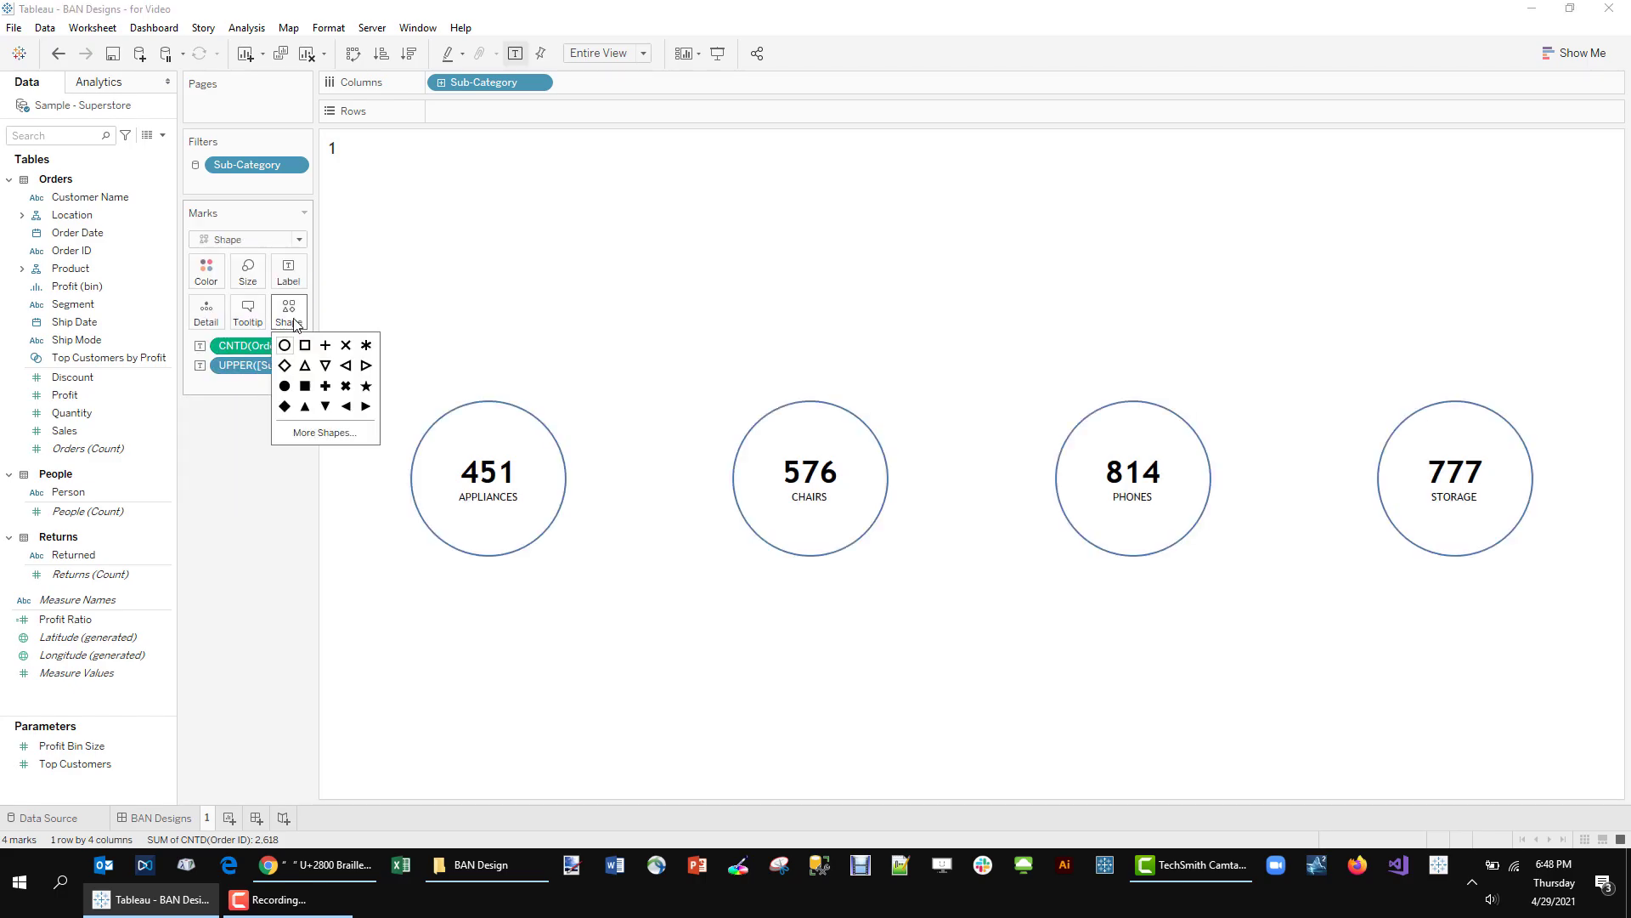
click(325, 432)
click(836, 289)
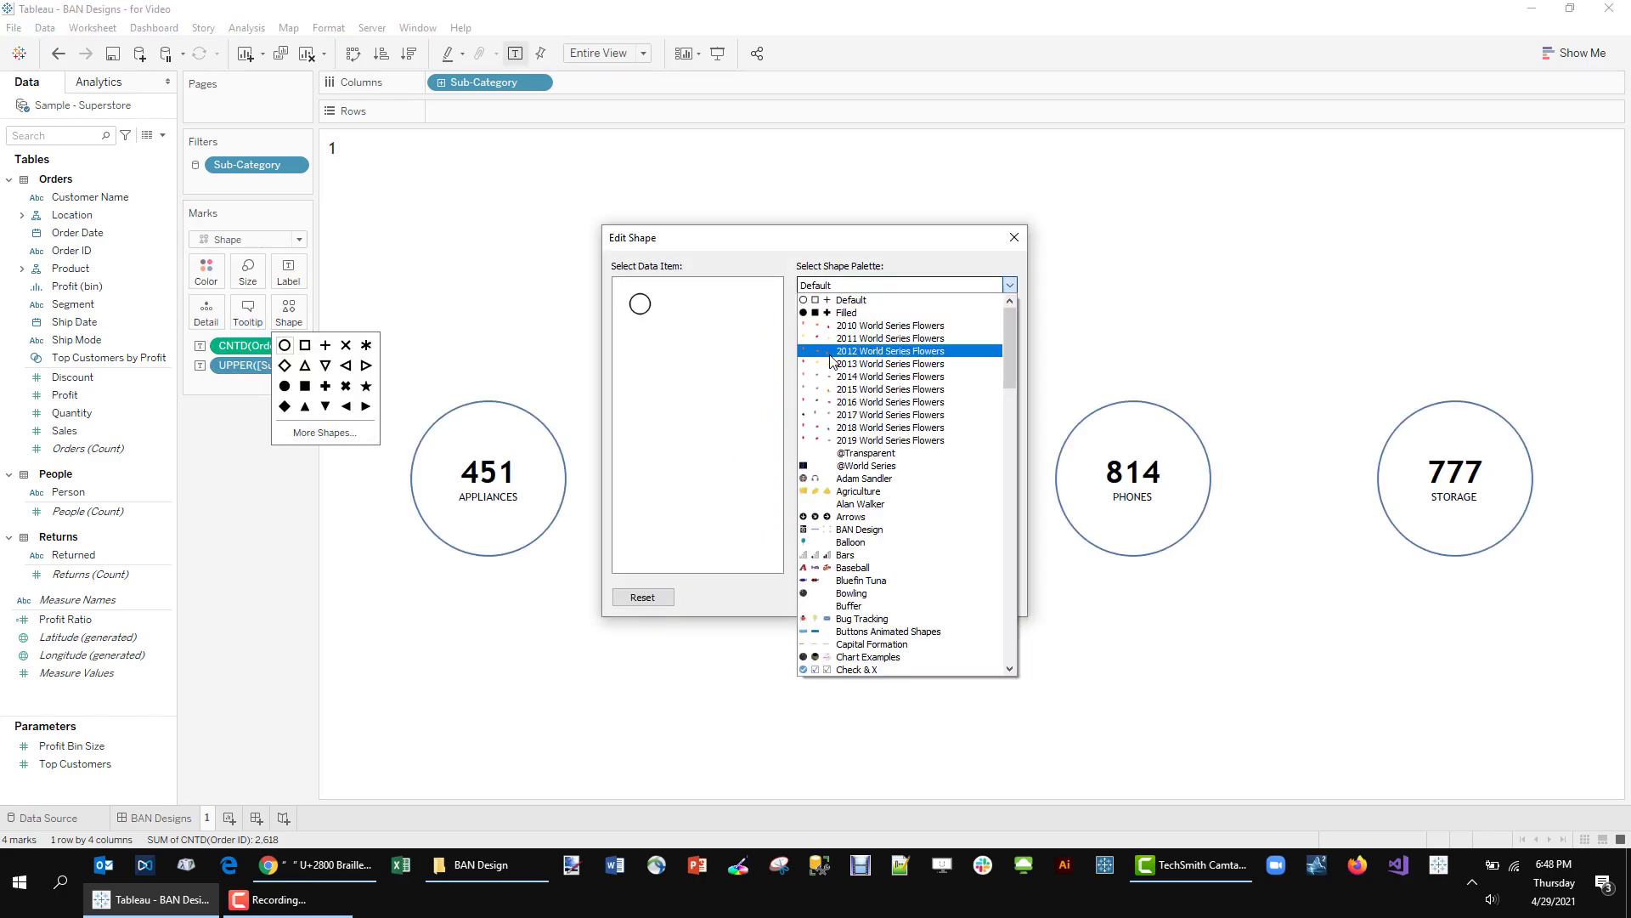
click(850, 466)
click(854, 285)
scroll(854, 340, up, 2)
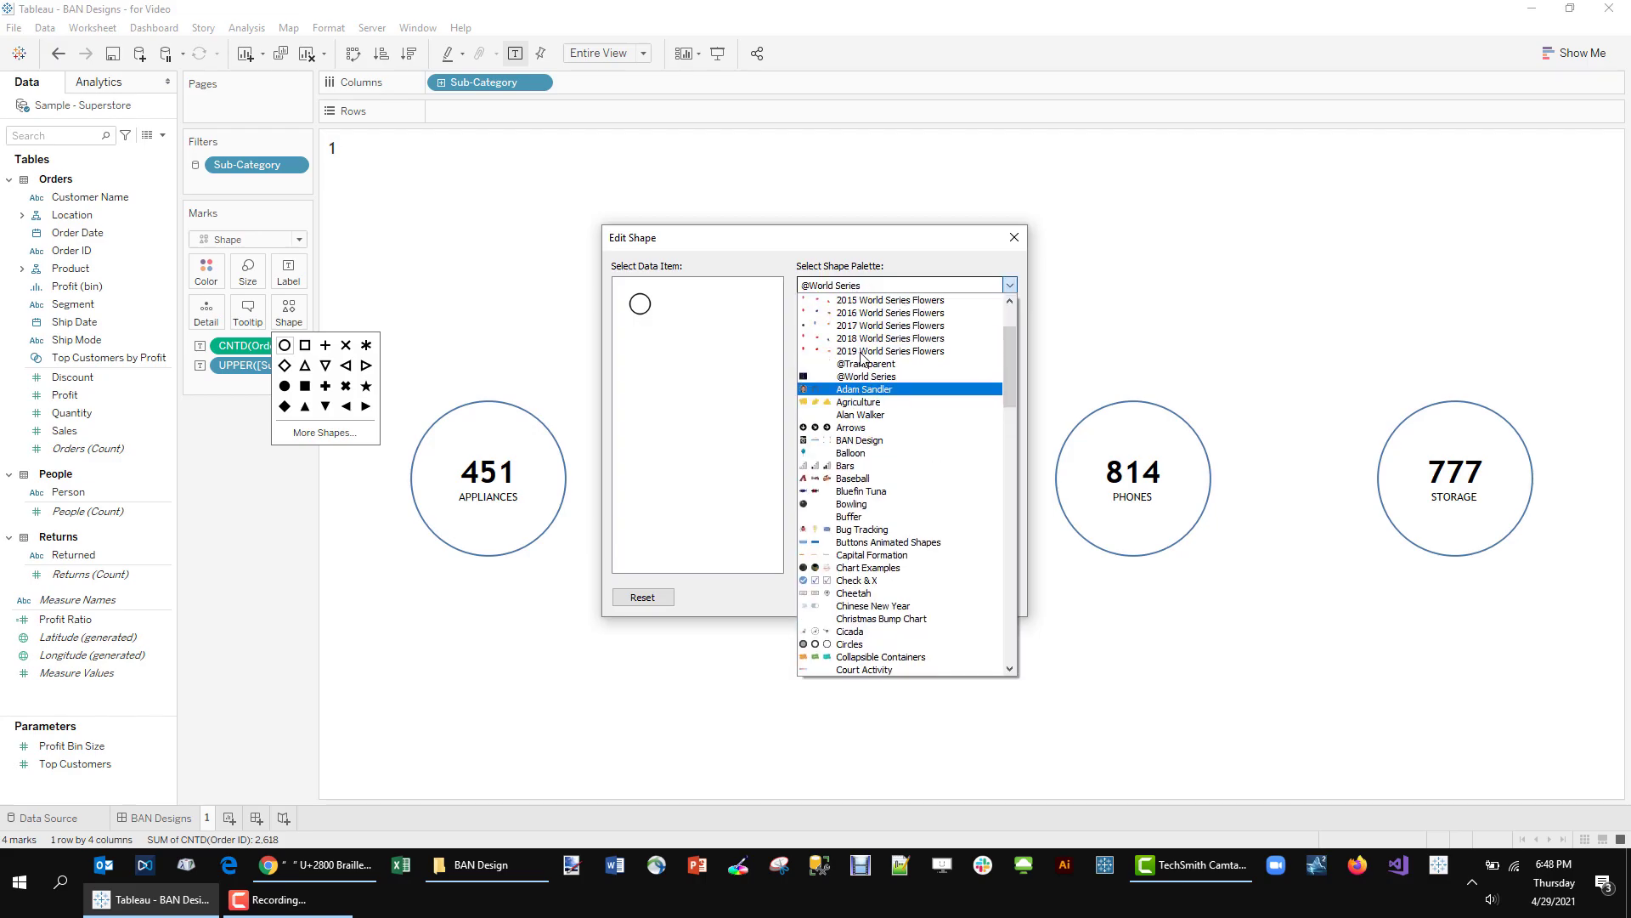
click(856, 364)
click(820, 354)
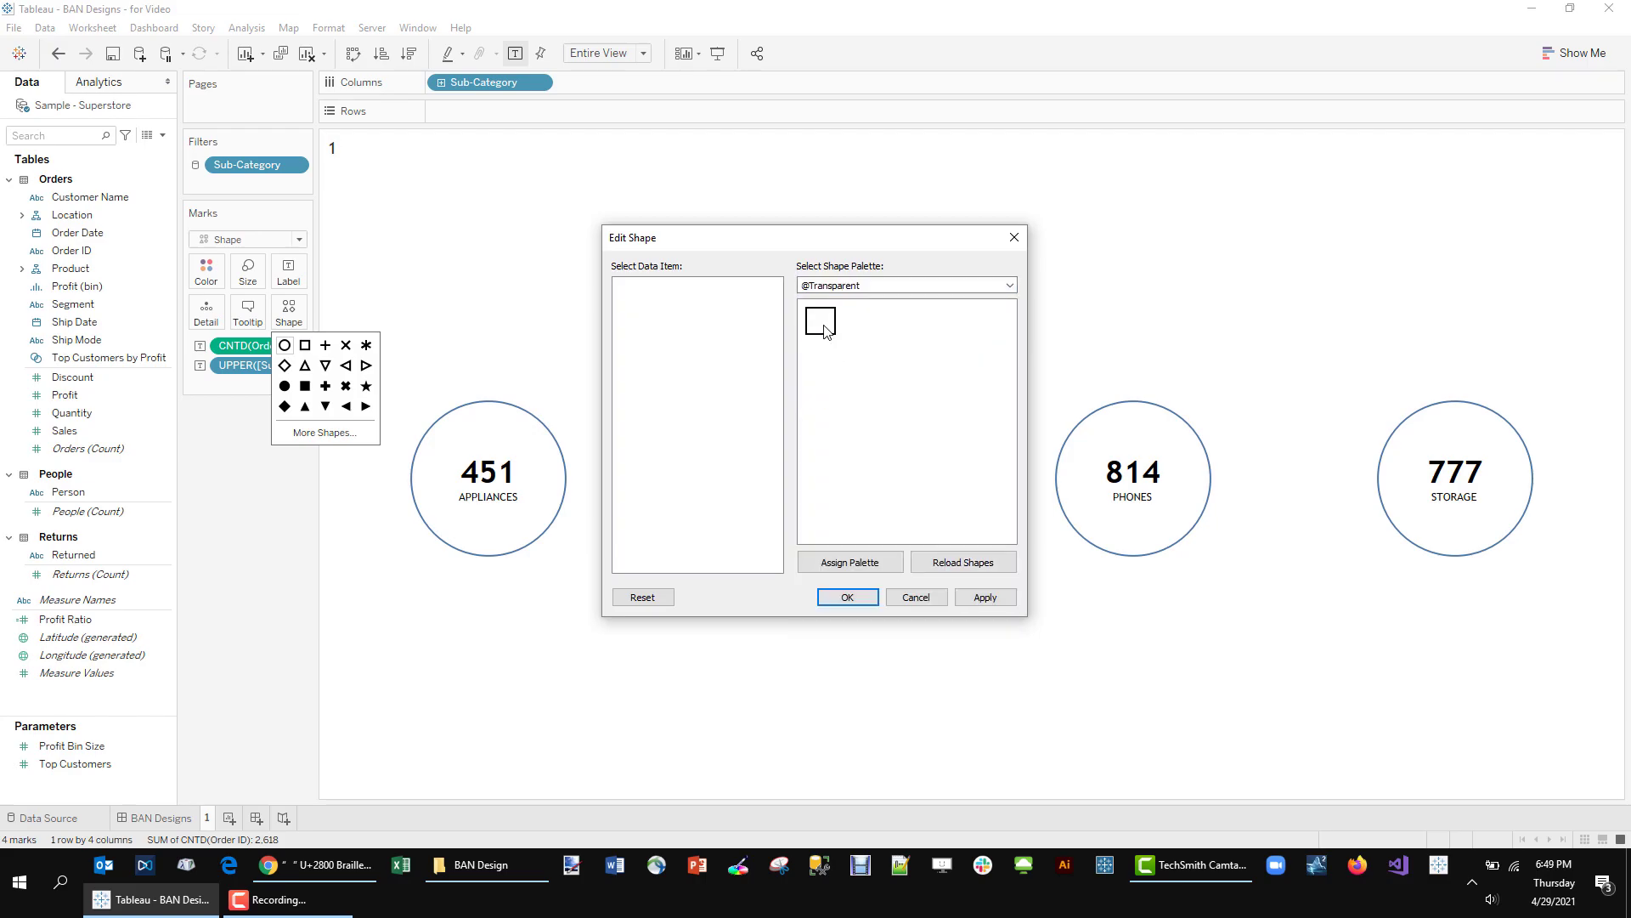
click(847, 596)
click(514, 414)
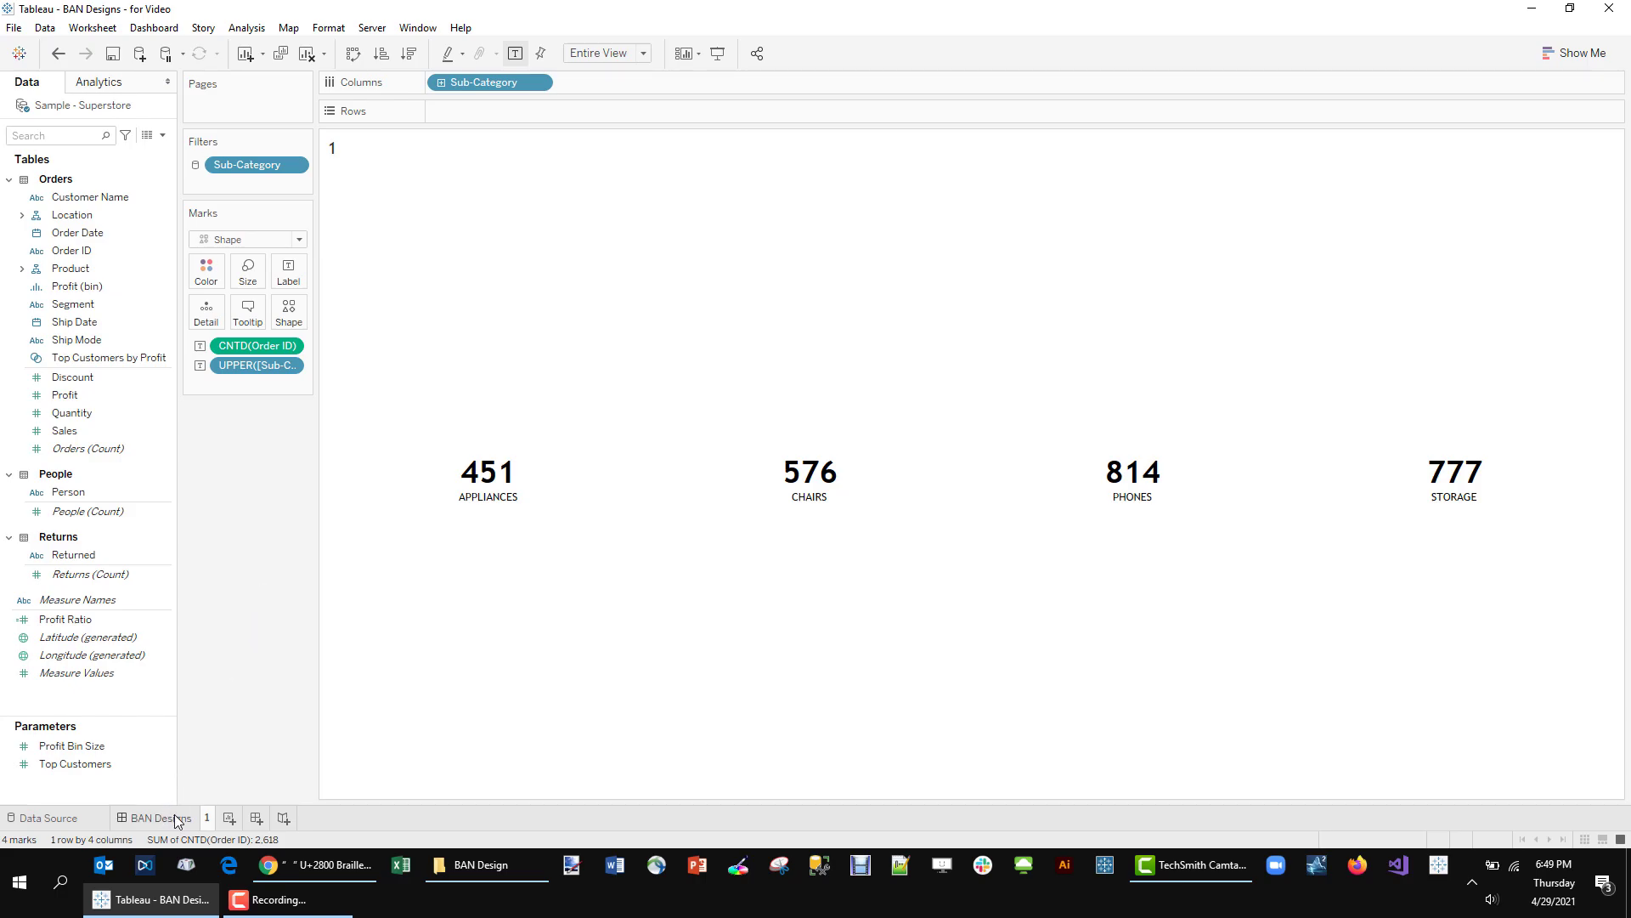
- Open worksheet 2 behind the second BAN design on the BAN Designs dashboard
mouse_move(175, 814)
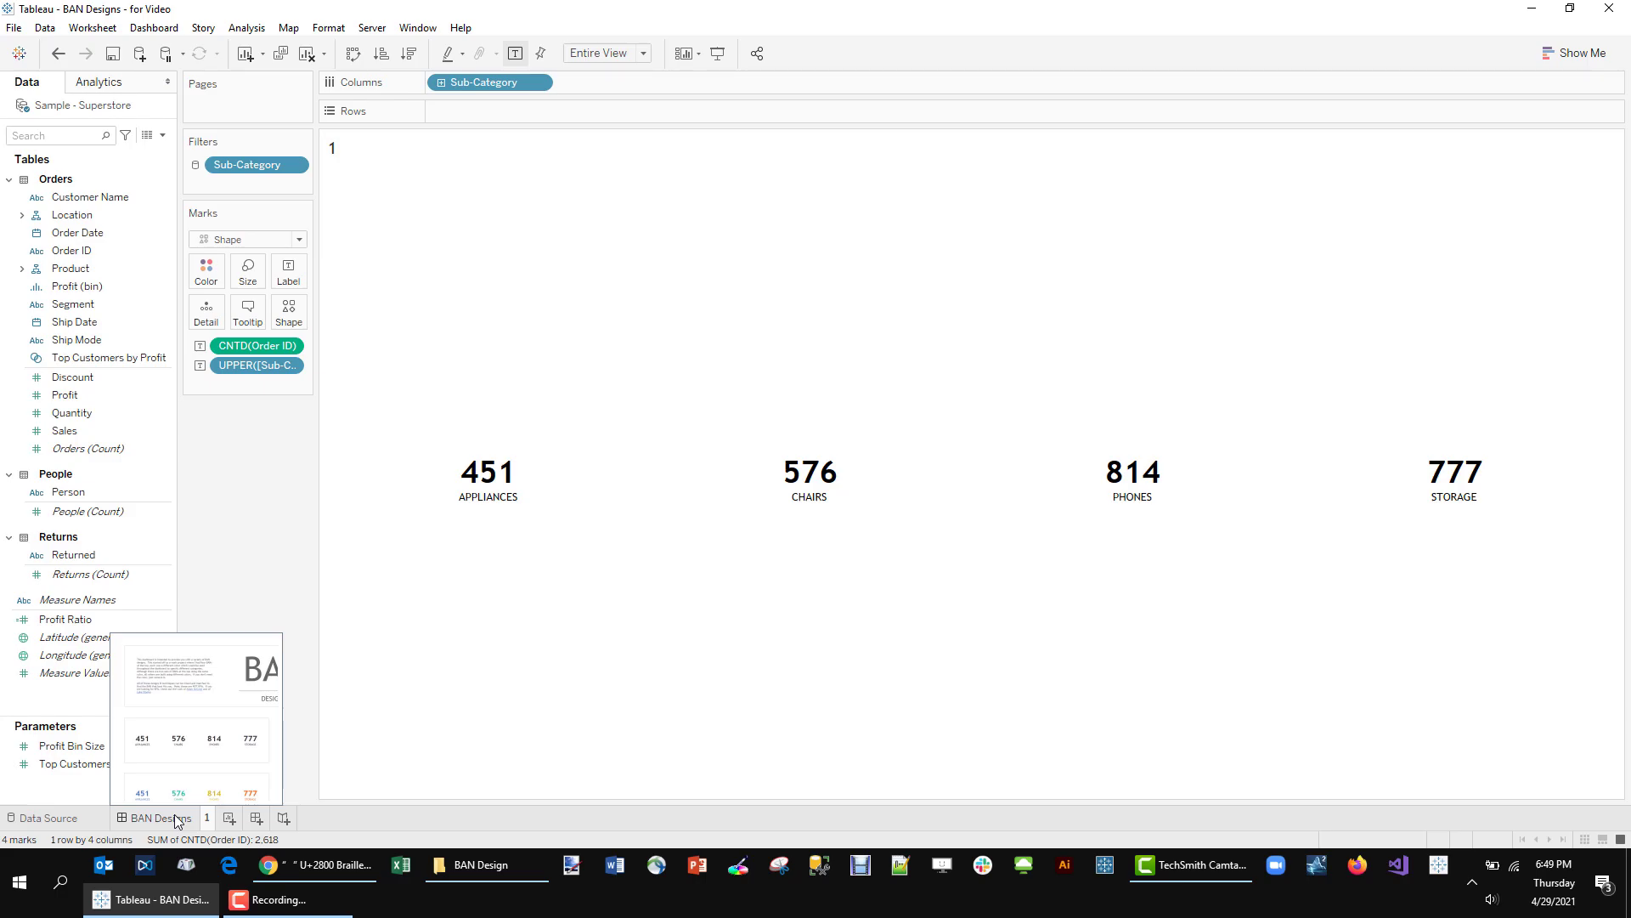
click(175, 814)
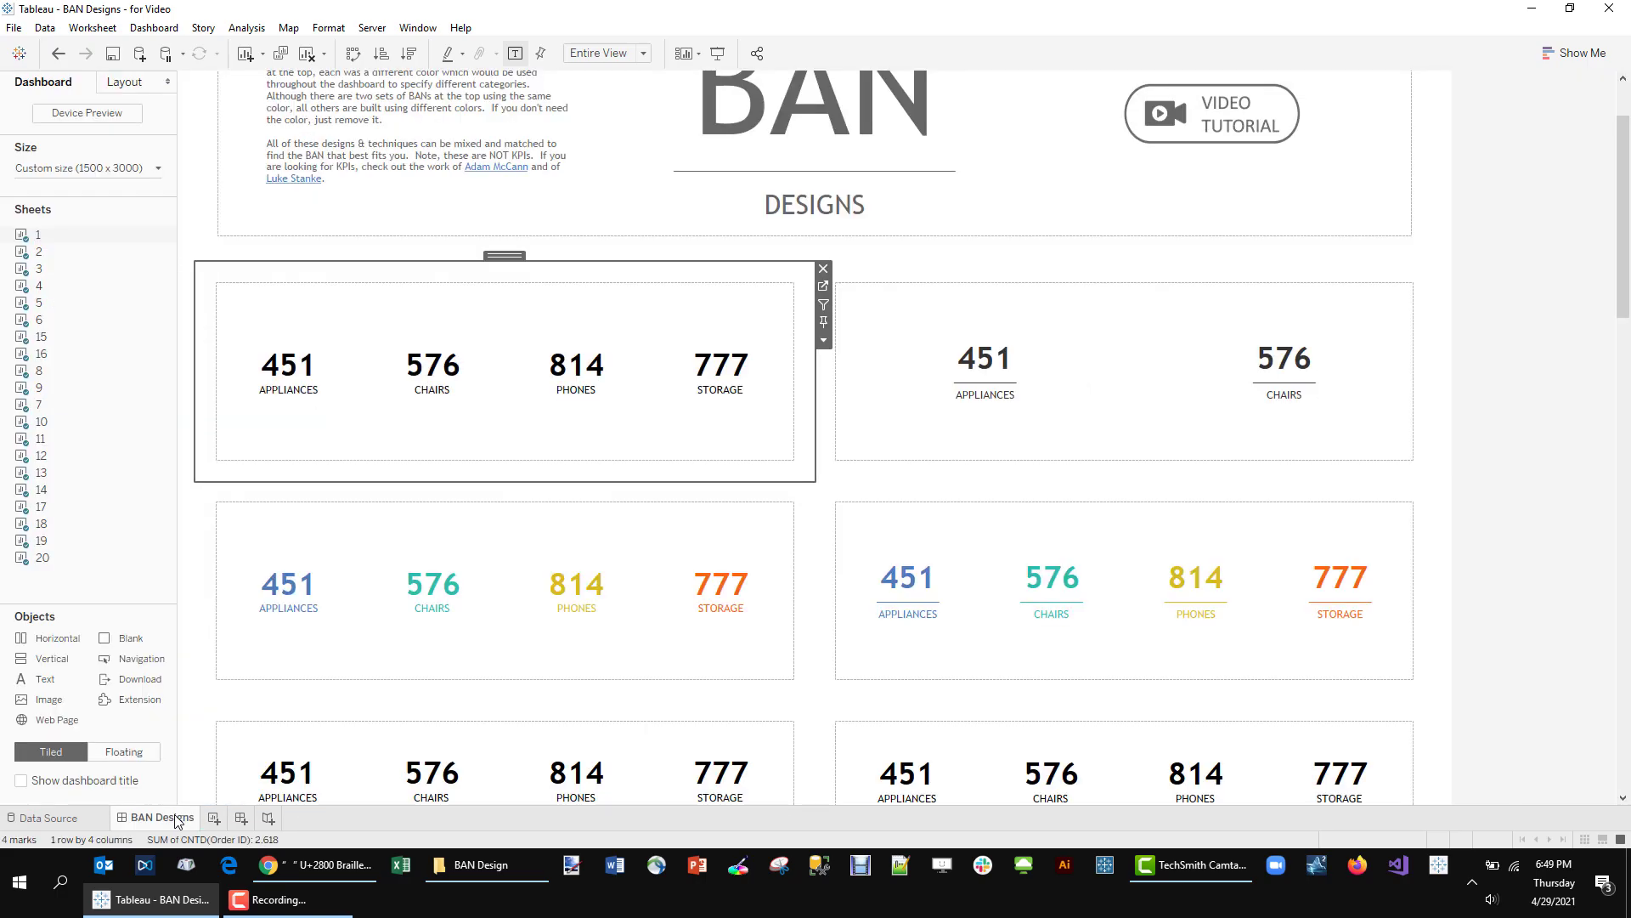
click(1424, 286)
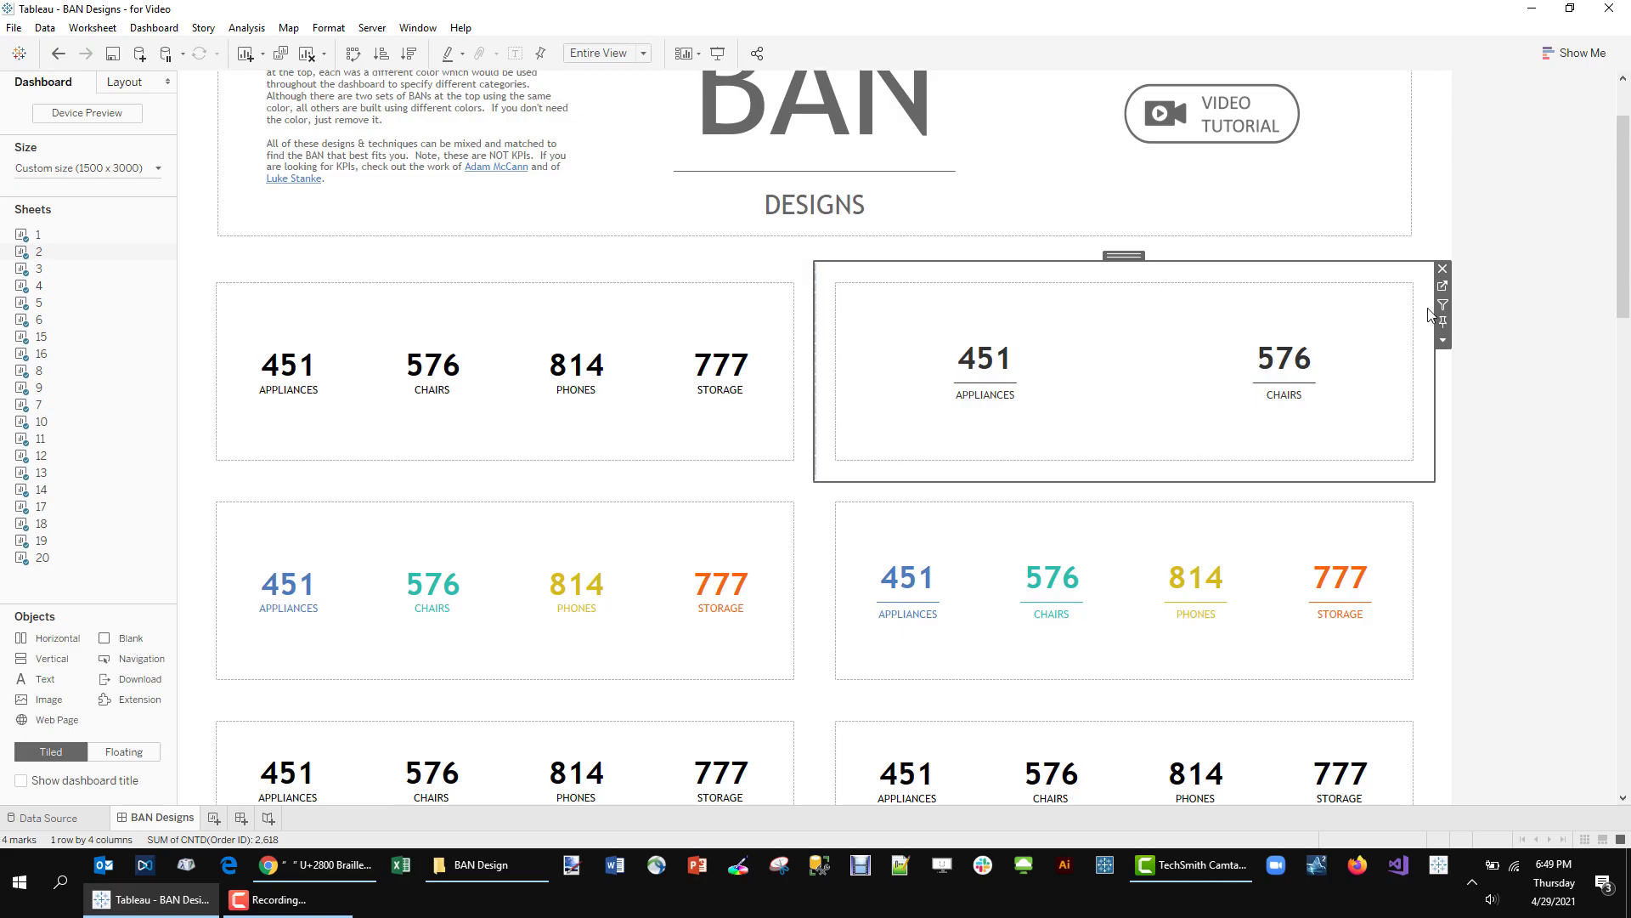
click(1444, 287)
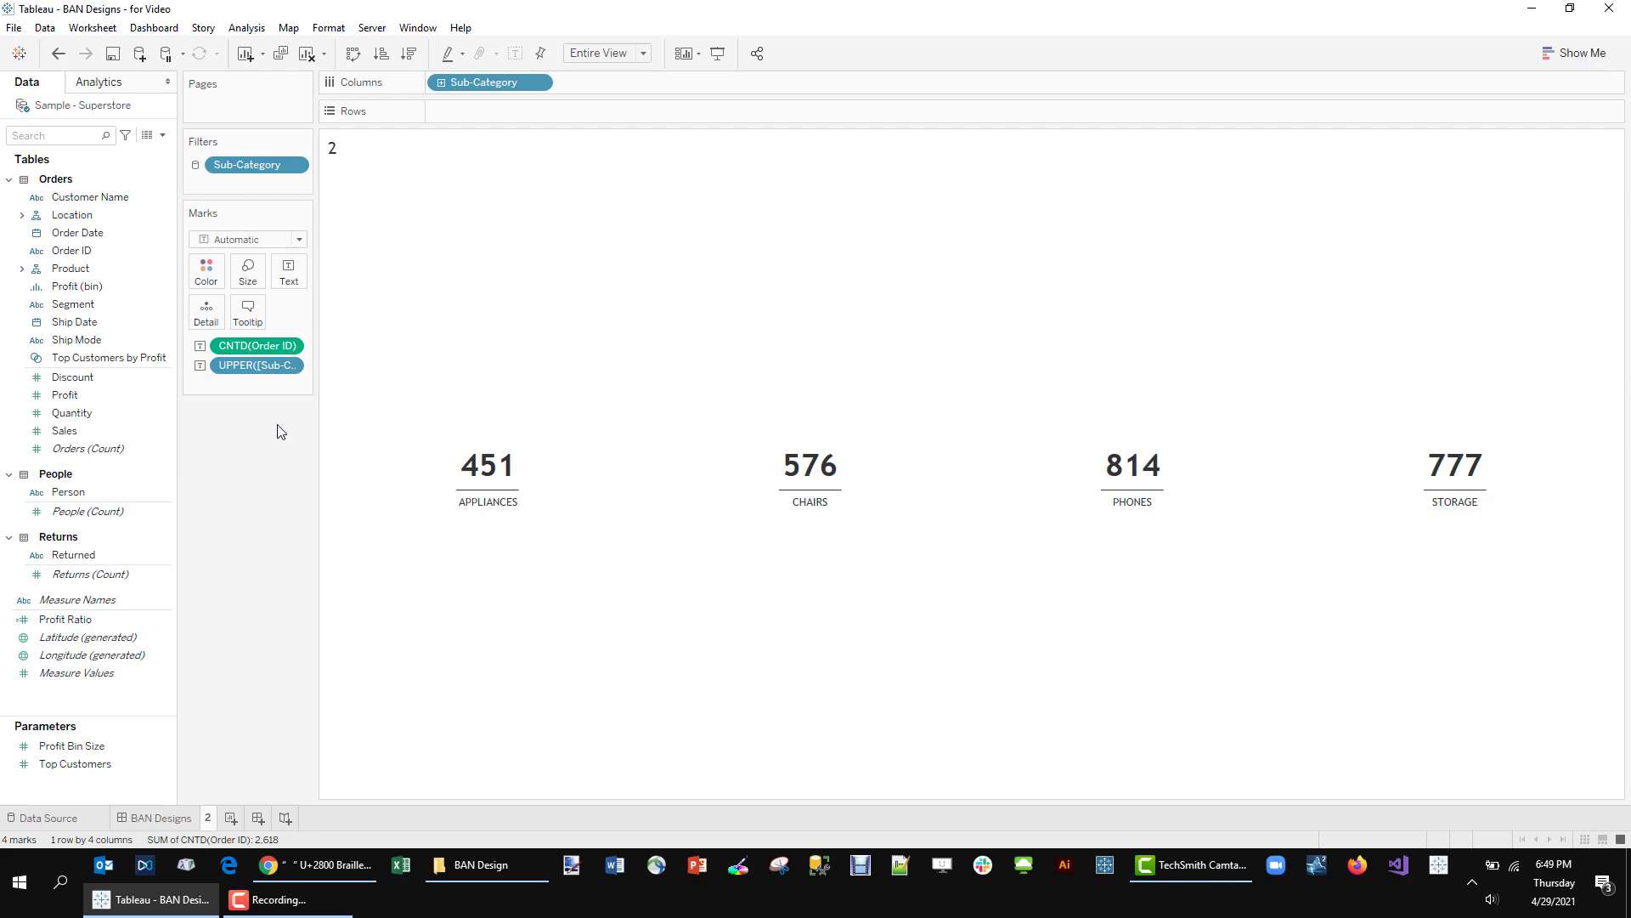
- Delete the short divider line from worksheet 2's label and apply the change
click(304, 273)
click(434, 310)
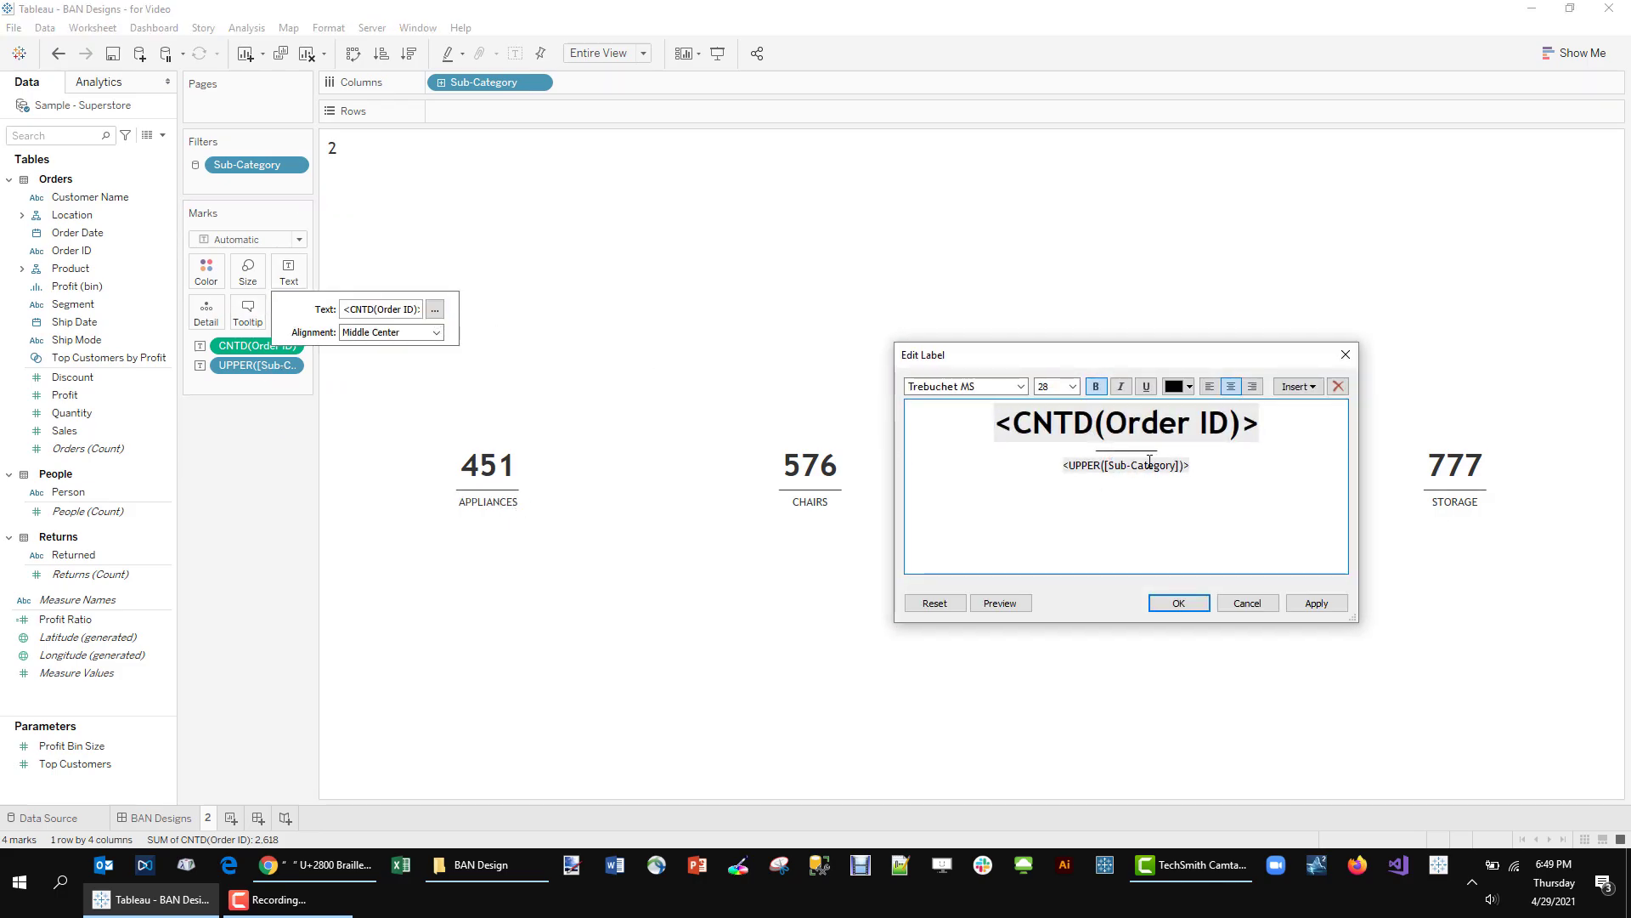
drag(1172, 452, 1050, 448)
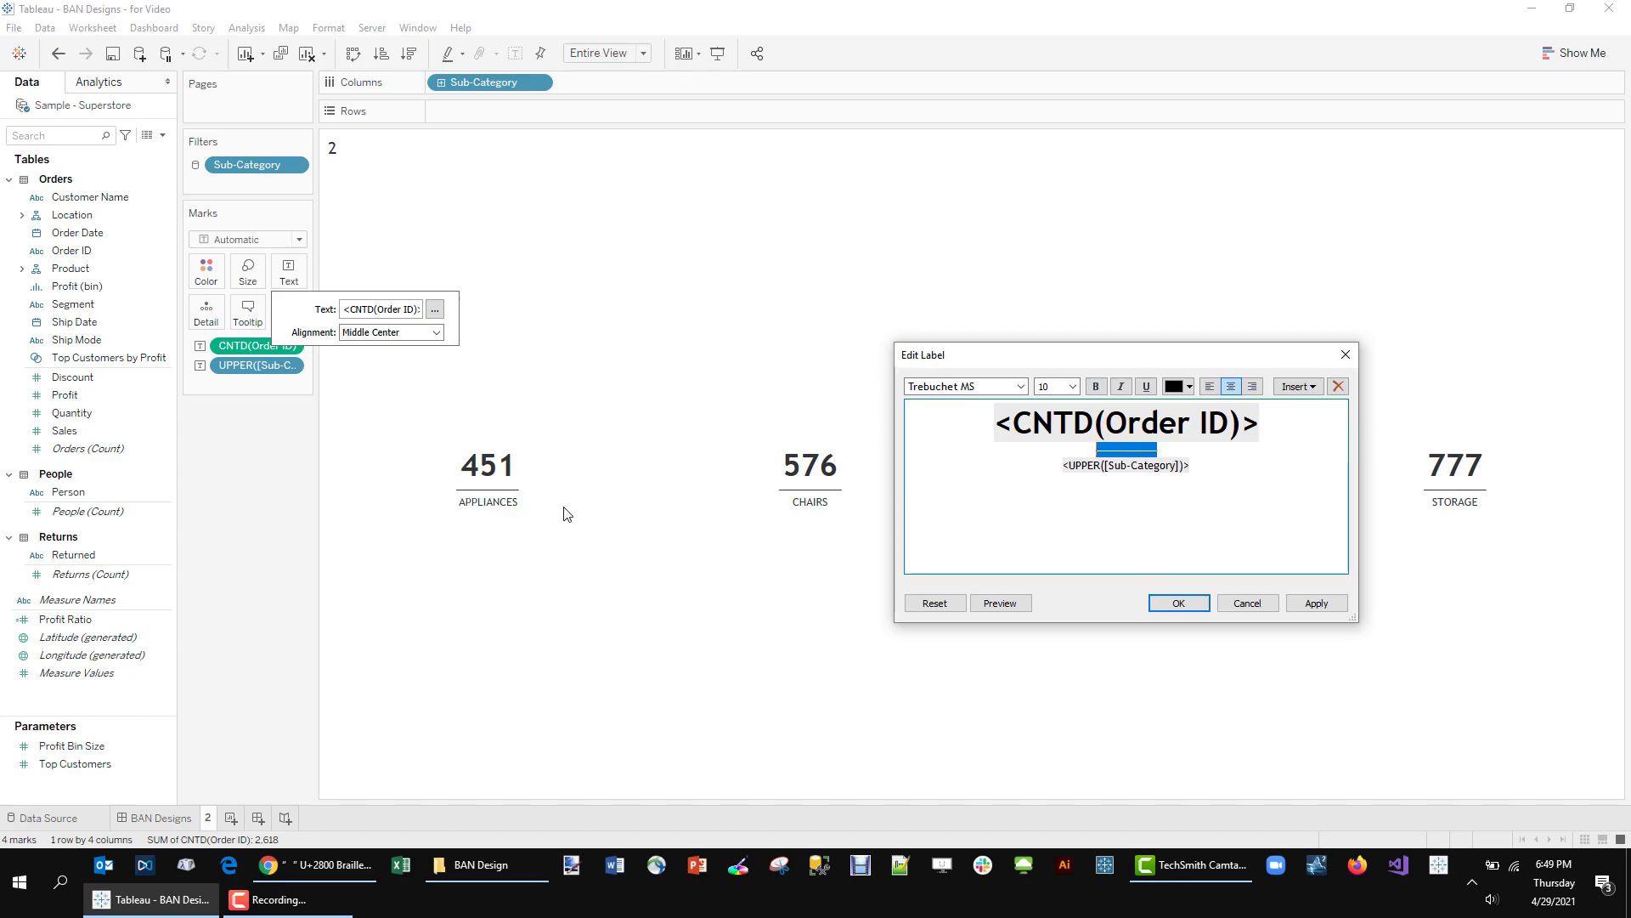
click(1175, 452)
double_click(1169, 455)
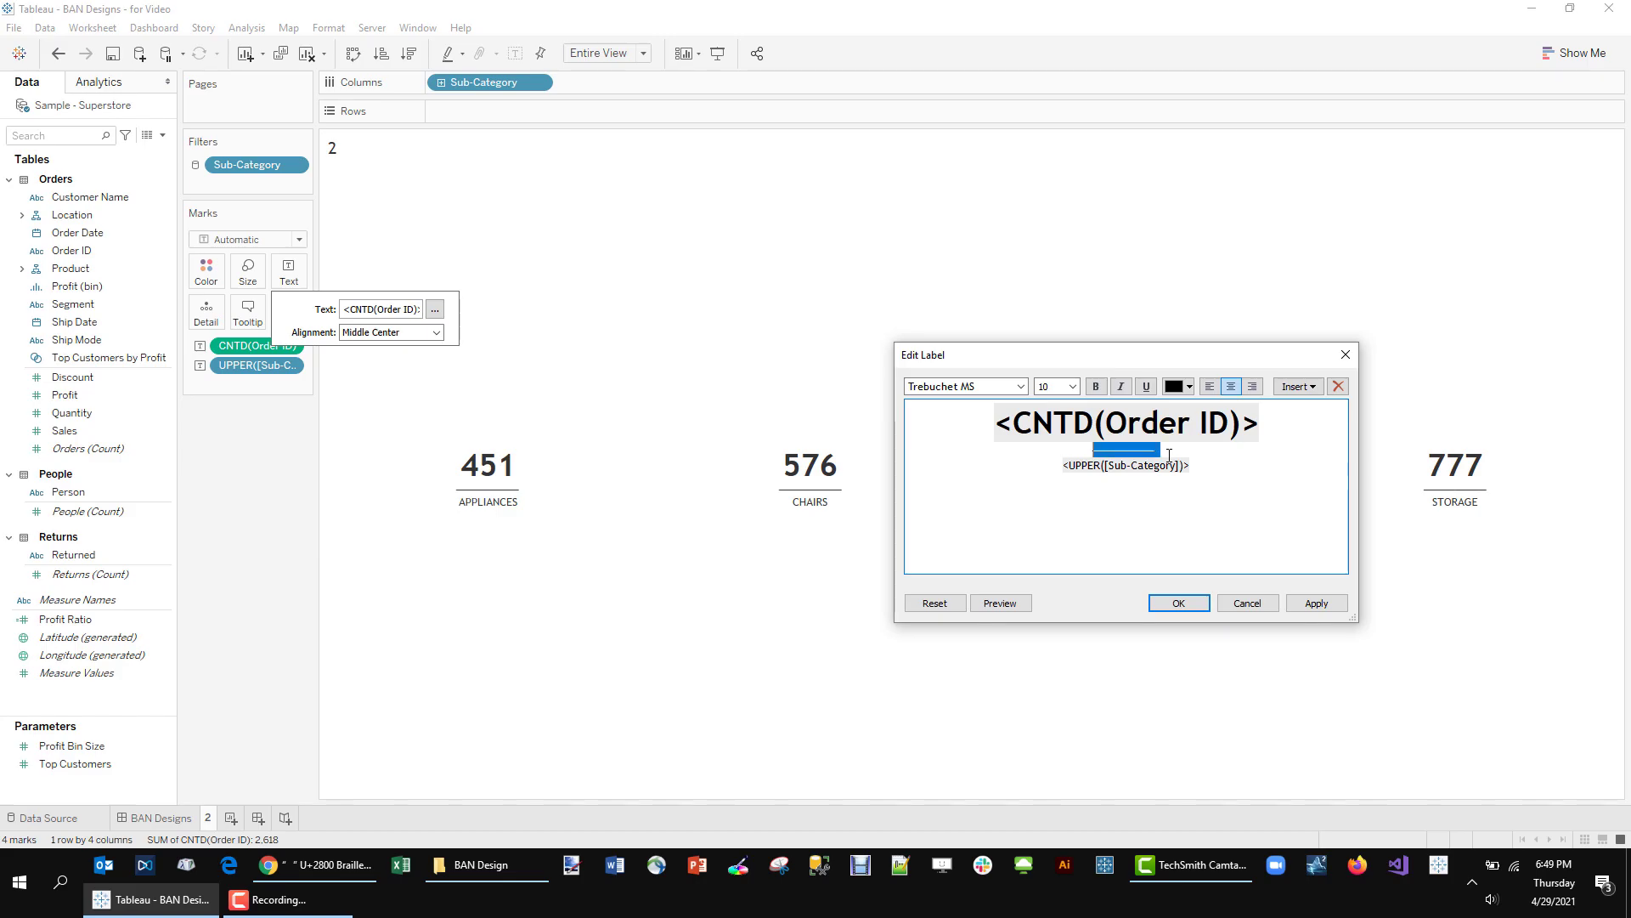
key(BackSpace)
click(1316, 603)
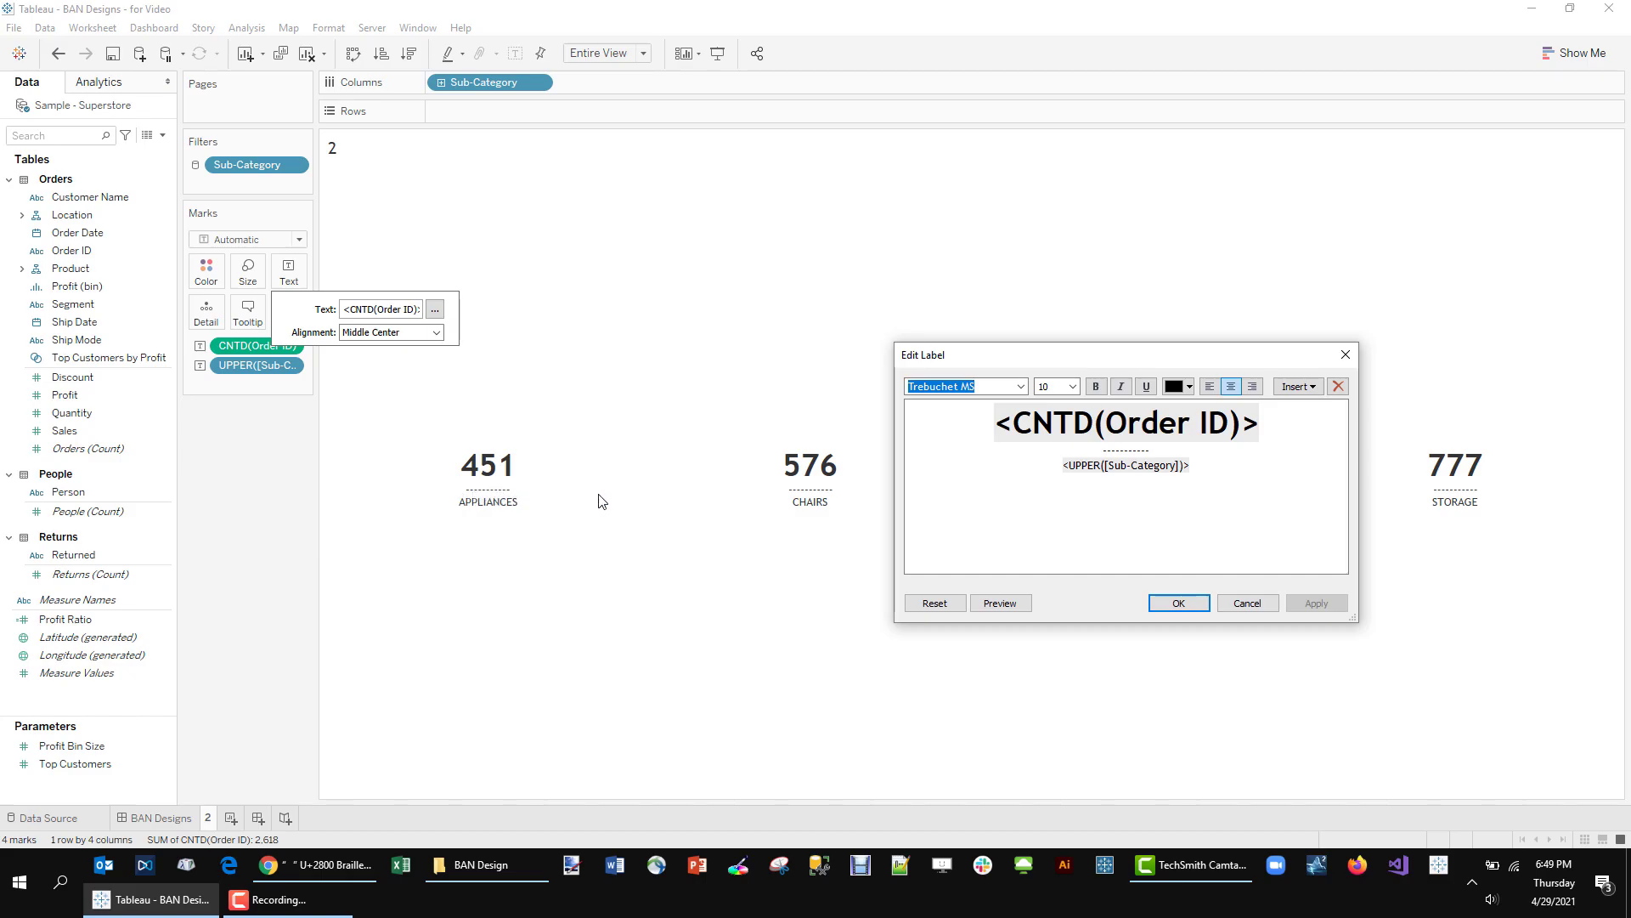
- Replace the dashed separator with underscore characters for a solid line, then confirm the label
drag(1158, 454, 1067, 455)
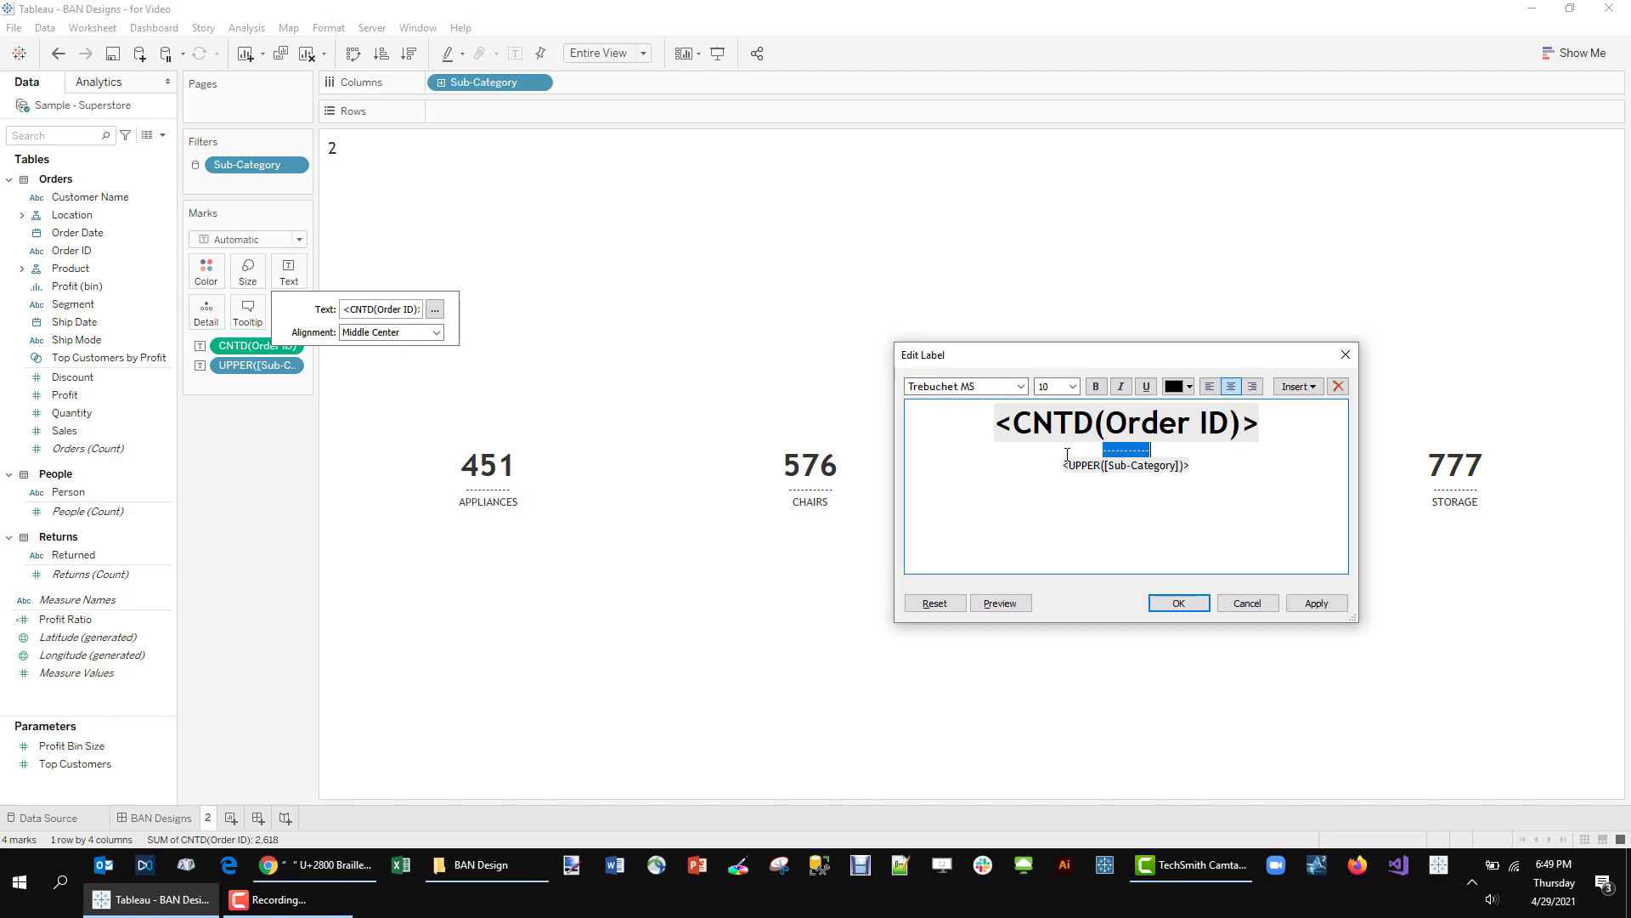
text(---------)
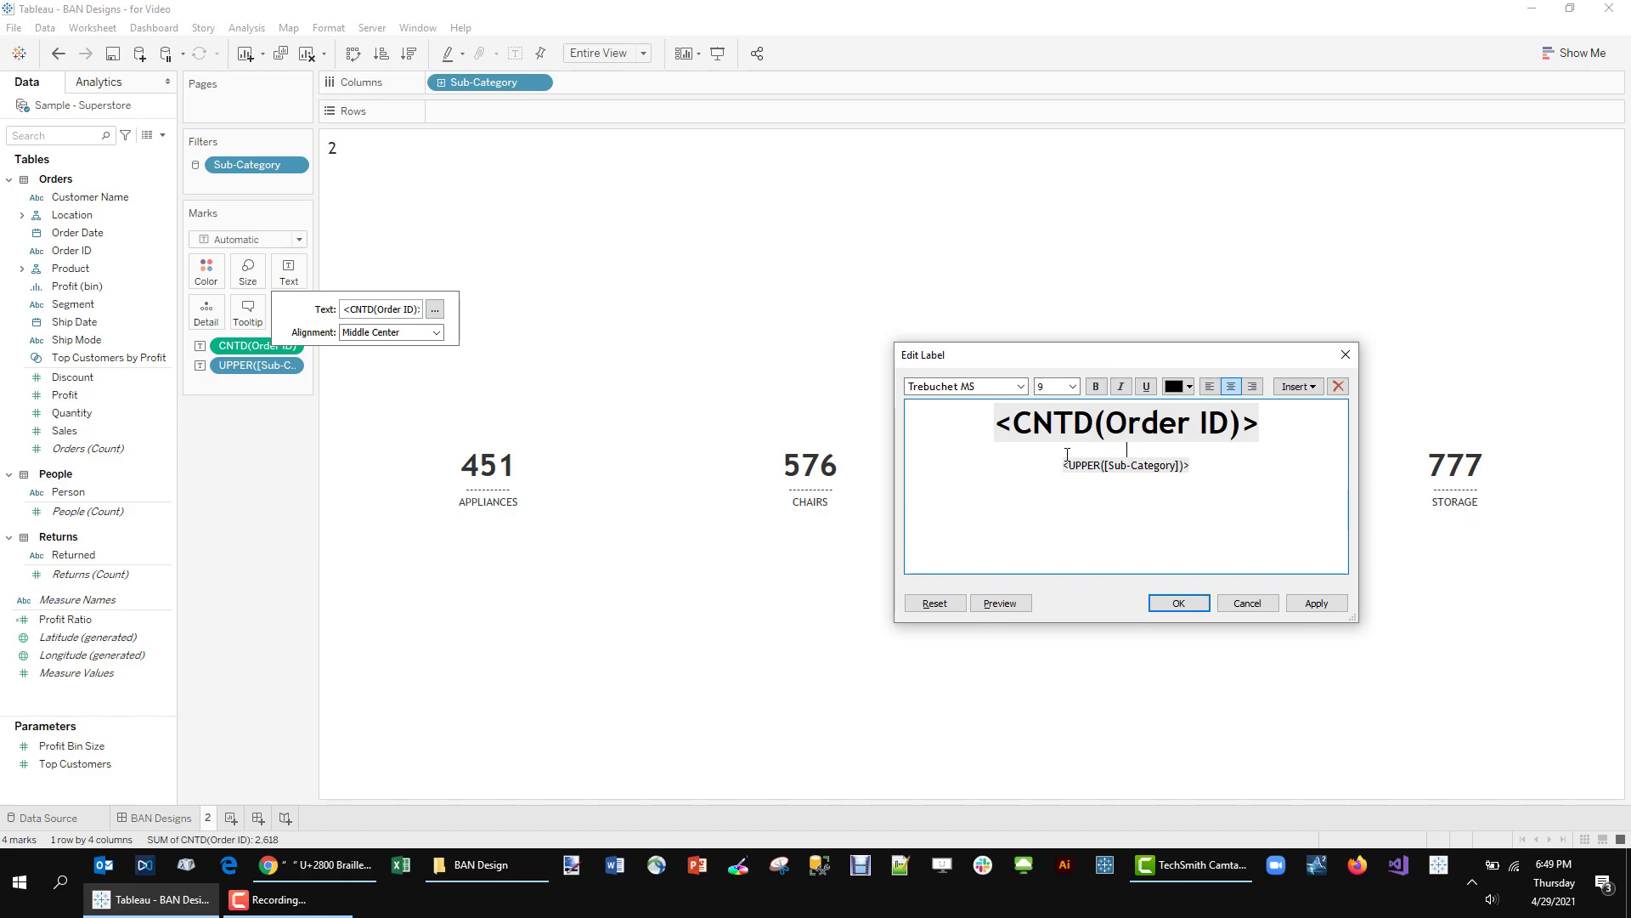
click(1334, 606)
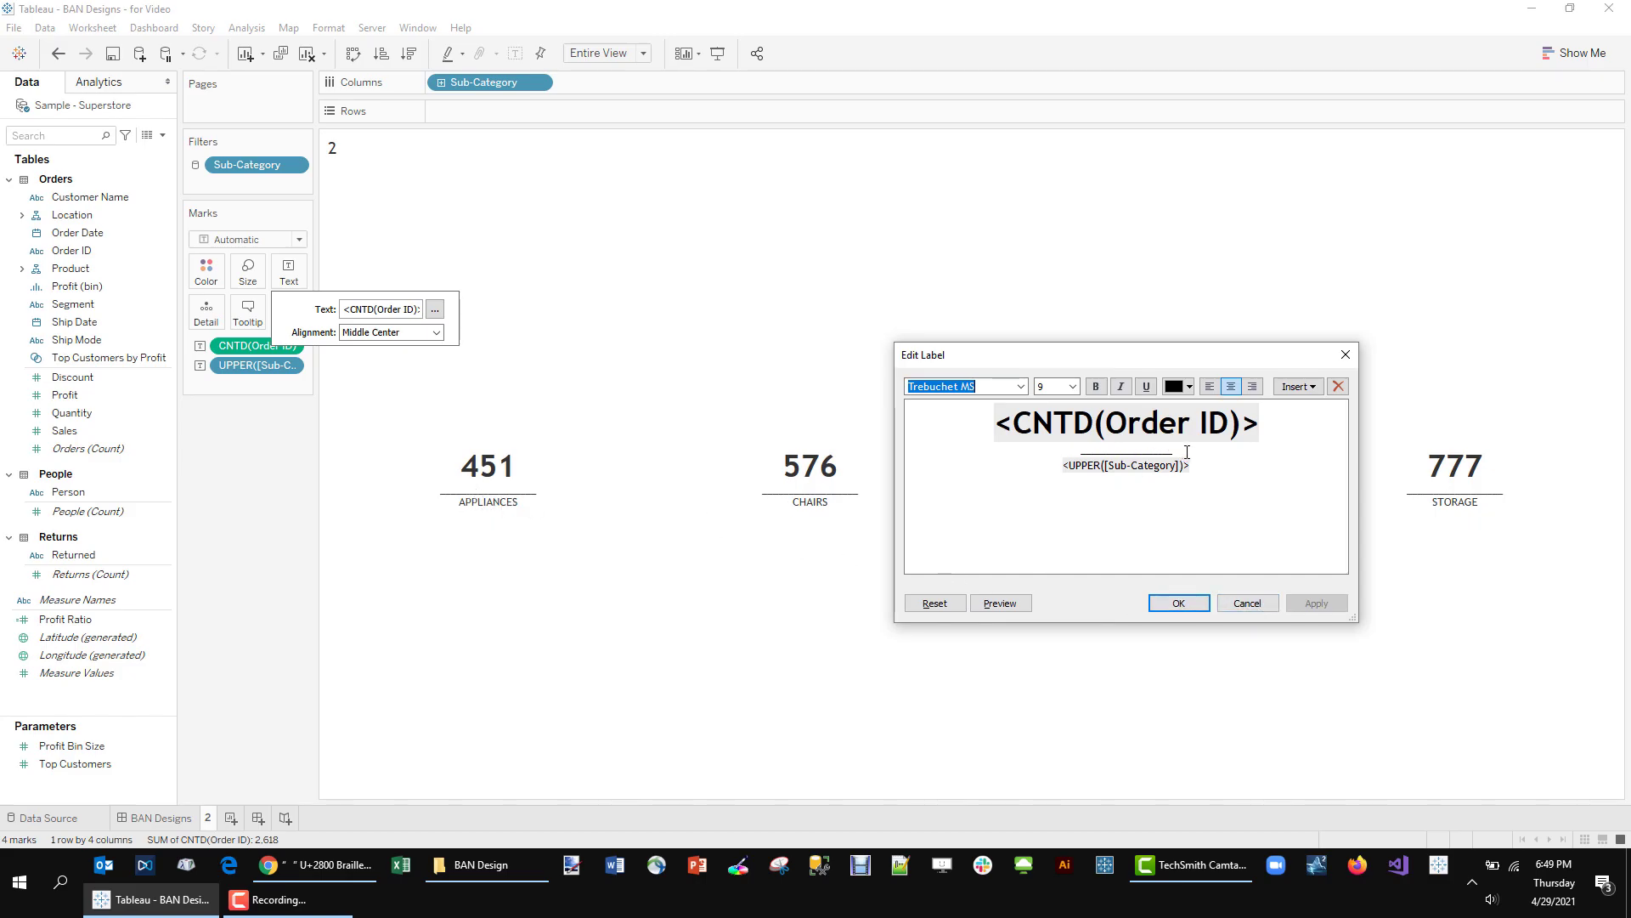
drag(1186, 451, 1038, 455)
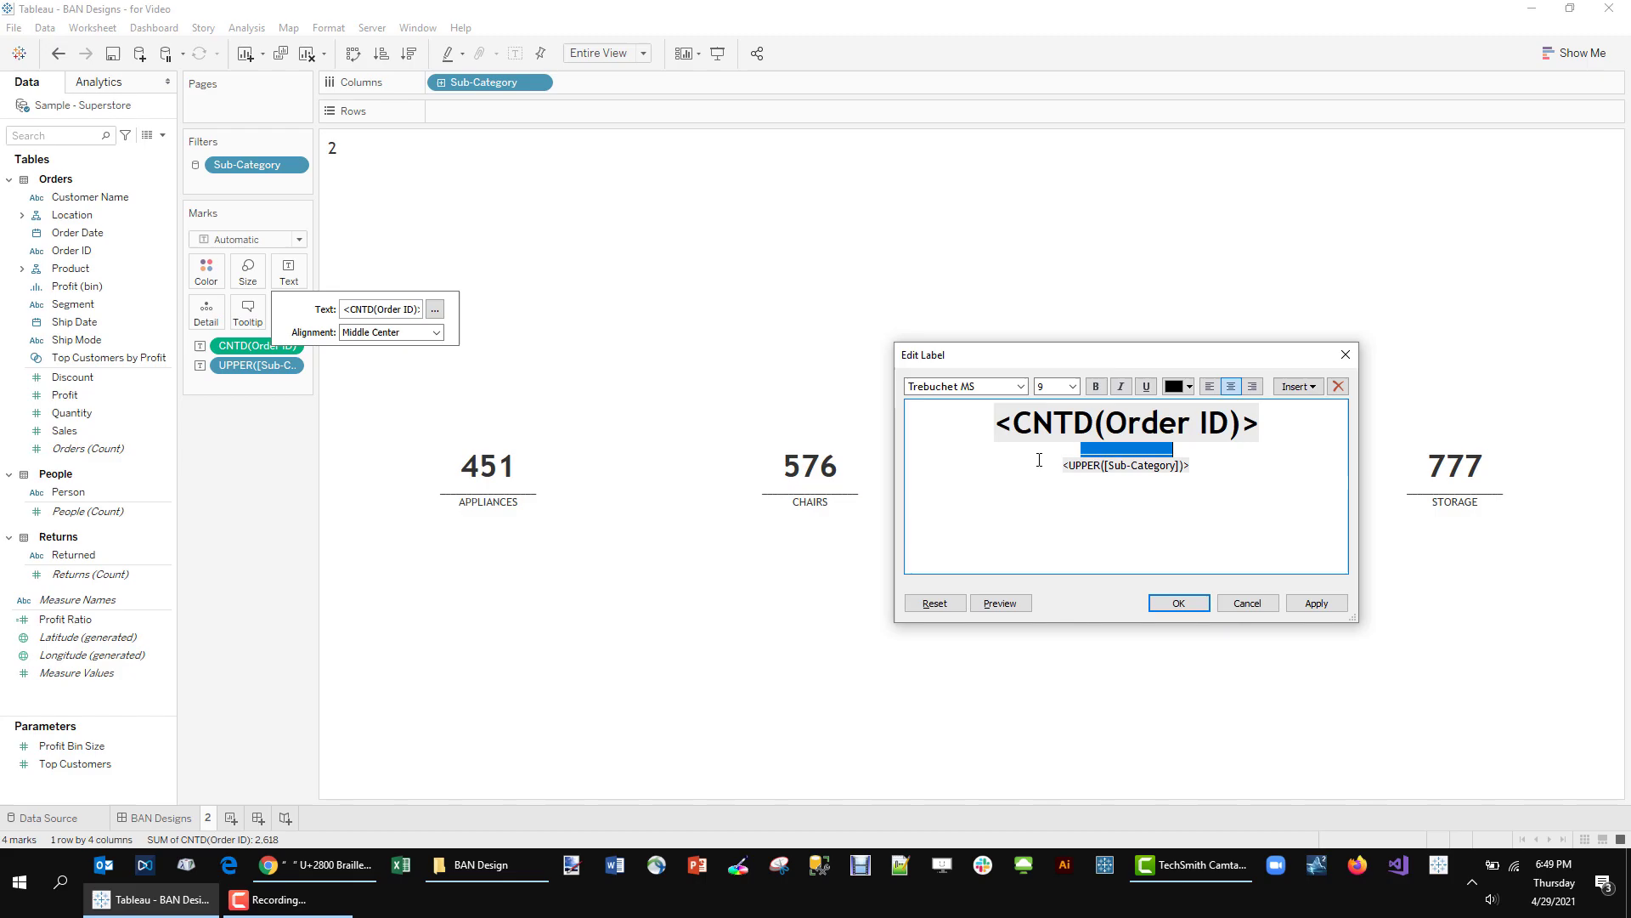
key(Delete)
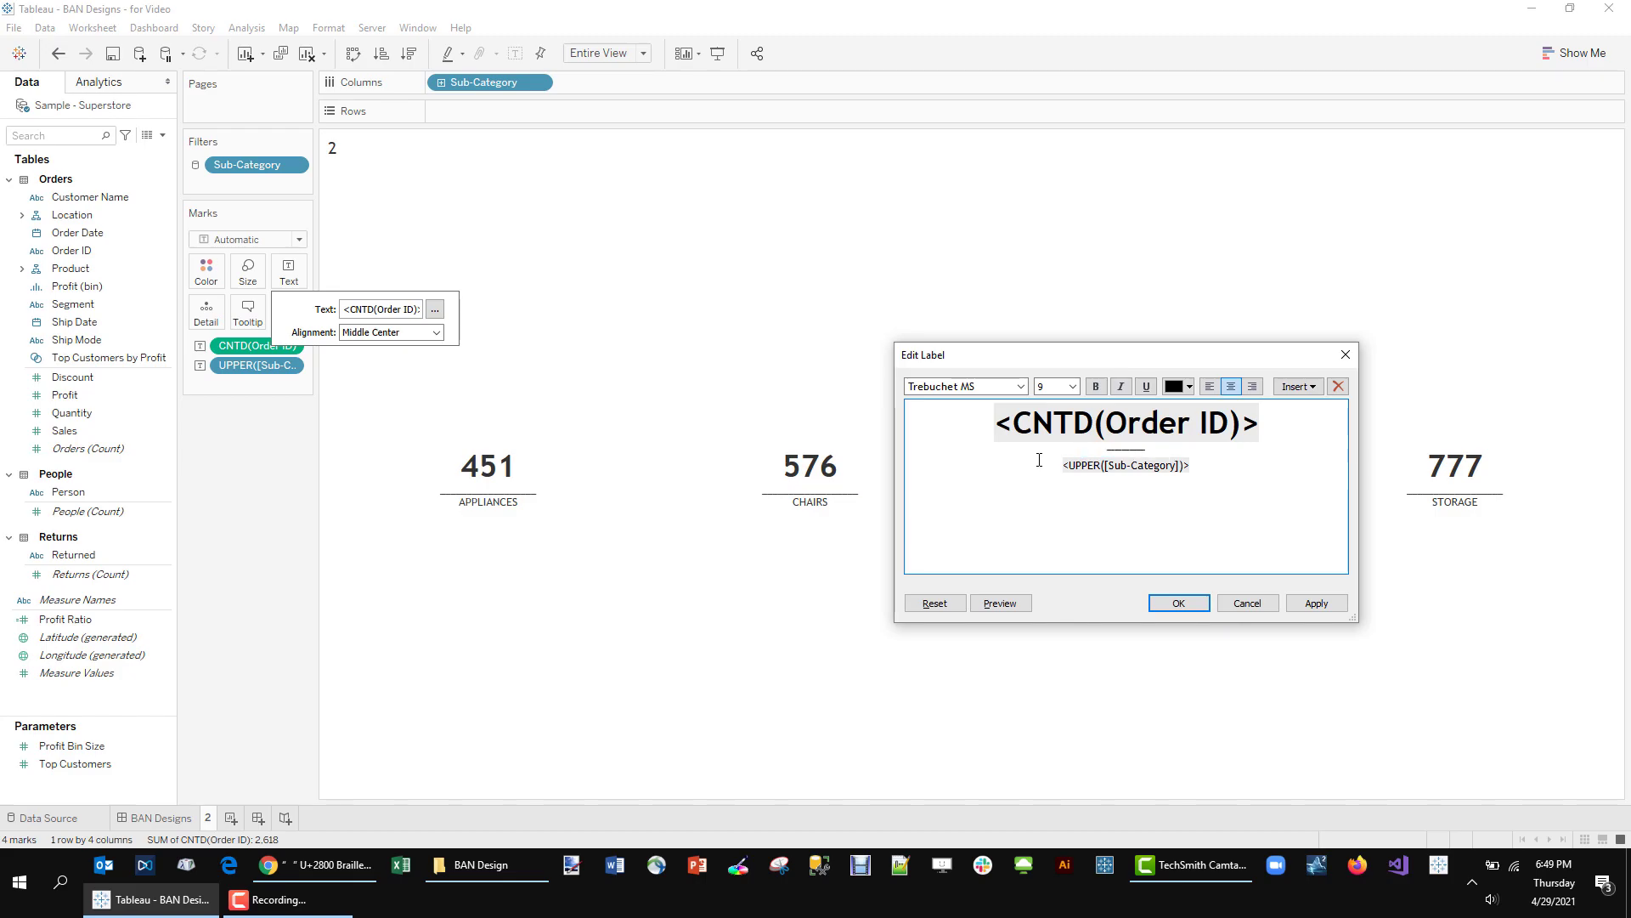
click(1313, 602)
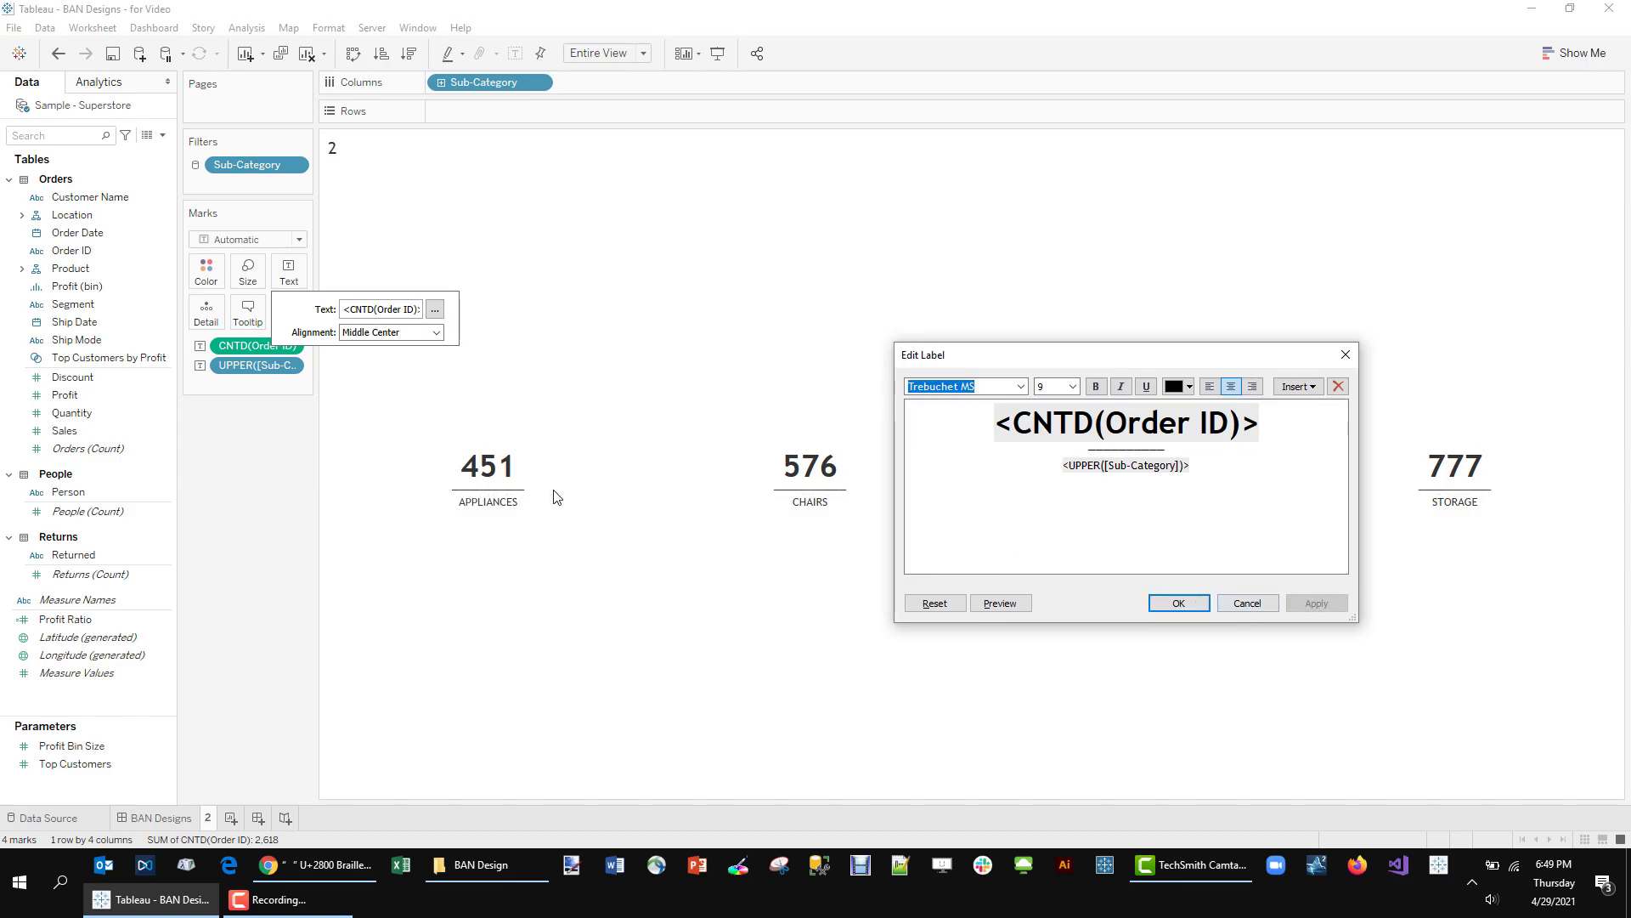
drag(1181, 450, 1044, 450)
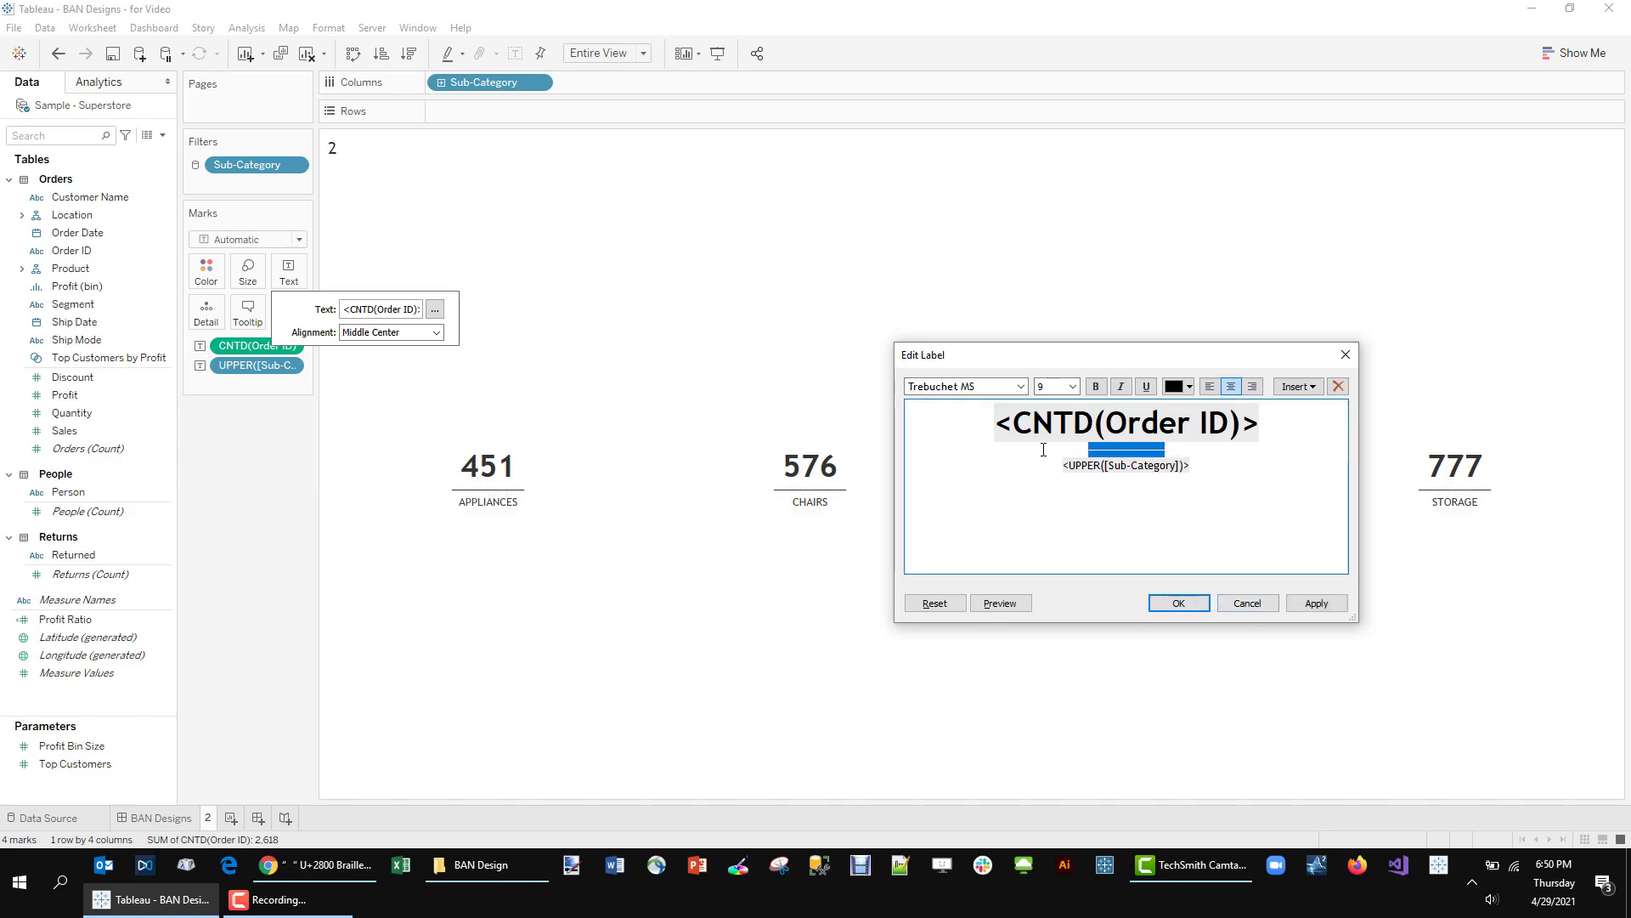
text(_)
click(1319, 603)
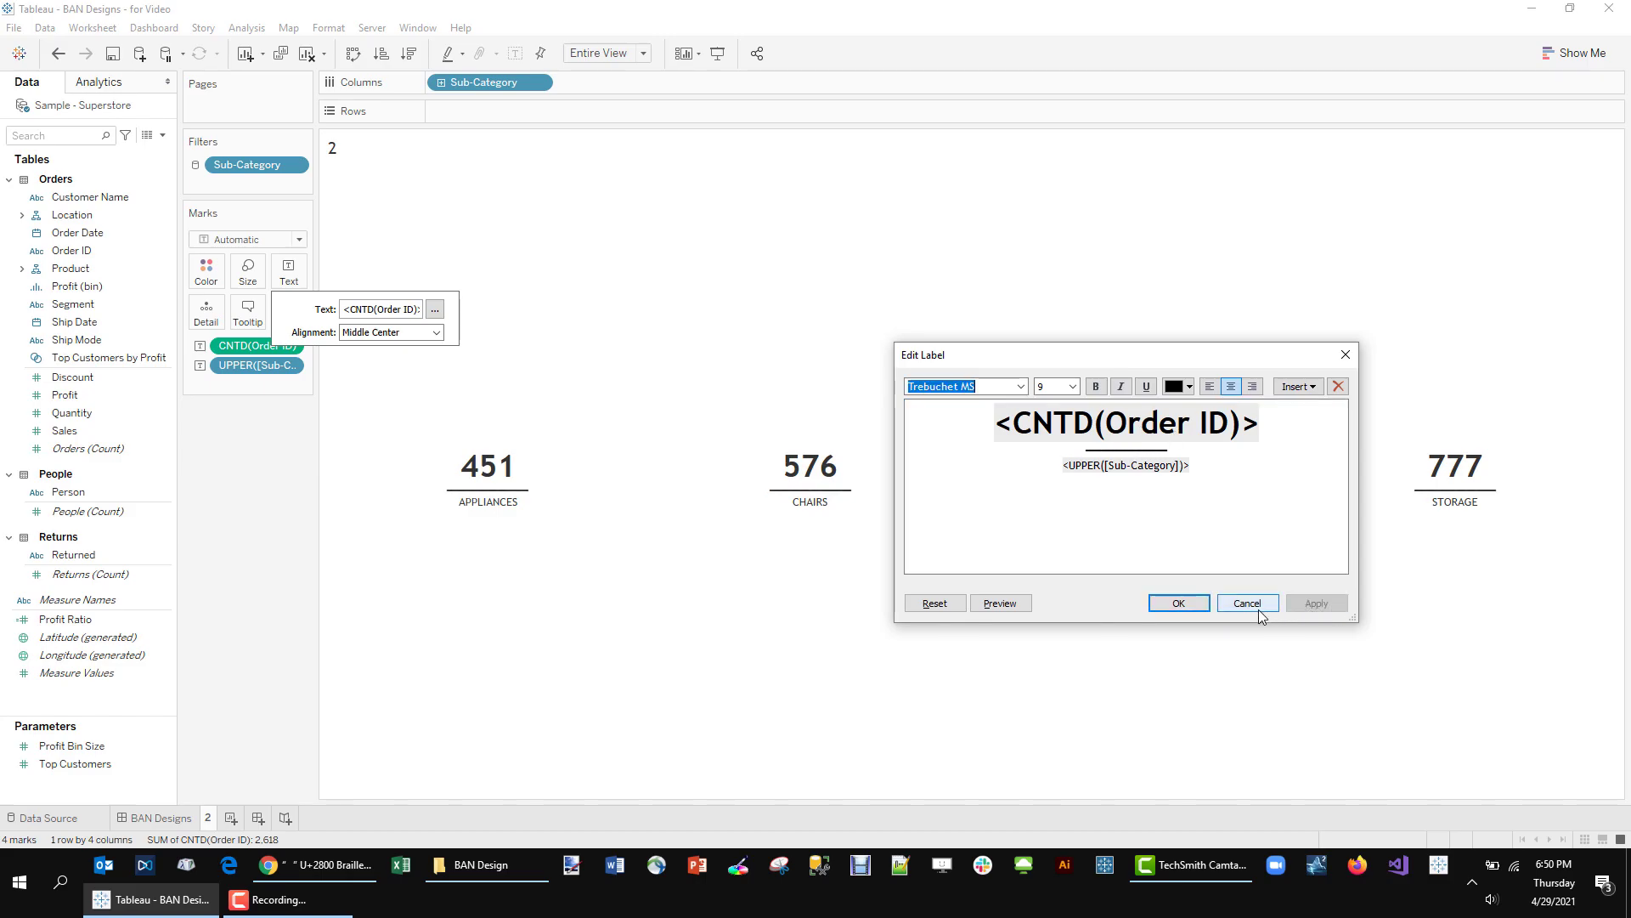
click(1178, 605)
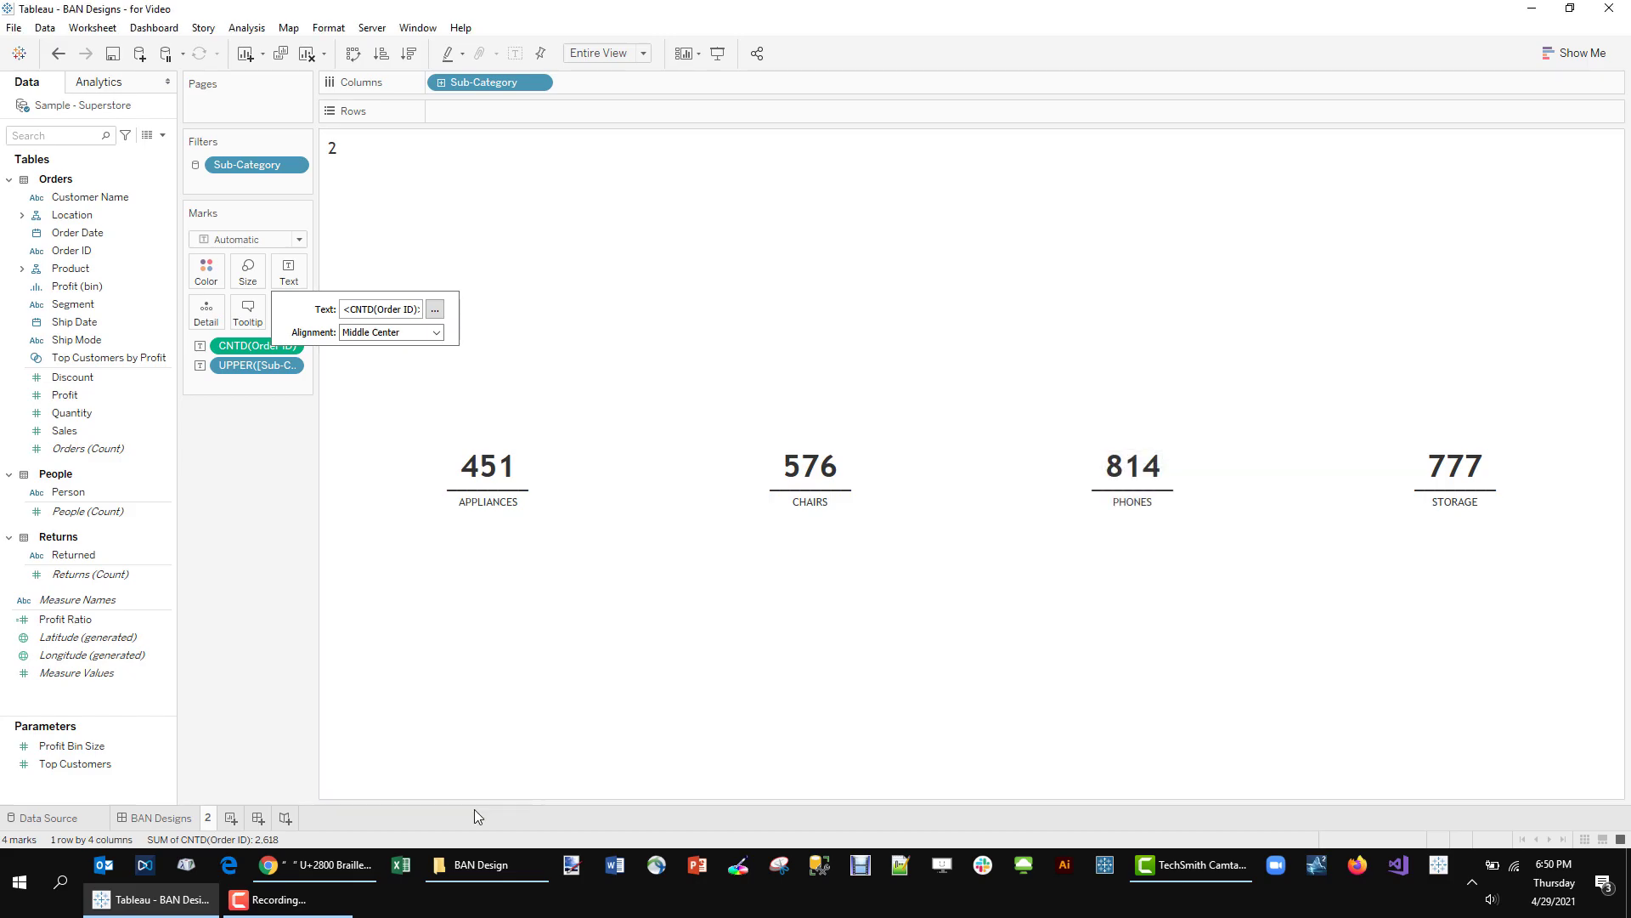
- Go back to the BAN Designs dashboard and open worksheet 1
click(162, 817)
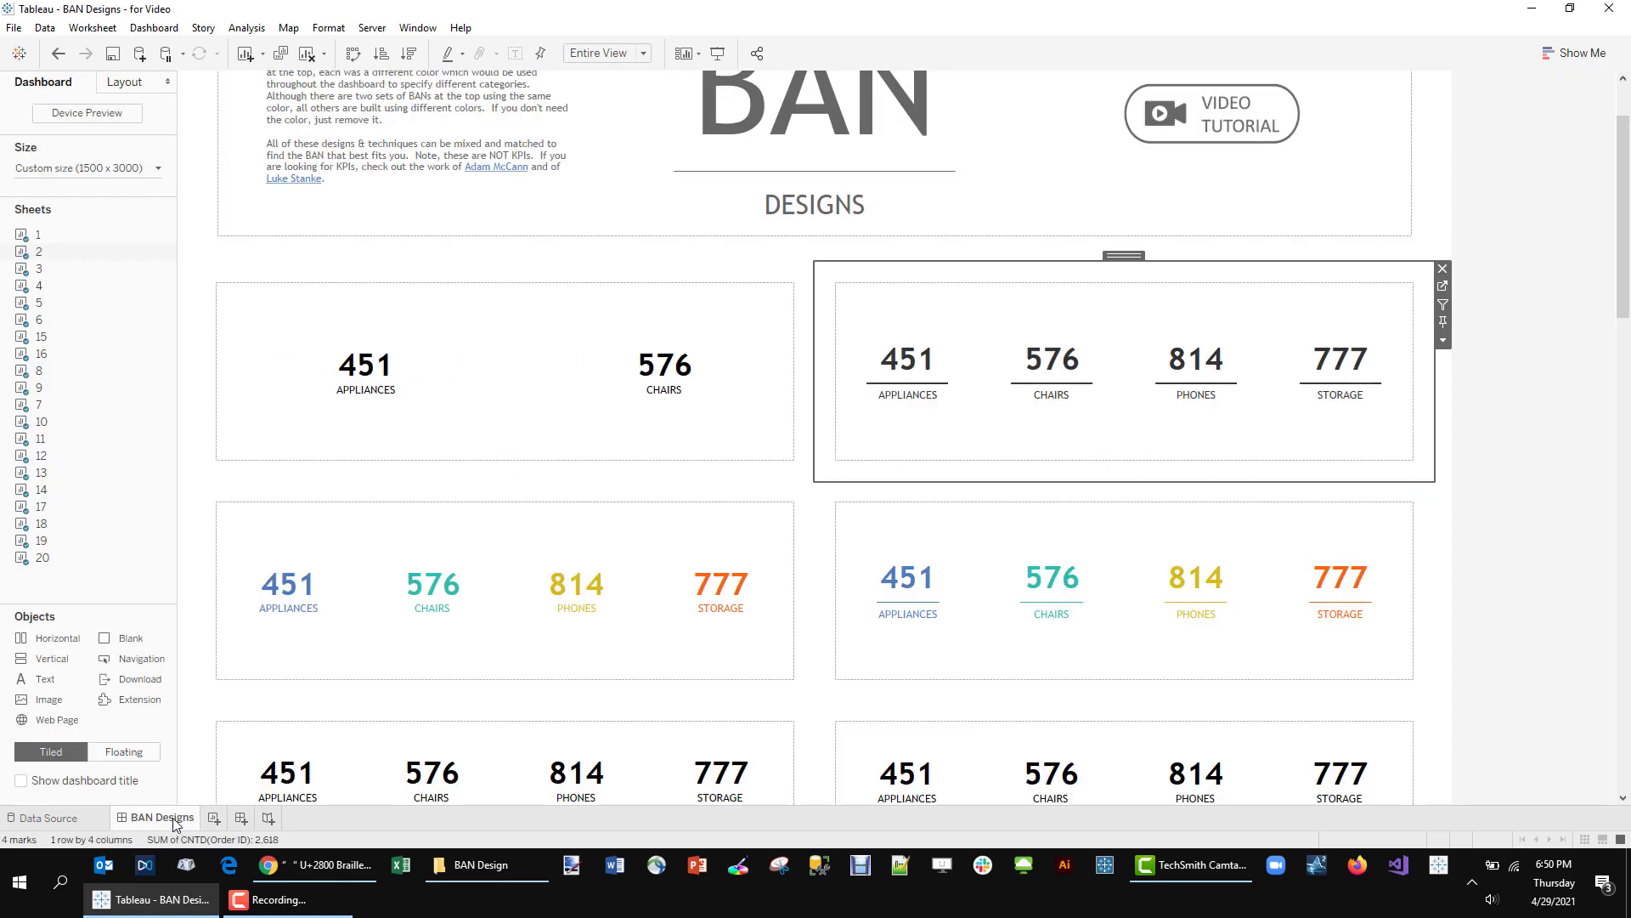
click(806, 515)
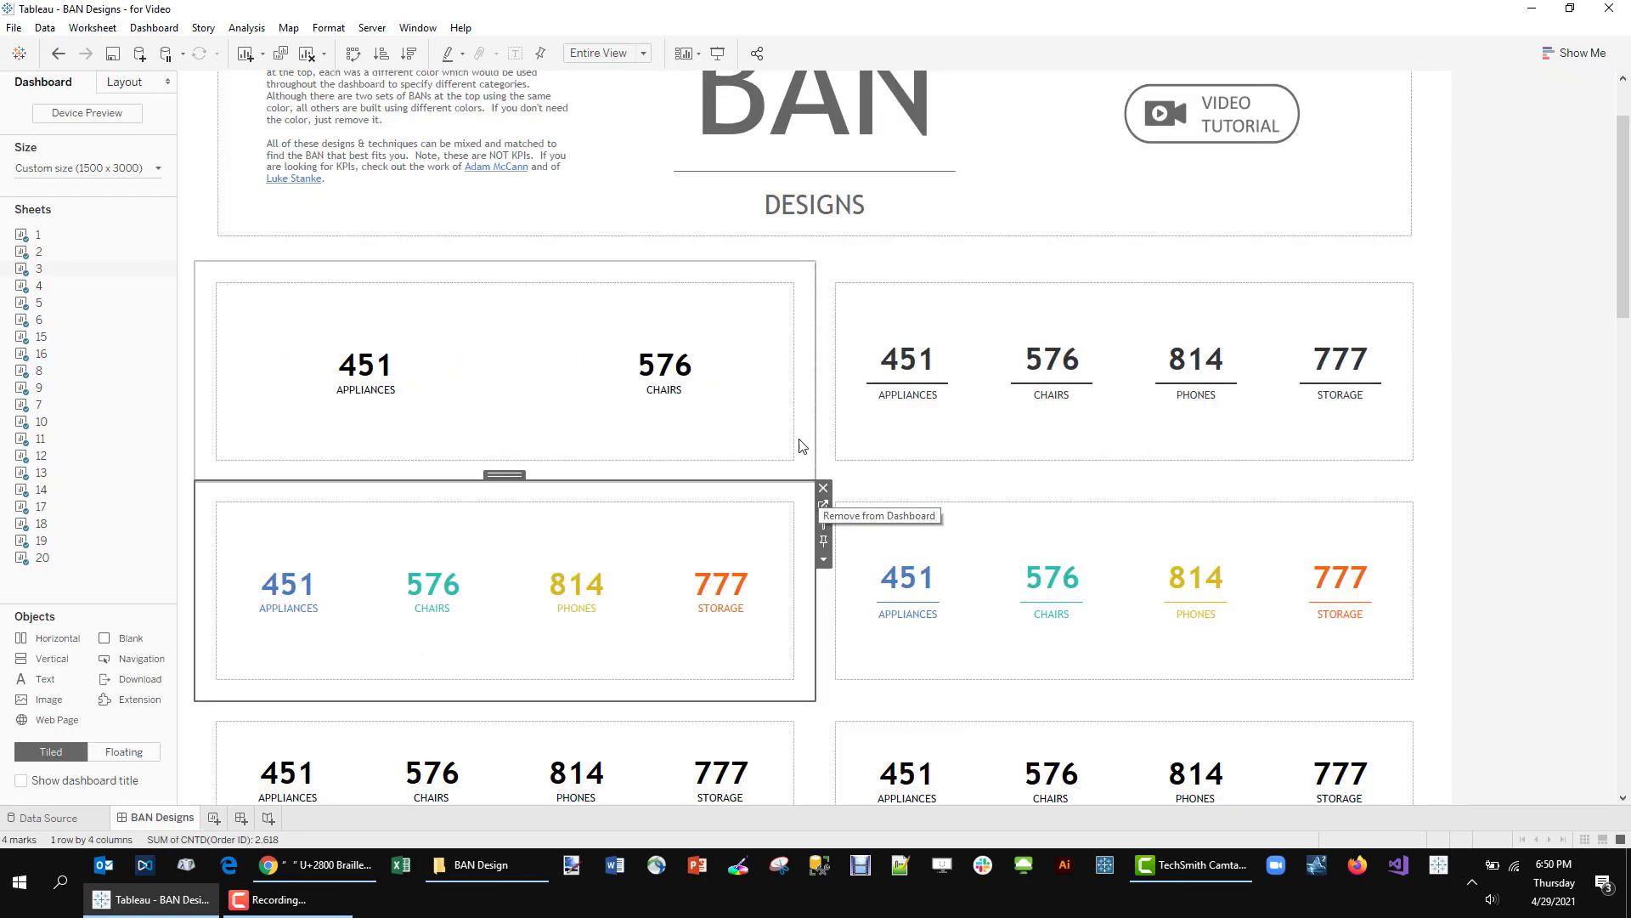
click(807, 299)
click(822, 289)
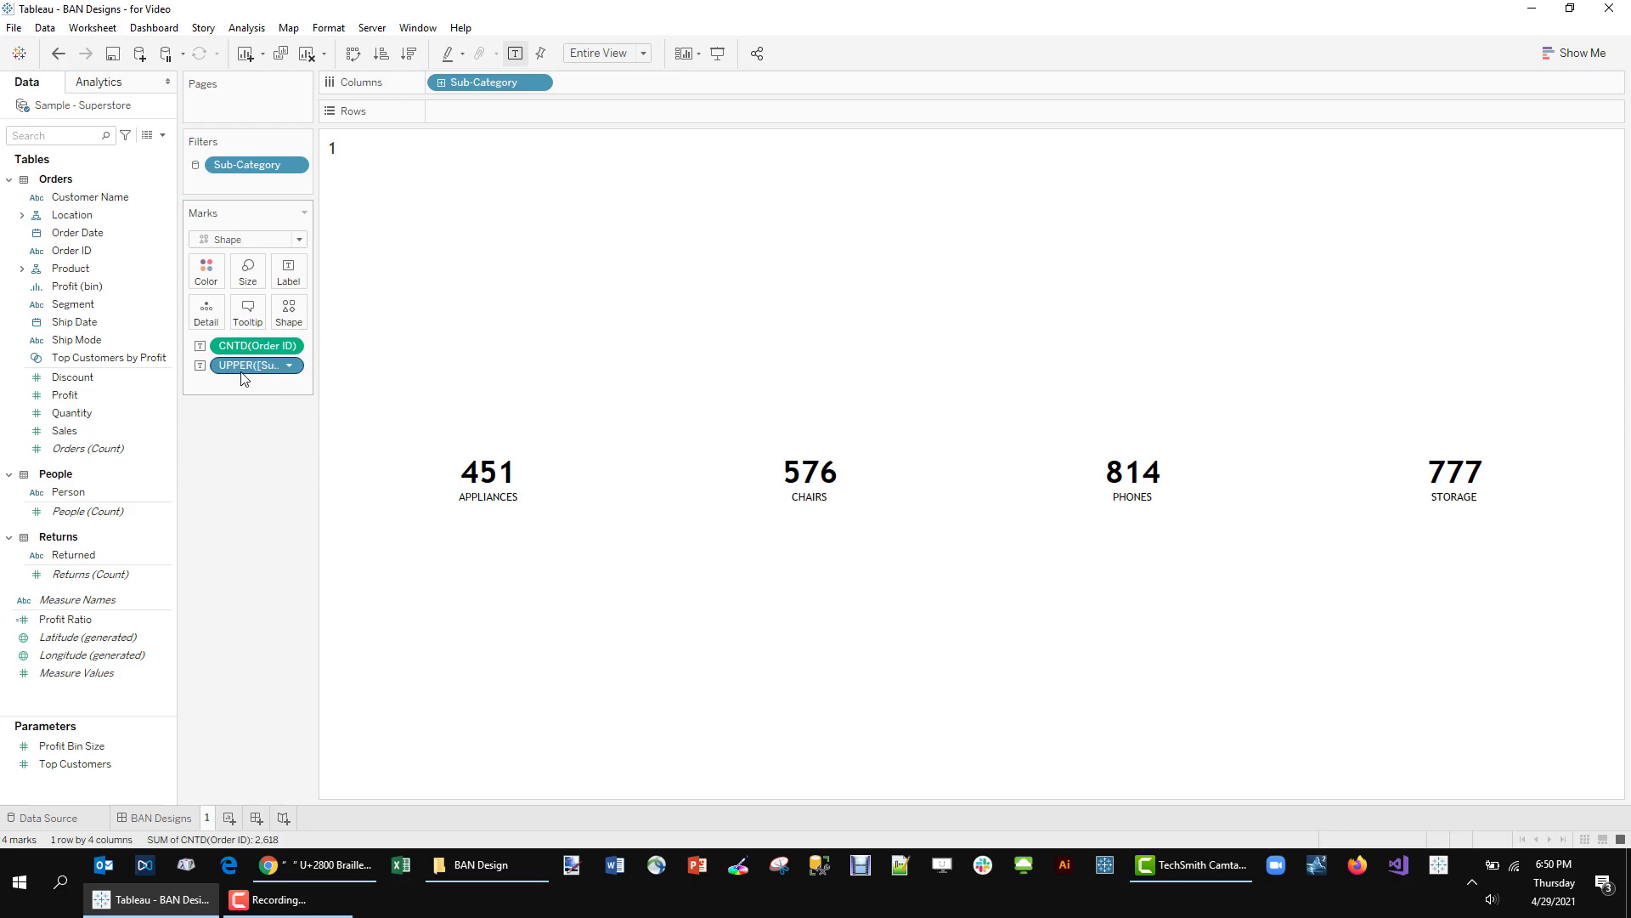
- Colour sheet 1's BANs by UPPER(Sub-Category) and set the mark type to Text
drag(242, 374, 202, 278)
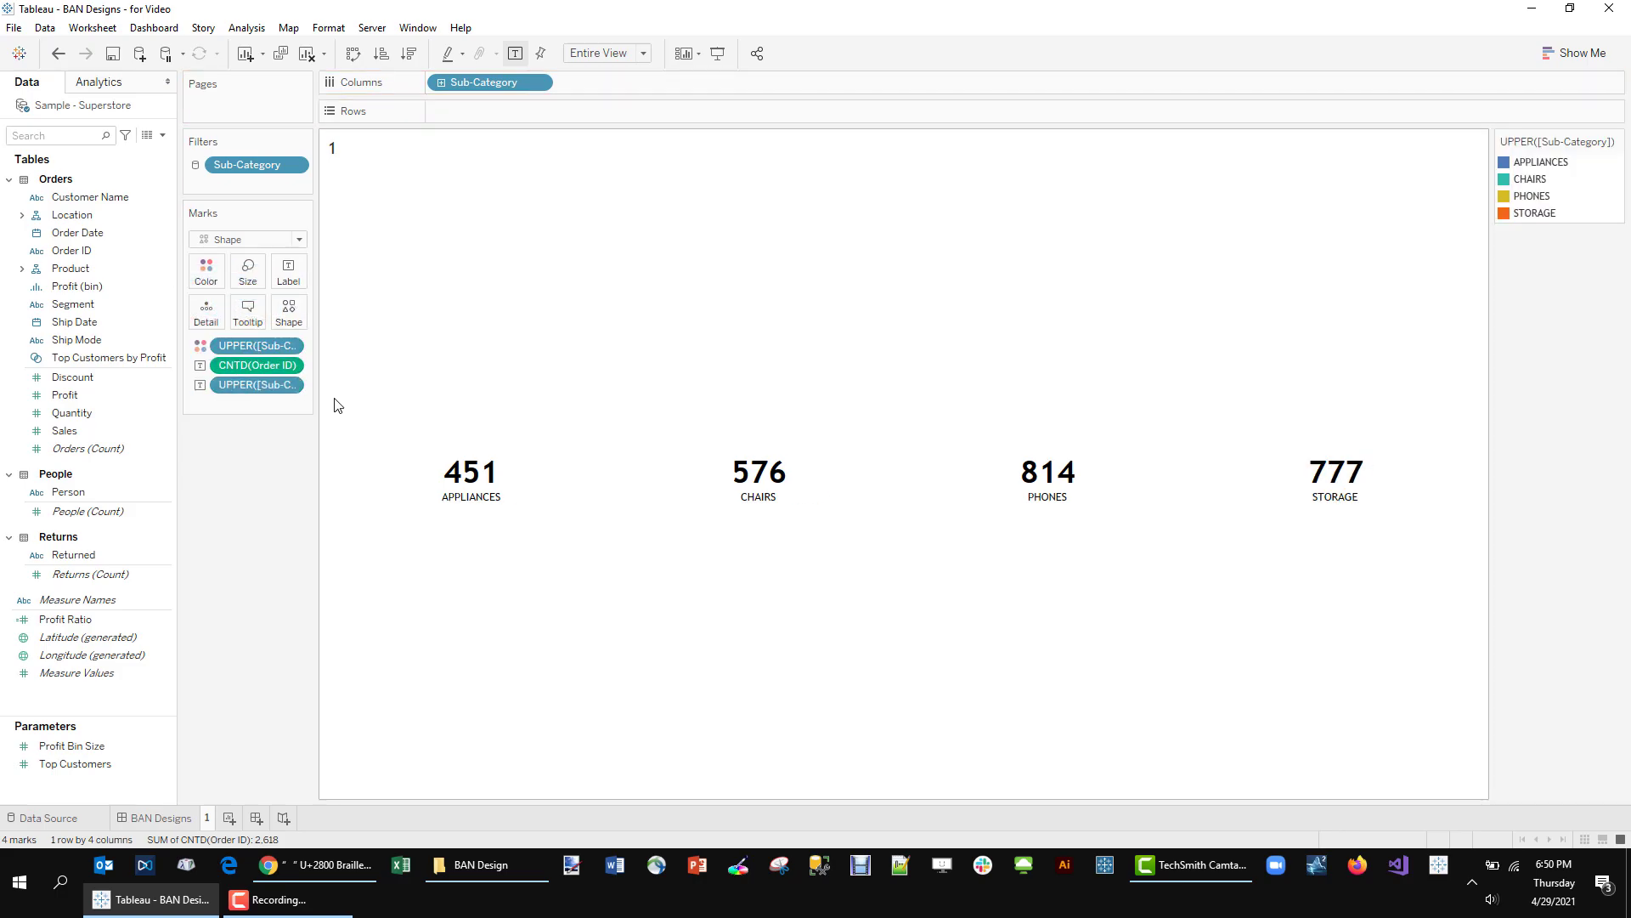
click(297, 240)
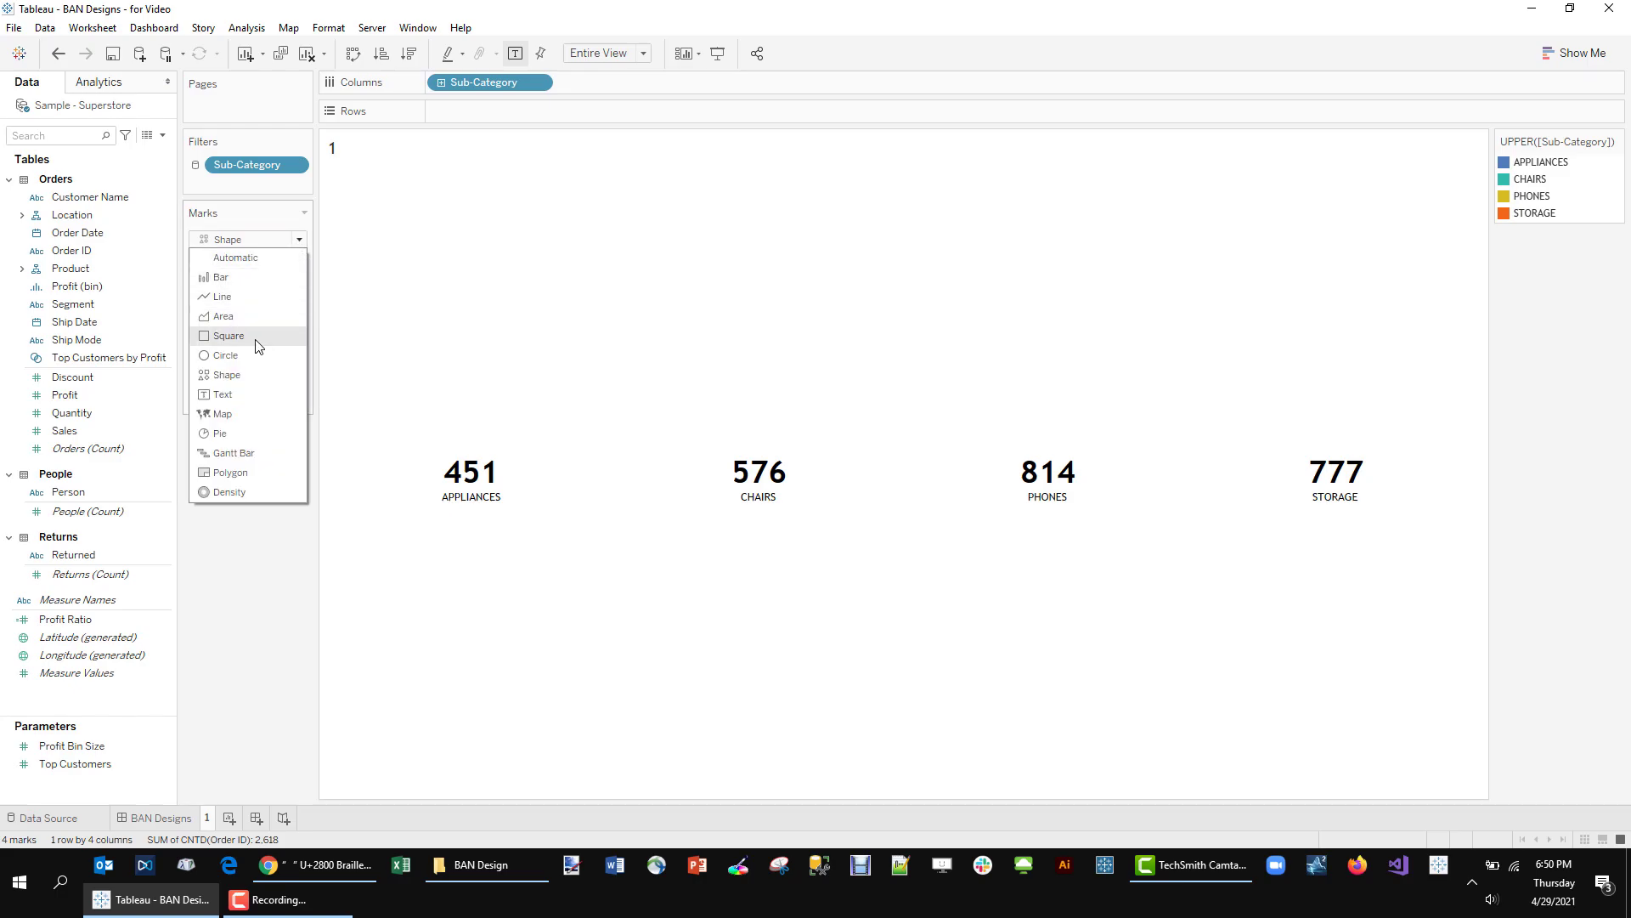
click(223, 394)
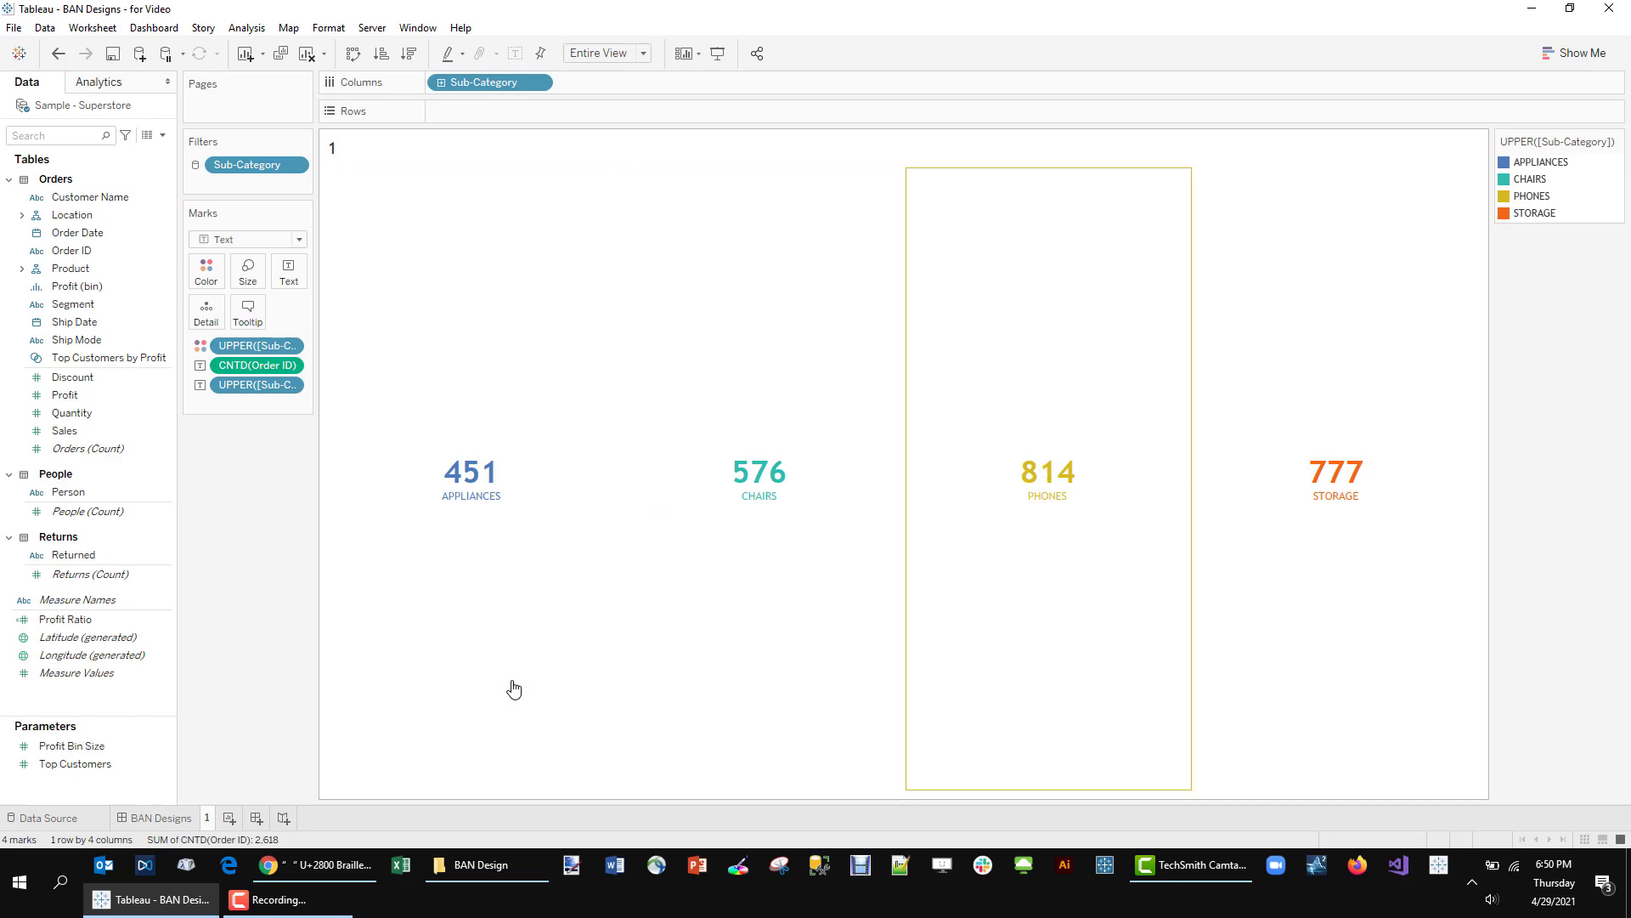
- Colour worksheet 2's BANs by UPPER(Sub-Category) and return to the BAN Designs dashboard
click(144, 817)
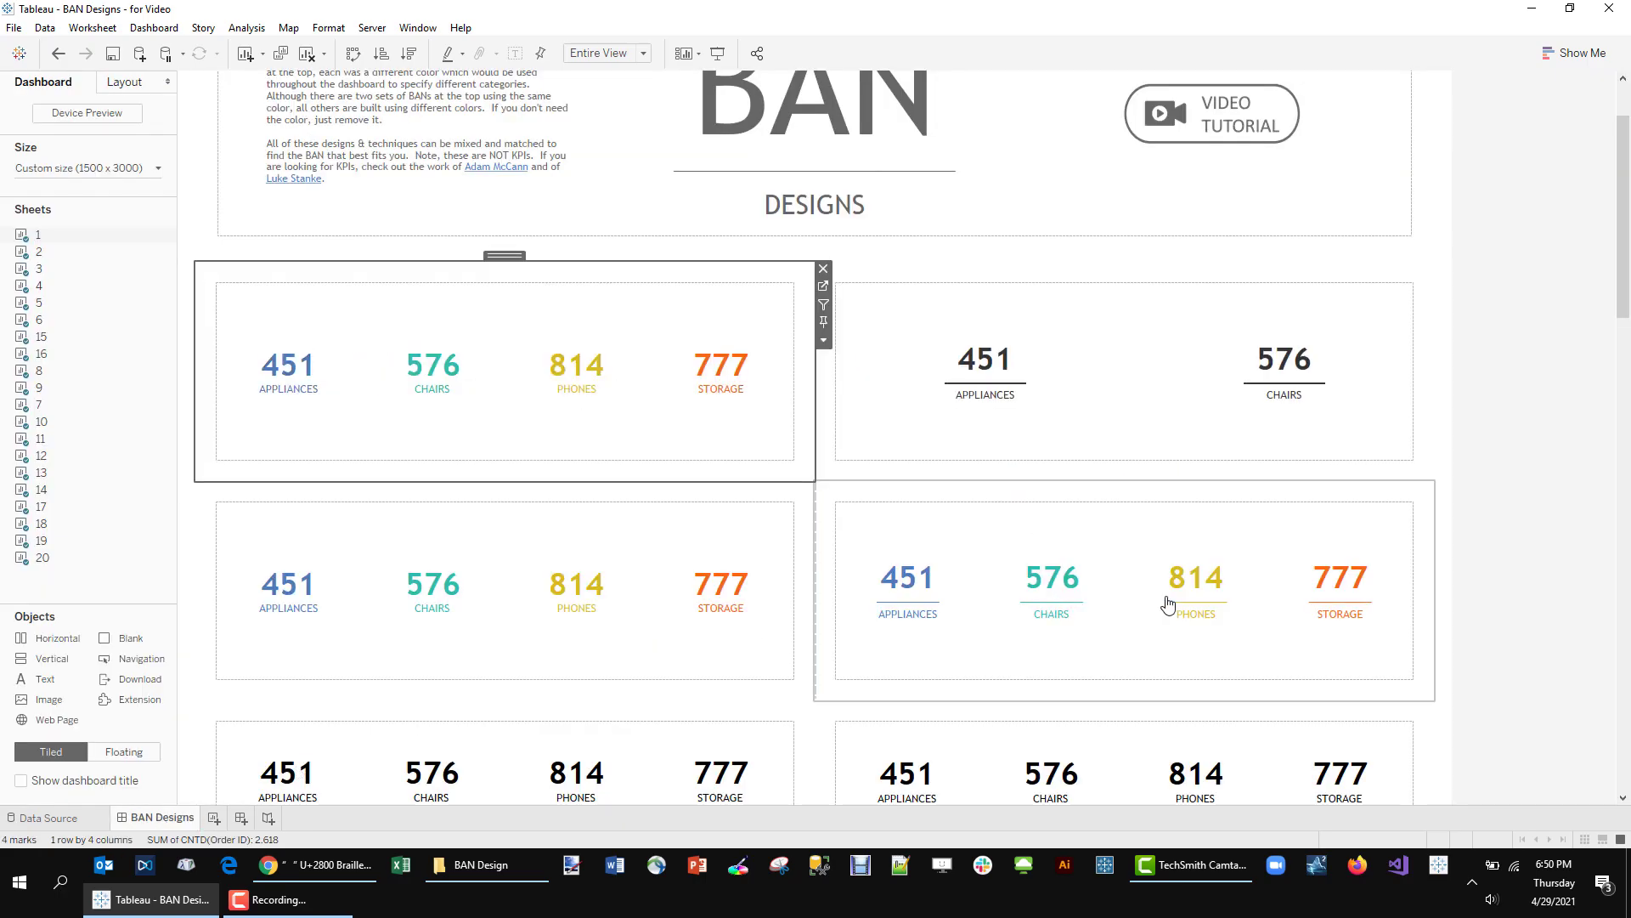
click(1394, 314)
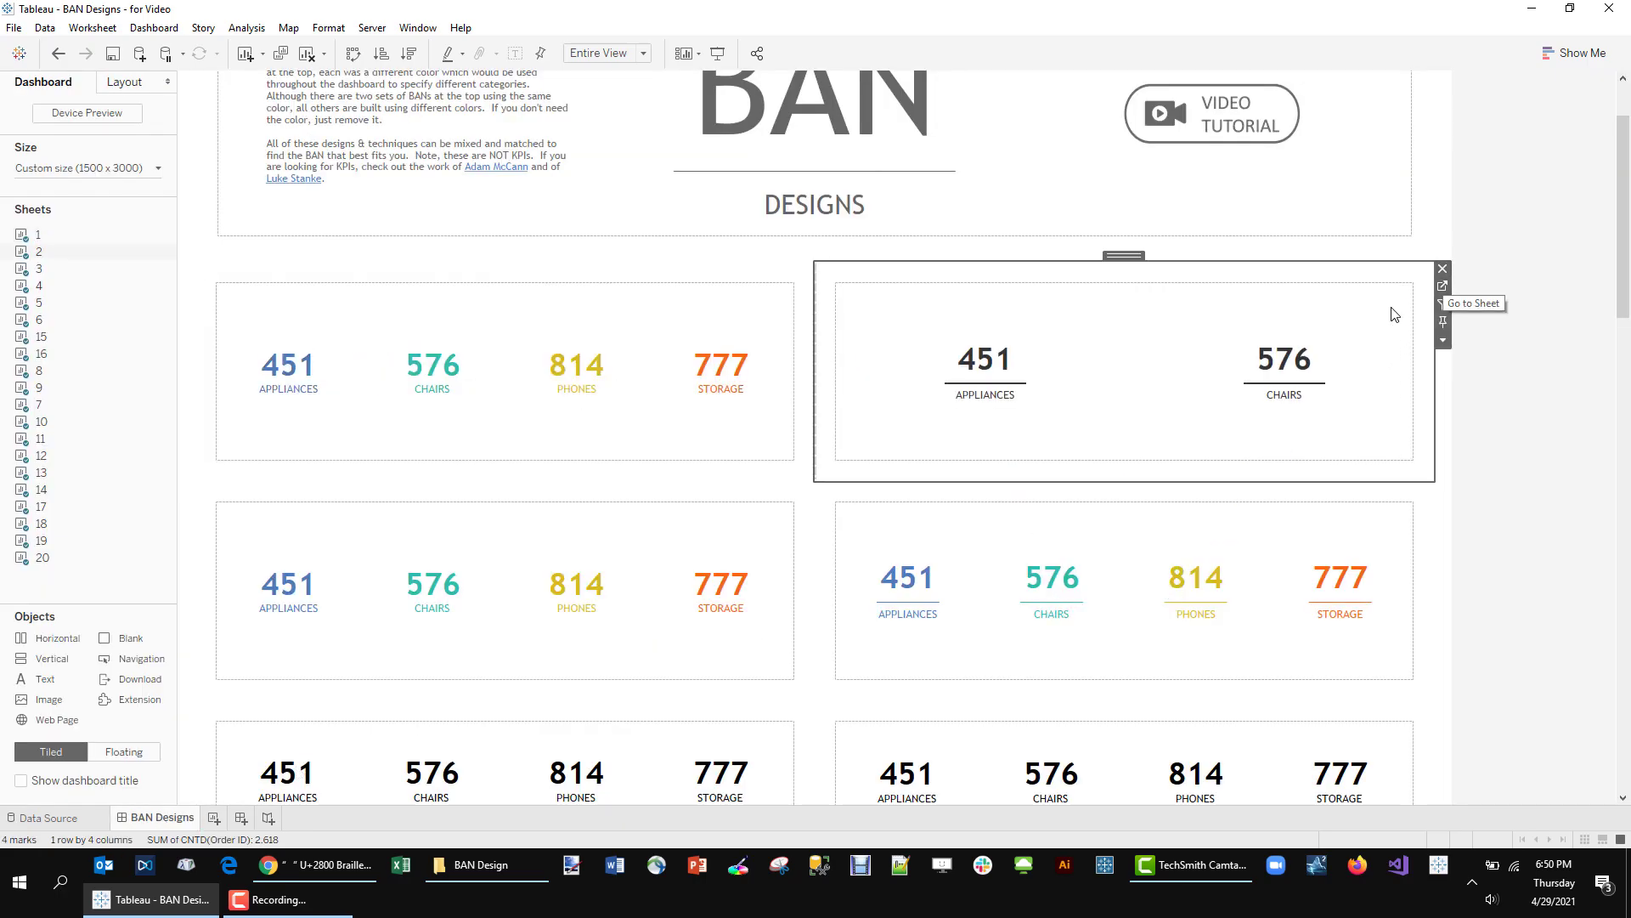
click(1442, 303)
drag(247, 365, 207, 270)
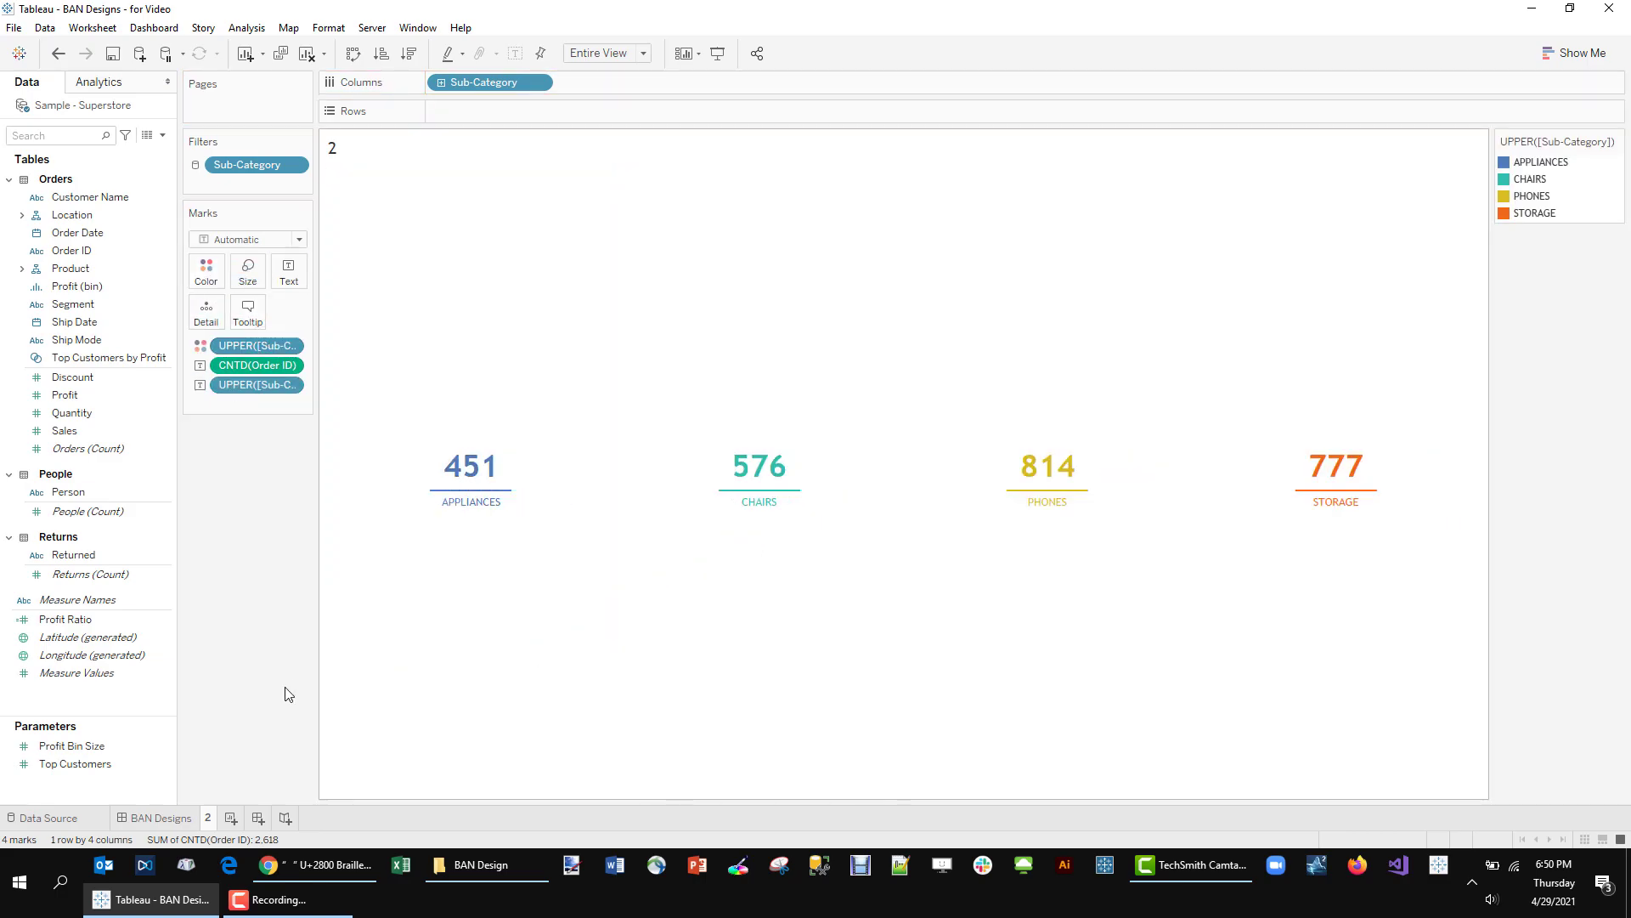
click(155, 817)
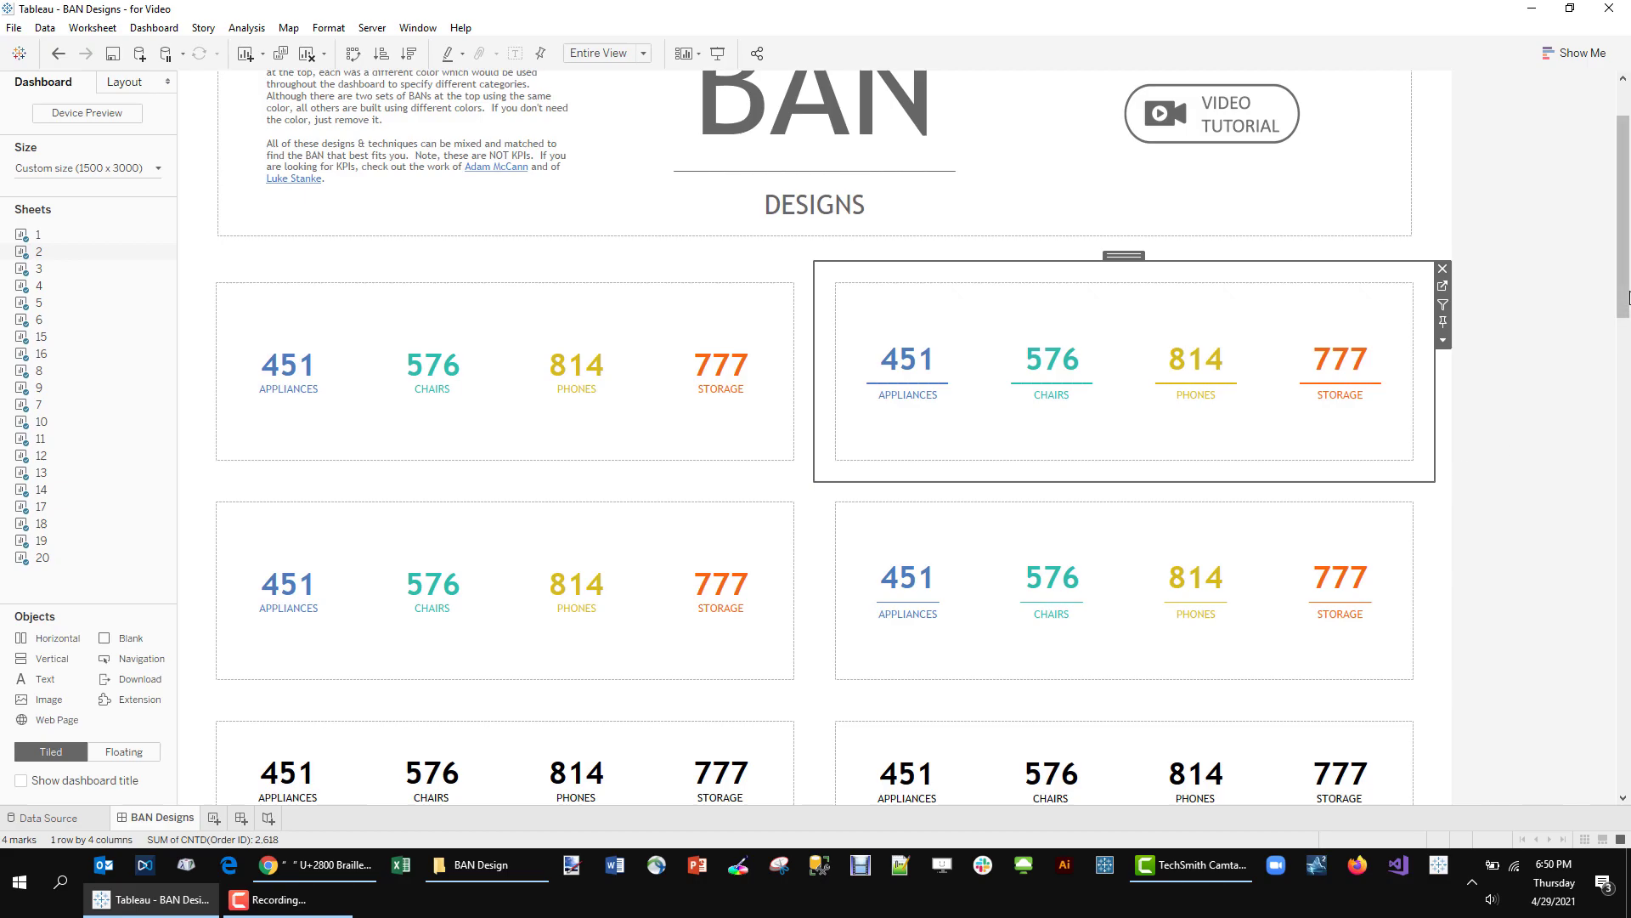
scroll(1487, 460, down, 5)
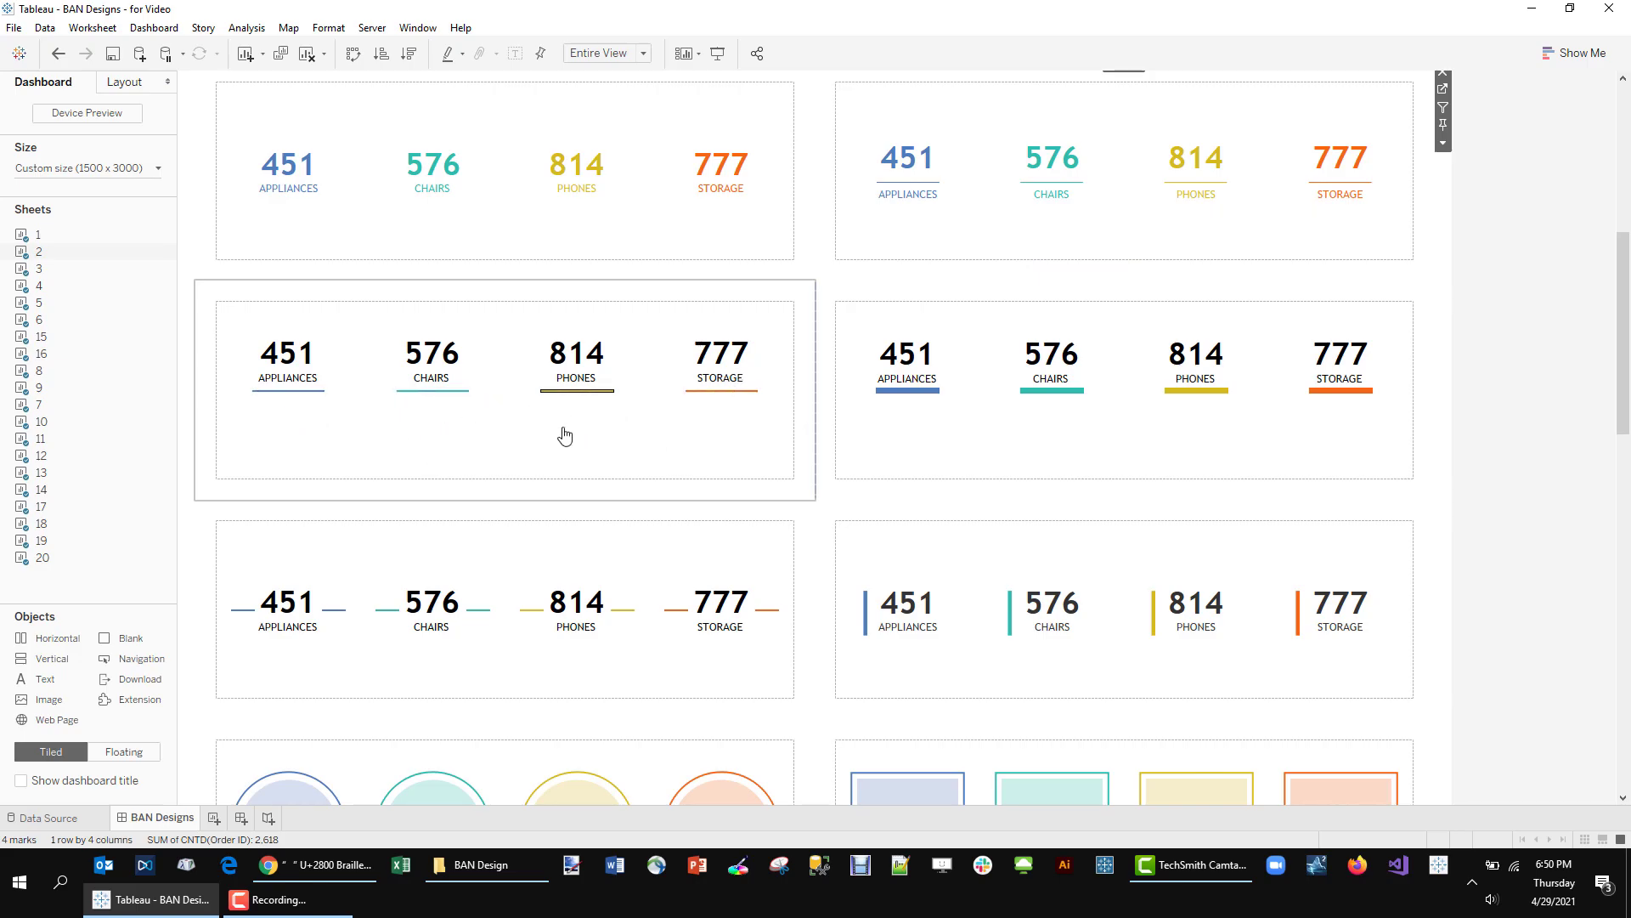
- Inspect worksheet 5's underlined BAN setup, then reopen worksheet 1 from the dashboard
click(803, 321)
click(823, 306)
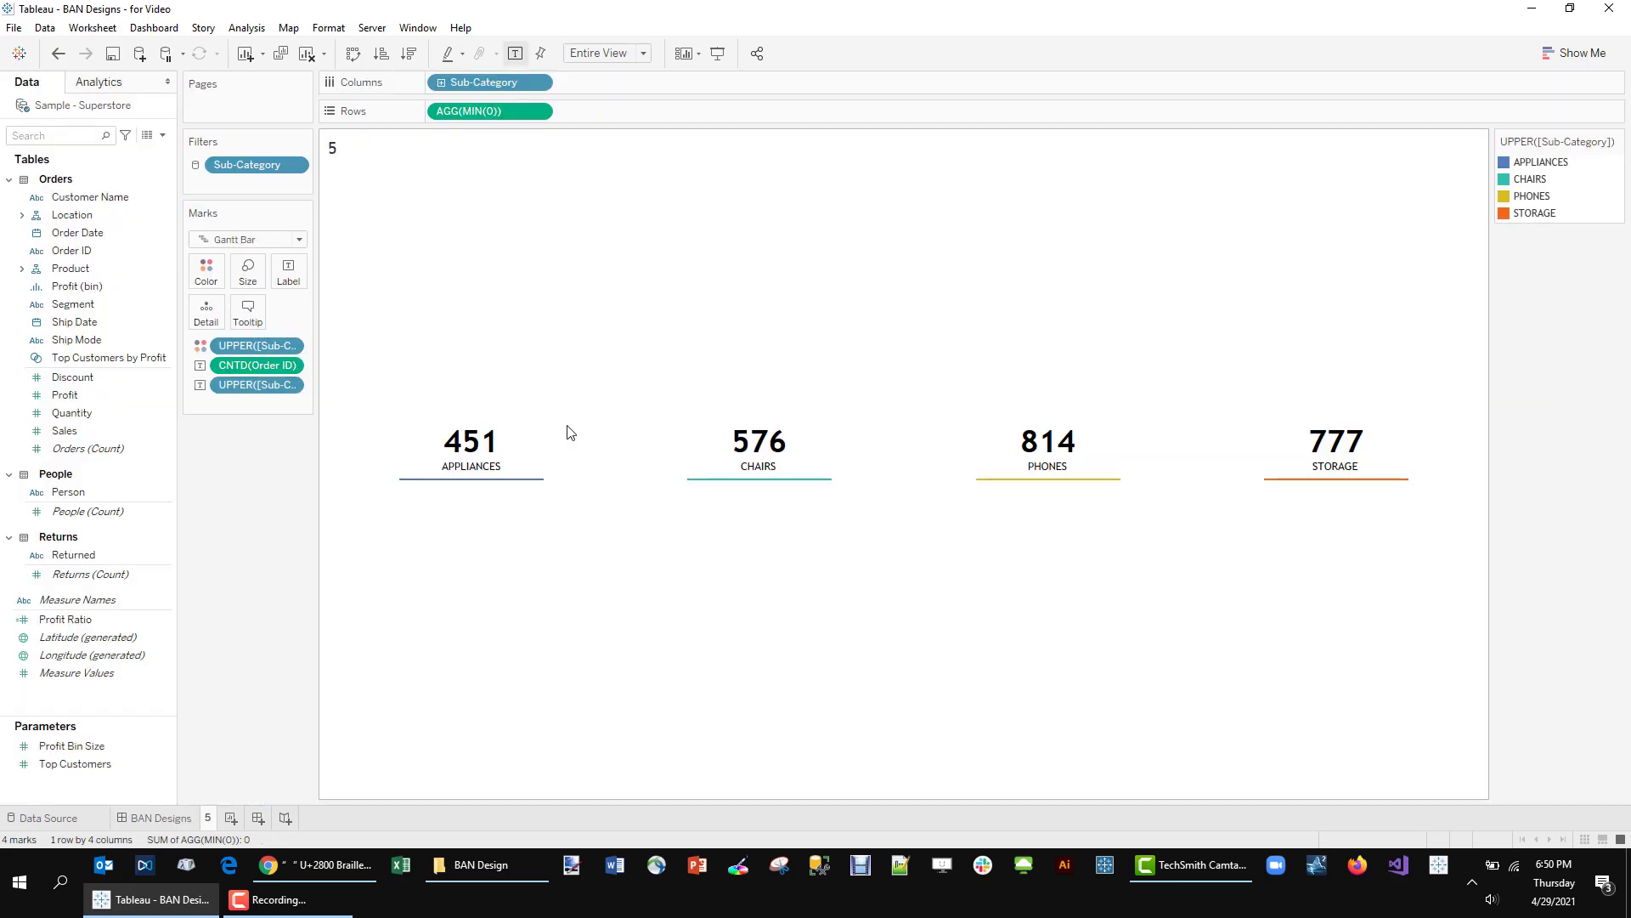
click(163, 815)
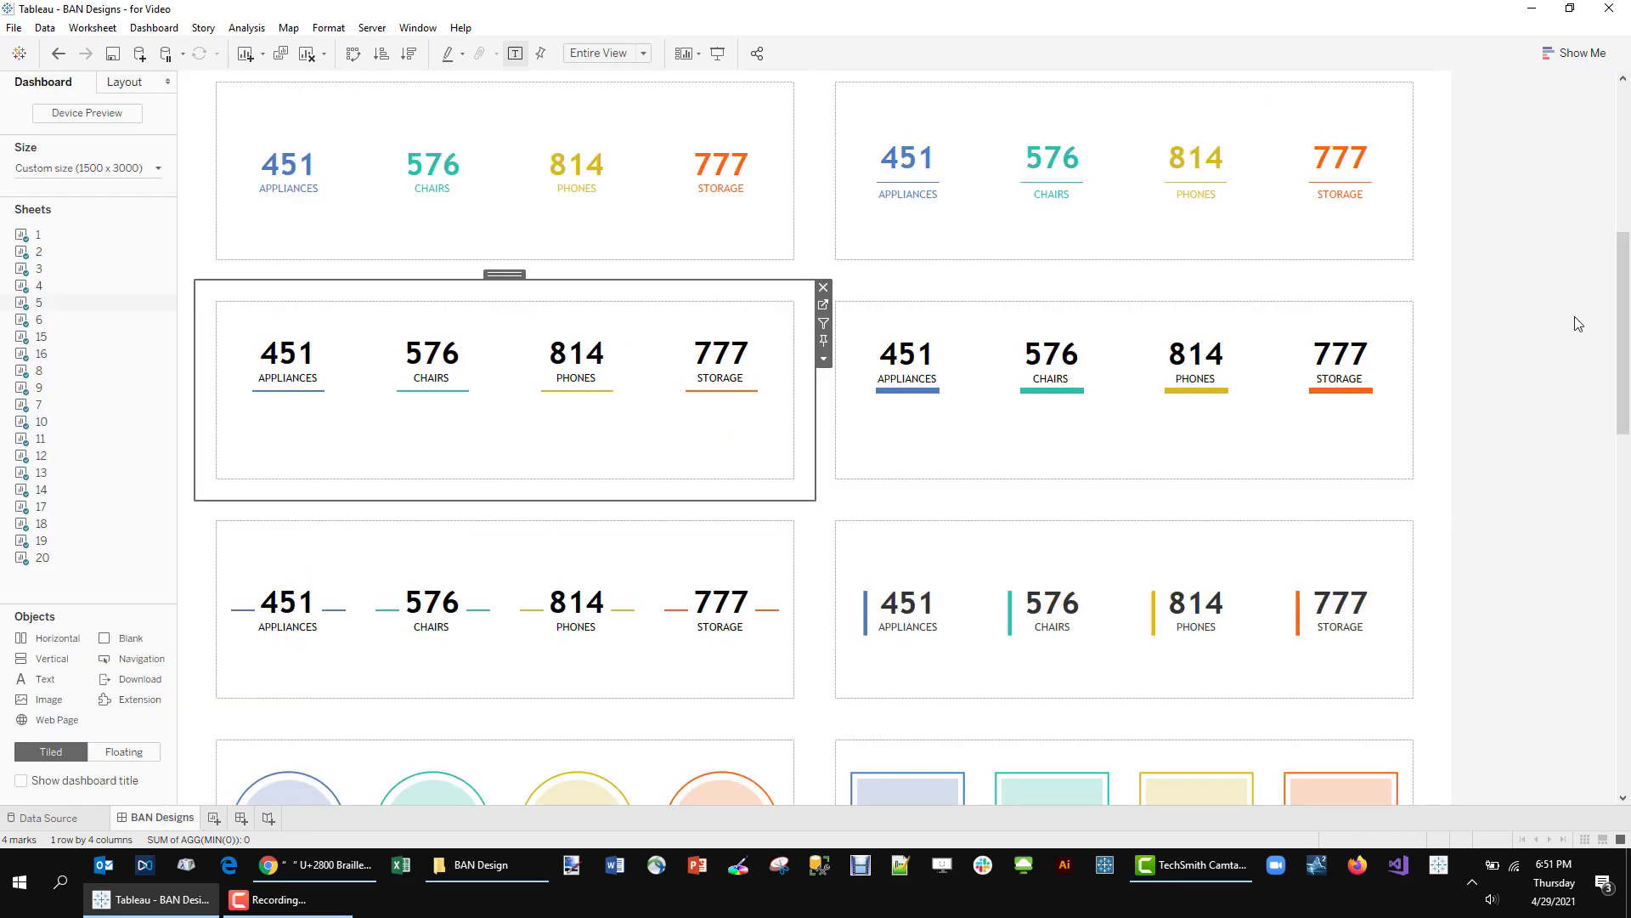
scroll(1614, 331, up, 3)
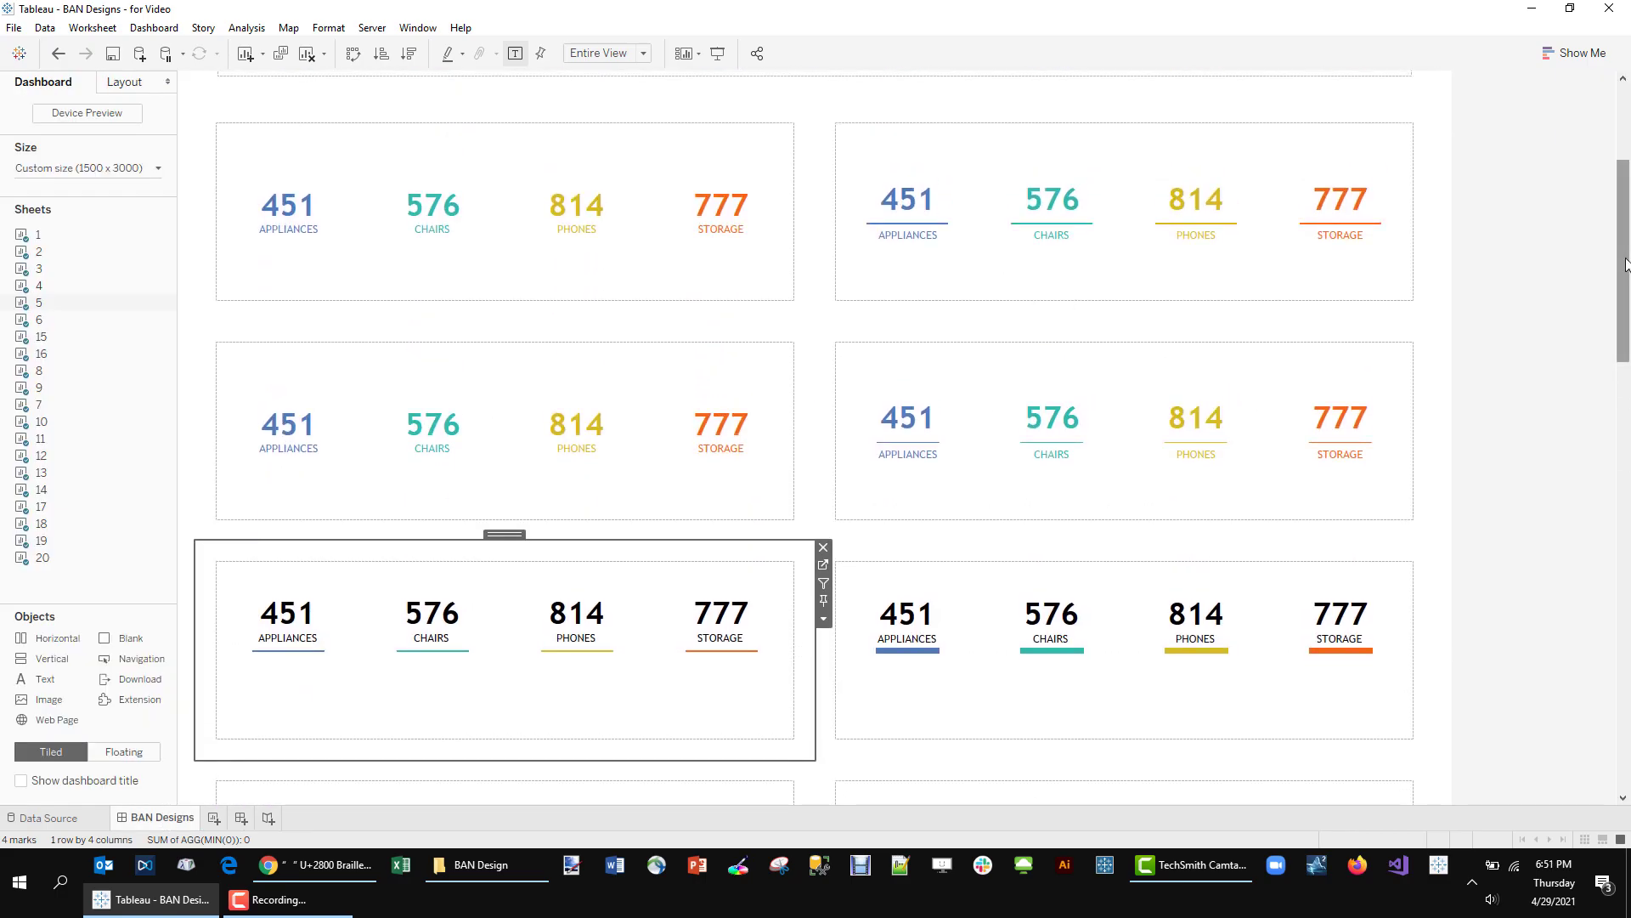
scroll(1625, 263, up, 3)
click(790, 348)
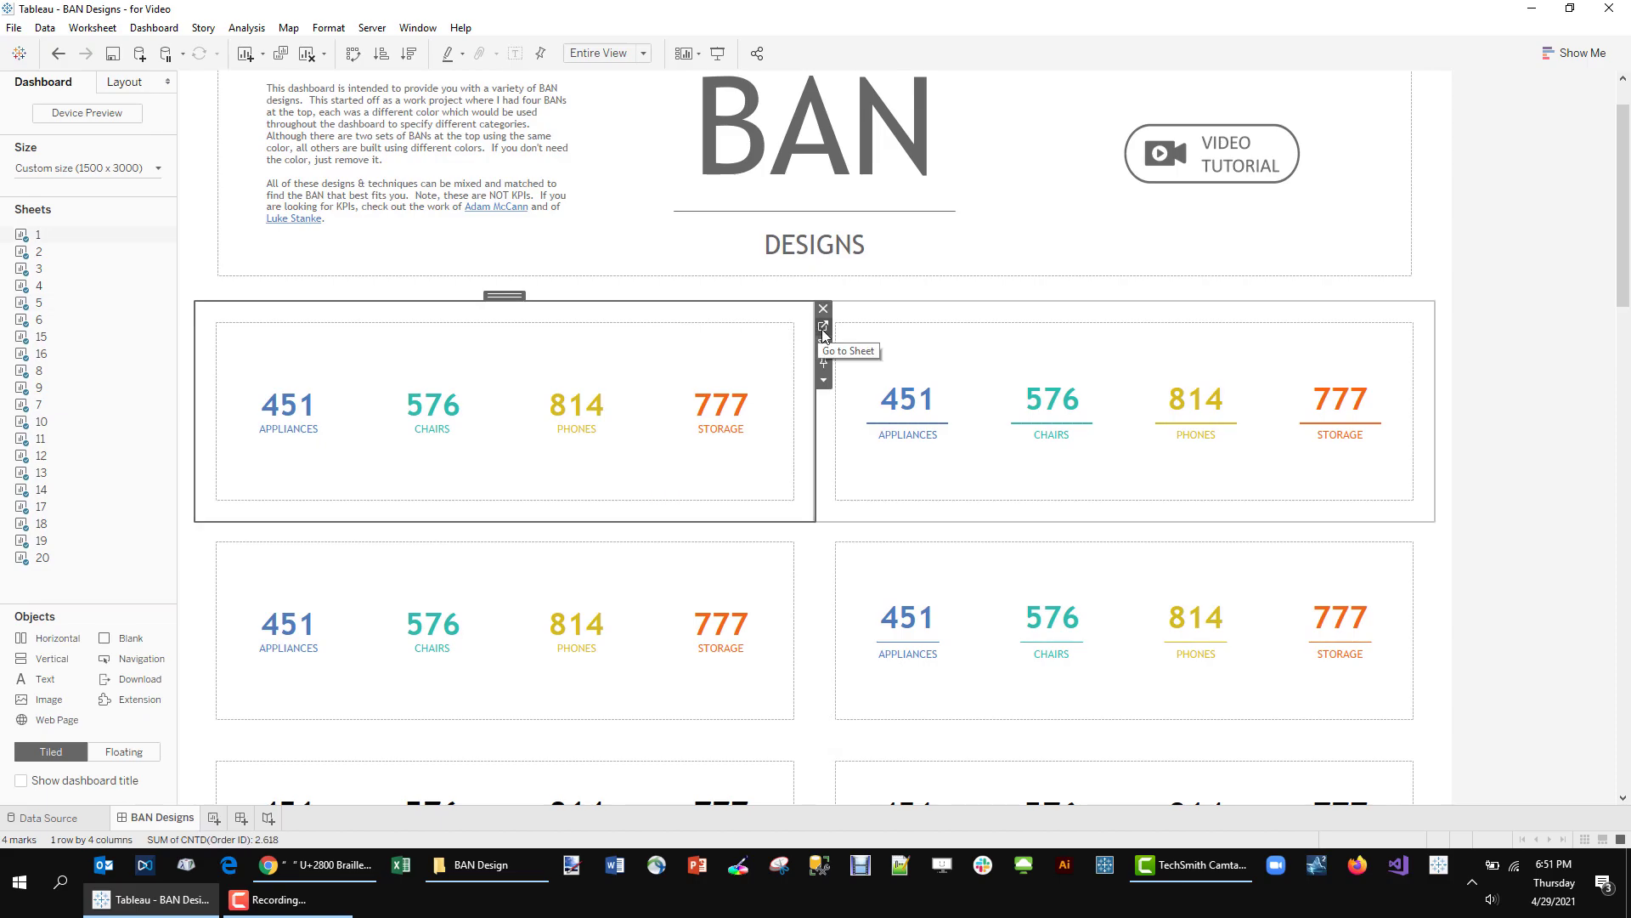
click(823, 330)
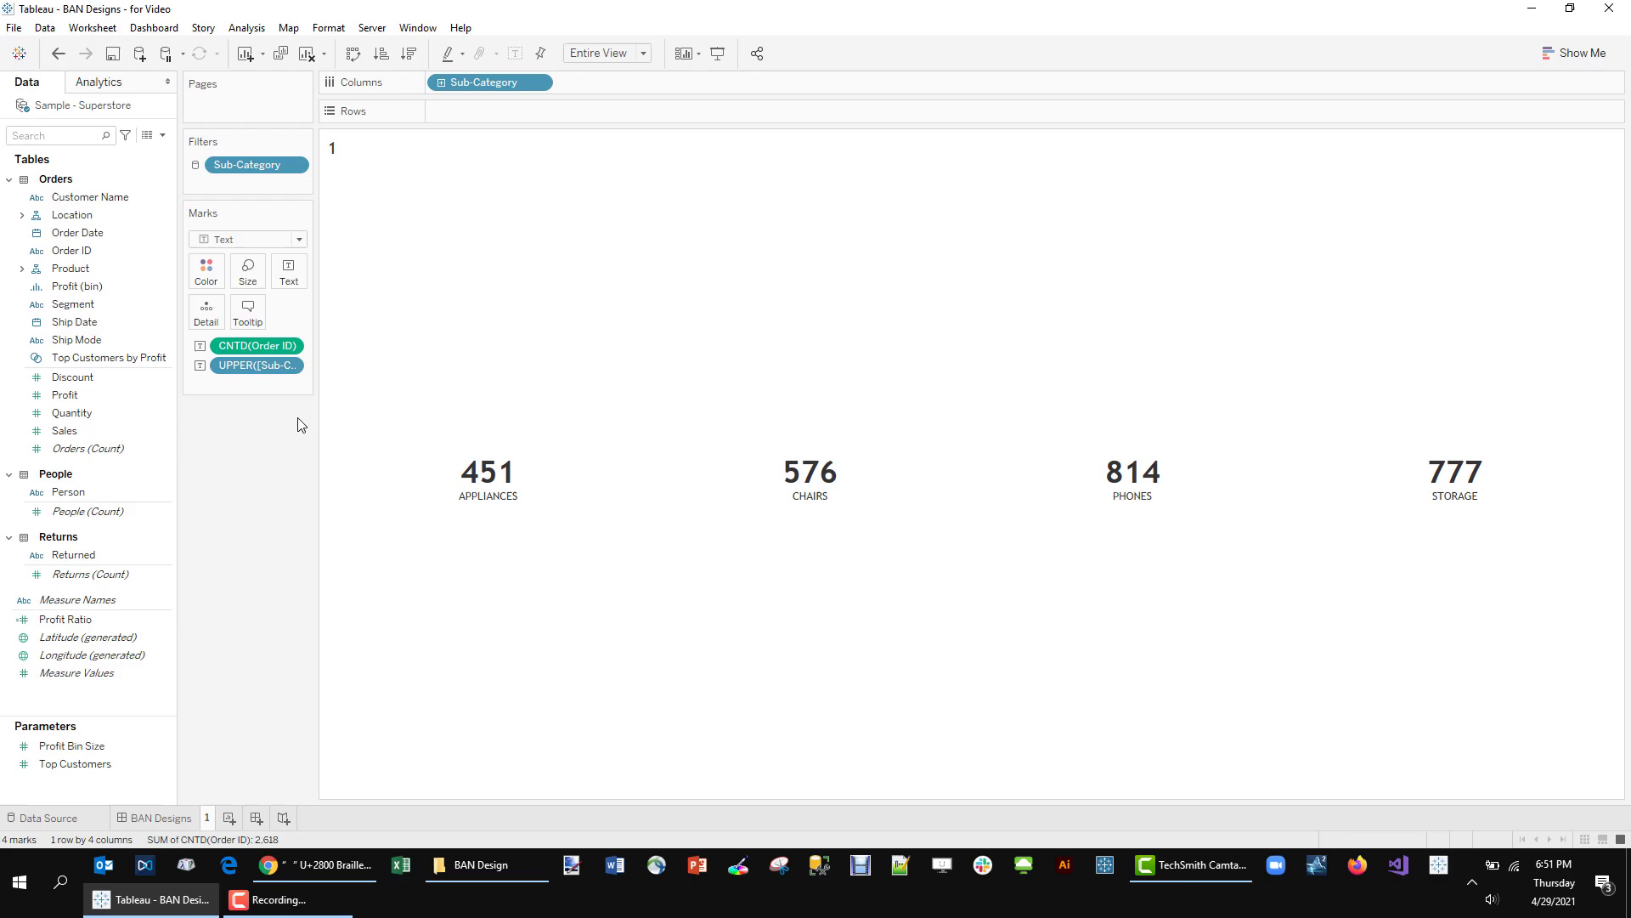
- Set the mark type to Gantt Bar and add an AVG(0) calculation to Rows
click(299, 240)
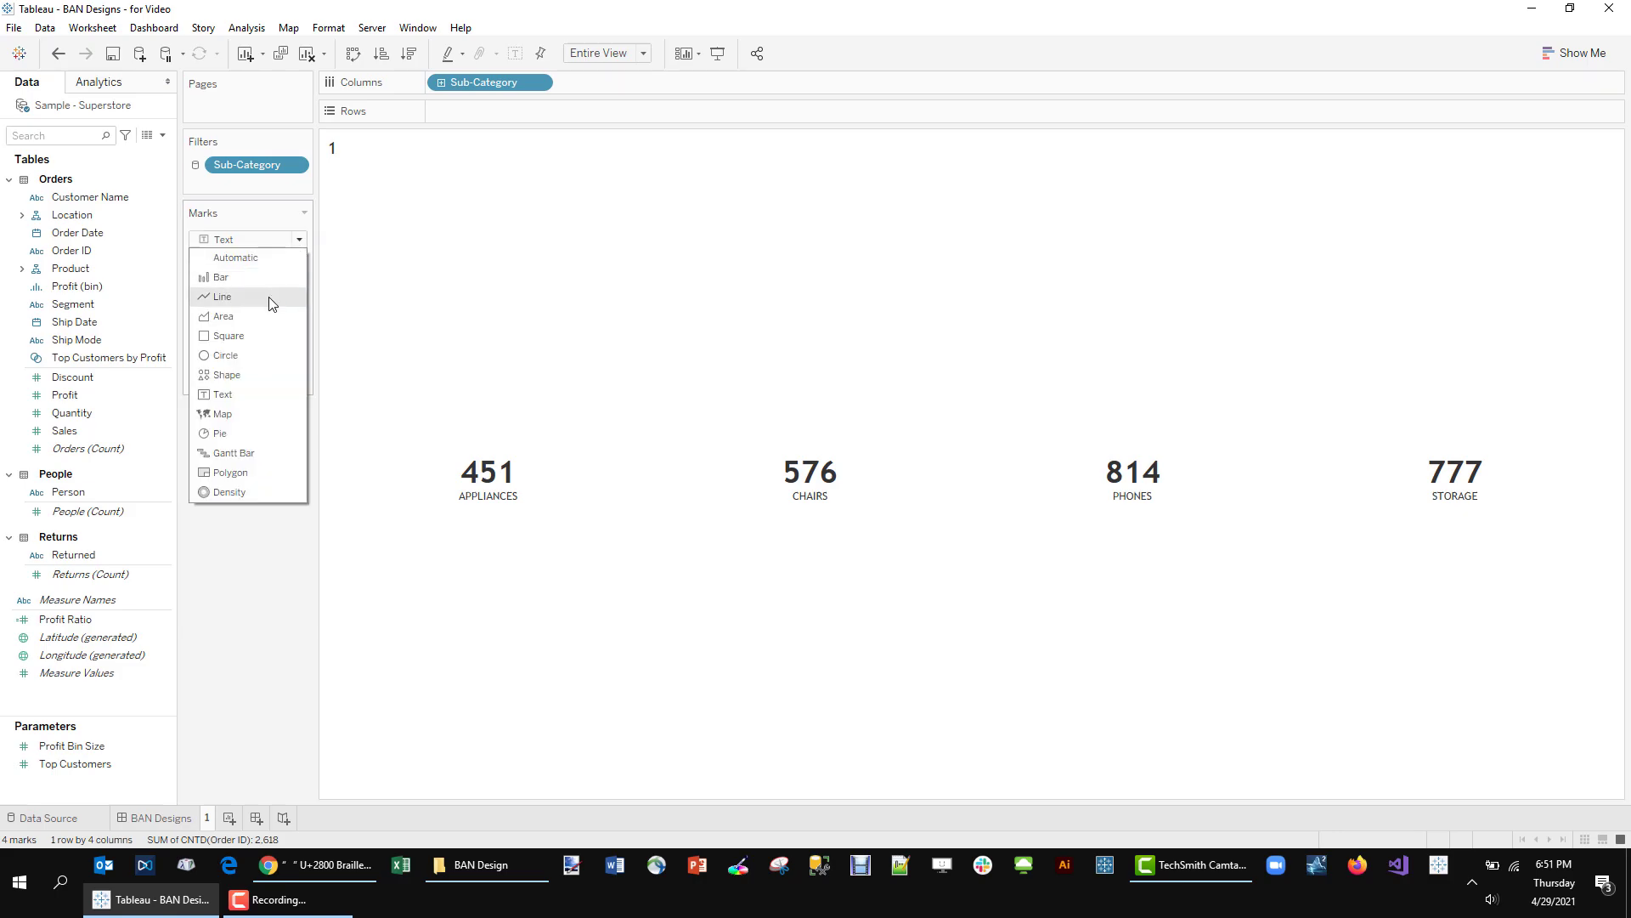
click(229, 453)
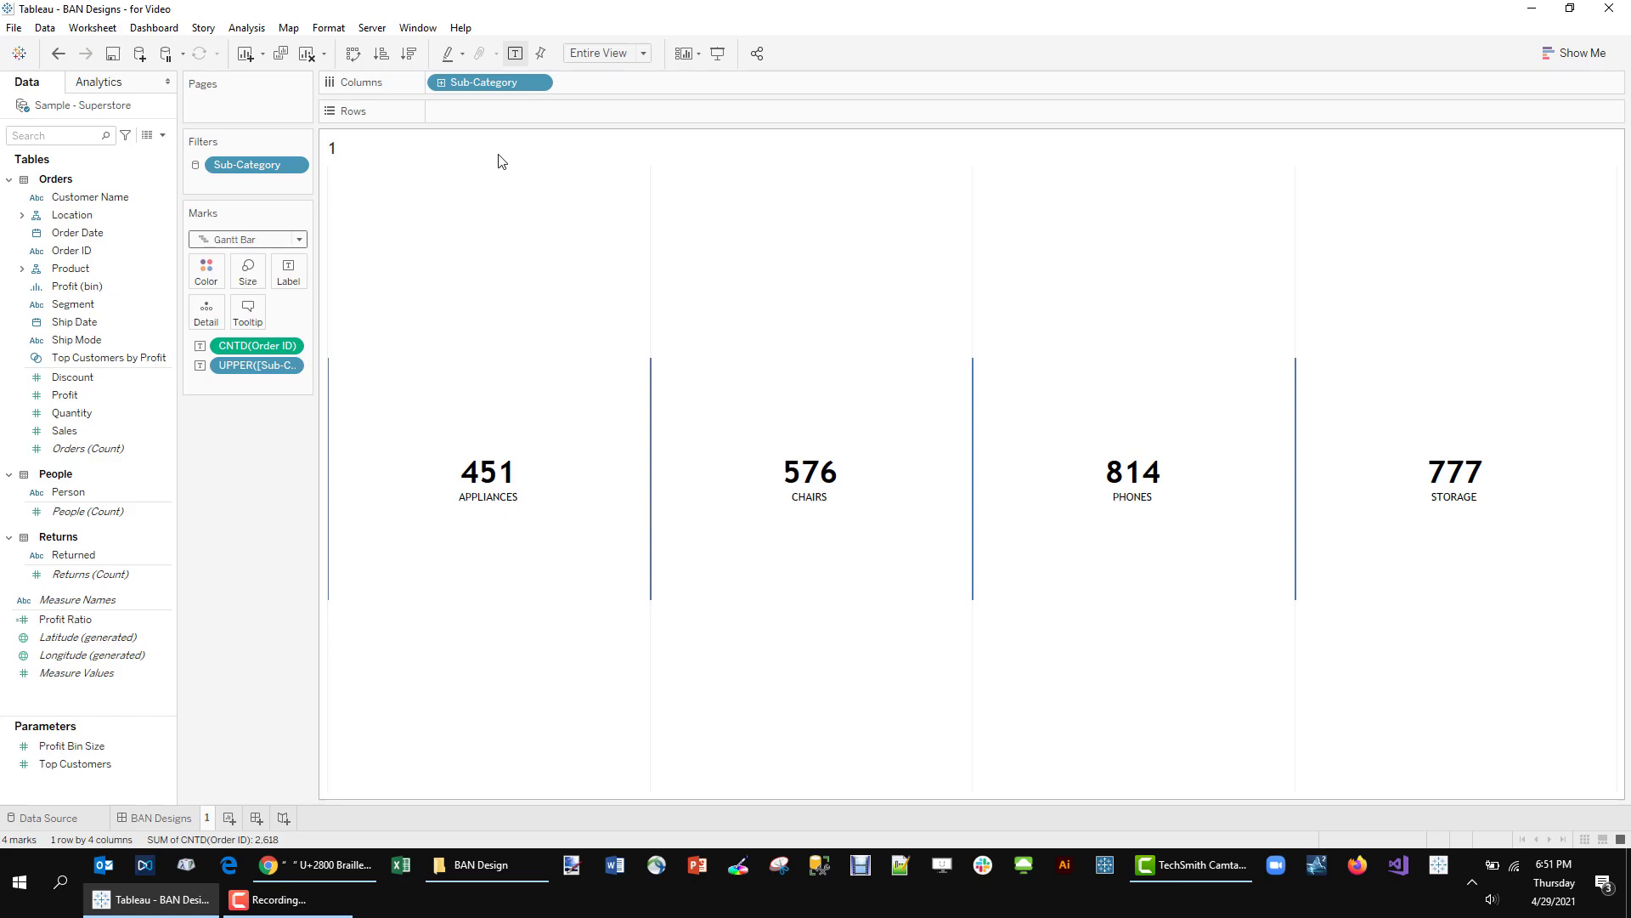
double_click(498, 113)
text(A)
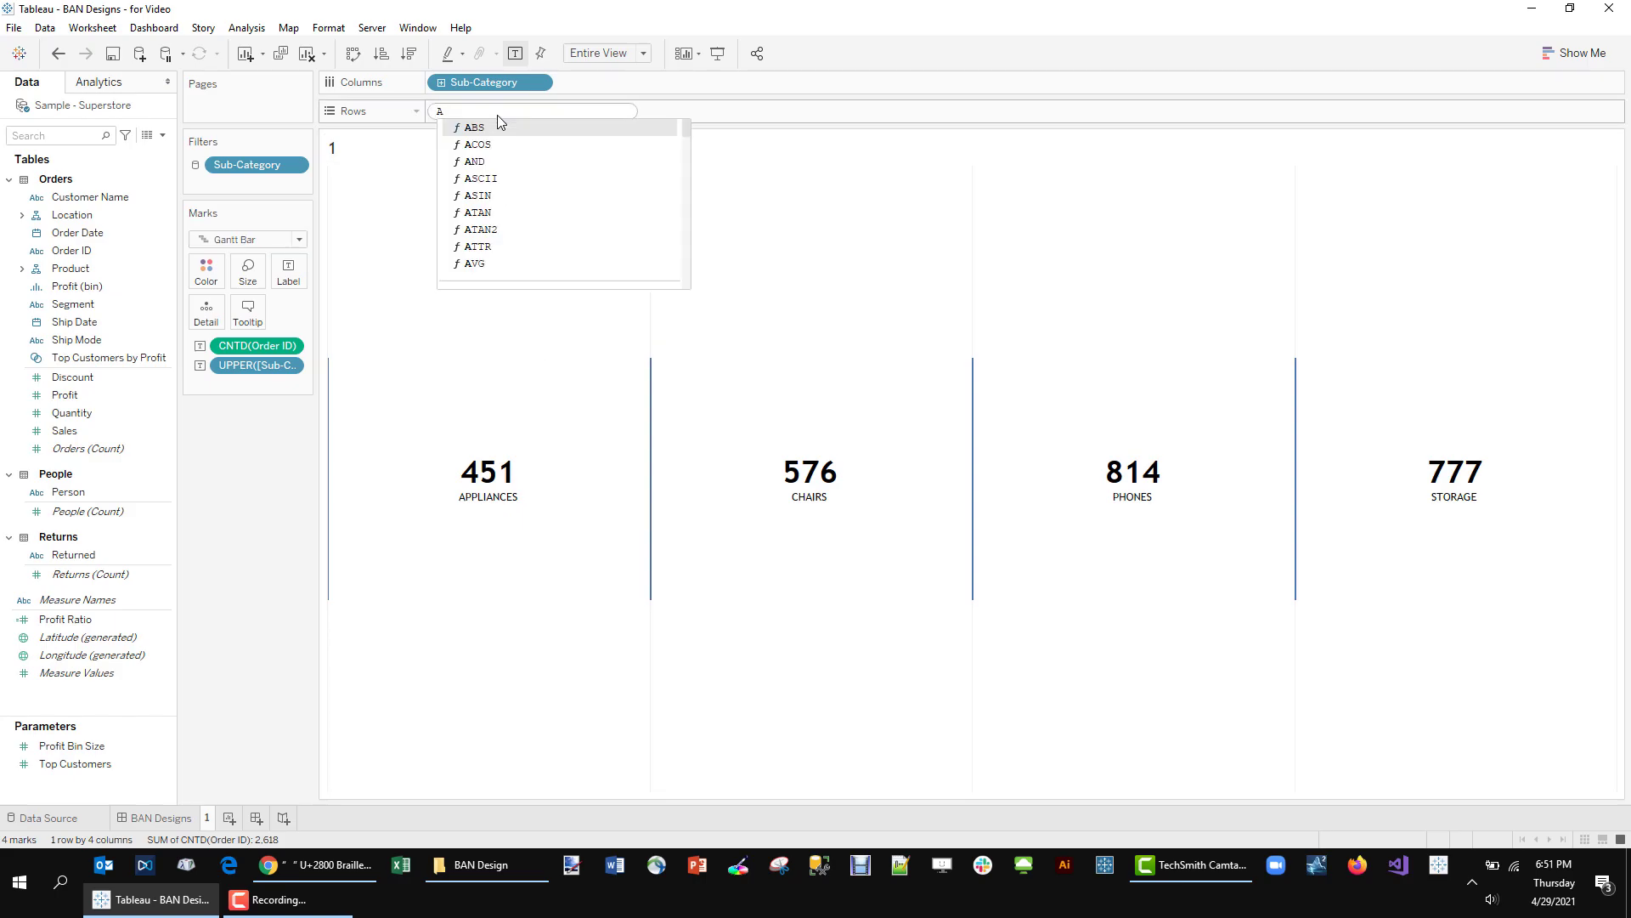
text(VG(0)
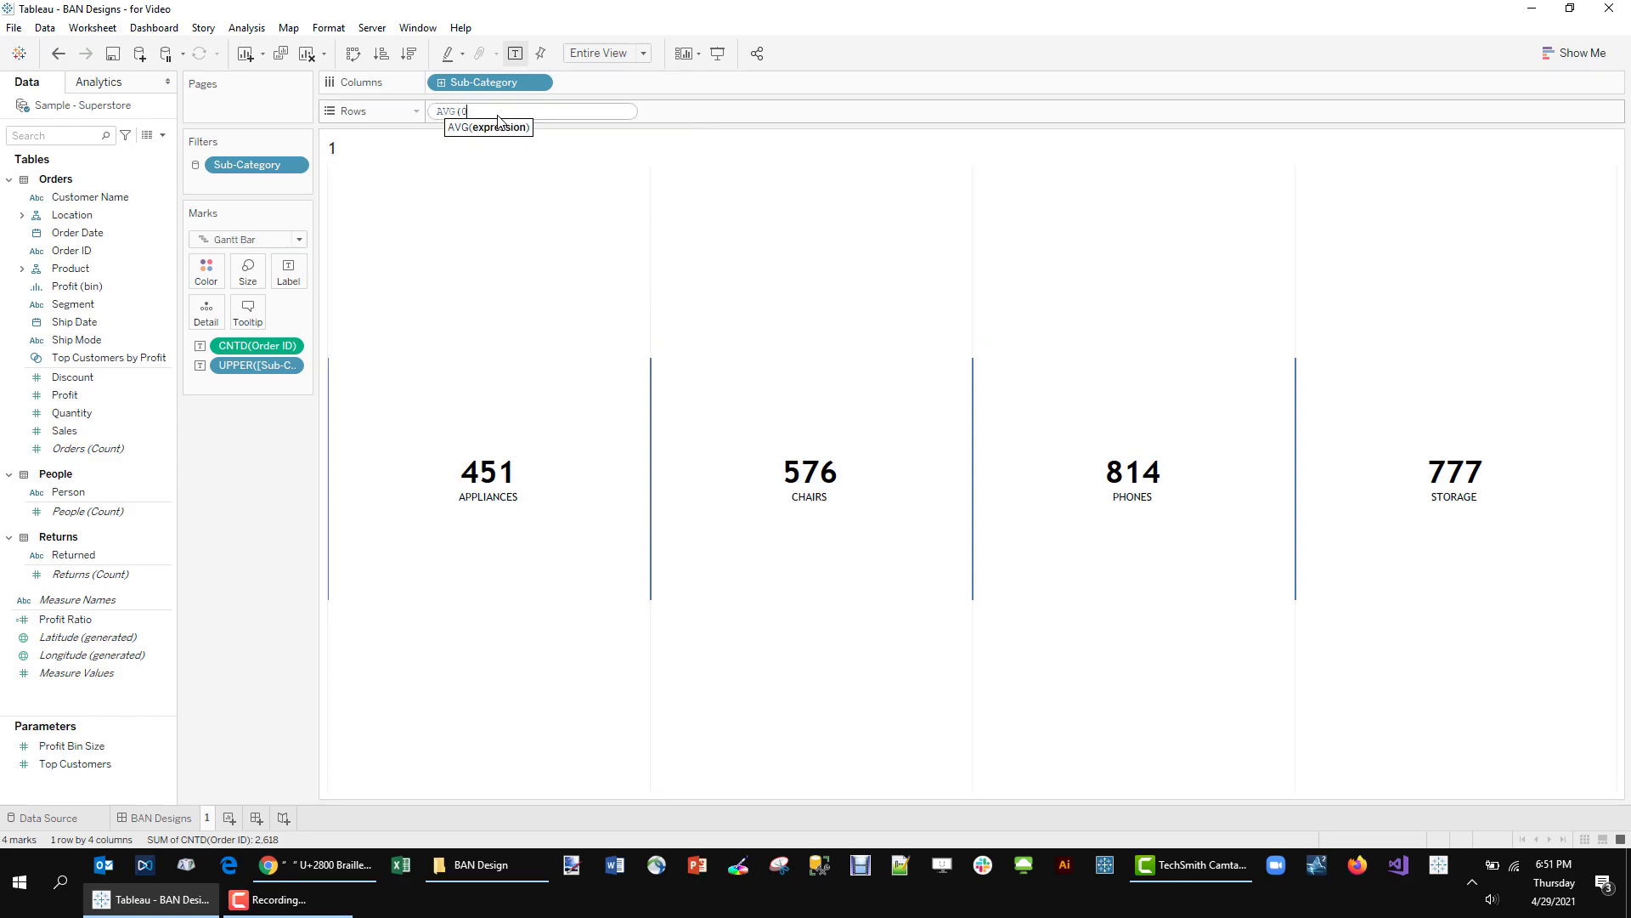
text())
key(Return)
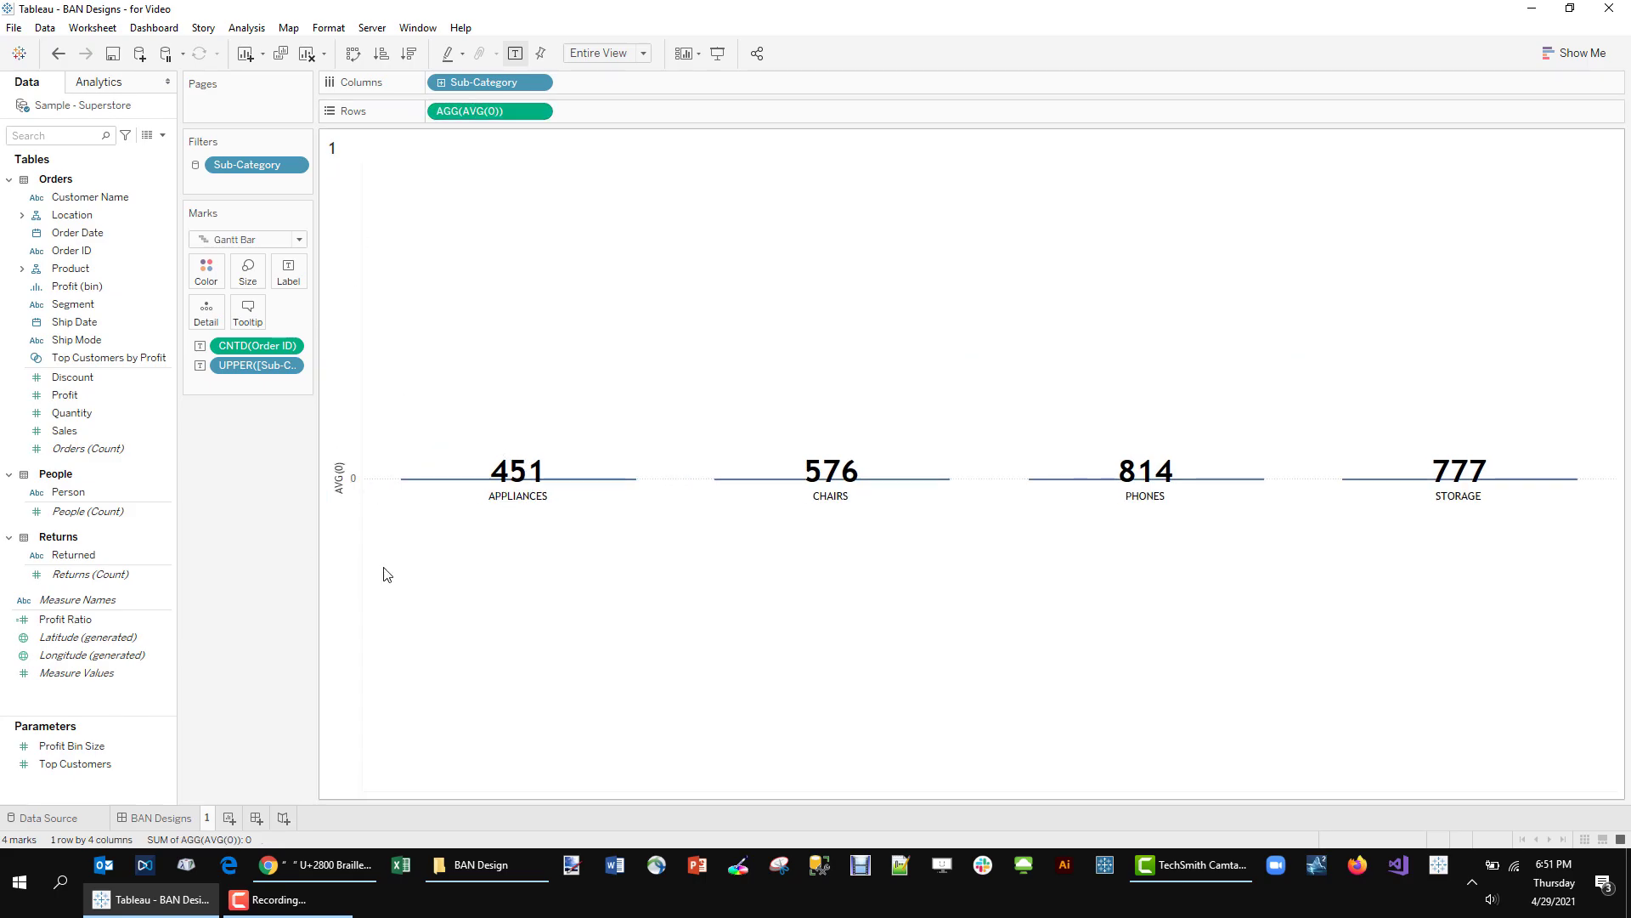
- Hide the AVG(0) axis header
right_click(338, 461)
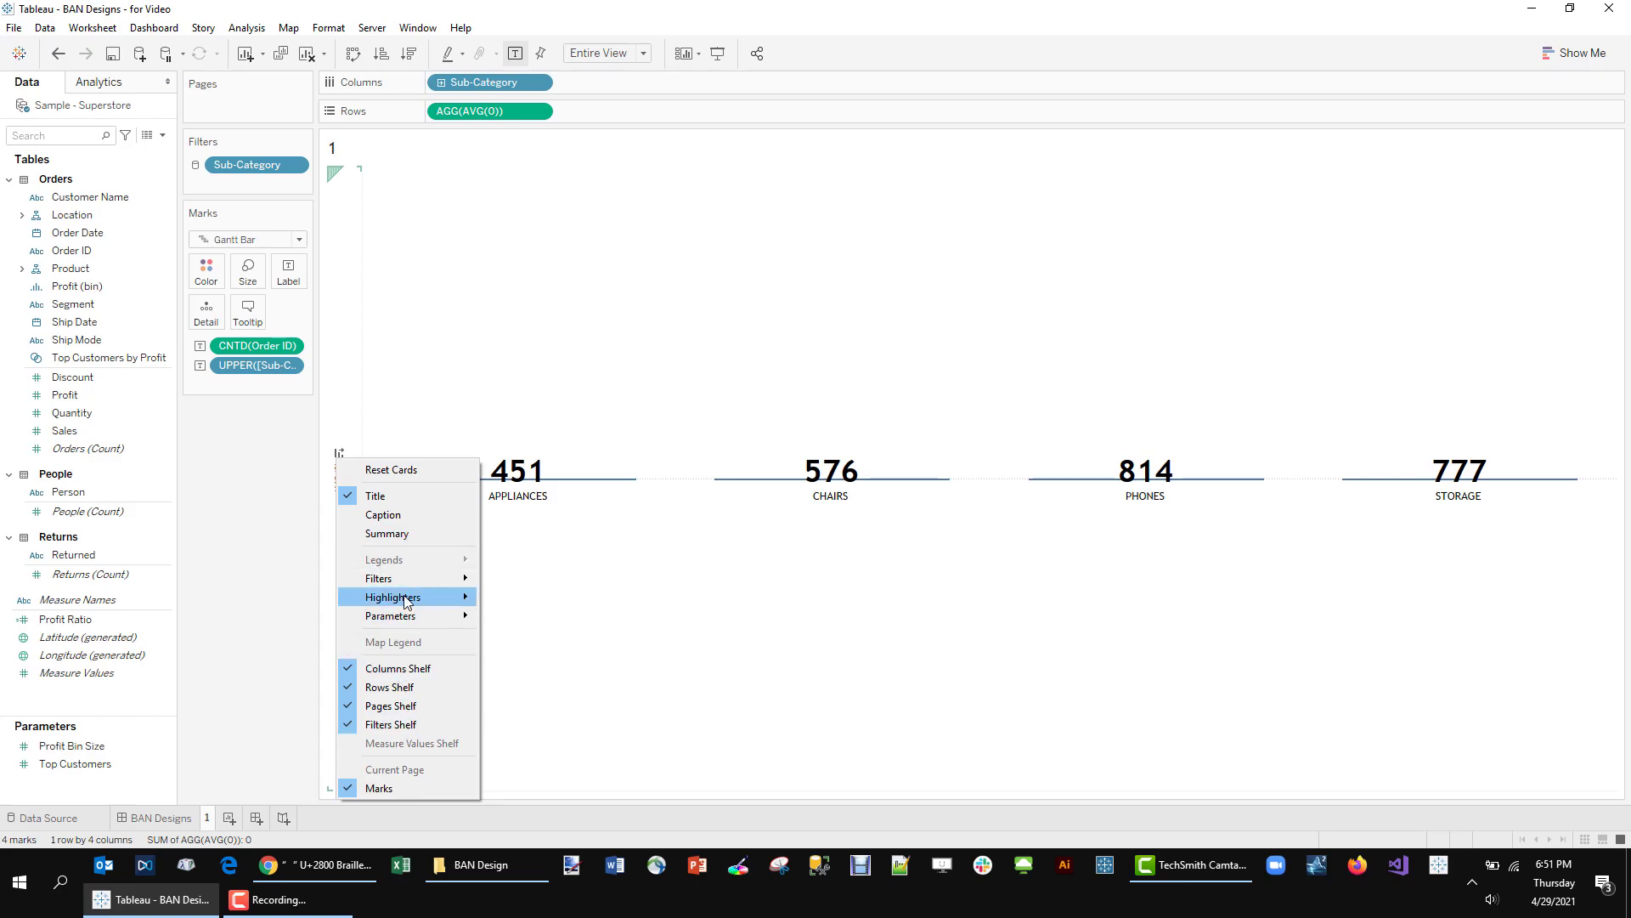
click(357, 368)
right_click(355, 368)
click(408, 468)
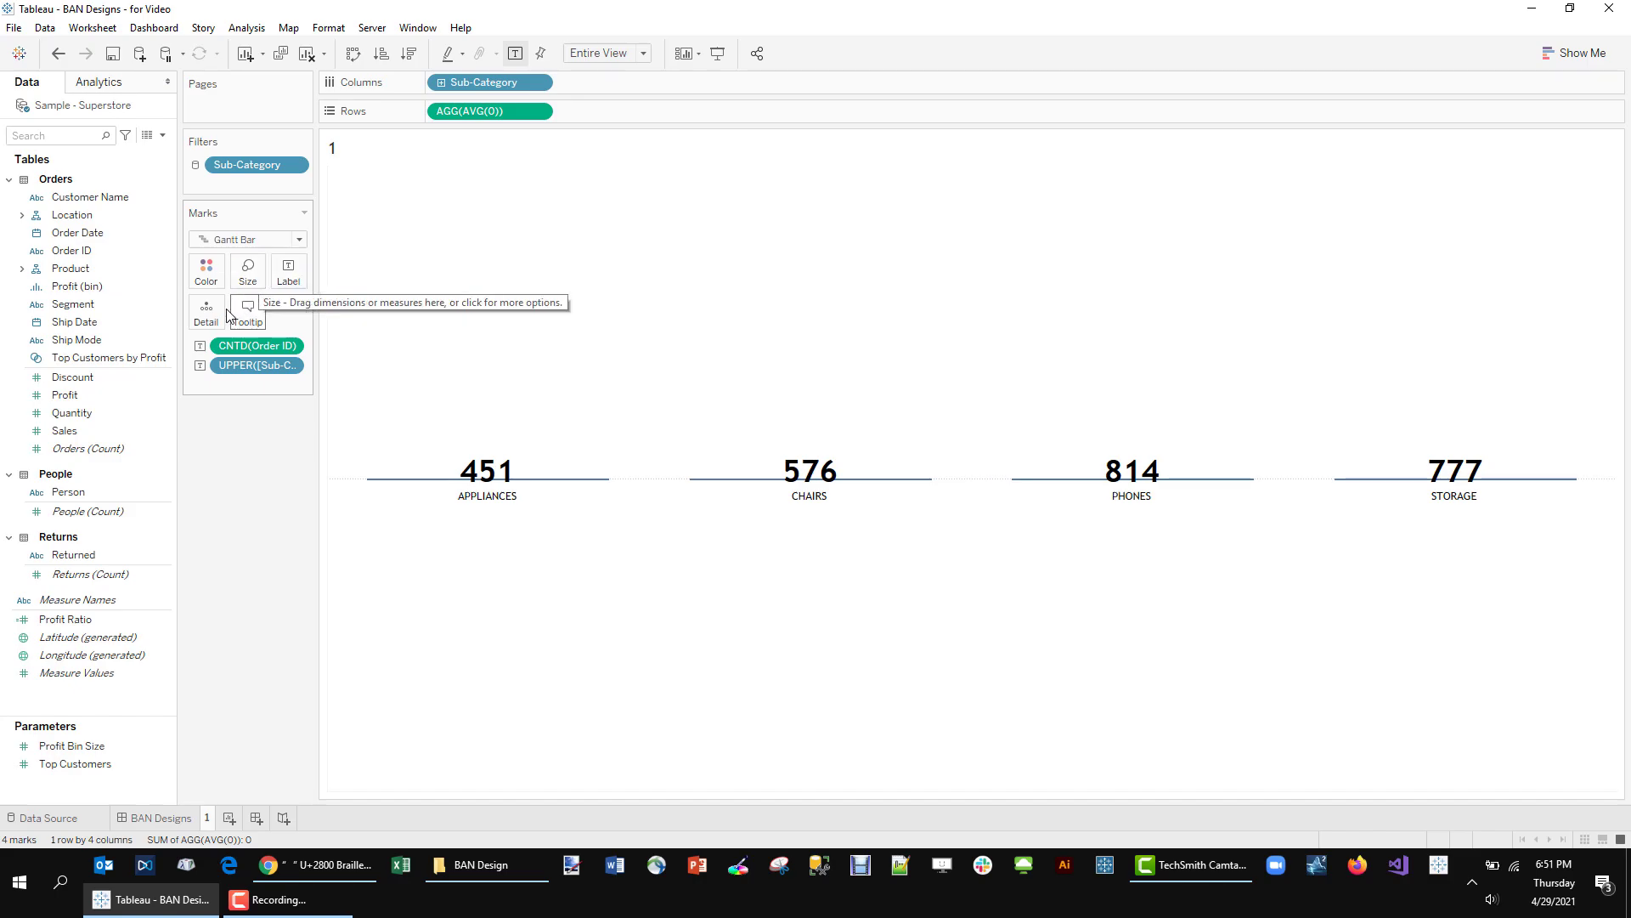
- Colour the underline bars by UPPER(Sub-Category) and shrink their size
drag(239, 367, 206, 271)
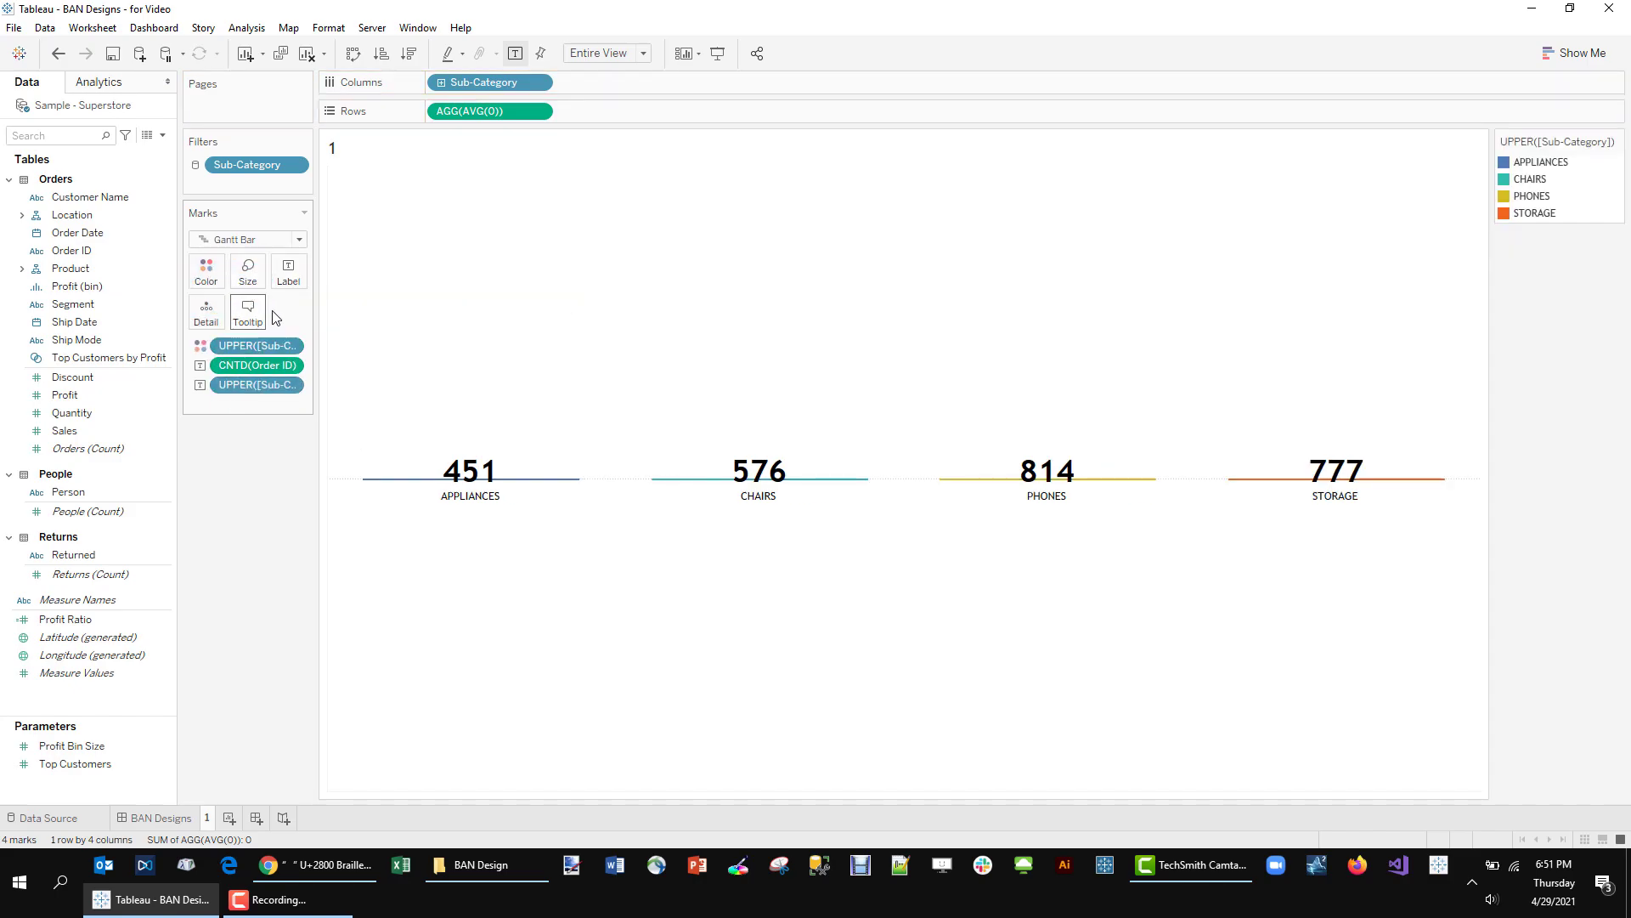
click(252, 282)
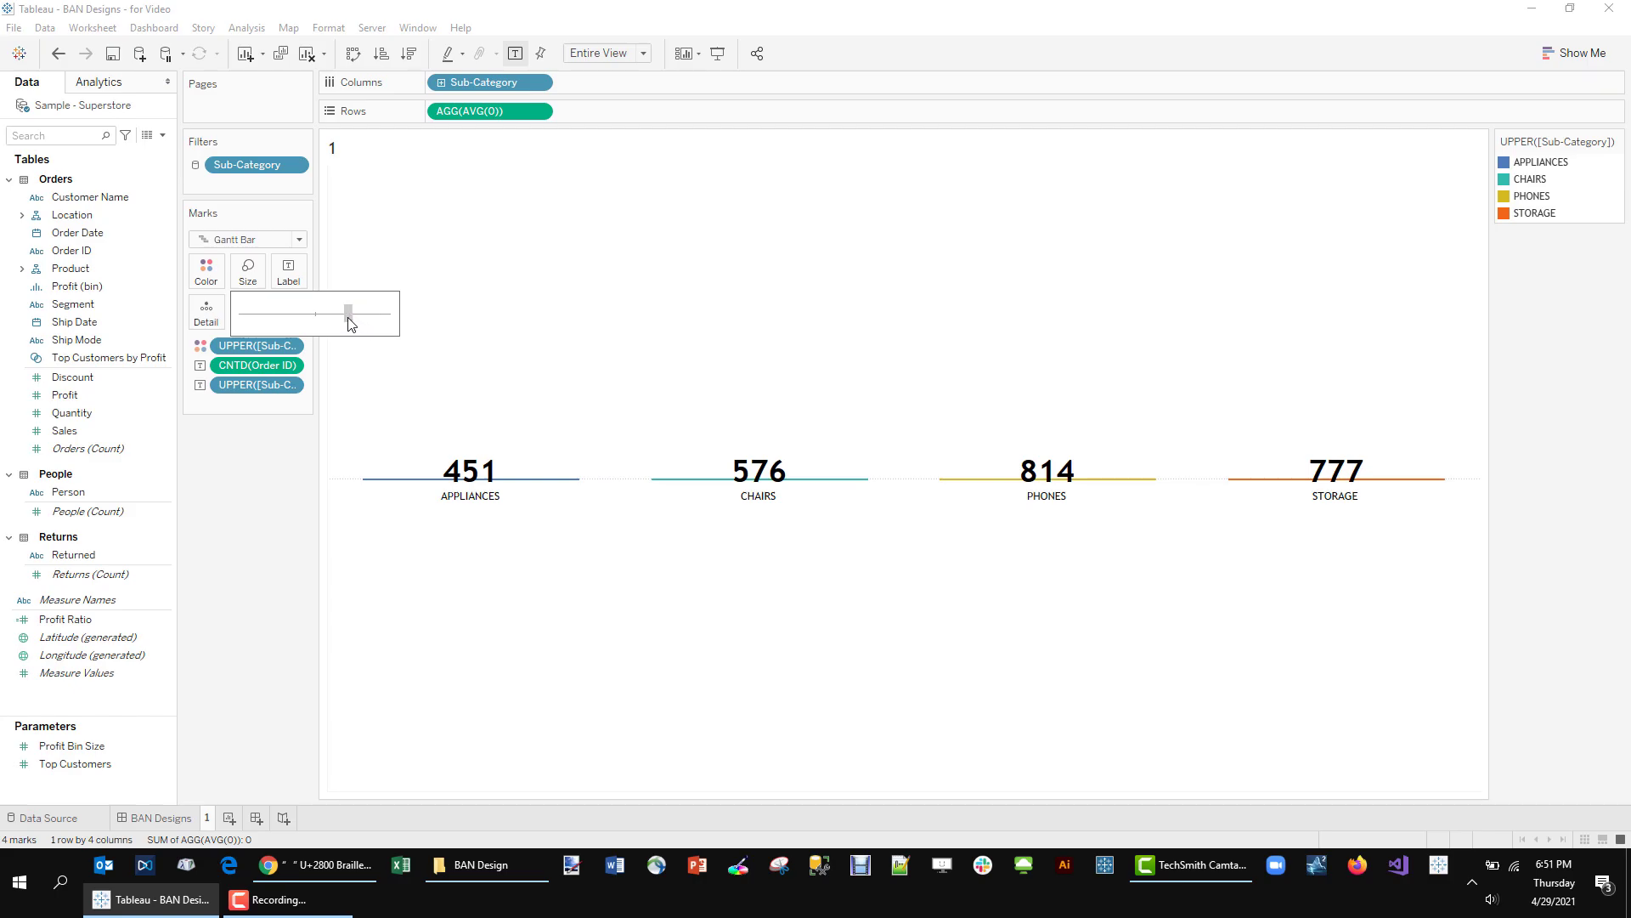
drag(351, 324, 319, 323)
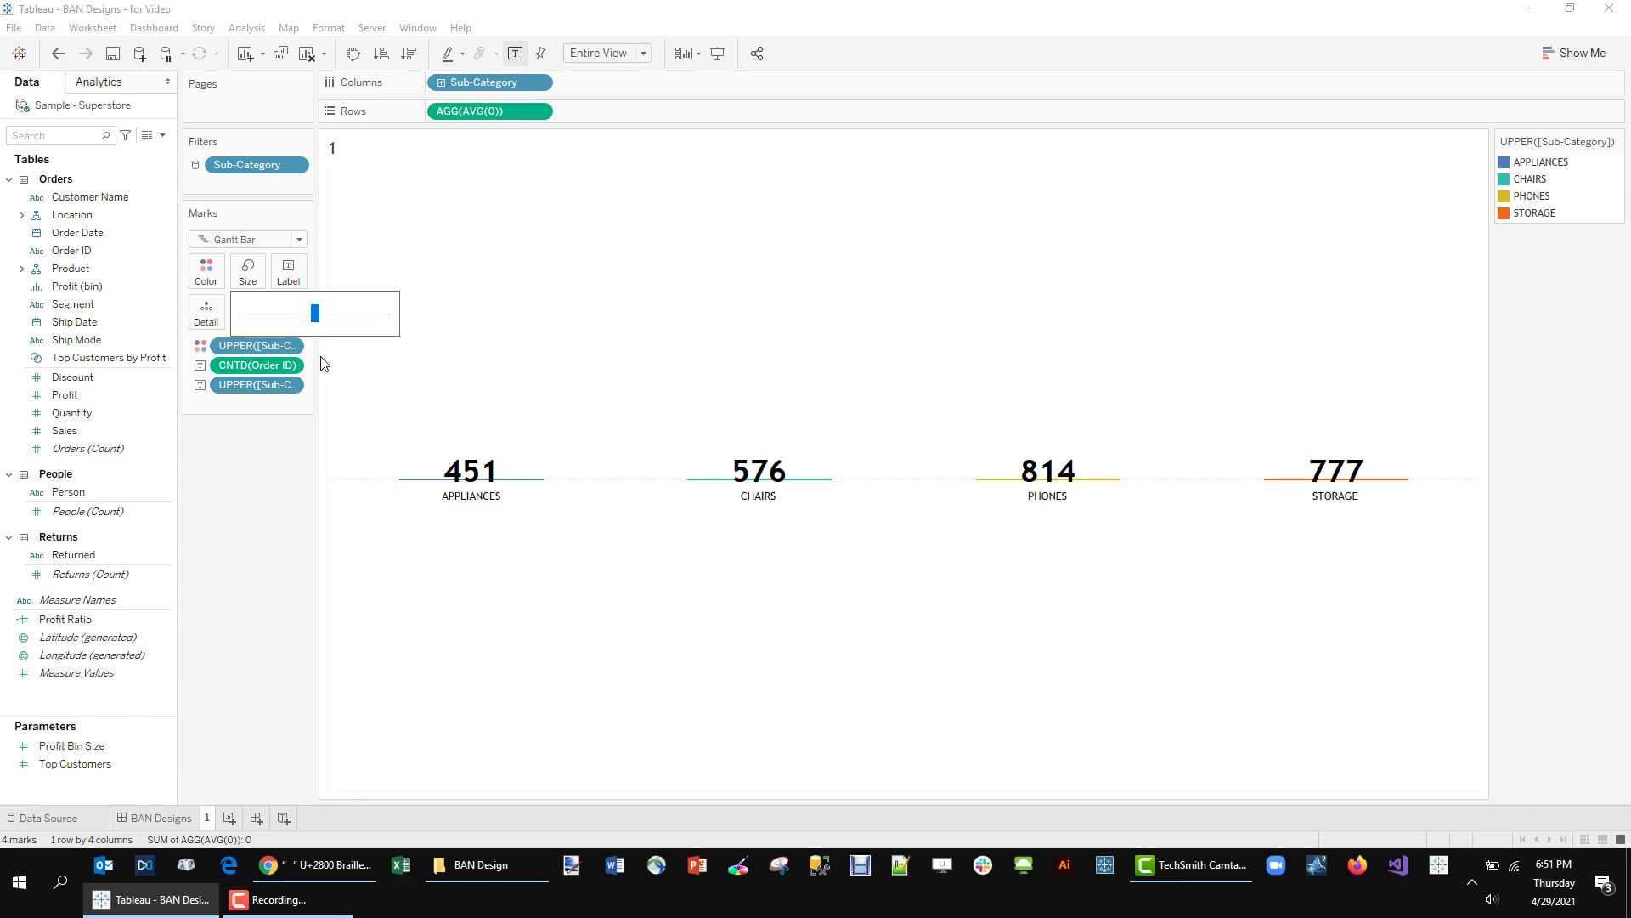
click(204, 548)
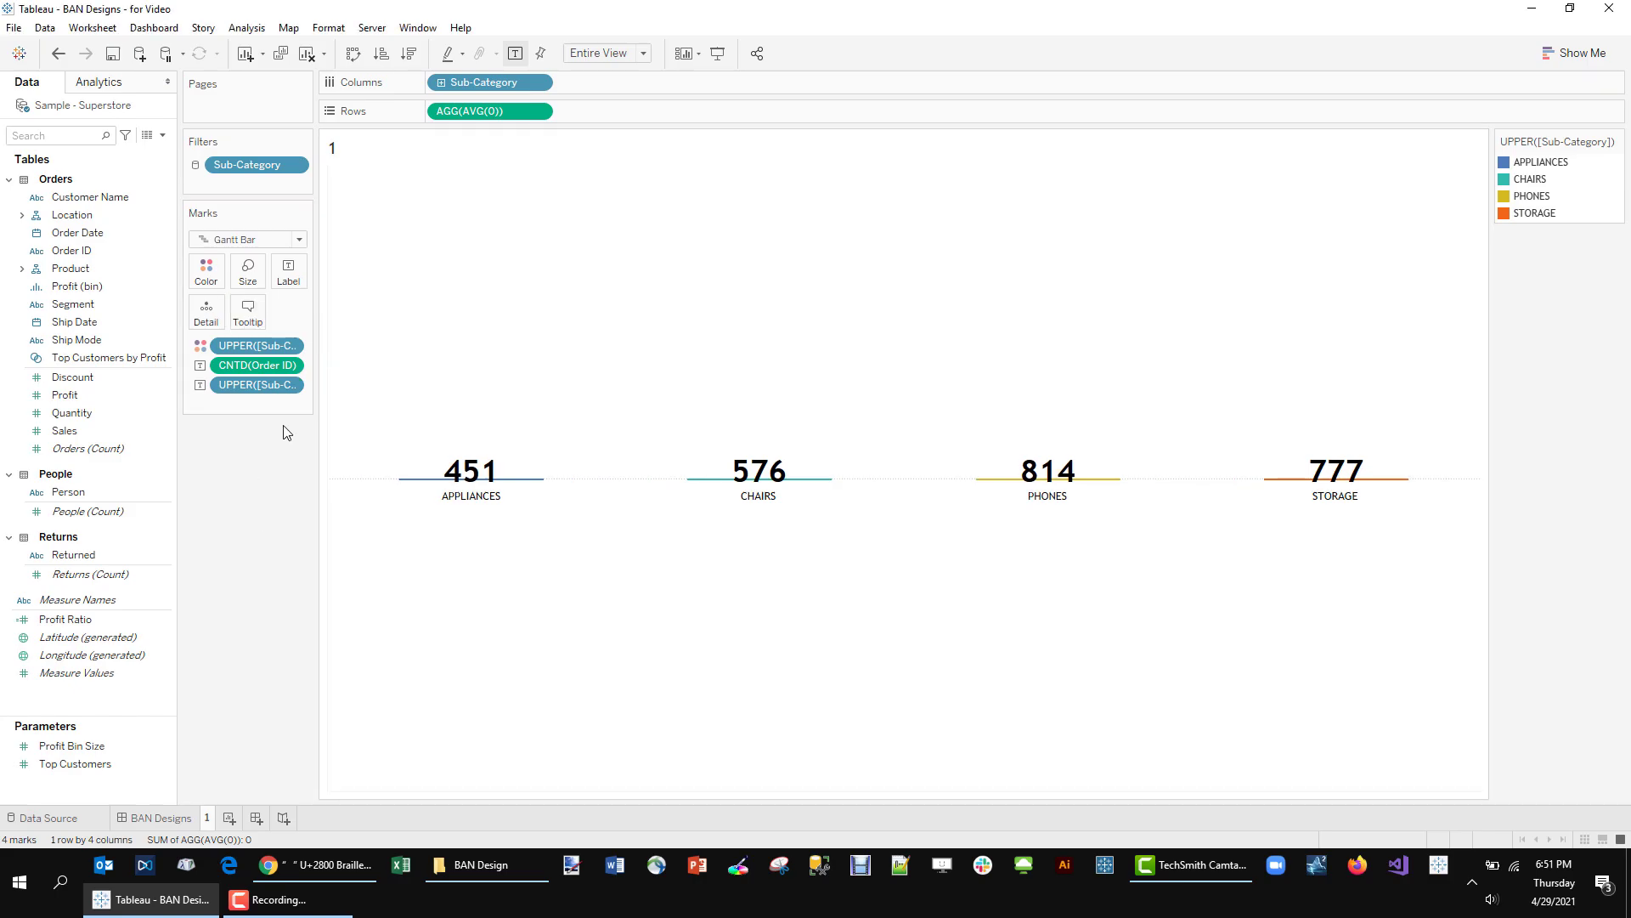
- Align the labels to the top so each count and name sits above its bar, reapplying the label text
click(291, 274)
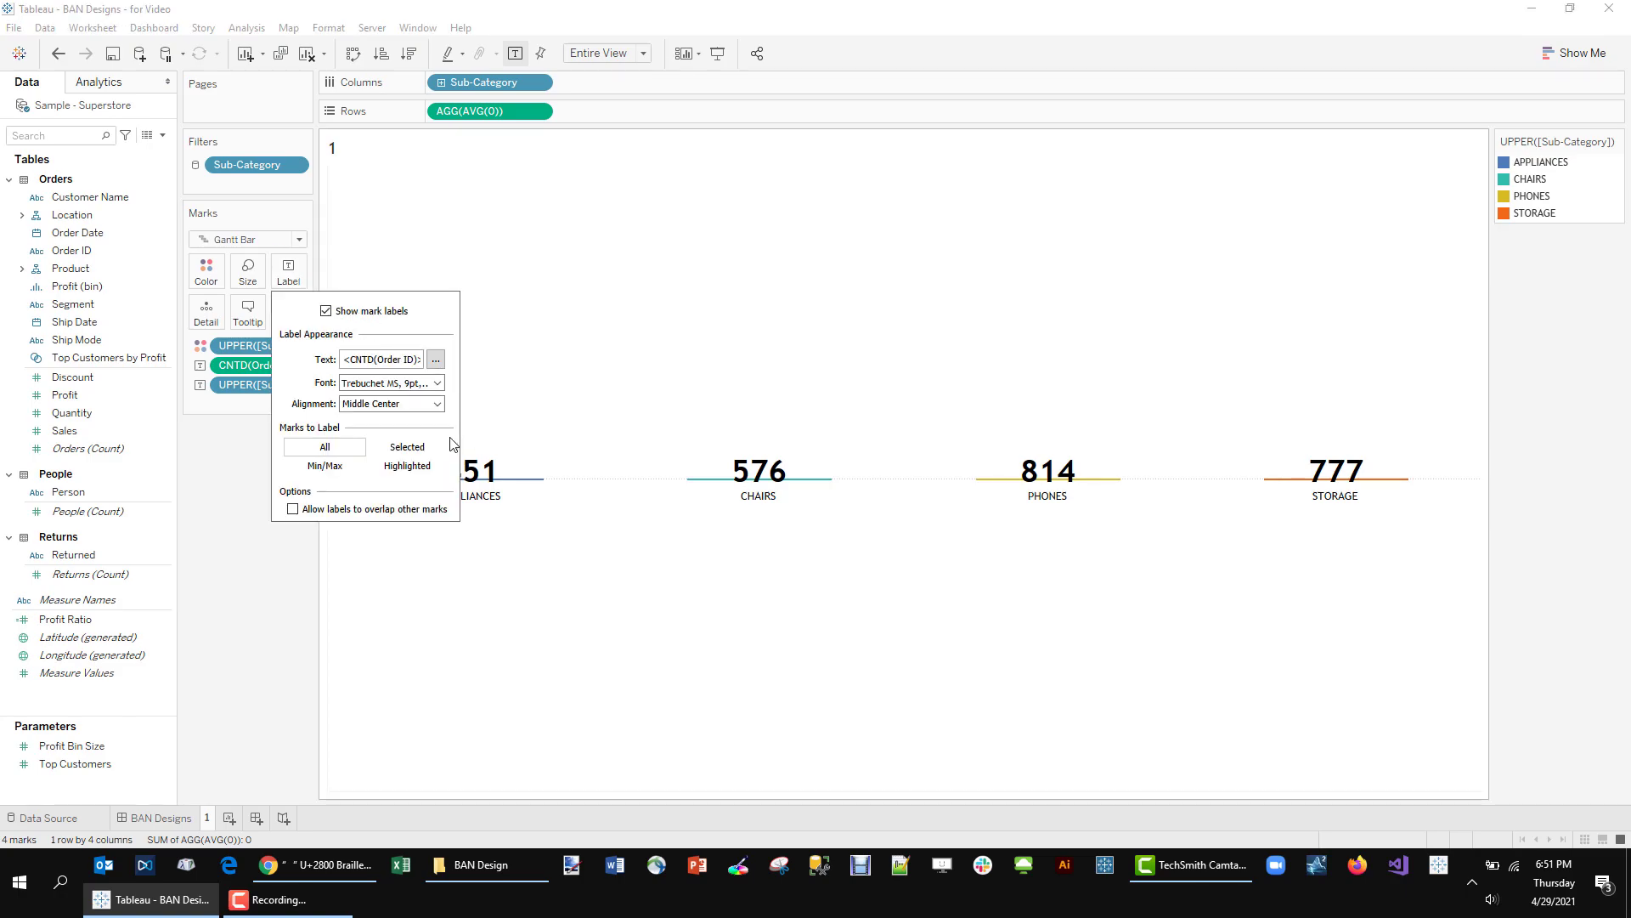
click(395, 404)
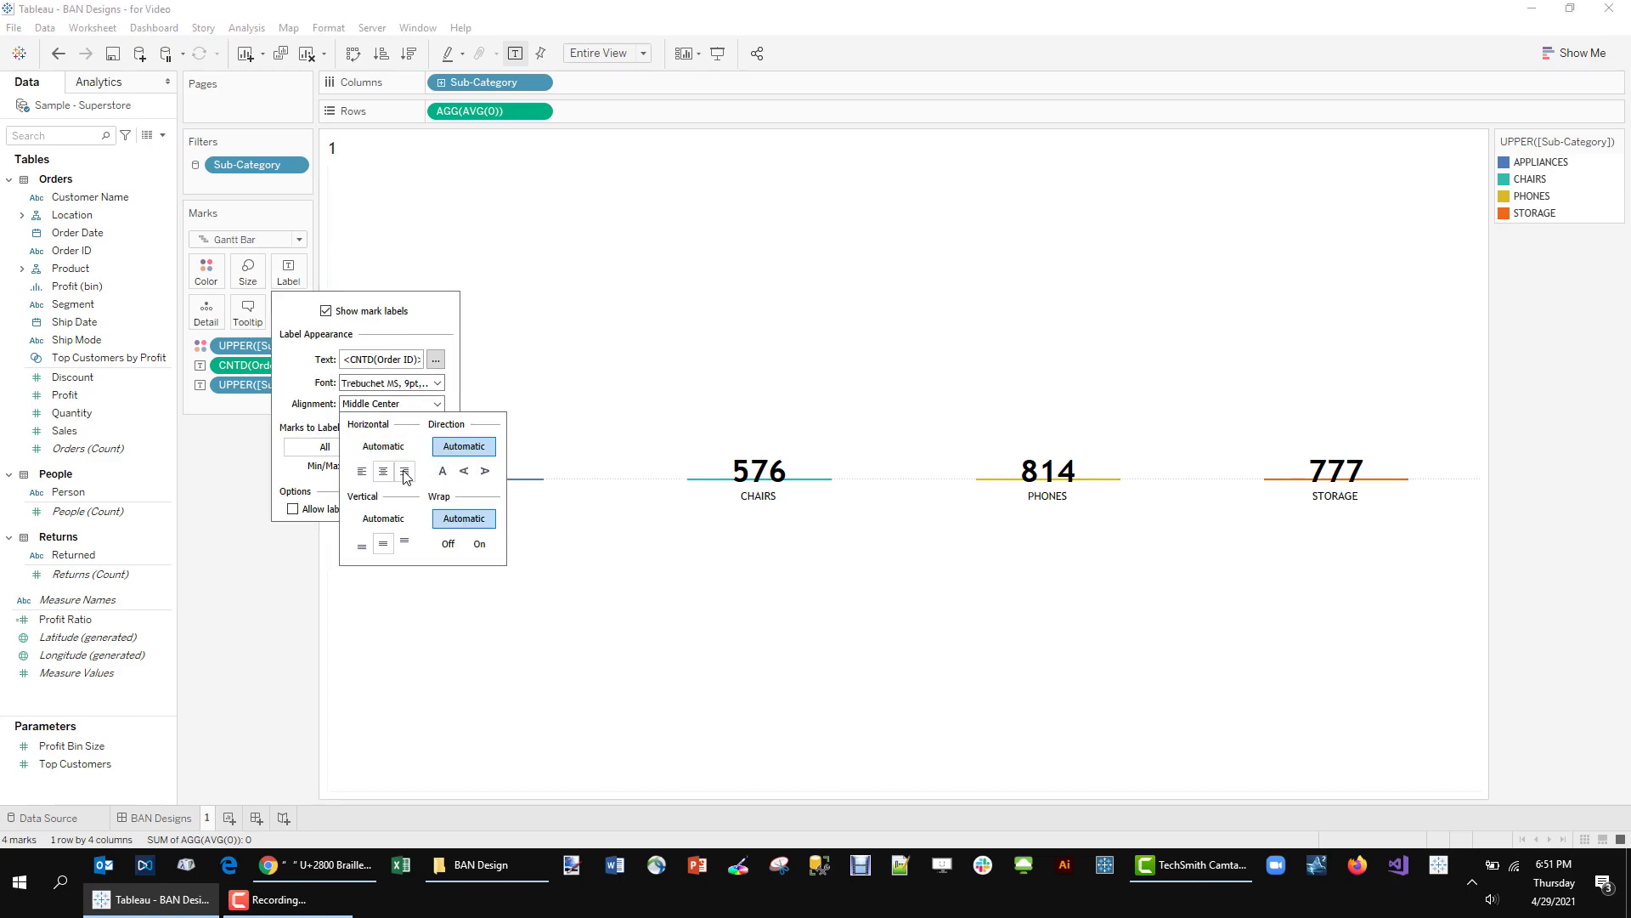
click(405, 541)
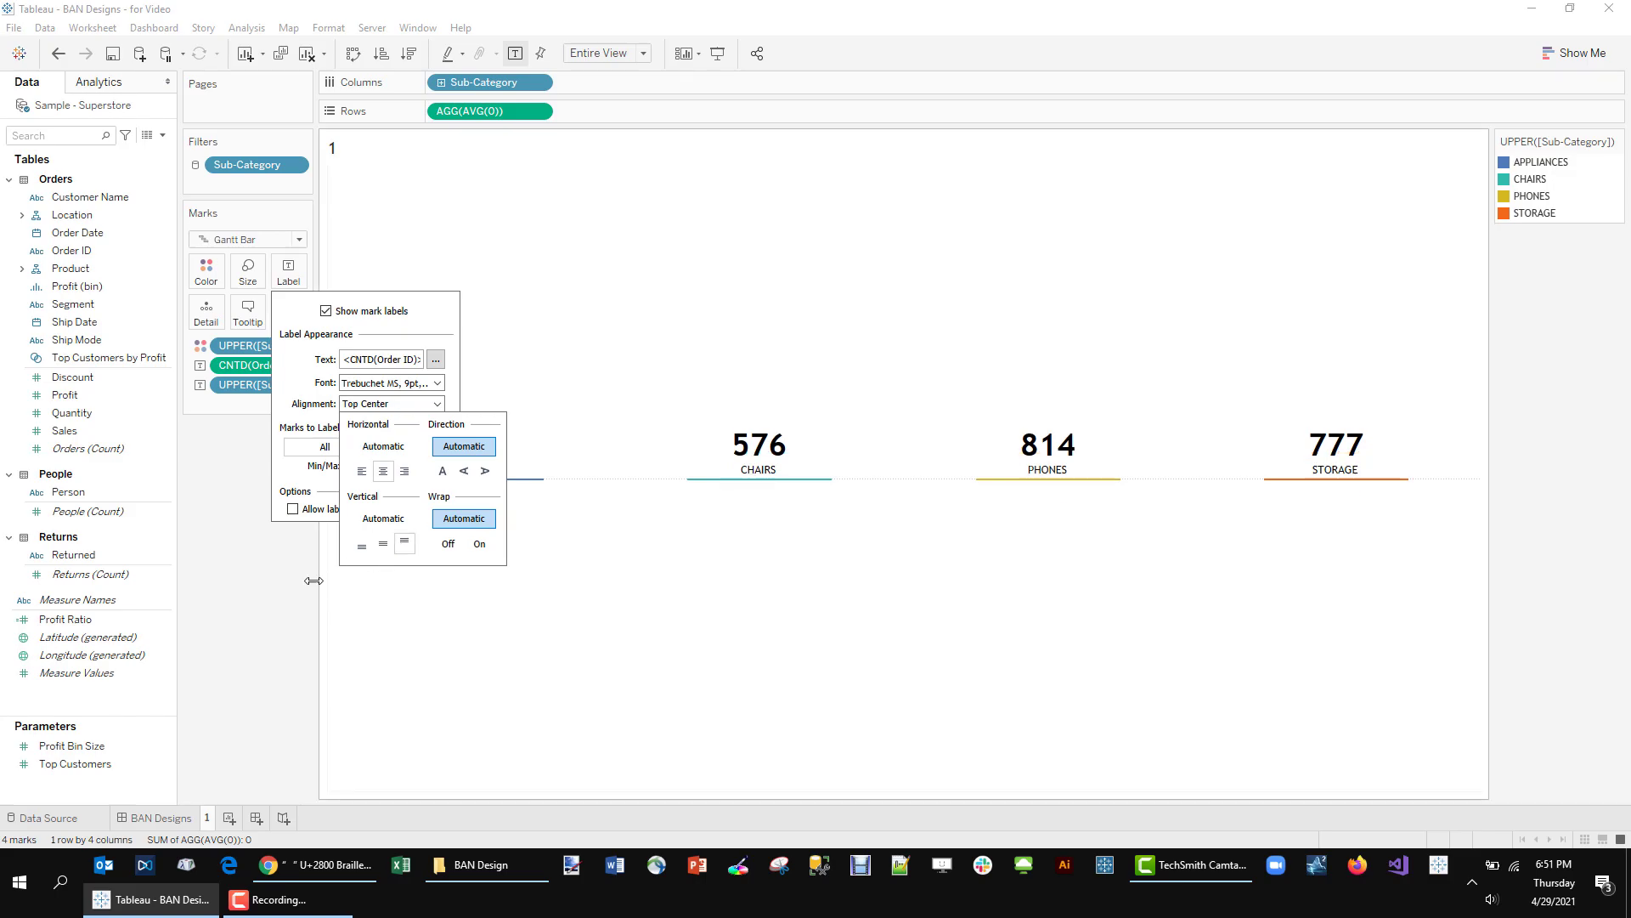
click(261, 602)
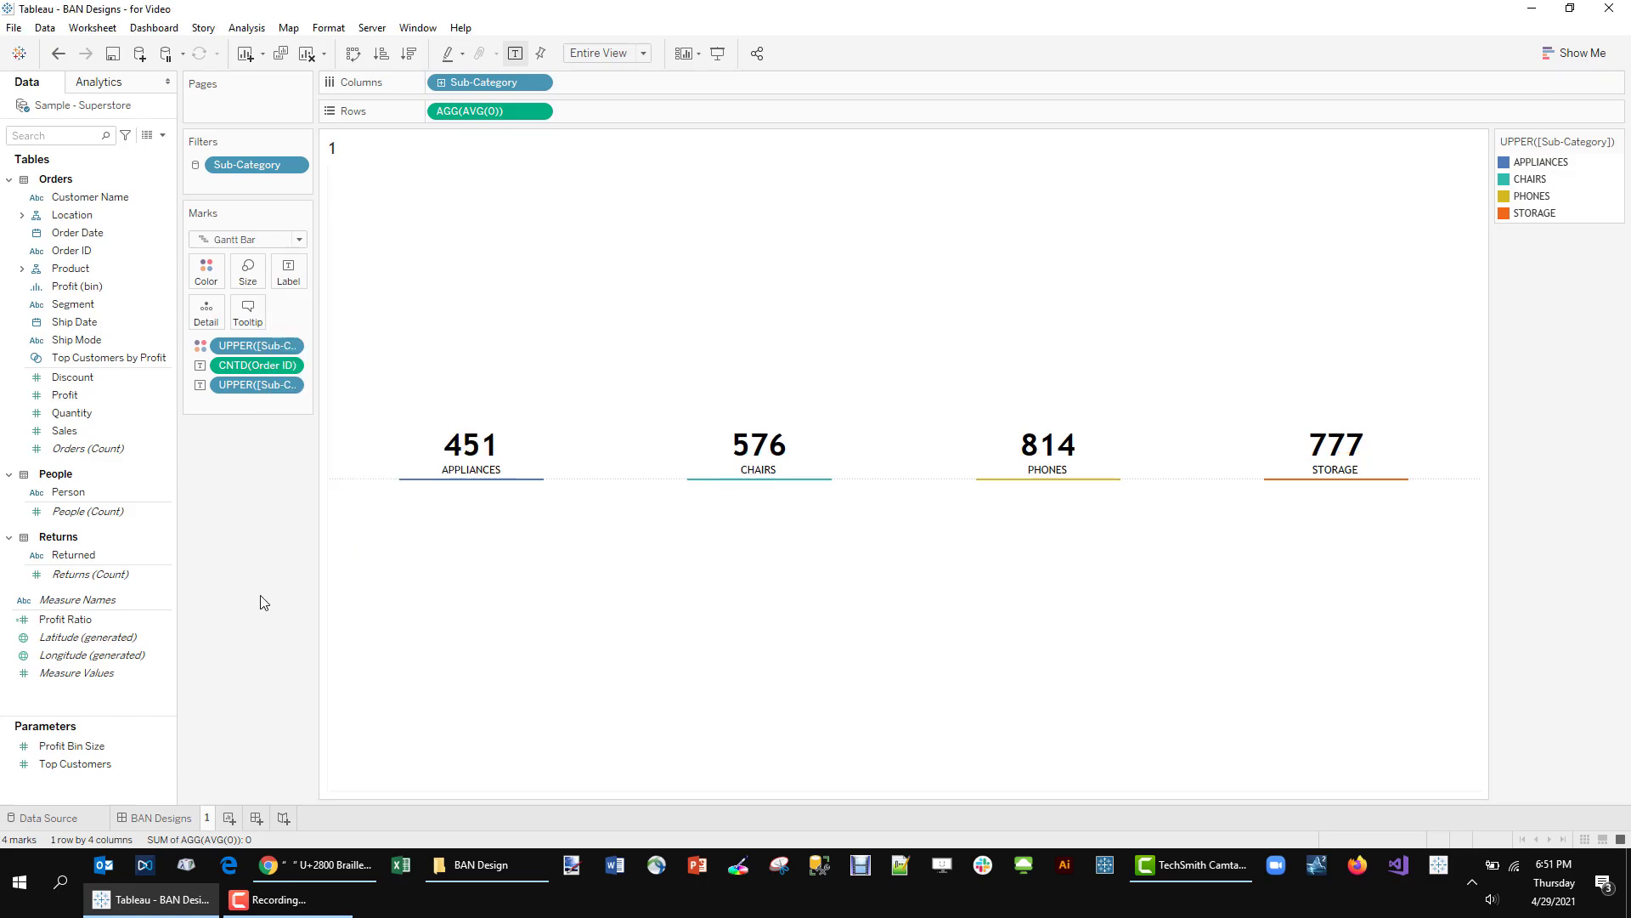
click(289, 272)
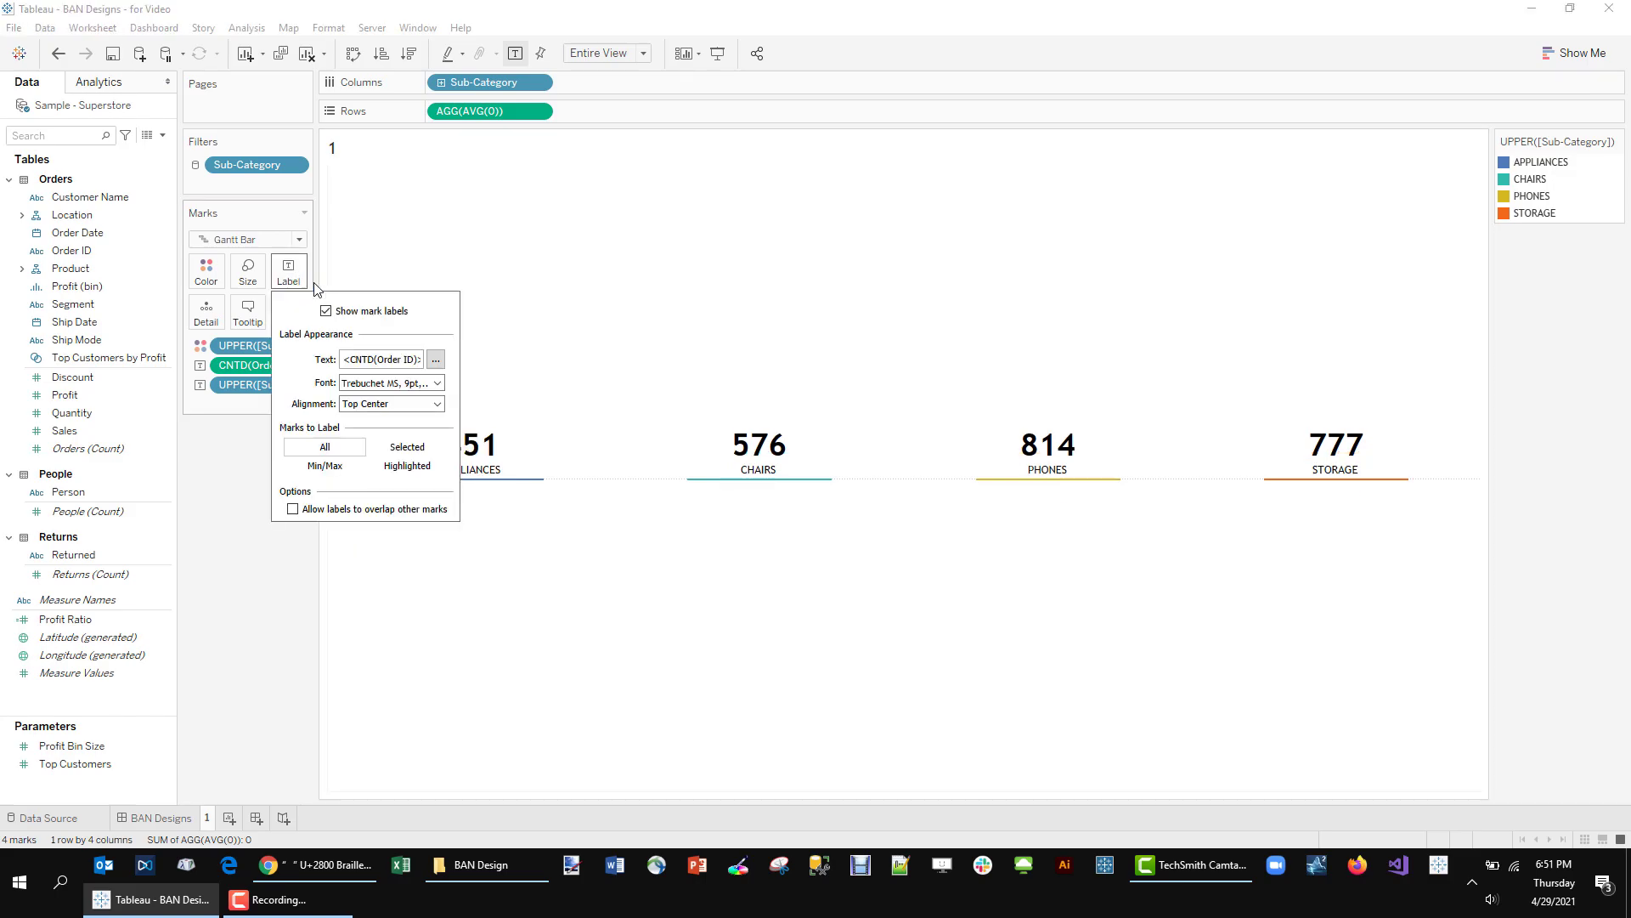
click(435, 360)
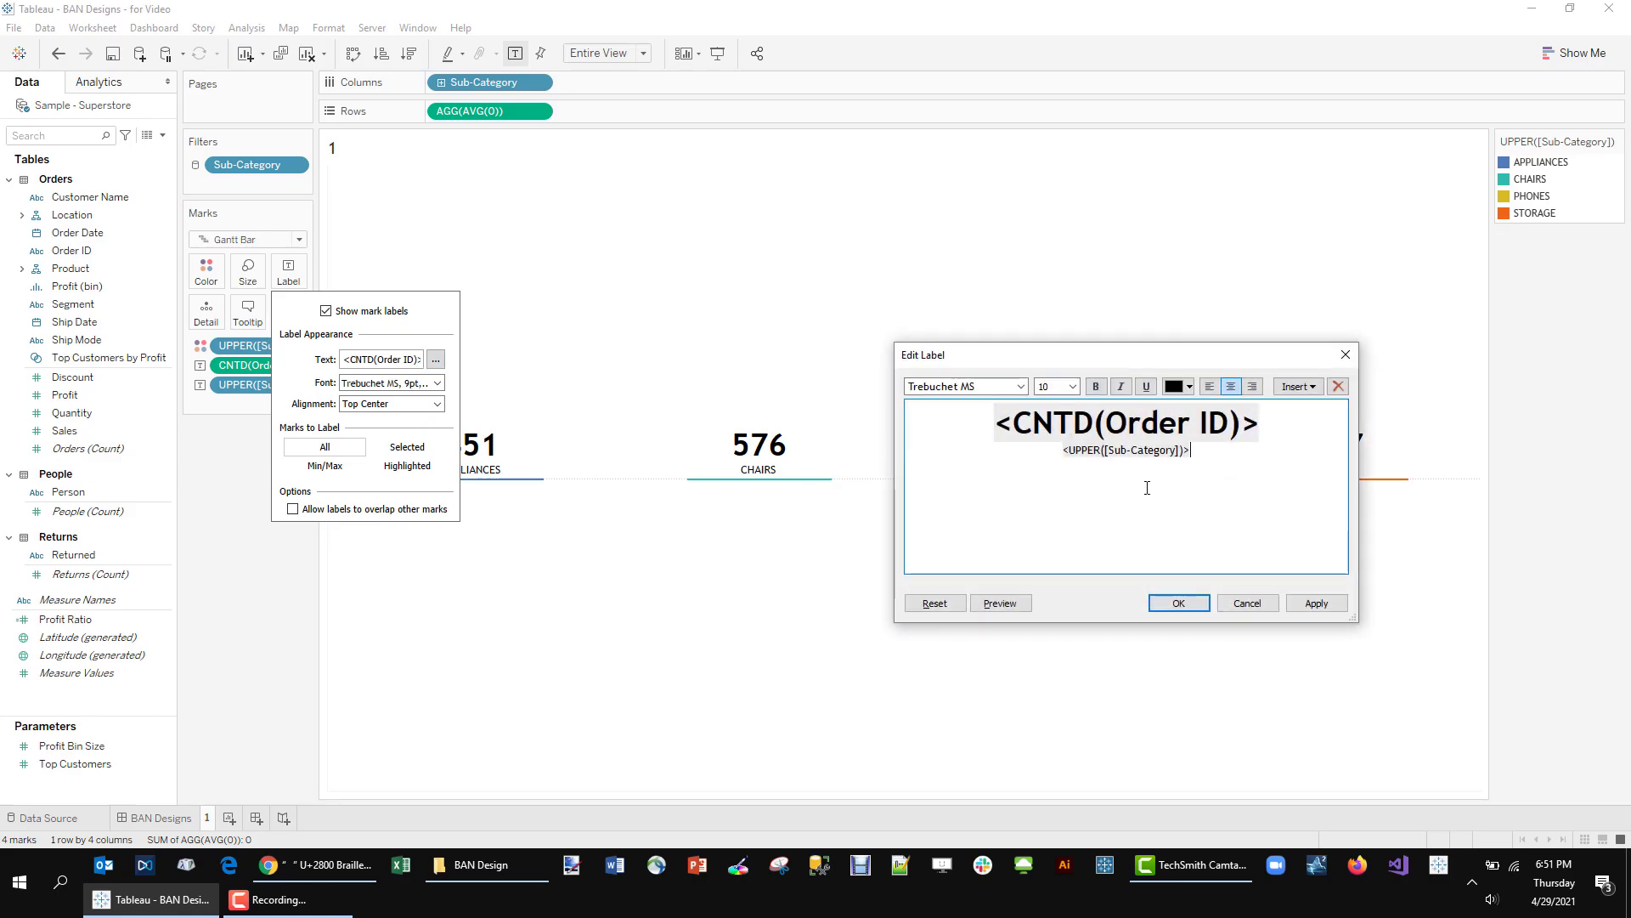
click(1306, 601)
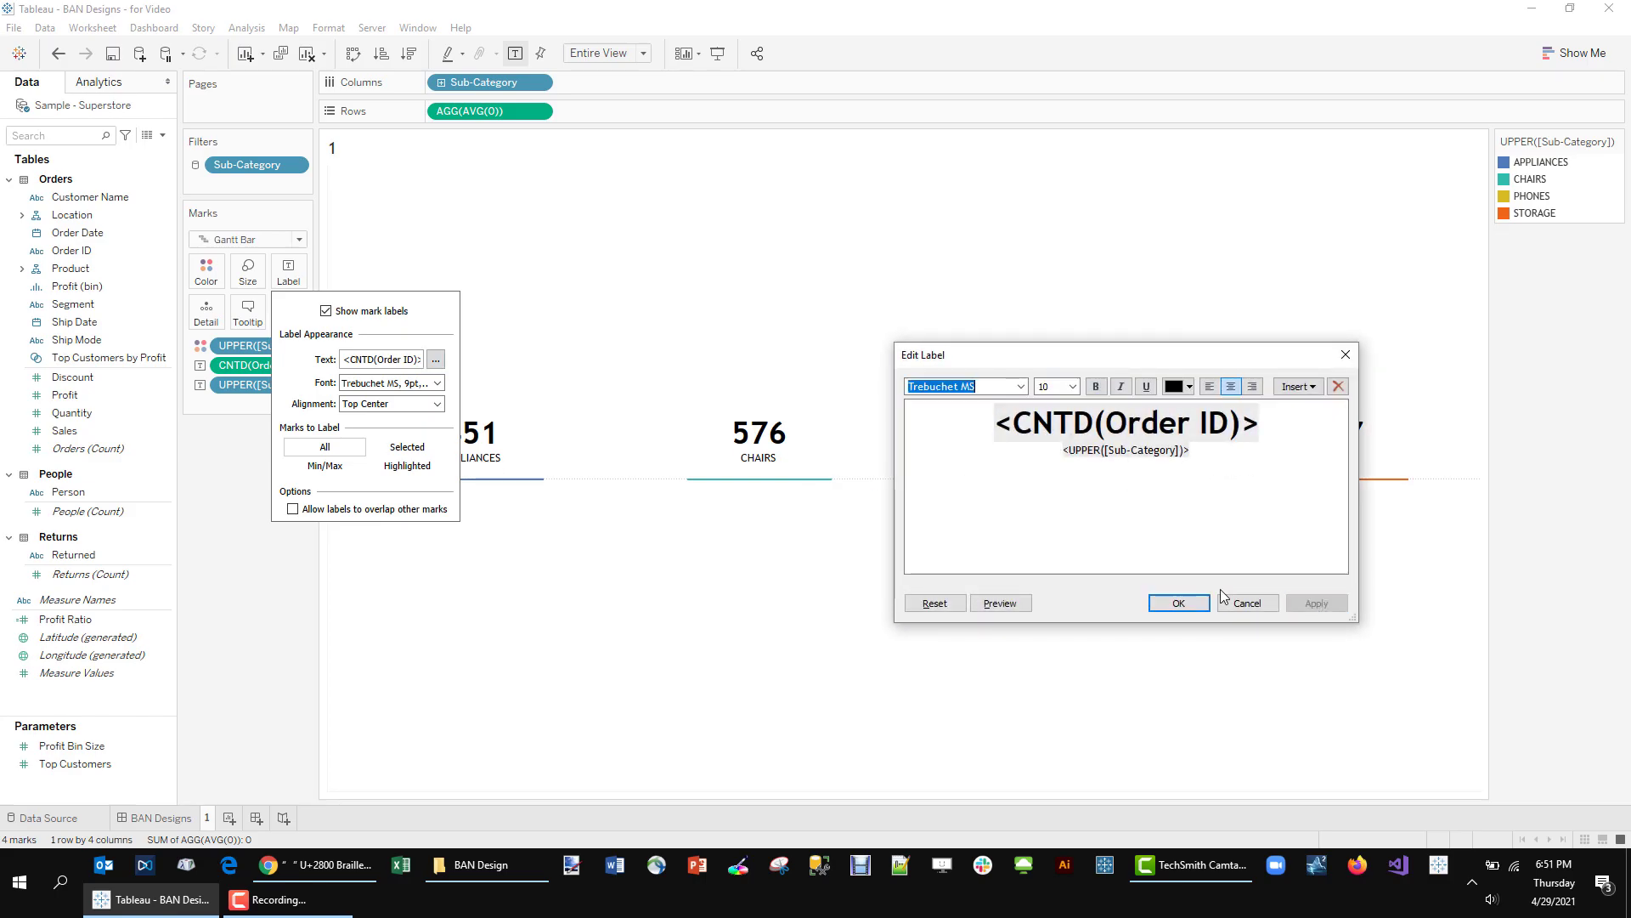
click(1172, 602)
drag(182, 661, 187, 663)
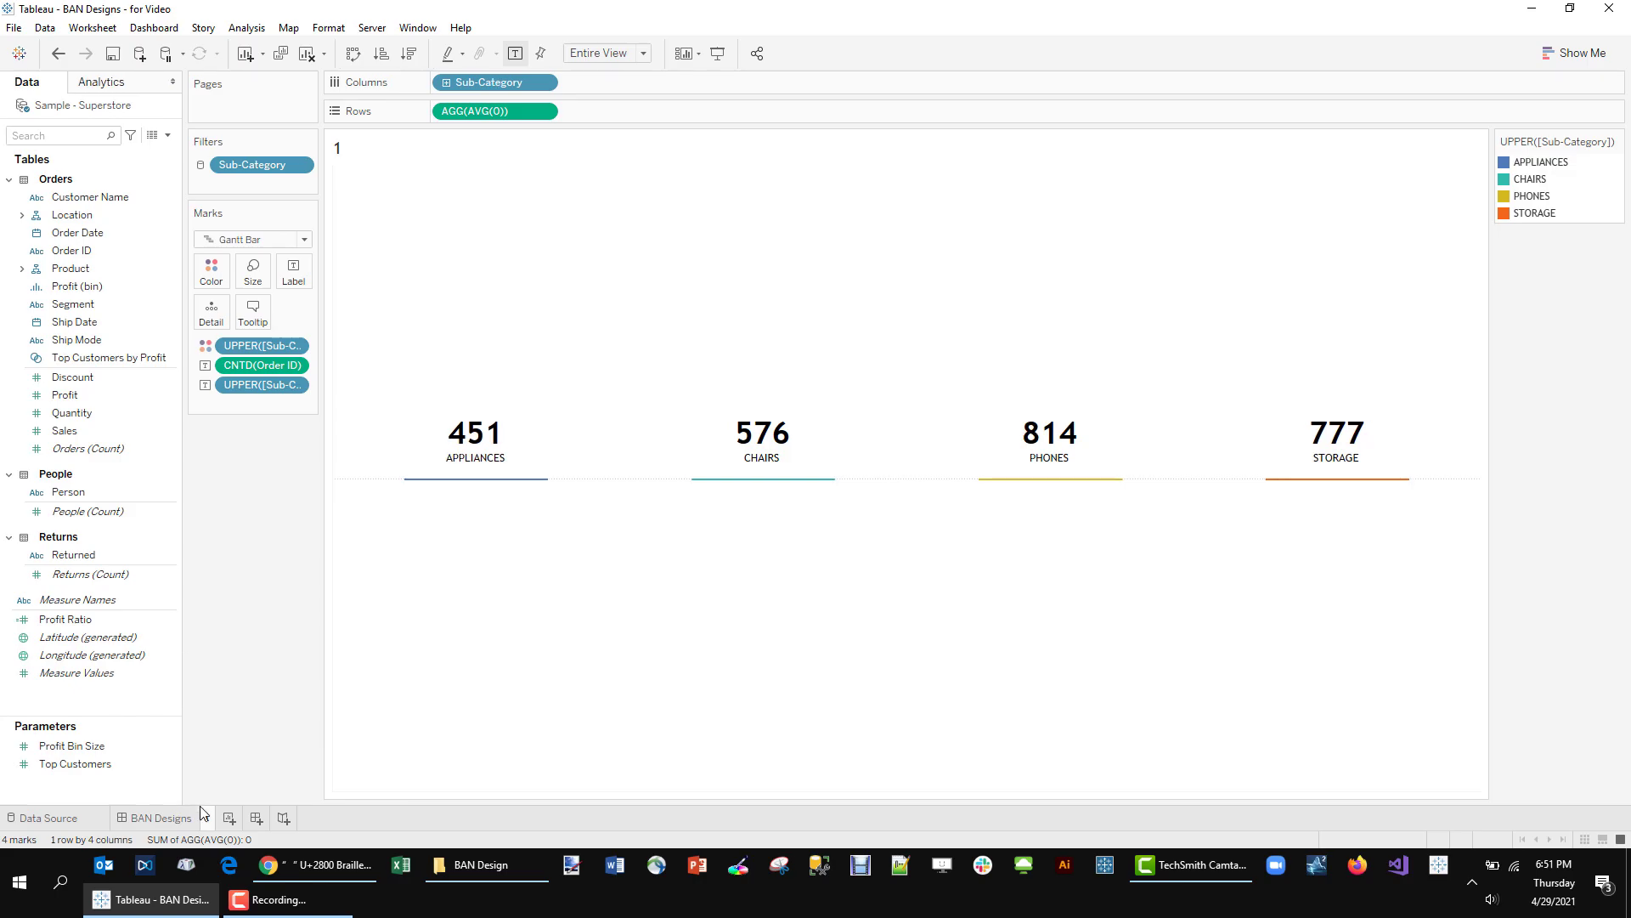
click(151, 819)
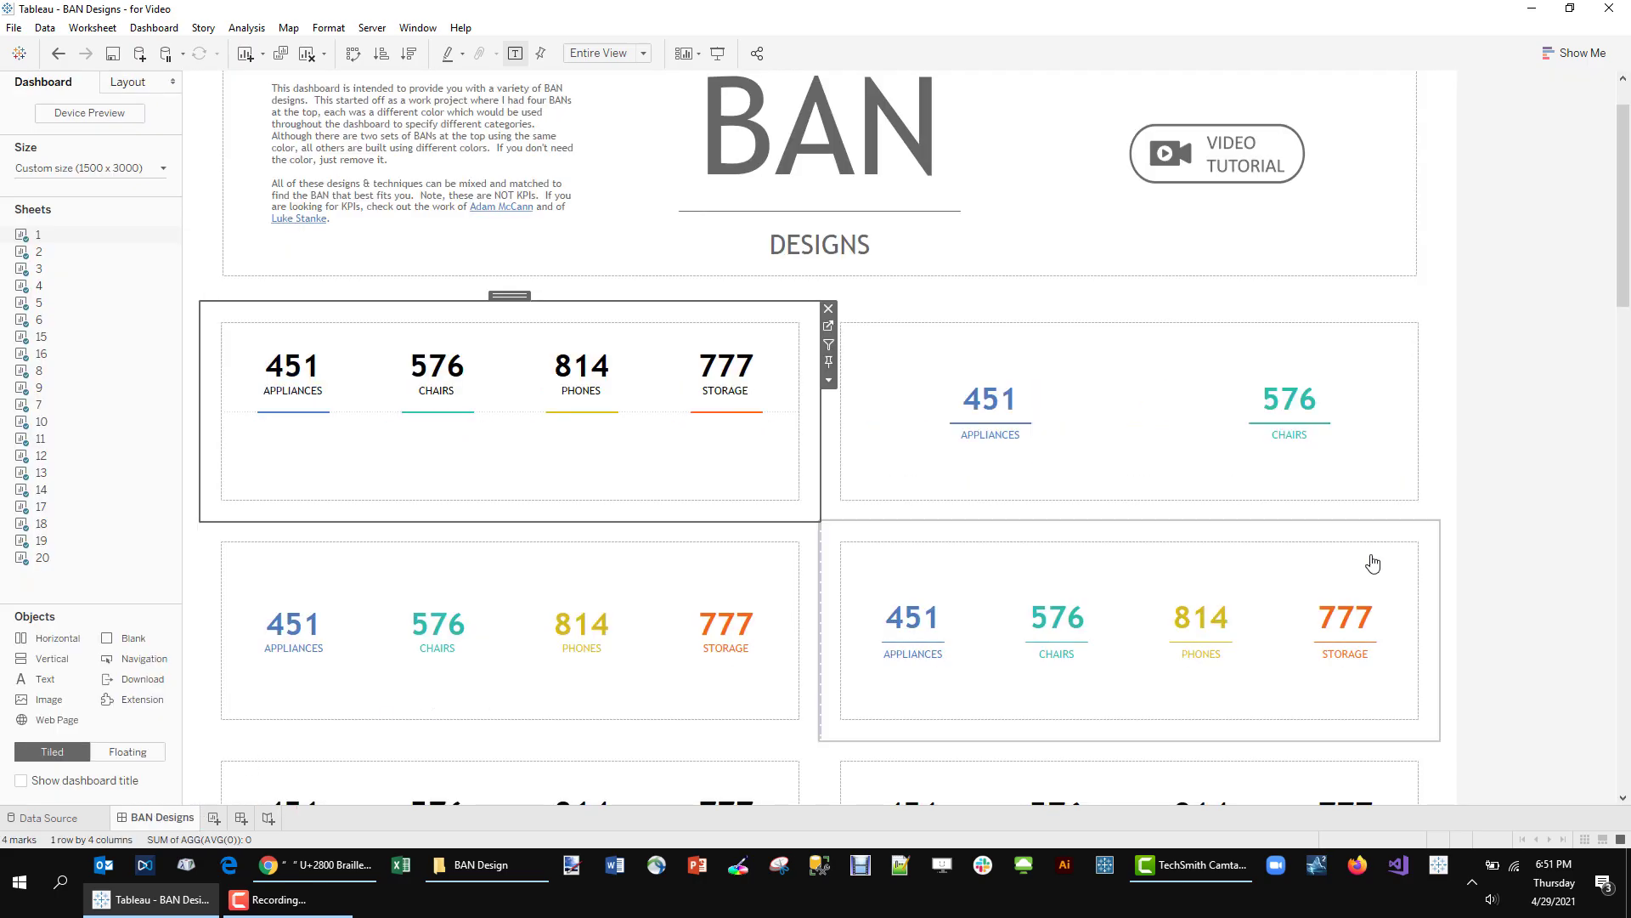
drag(1625, 289, 1627, 365)
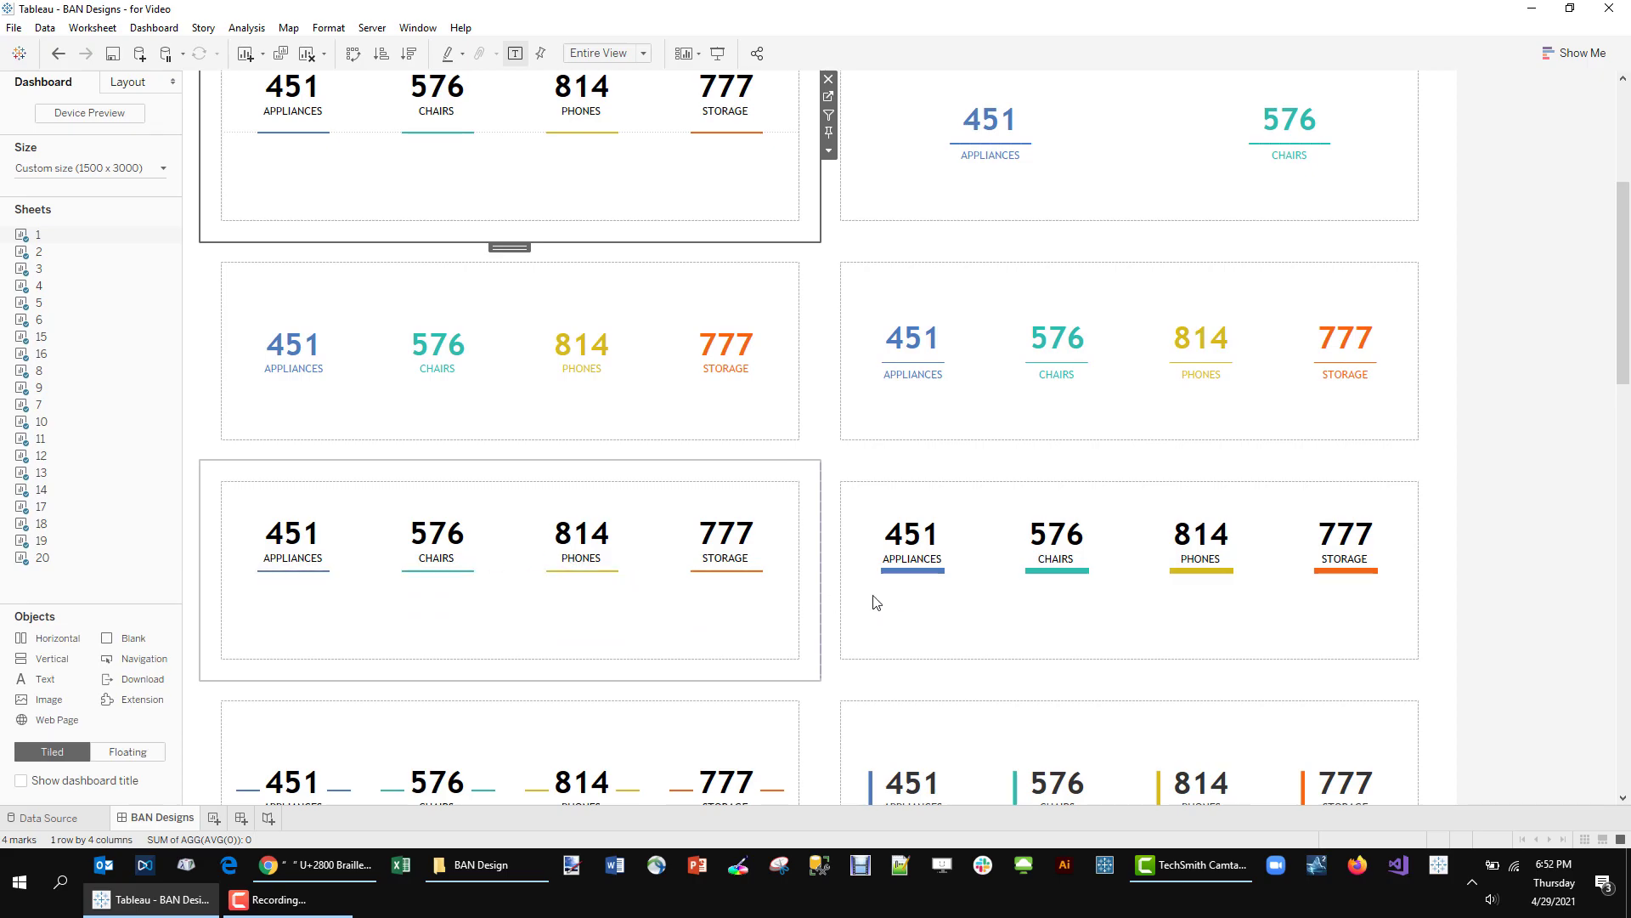
click(1434, 496)
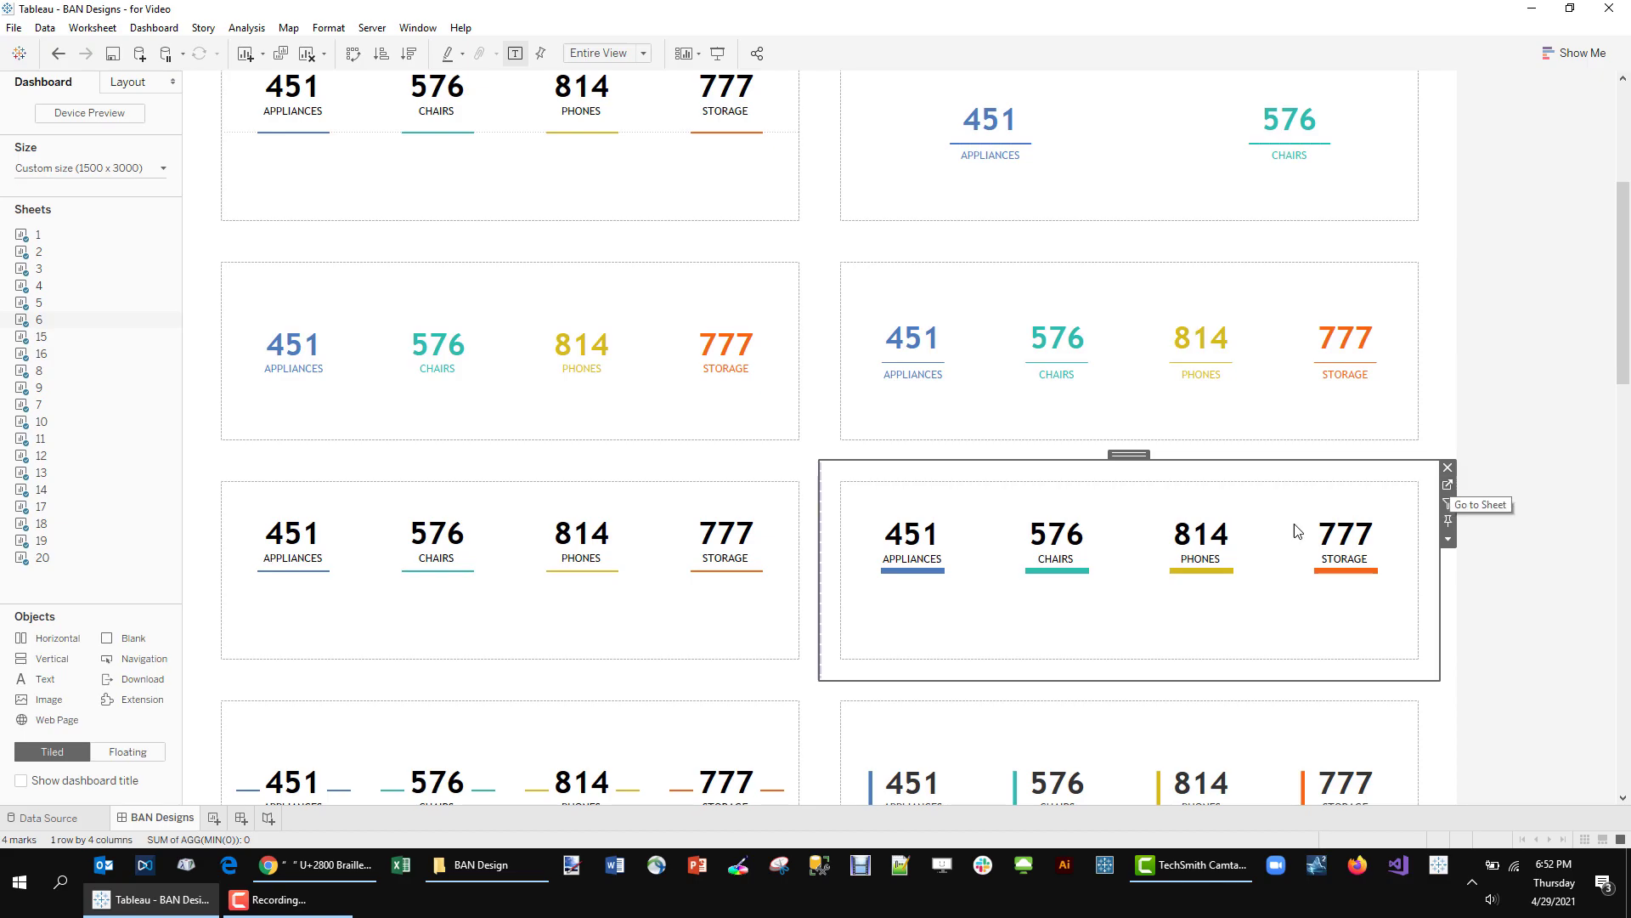
click(1449, 489)
click(155, 817)
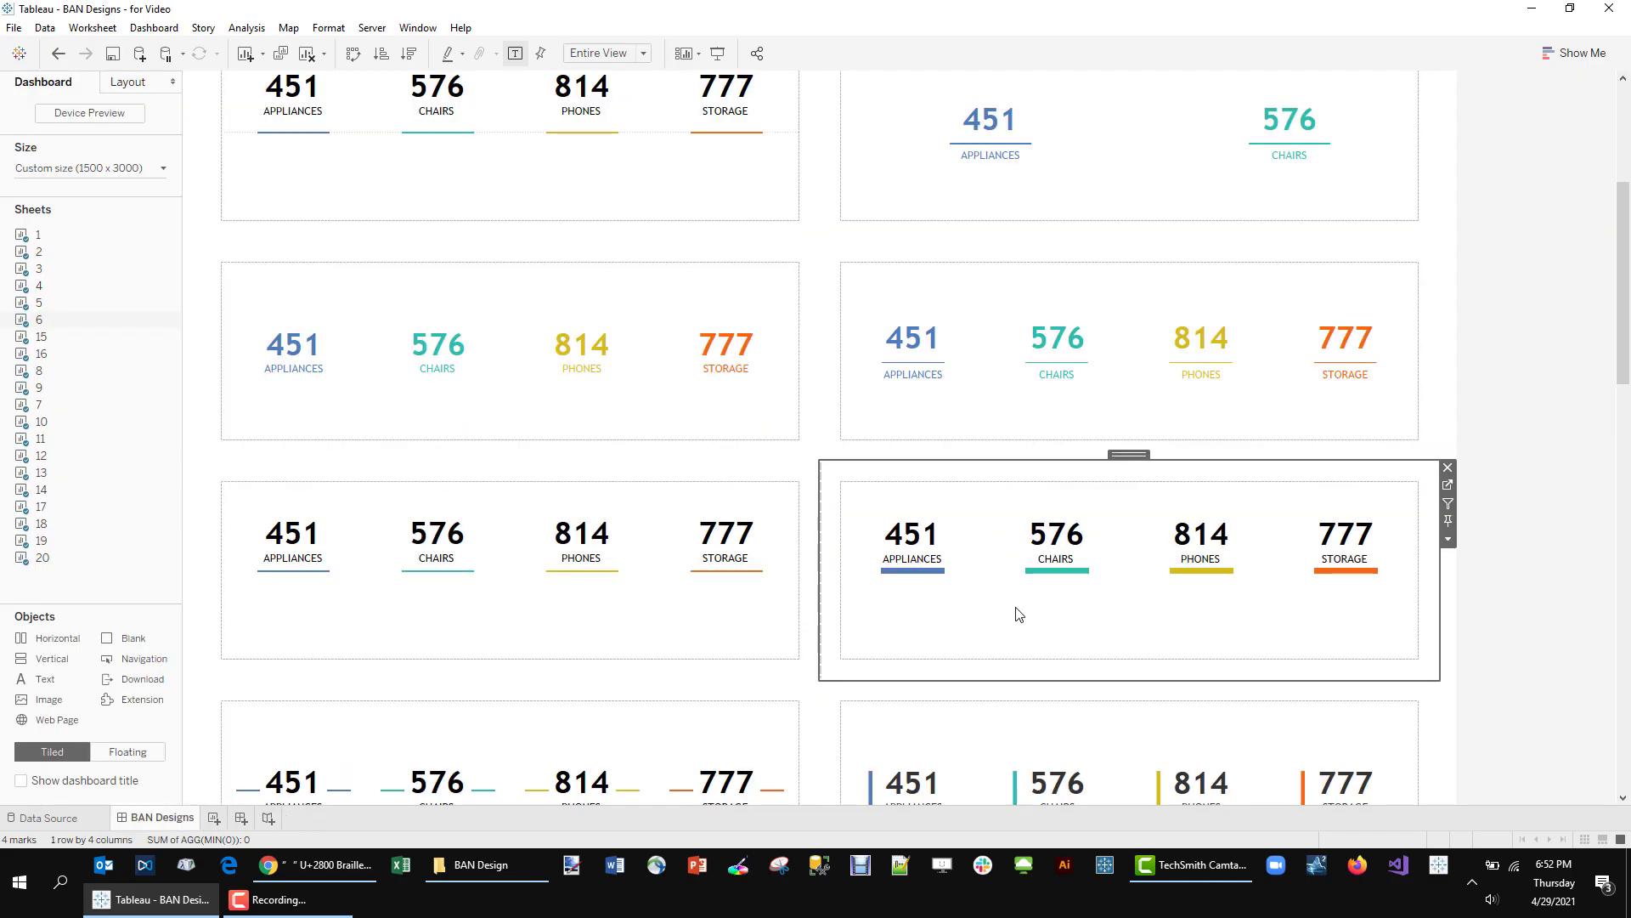
scroll(1627, 344, up, 3)
click(814, 297)
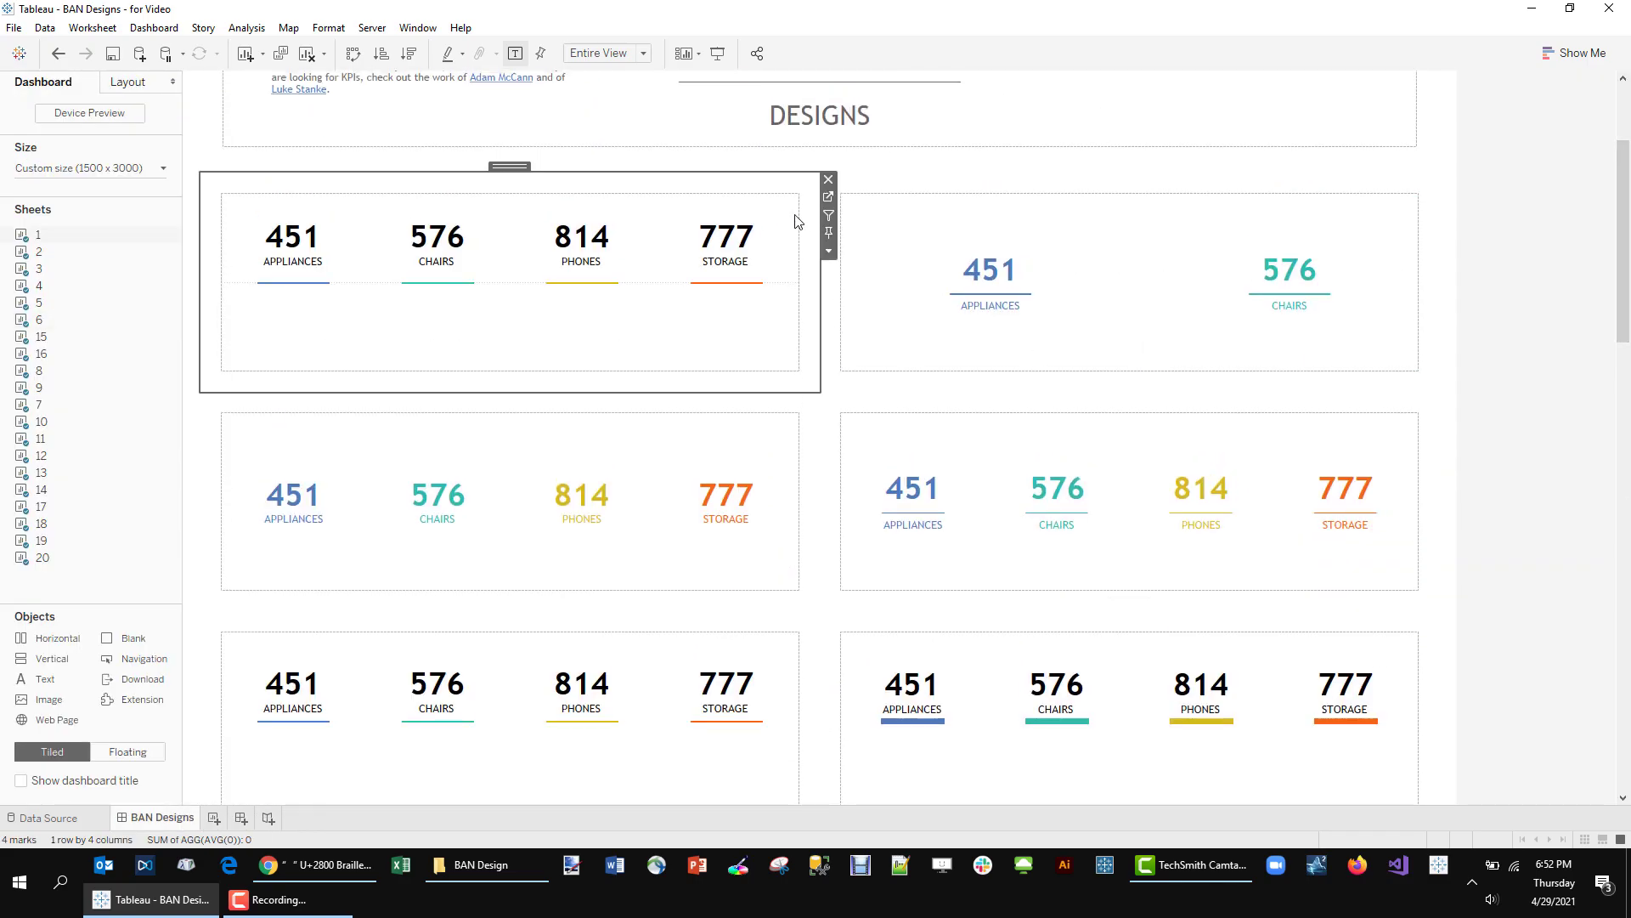
click(831, 201)
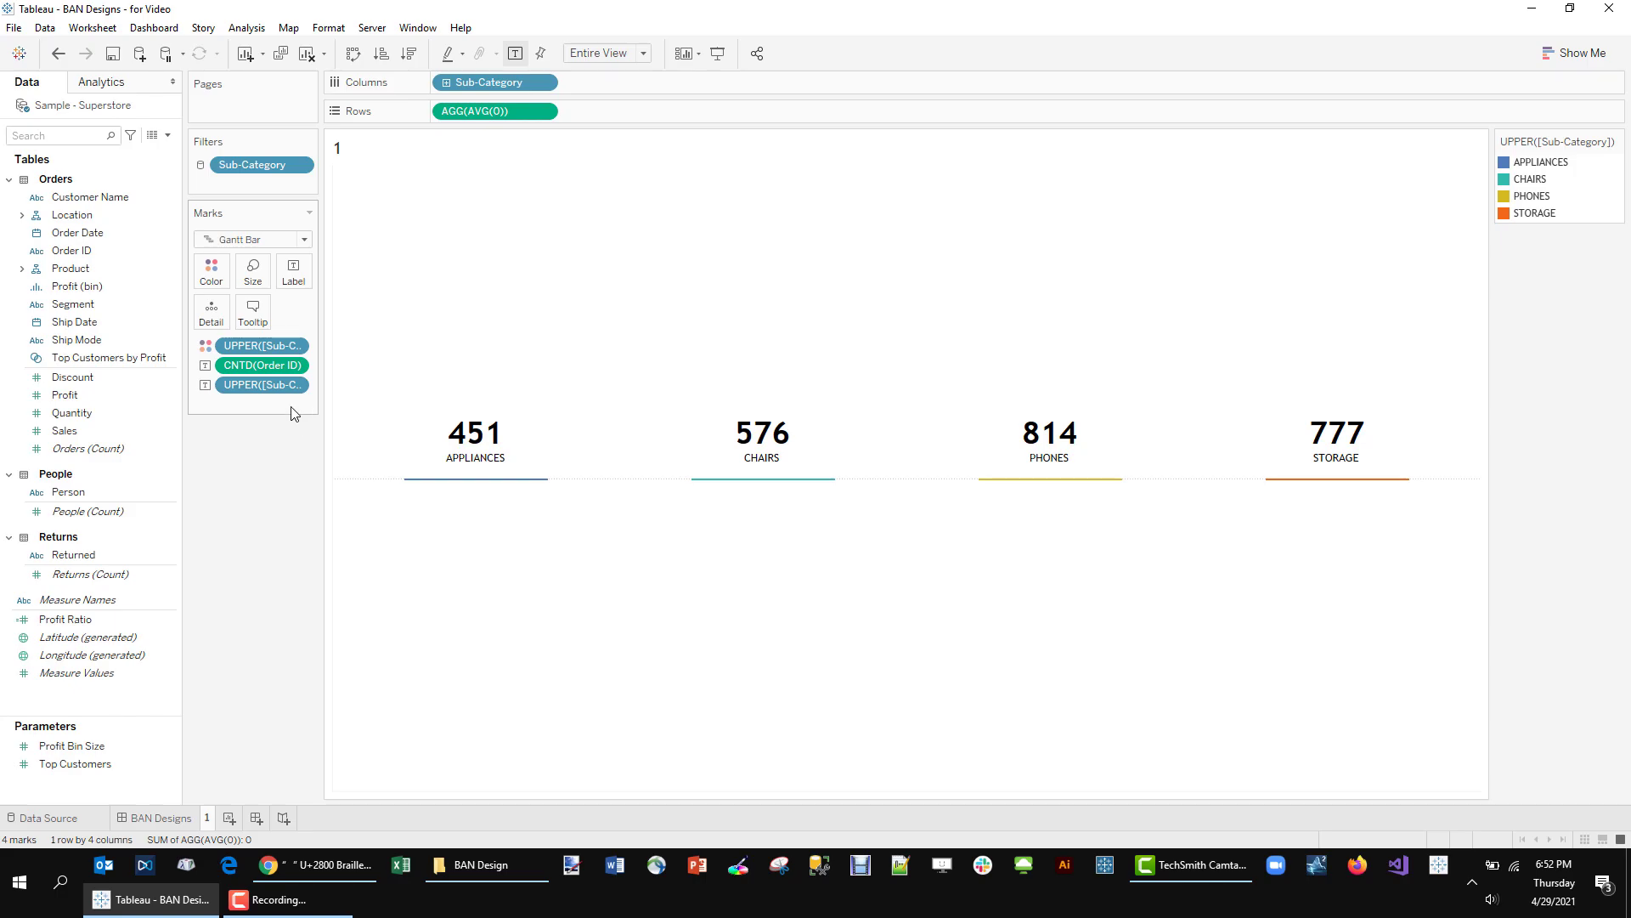
- Switch the marks to Shape and assign the line shape from the BAN Design palette
click(307, 240)
click(264, 370)
click(294, 312)
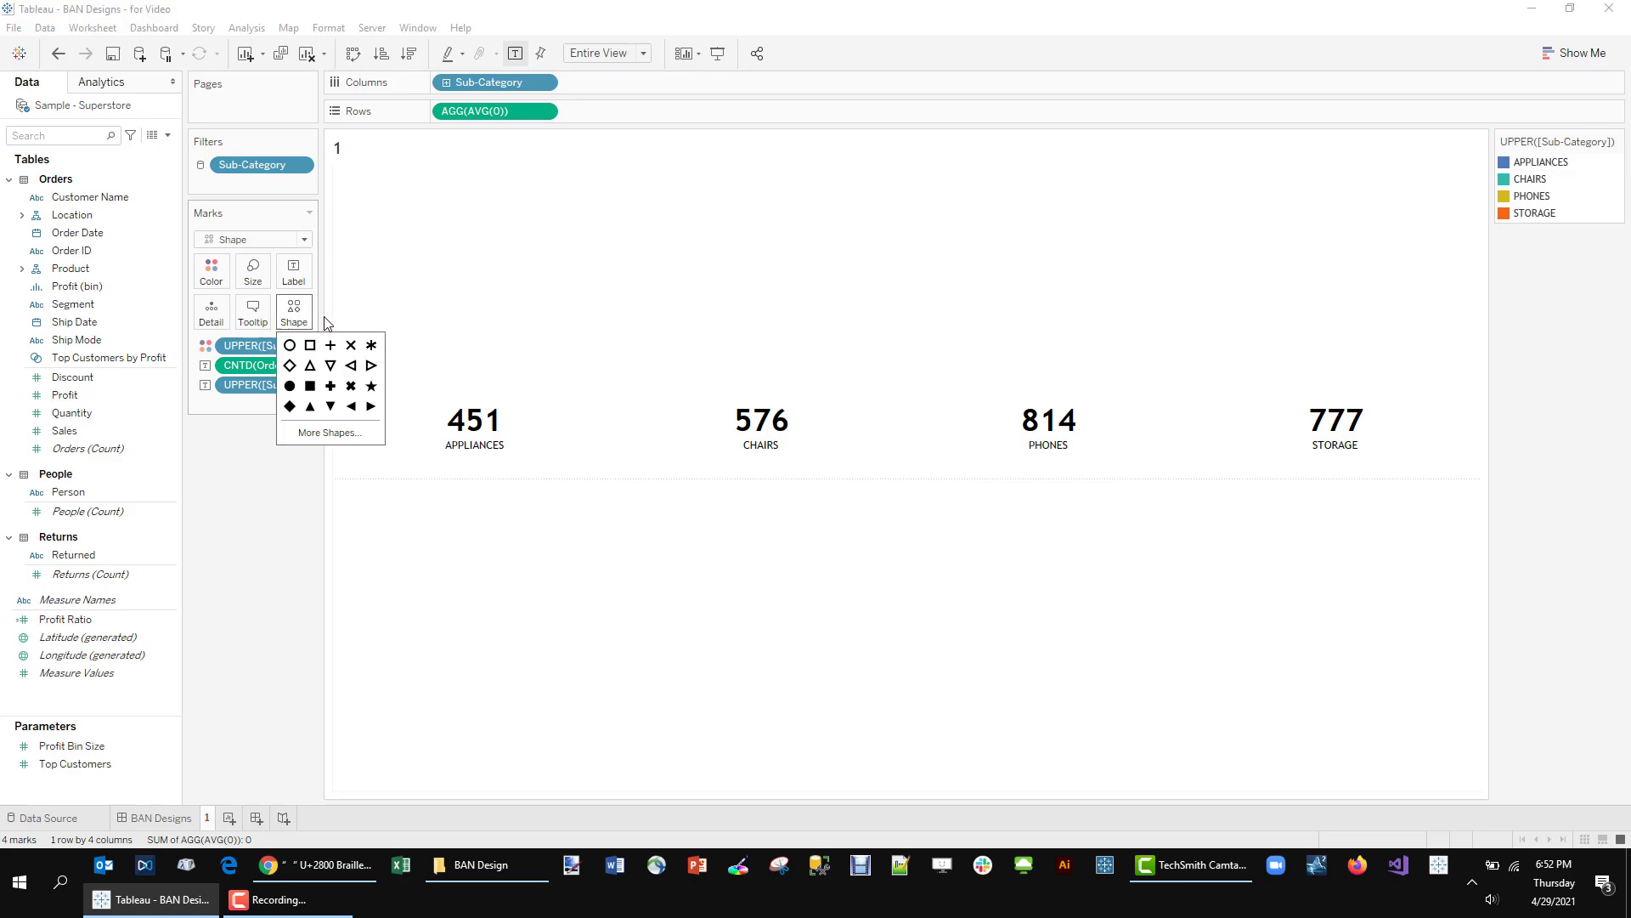
click(360, 432)
click(846, 293)
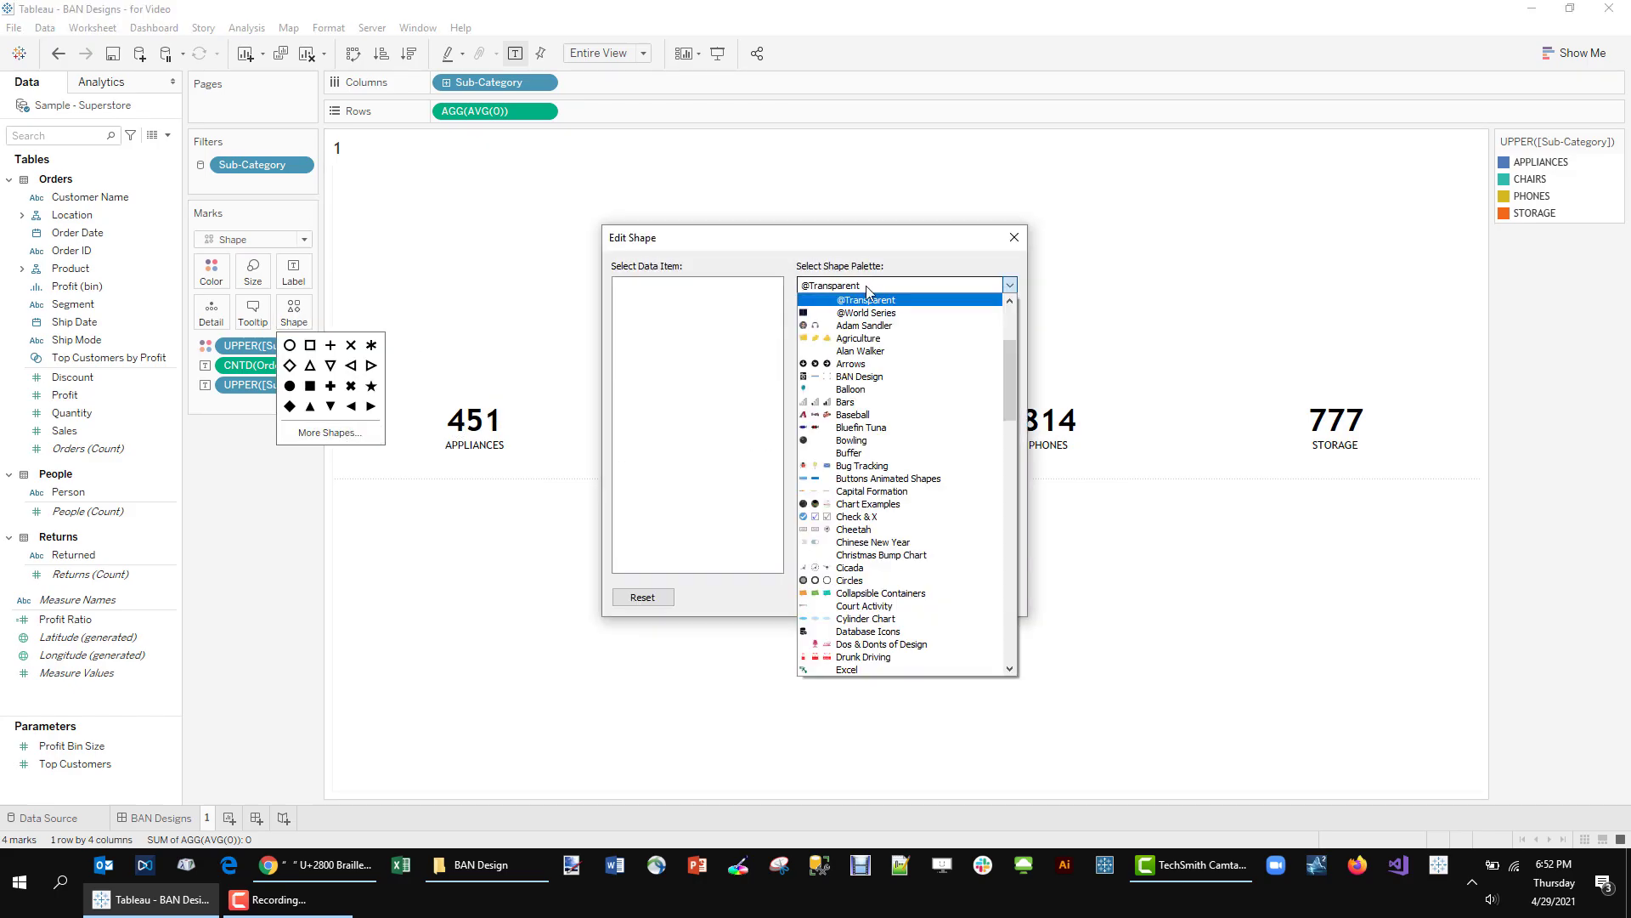
scroll(899, 484, up, 4)
key(b)
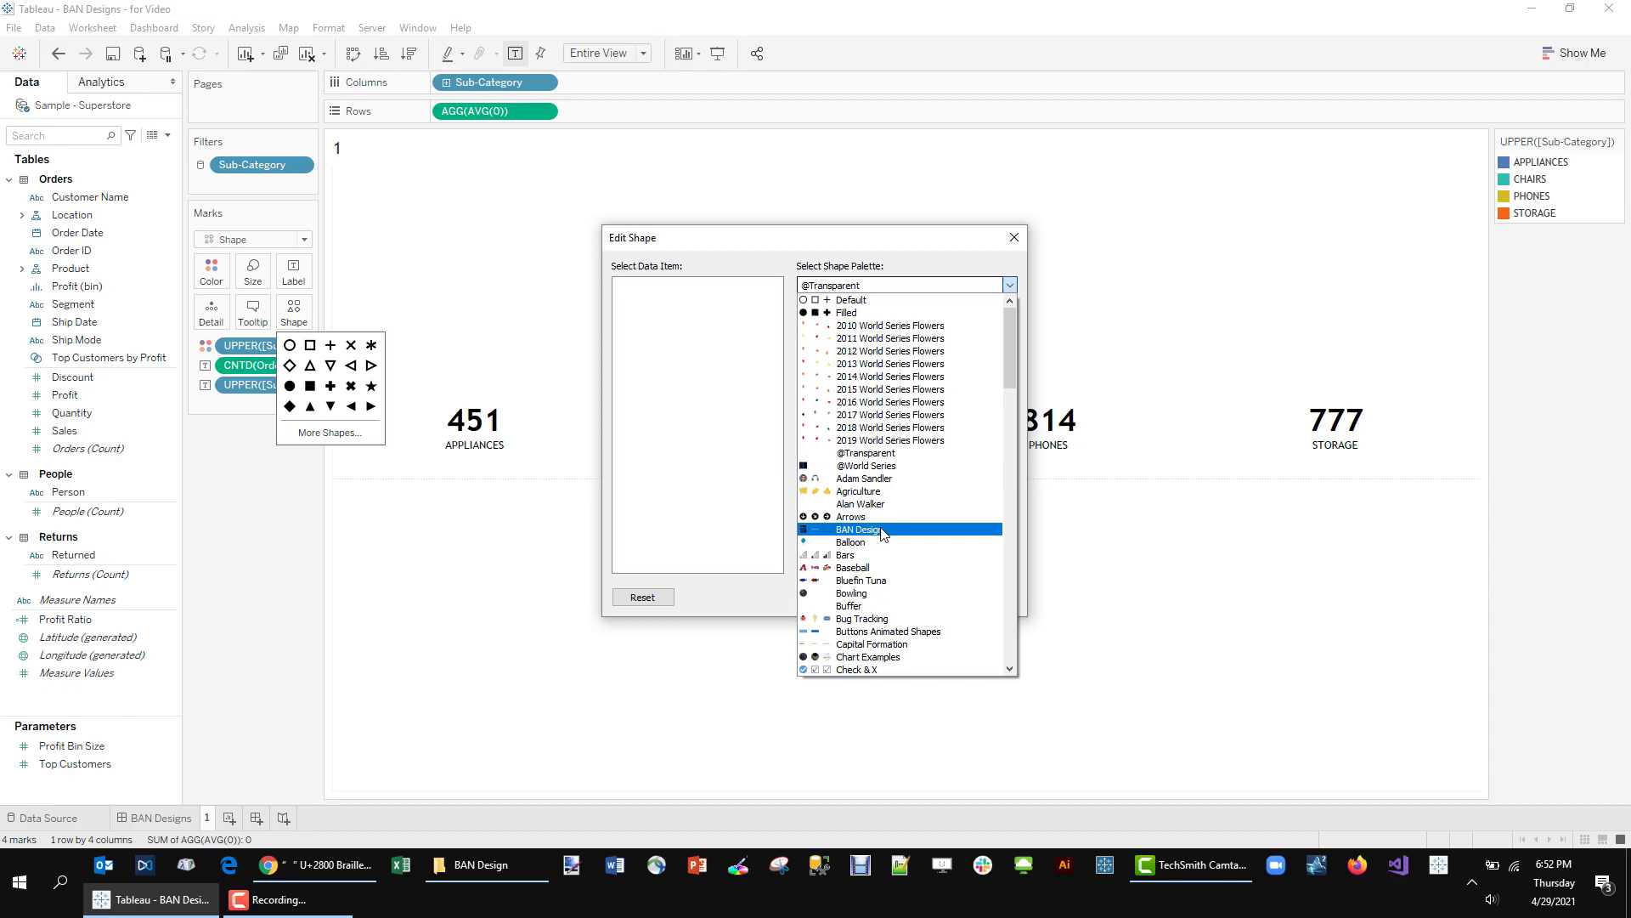
key(Return)
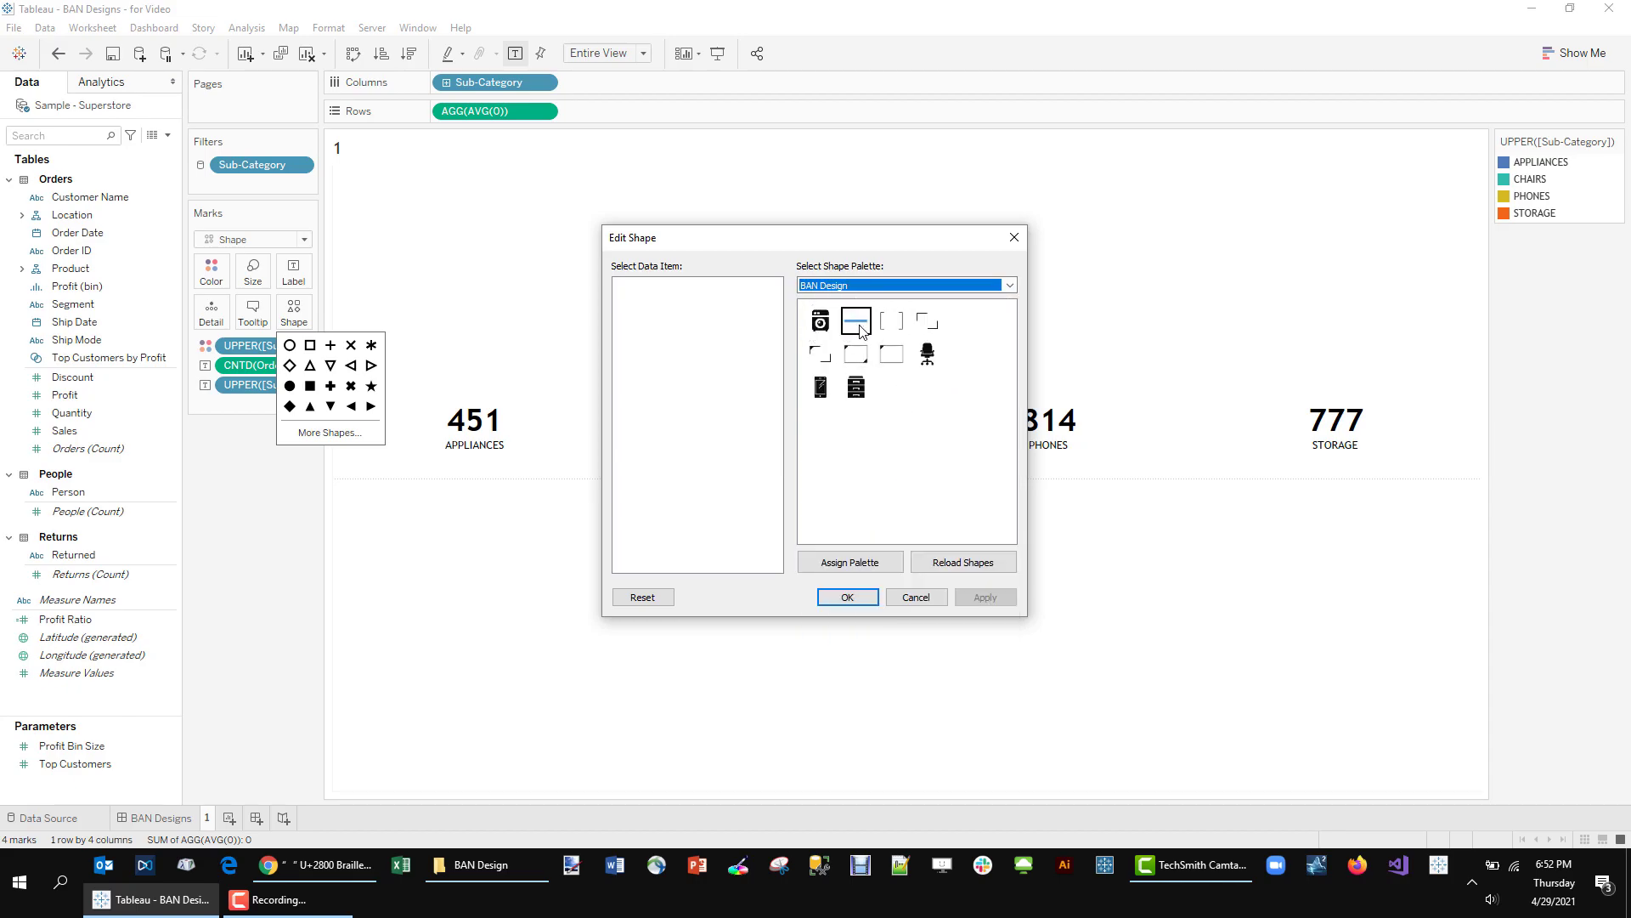
click(858, 327)
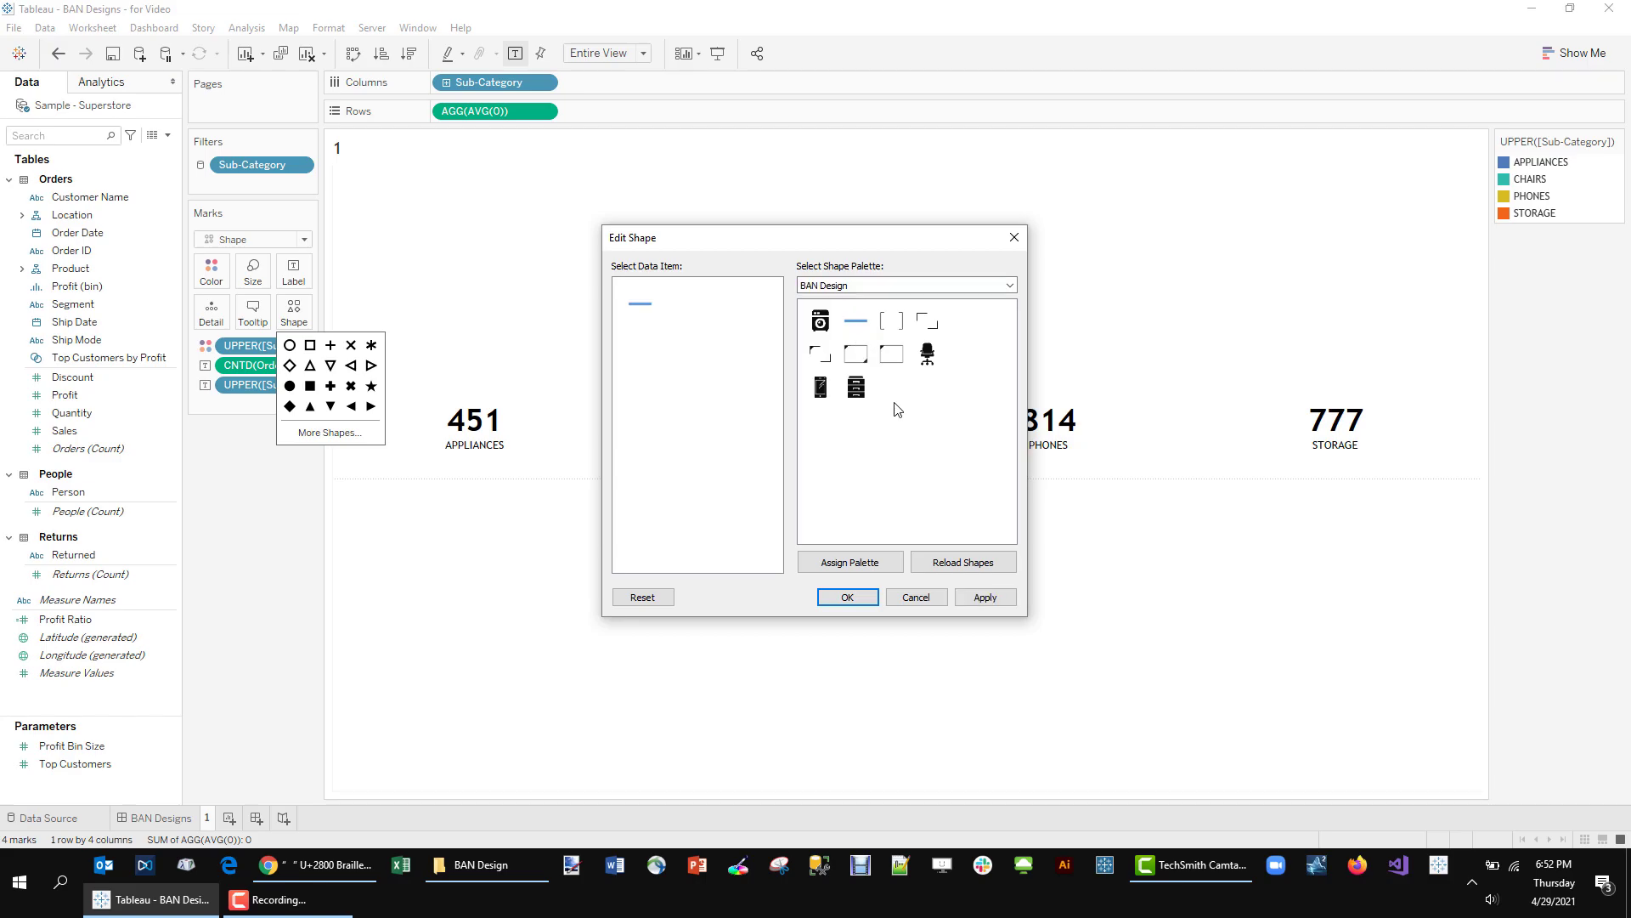
click(986, 597)
- Confirm the line shapes, widen them, and edit the label's empty third line
click(847, 597)
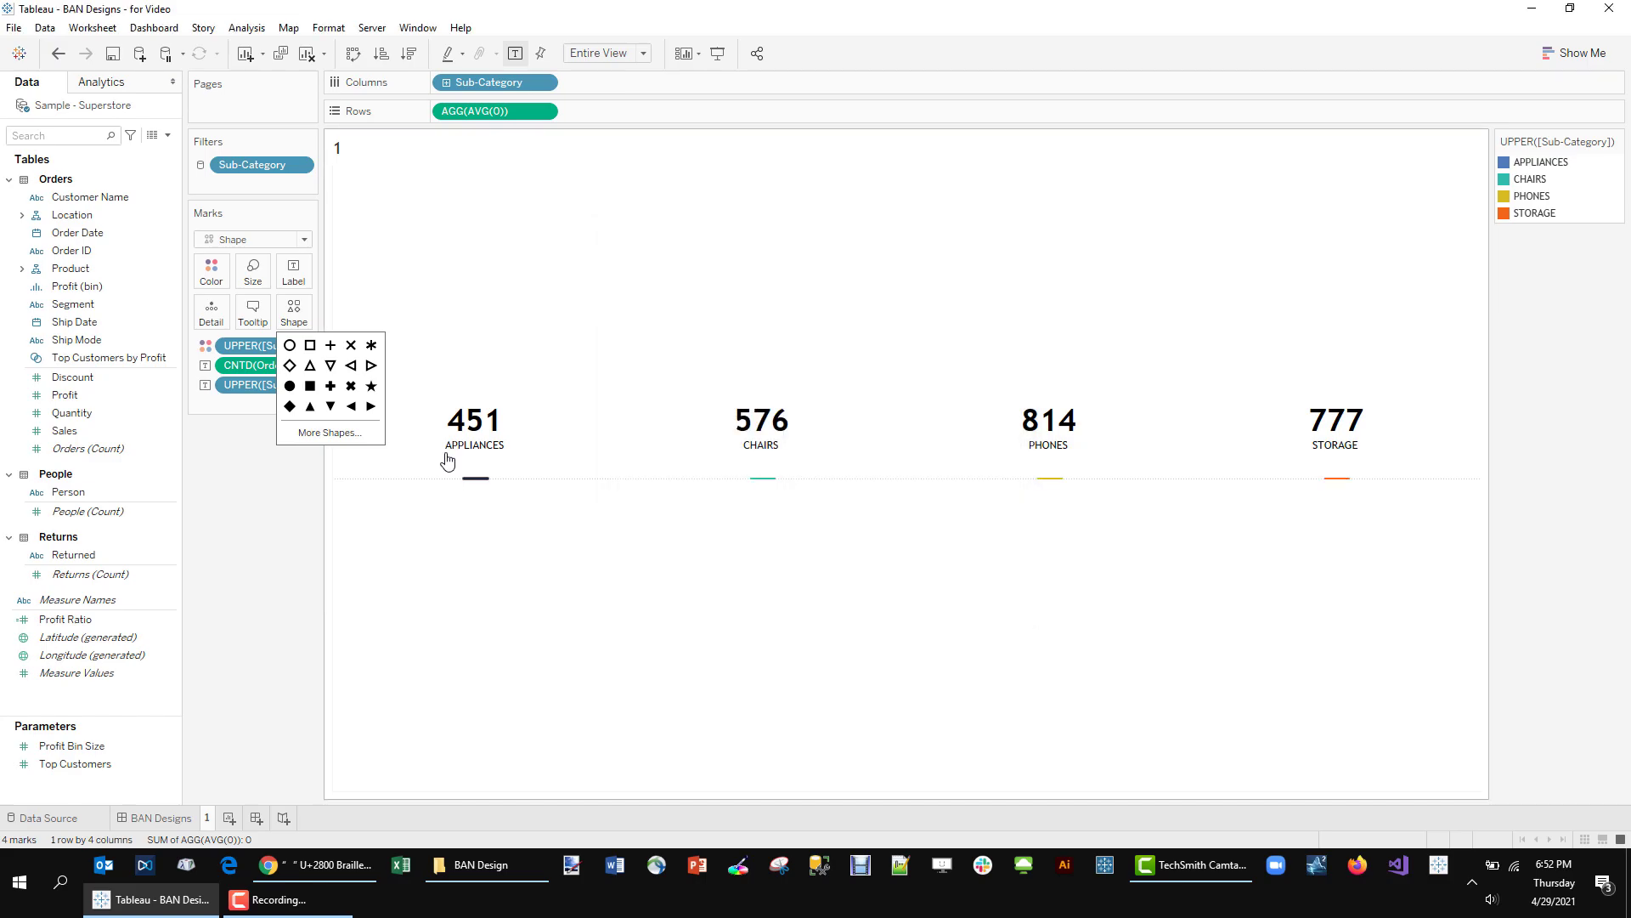
click(260, 292)
drag(283, 317, 318, 321)
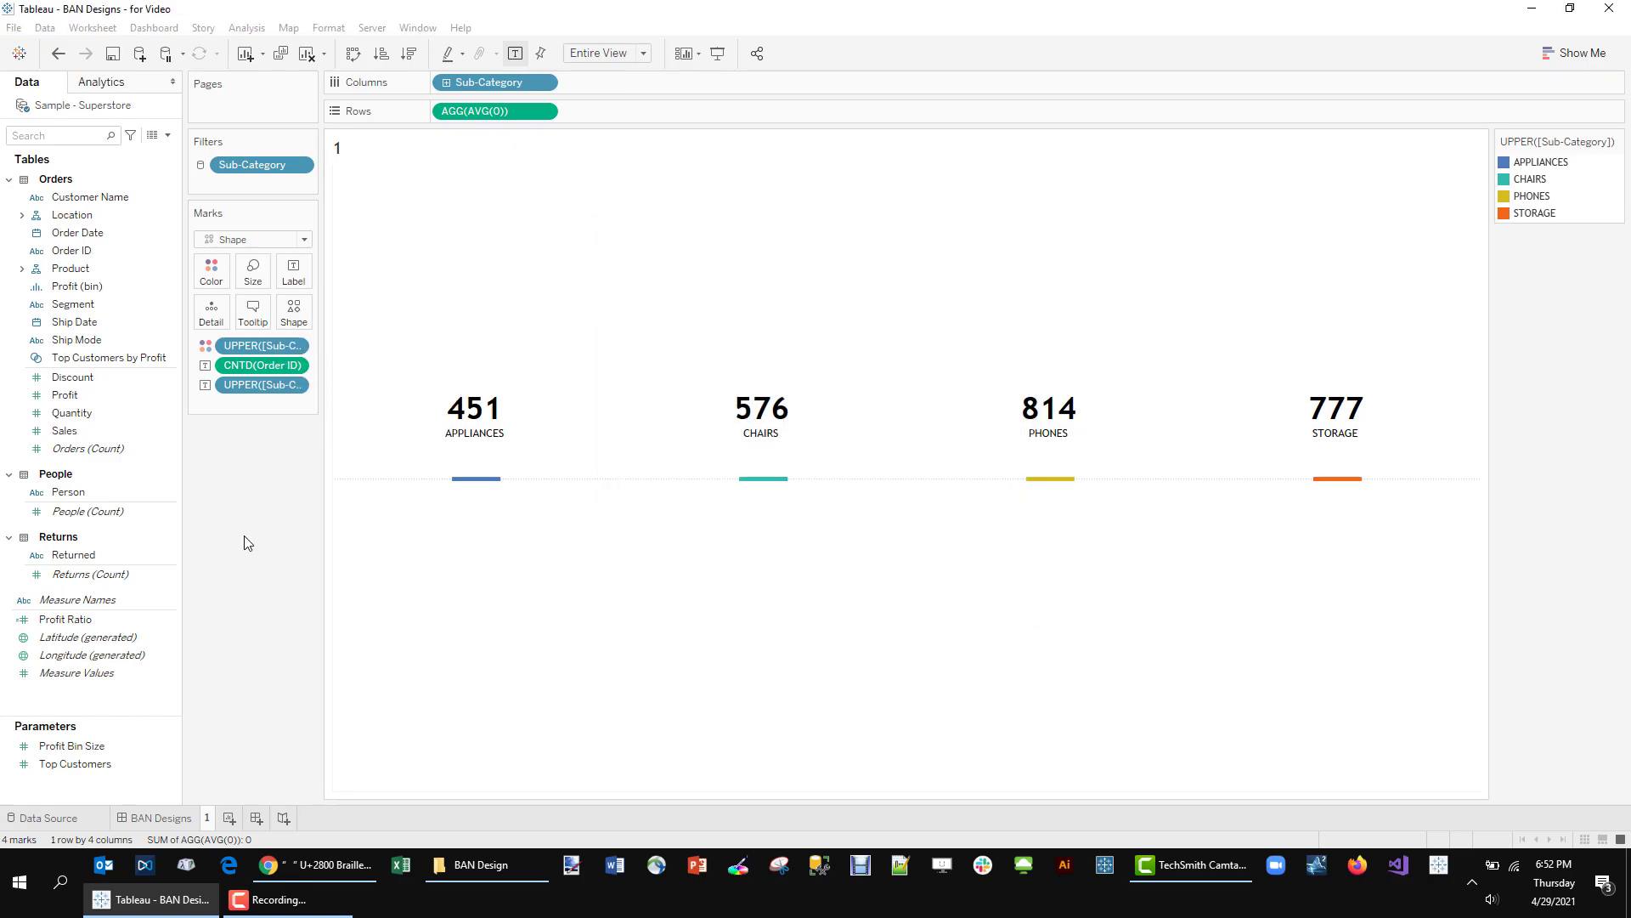
click(293, 270)
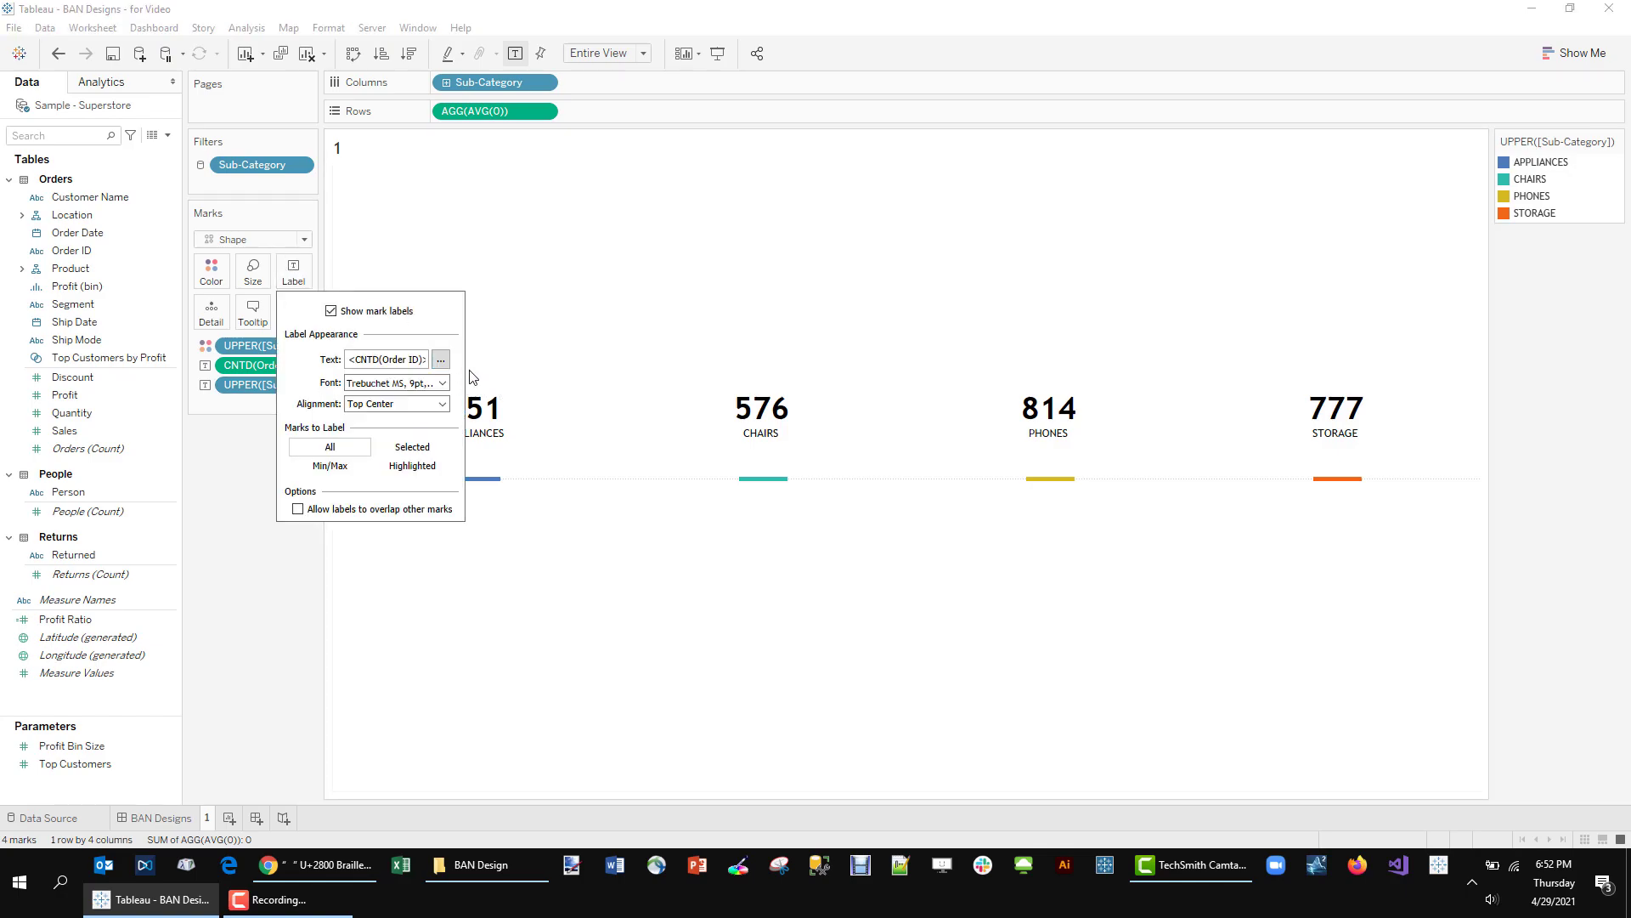
click(1303, 603)
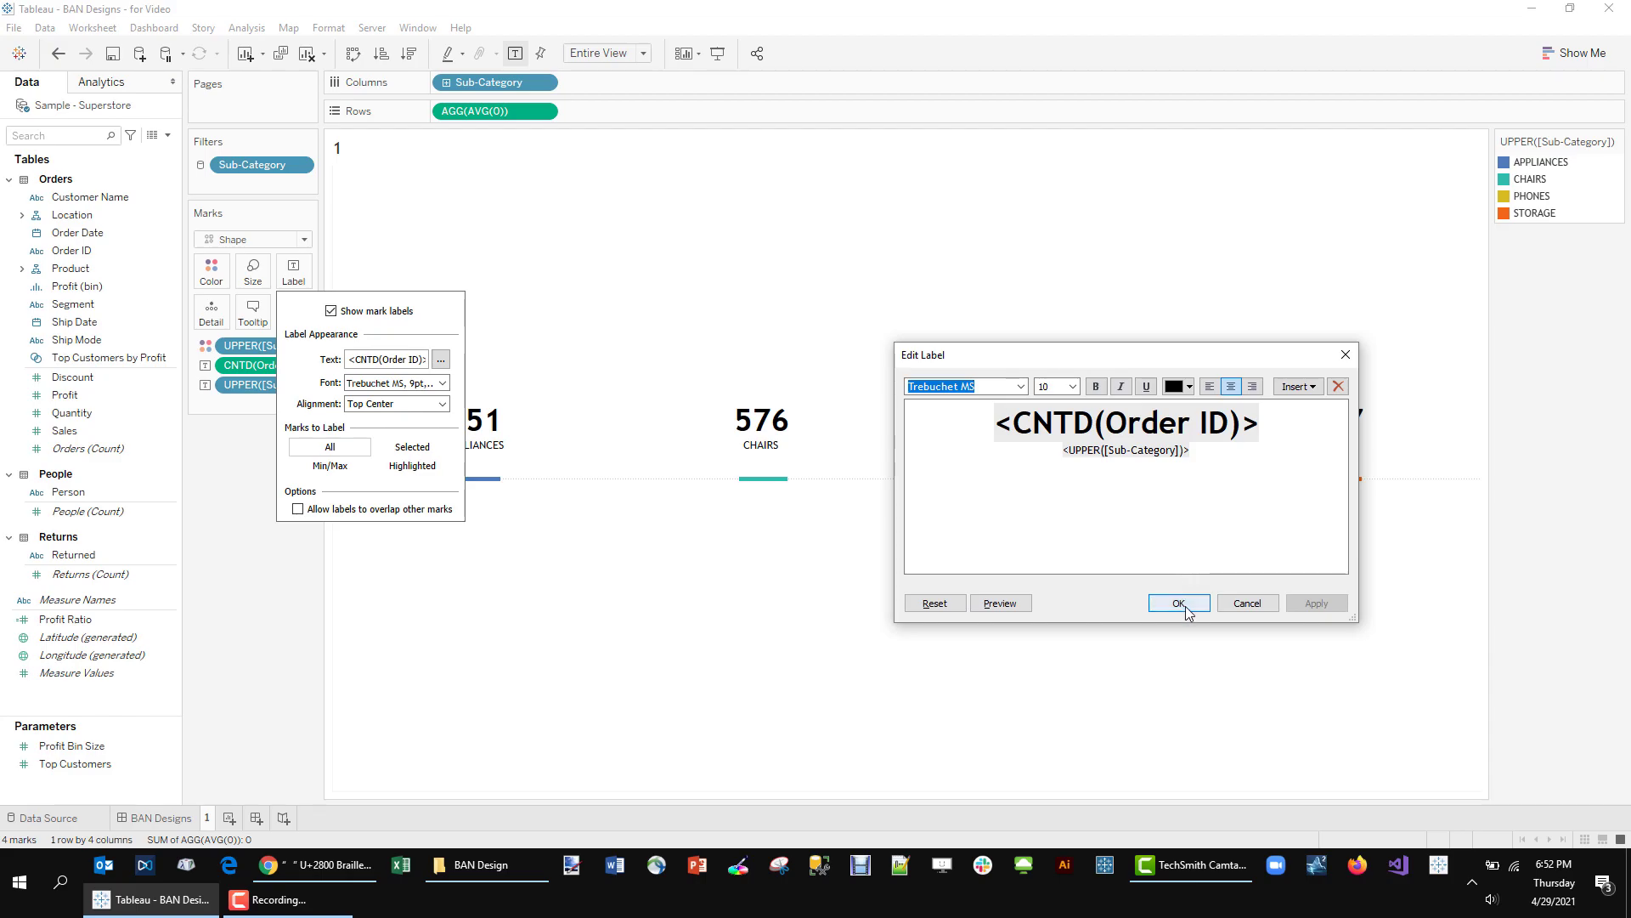
click(1162, 491)
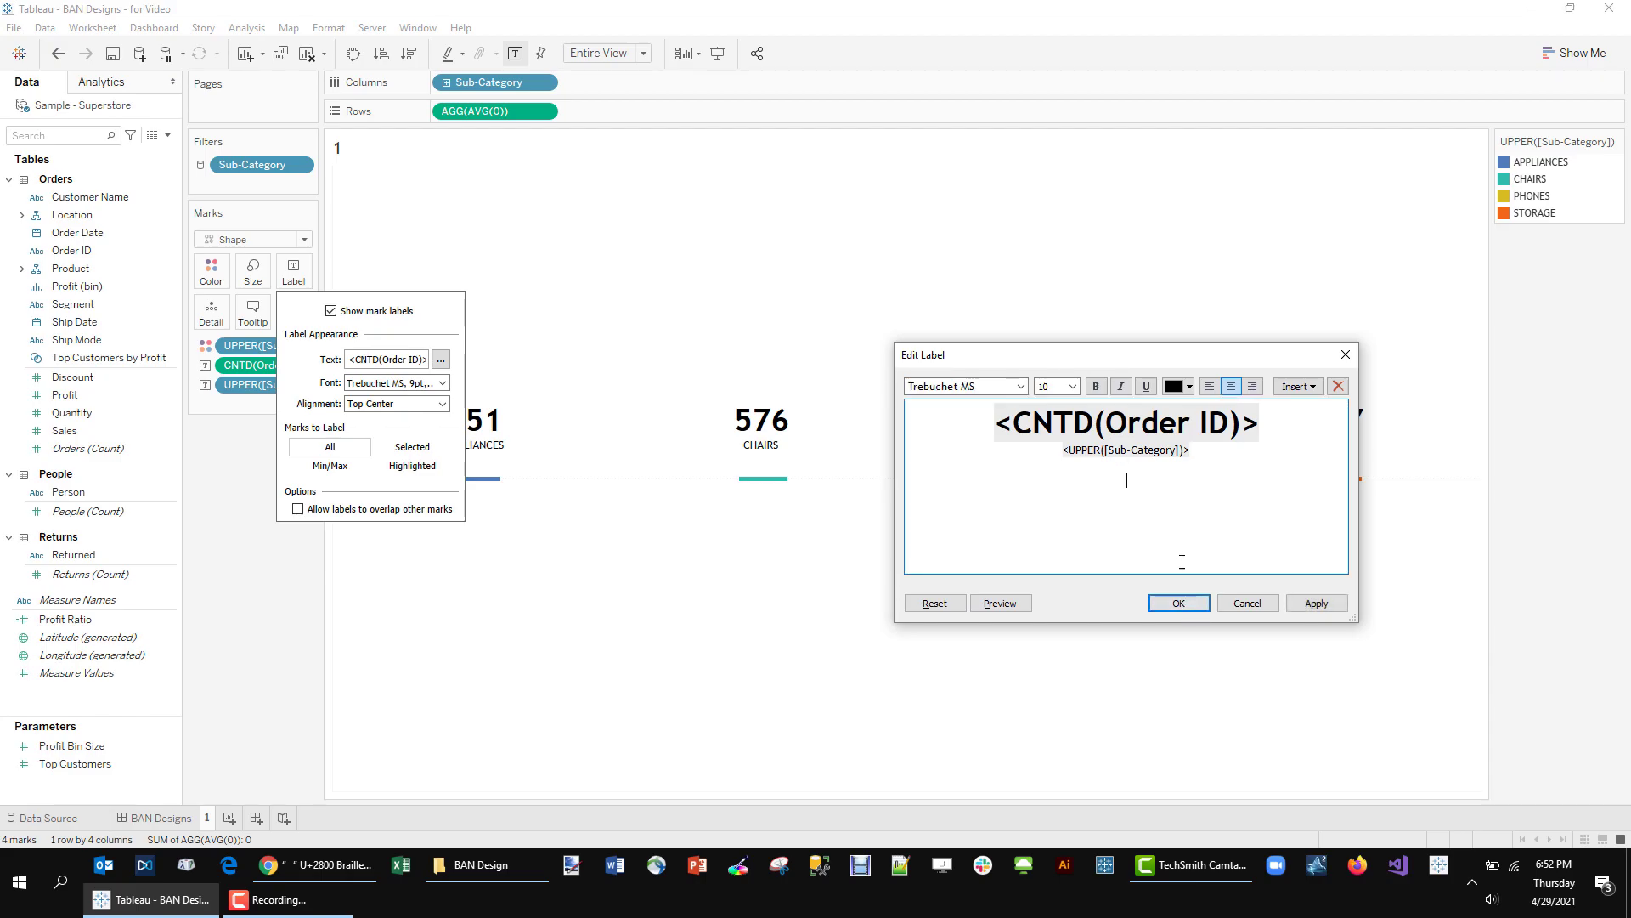
click(1181, 603)
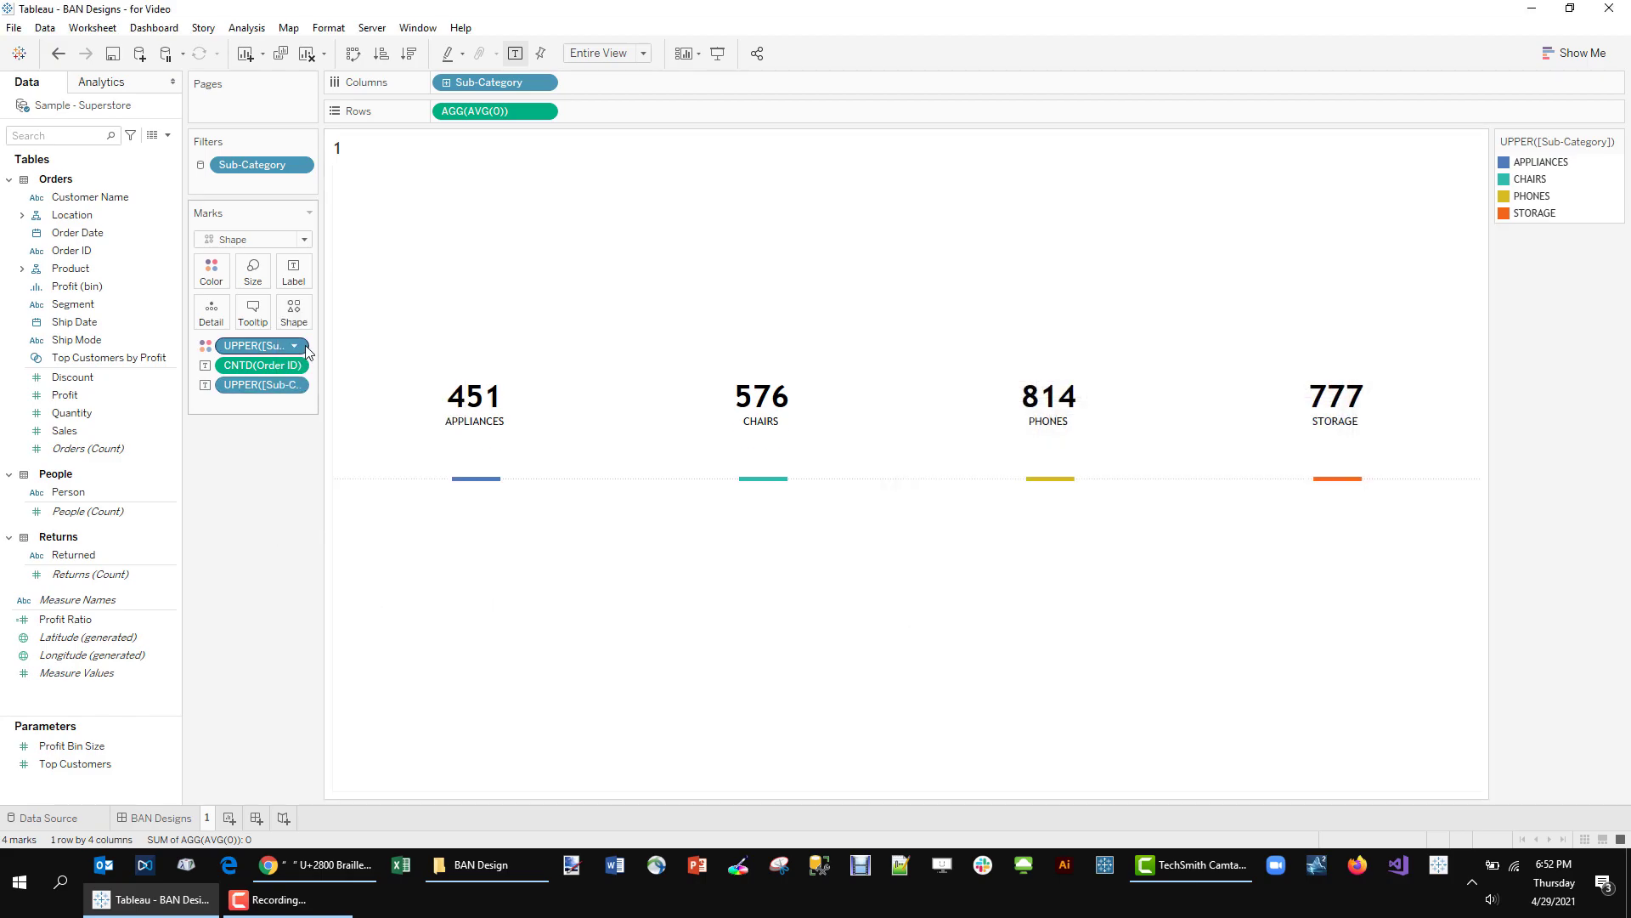
- Set the label alignment to Middle Center and reapply the label text
click(293, 272)
click(399, 404)
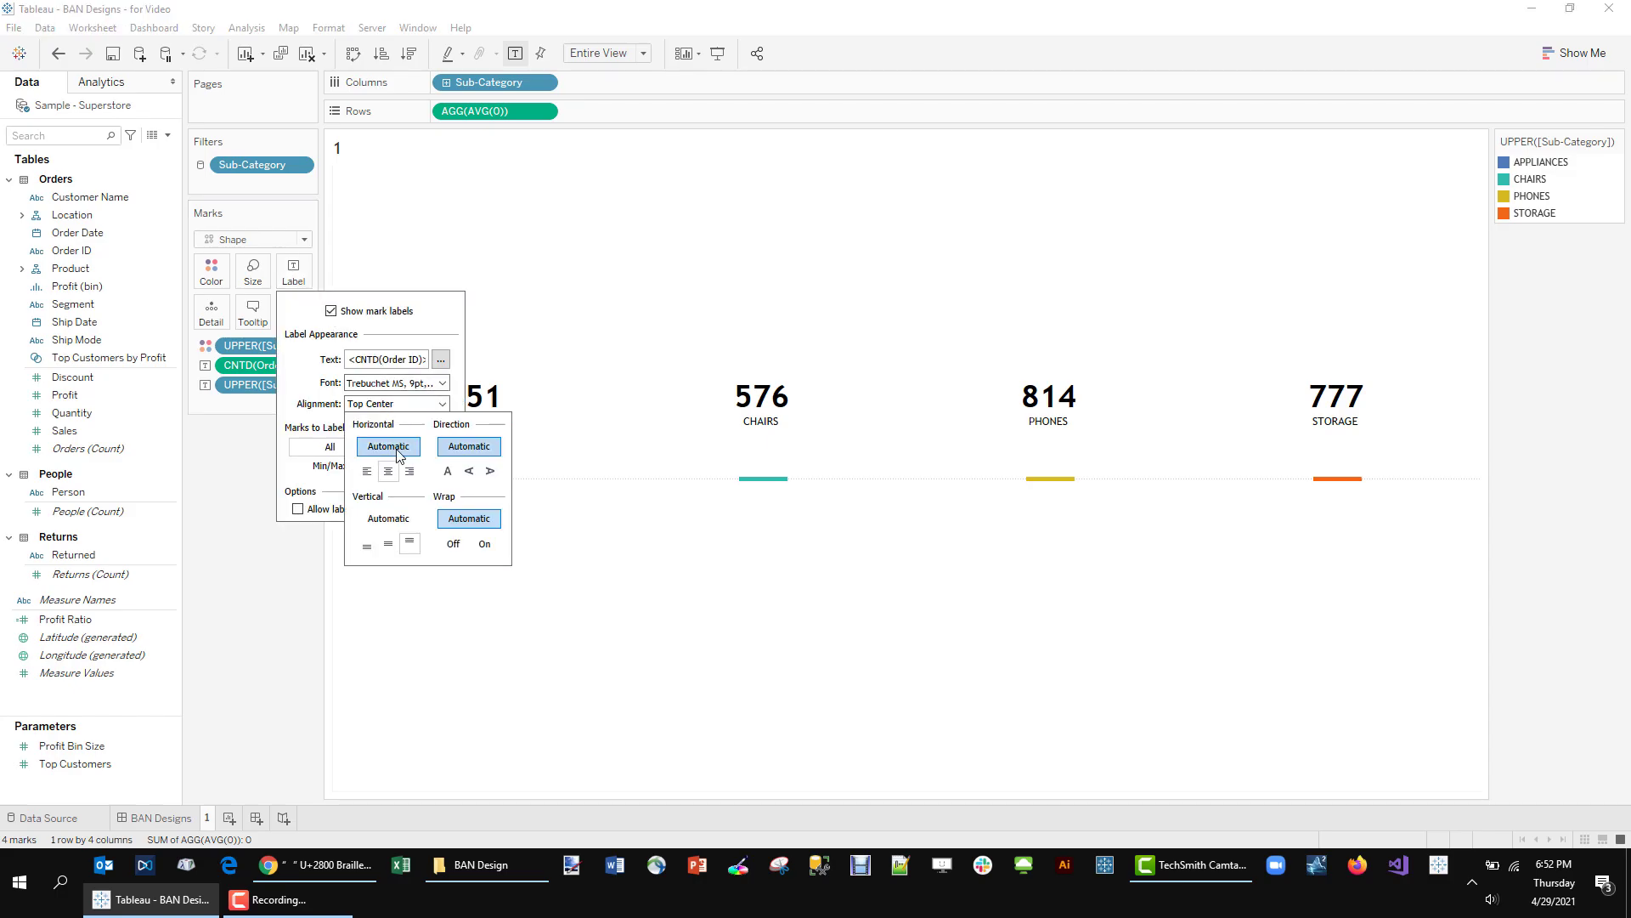
click(388, 544)
click(334, 547)
click(293, 272)
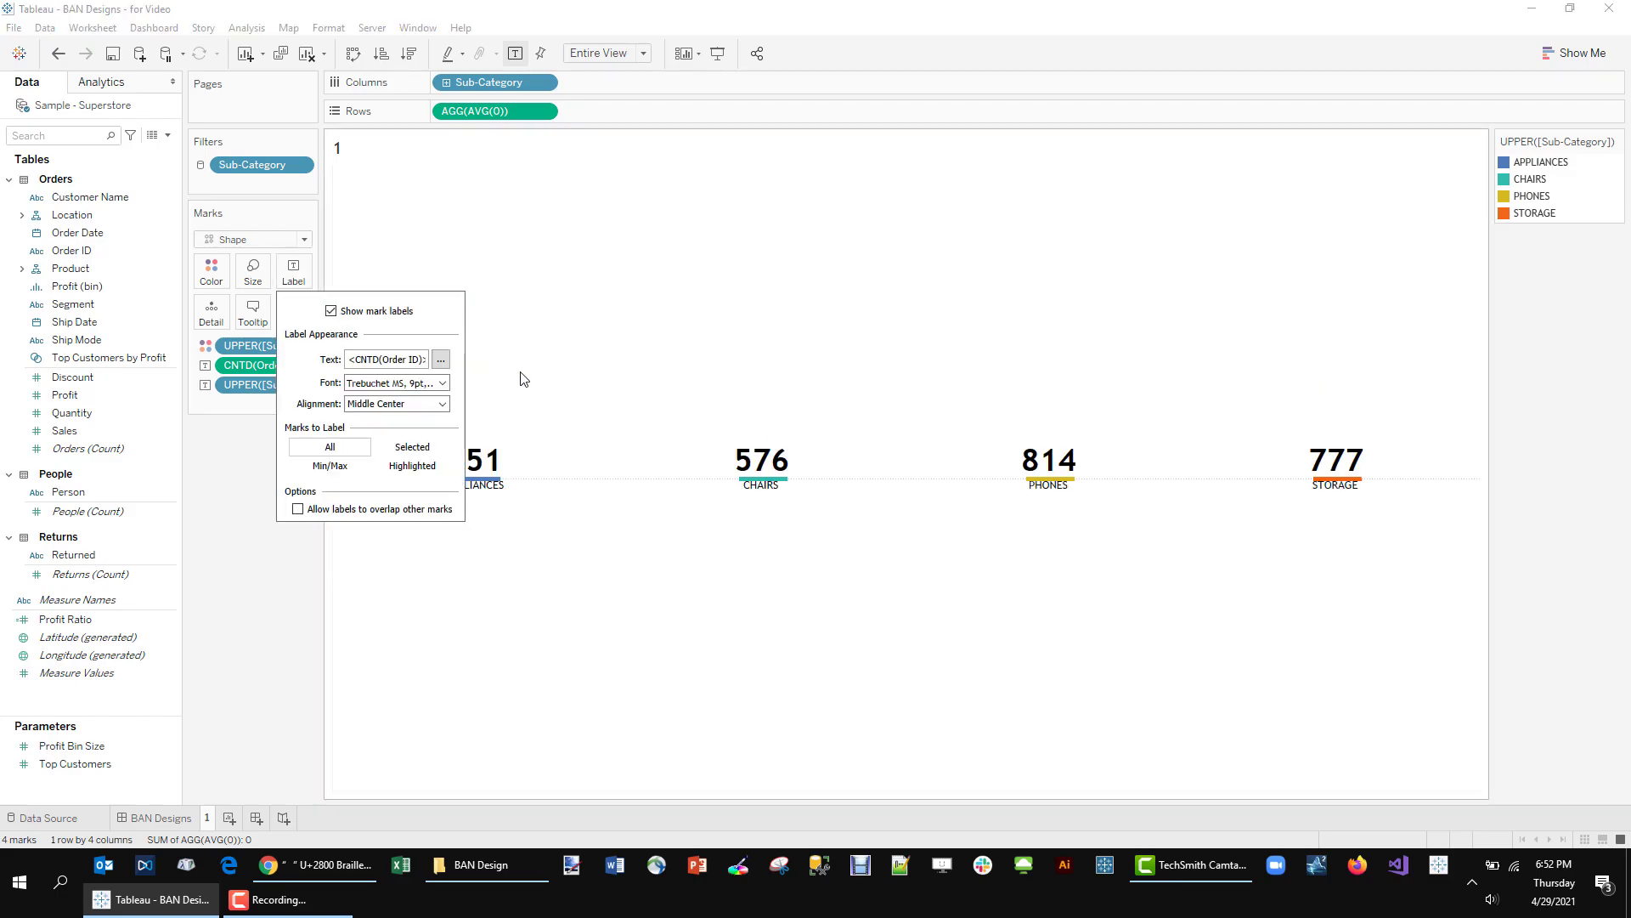
click(441, 361)
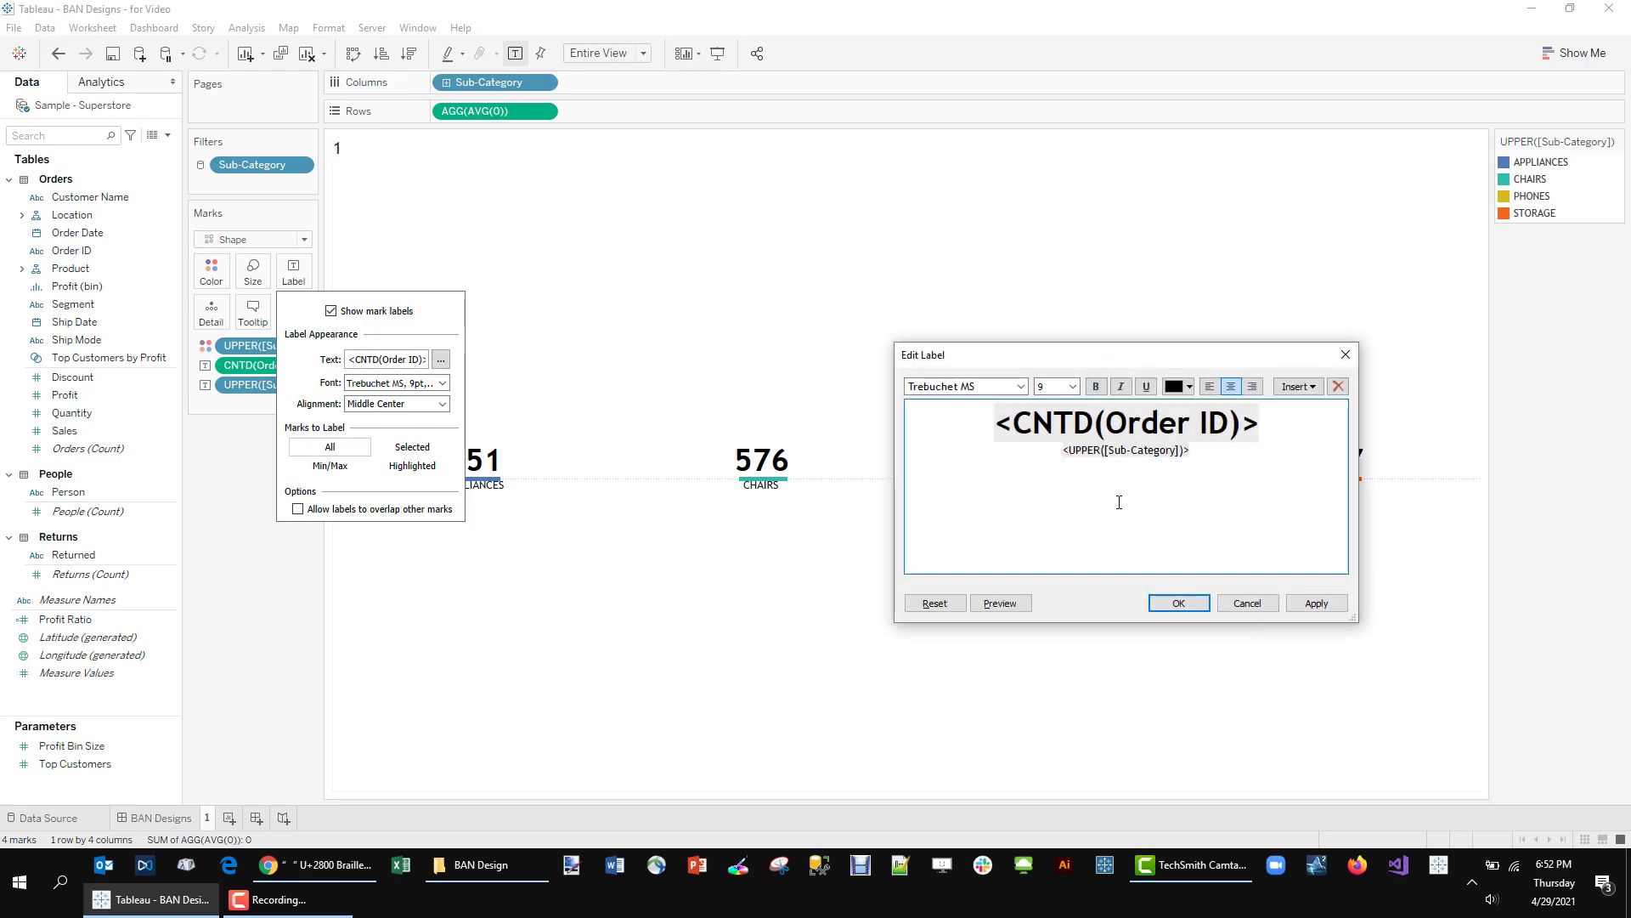
click(1313, 603)
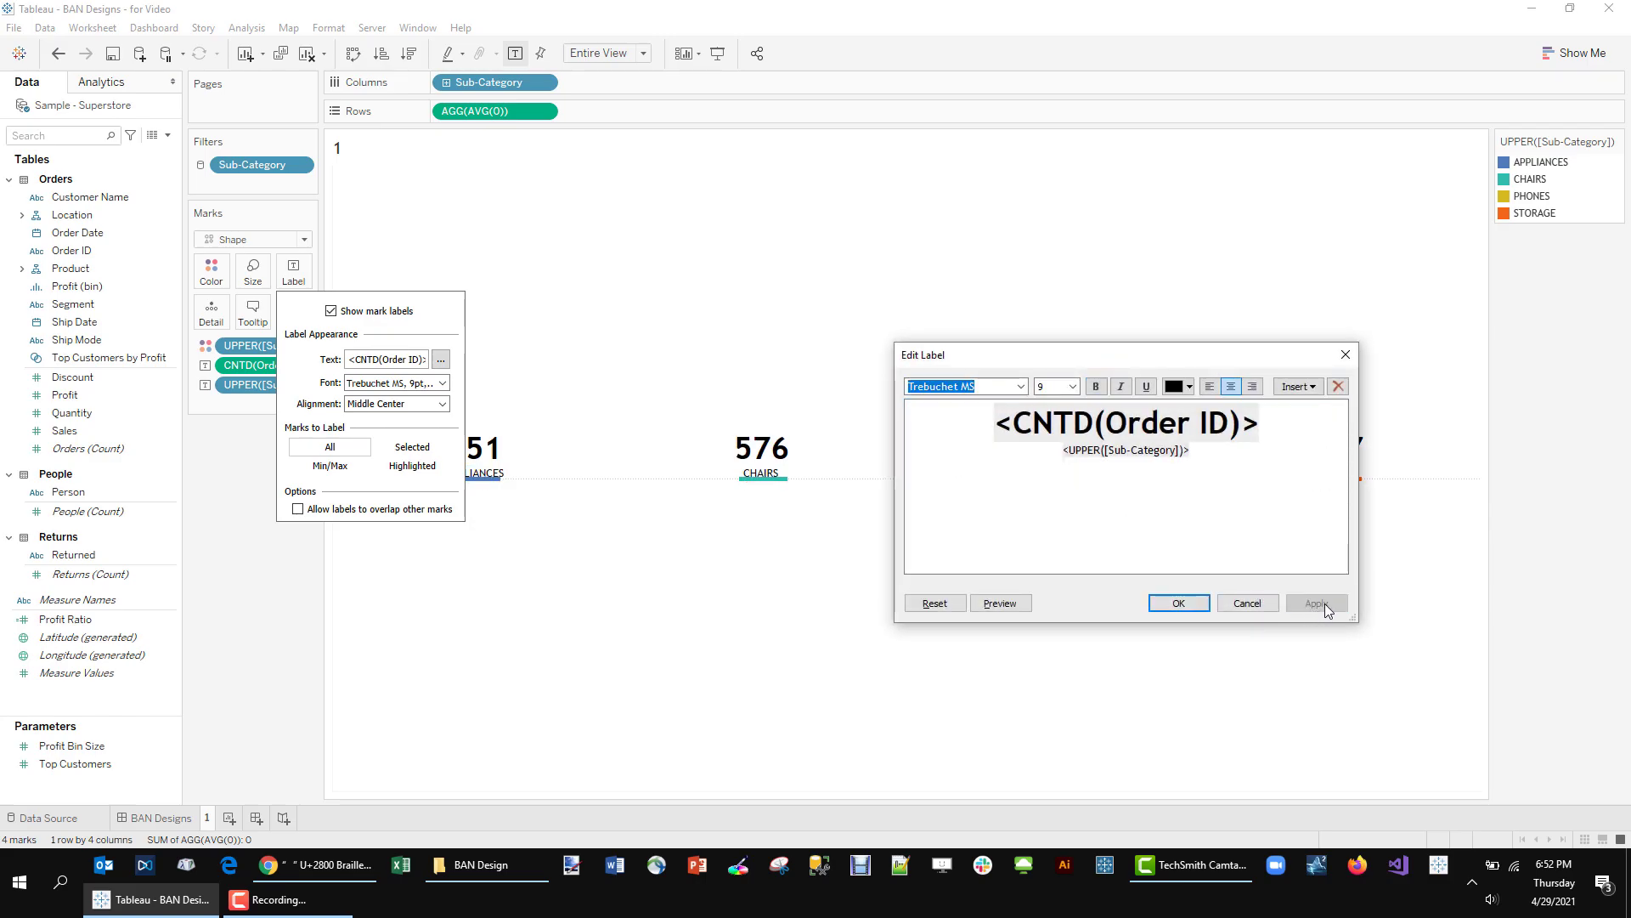
click(1198, 609)
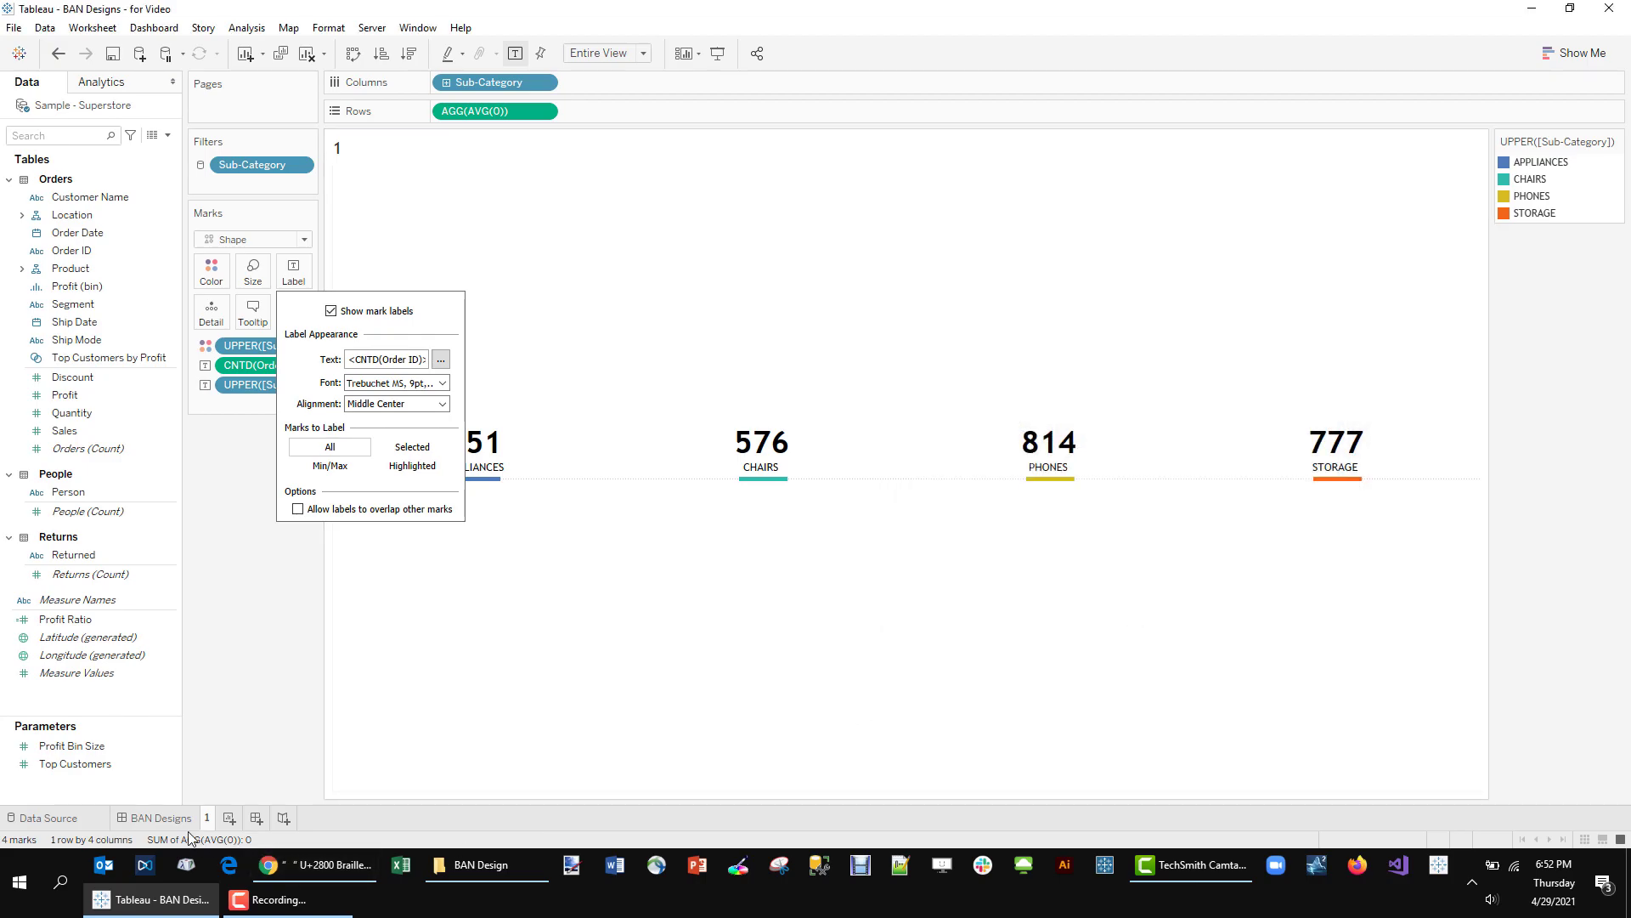
click(265, 631)
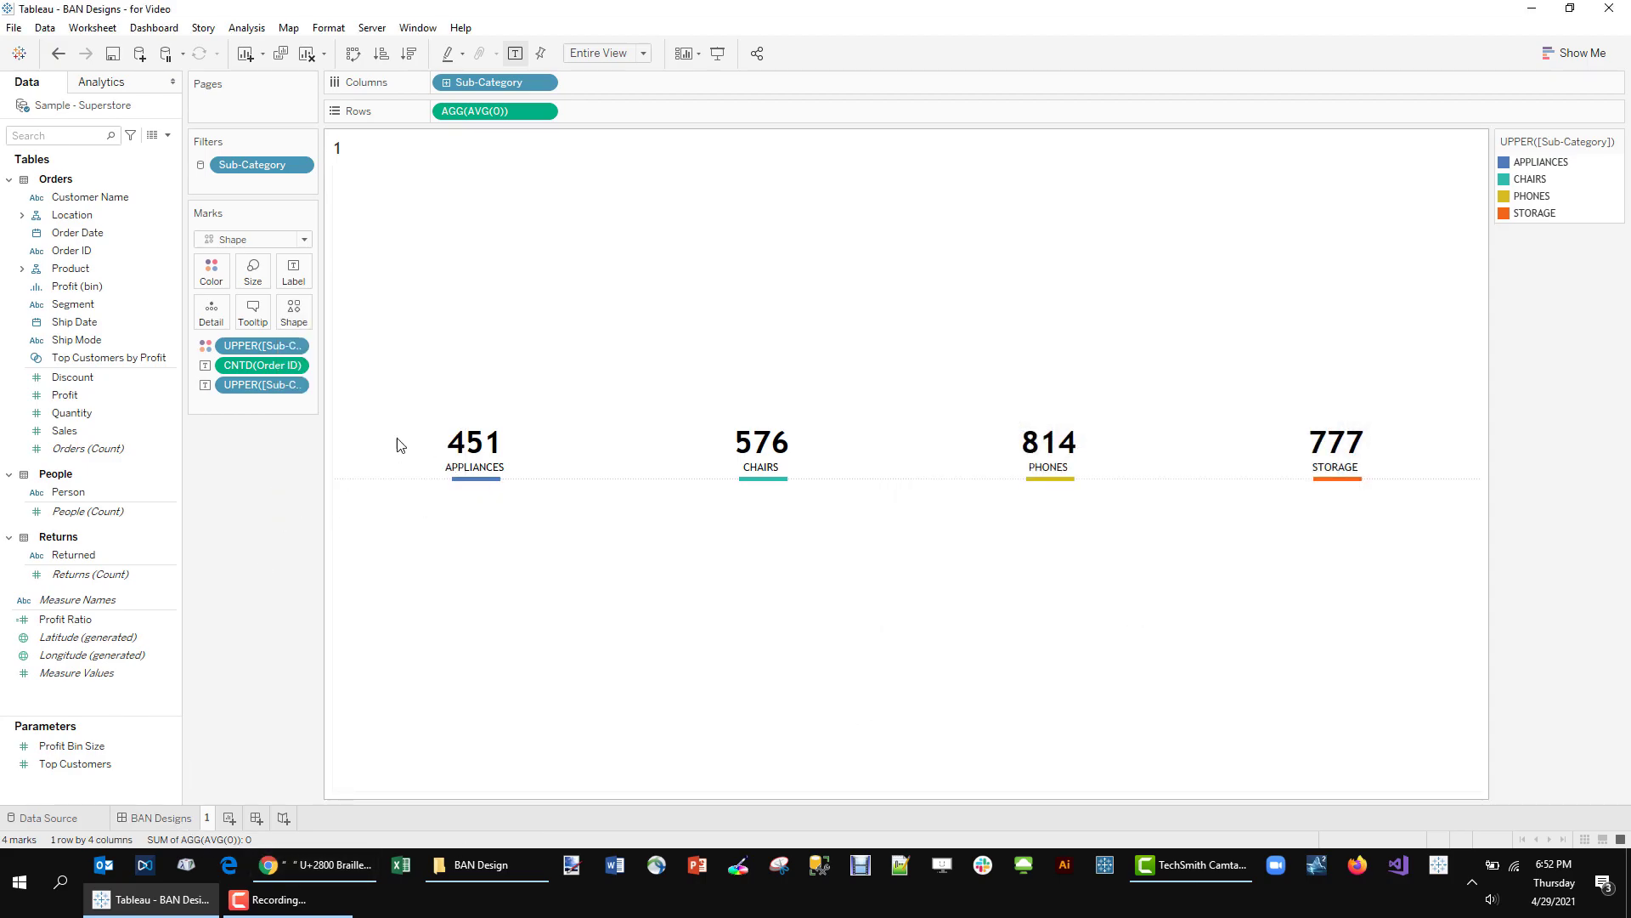
- Widen the coloured bars under the four BANs using the mark size slider
click(259, 266)
drag(320, 313, 332, 321)
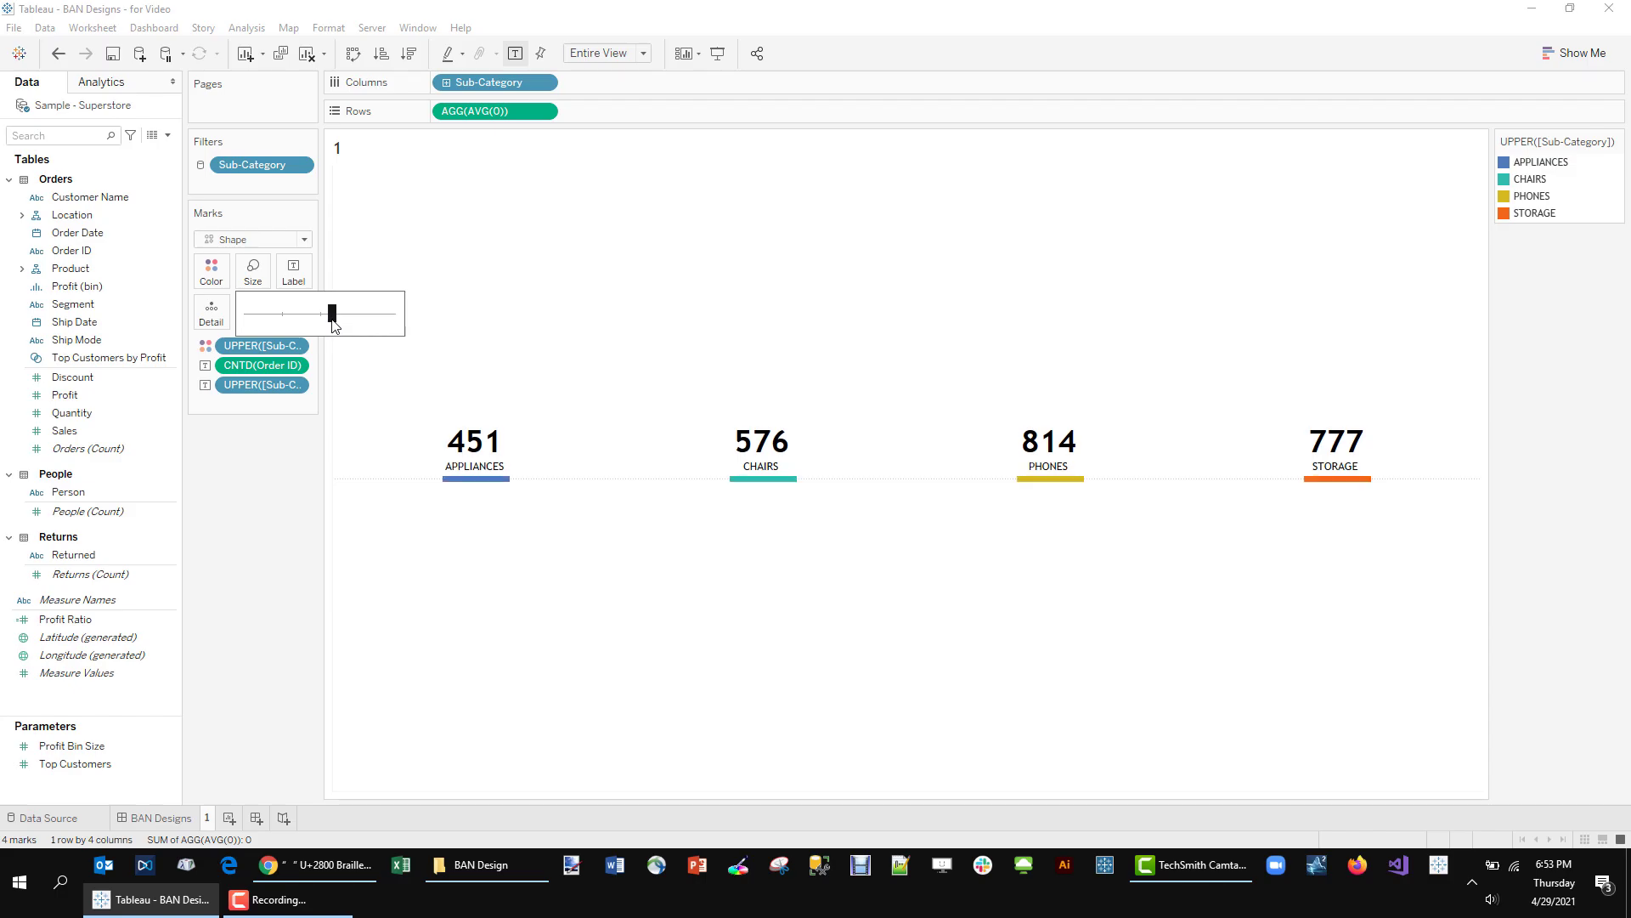
click(276, 590)
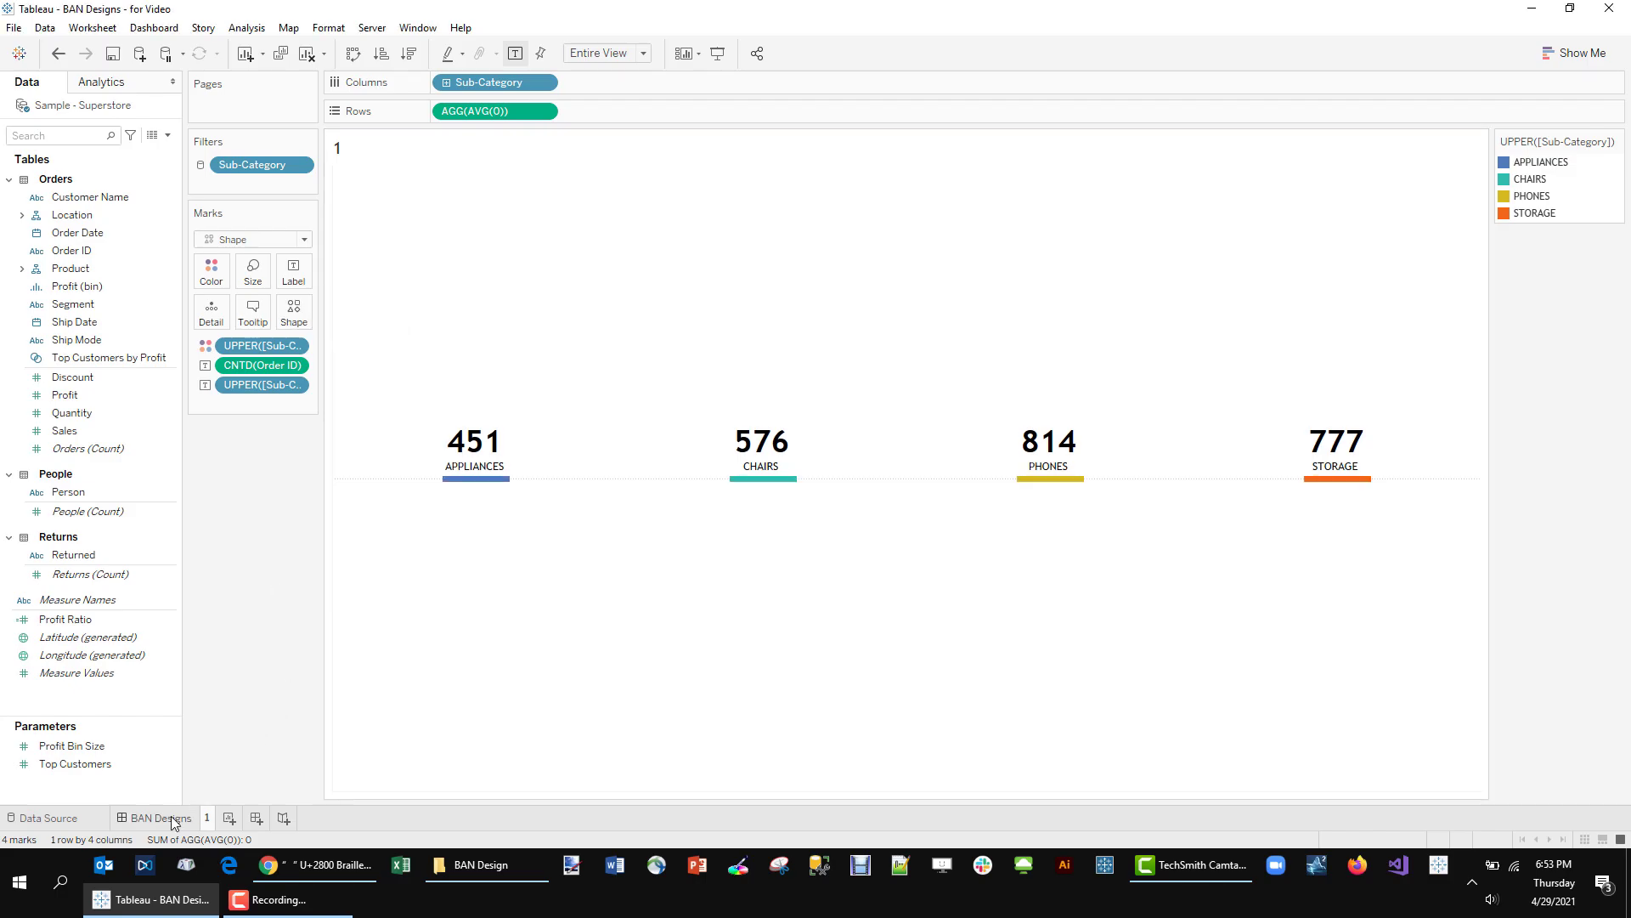
- Compare the widened bars against the designs on the BAN Designs dashboard
mouse_move(166, 816)
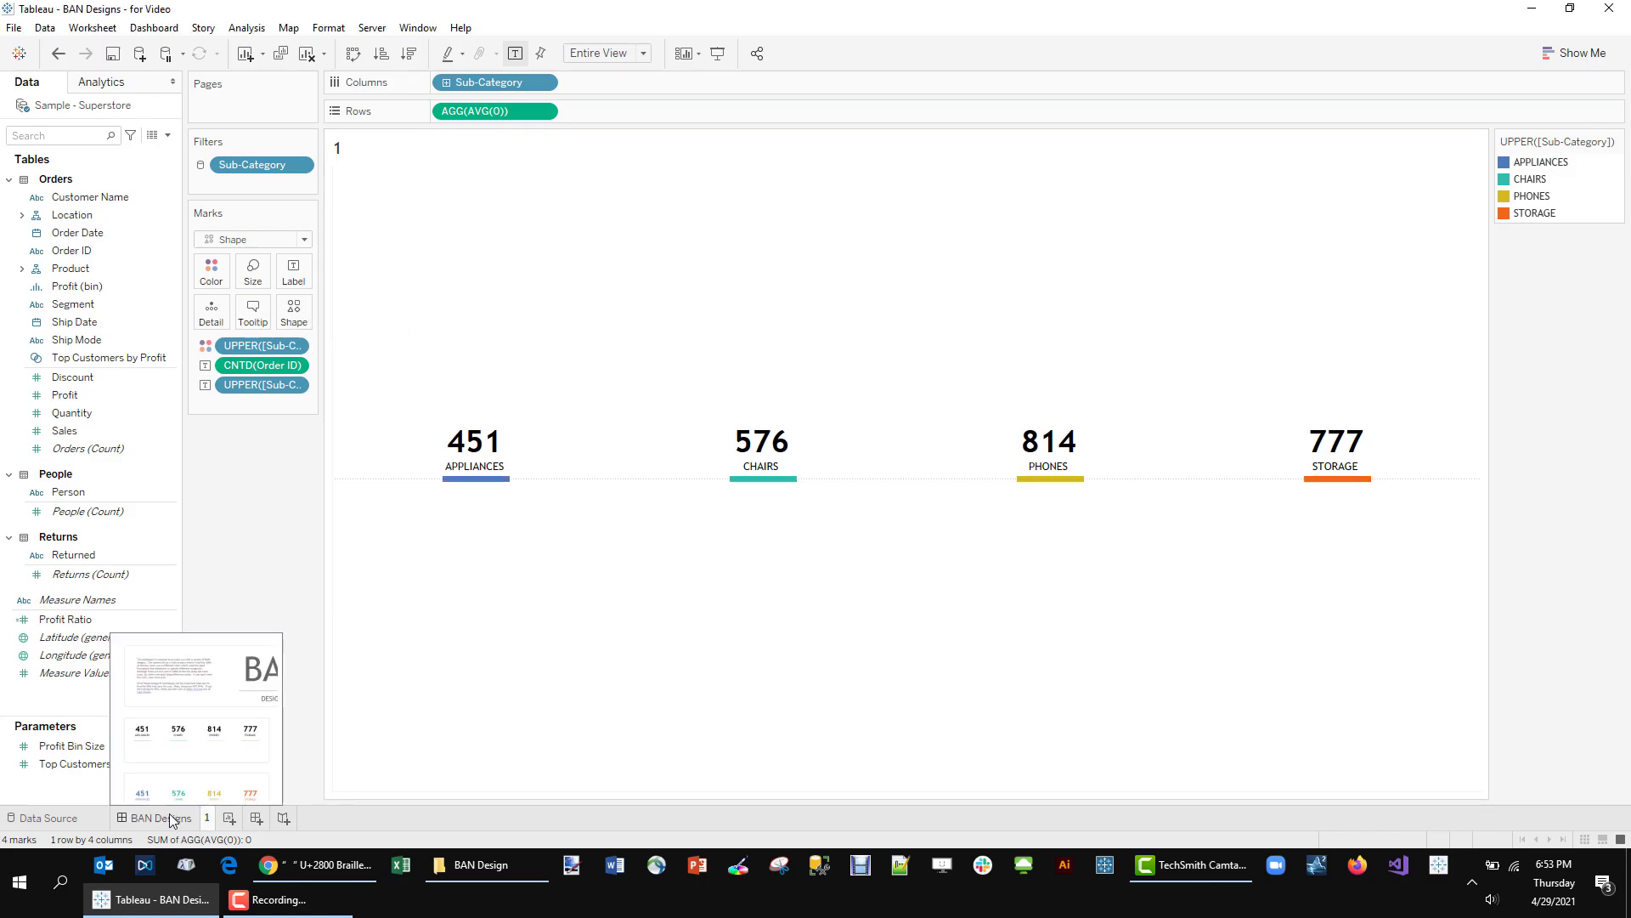
click(170, 816)
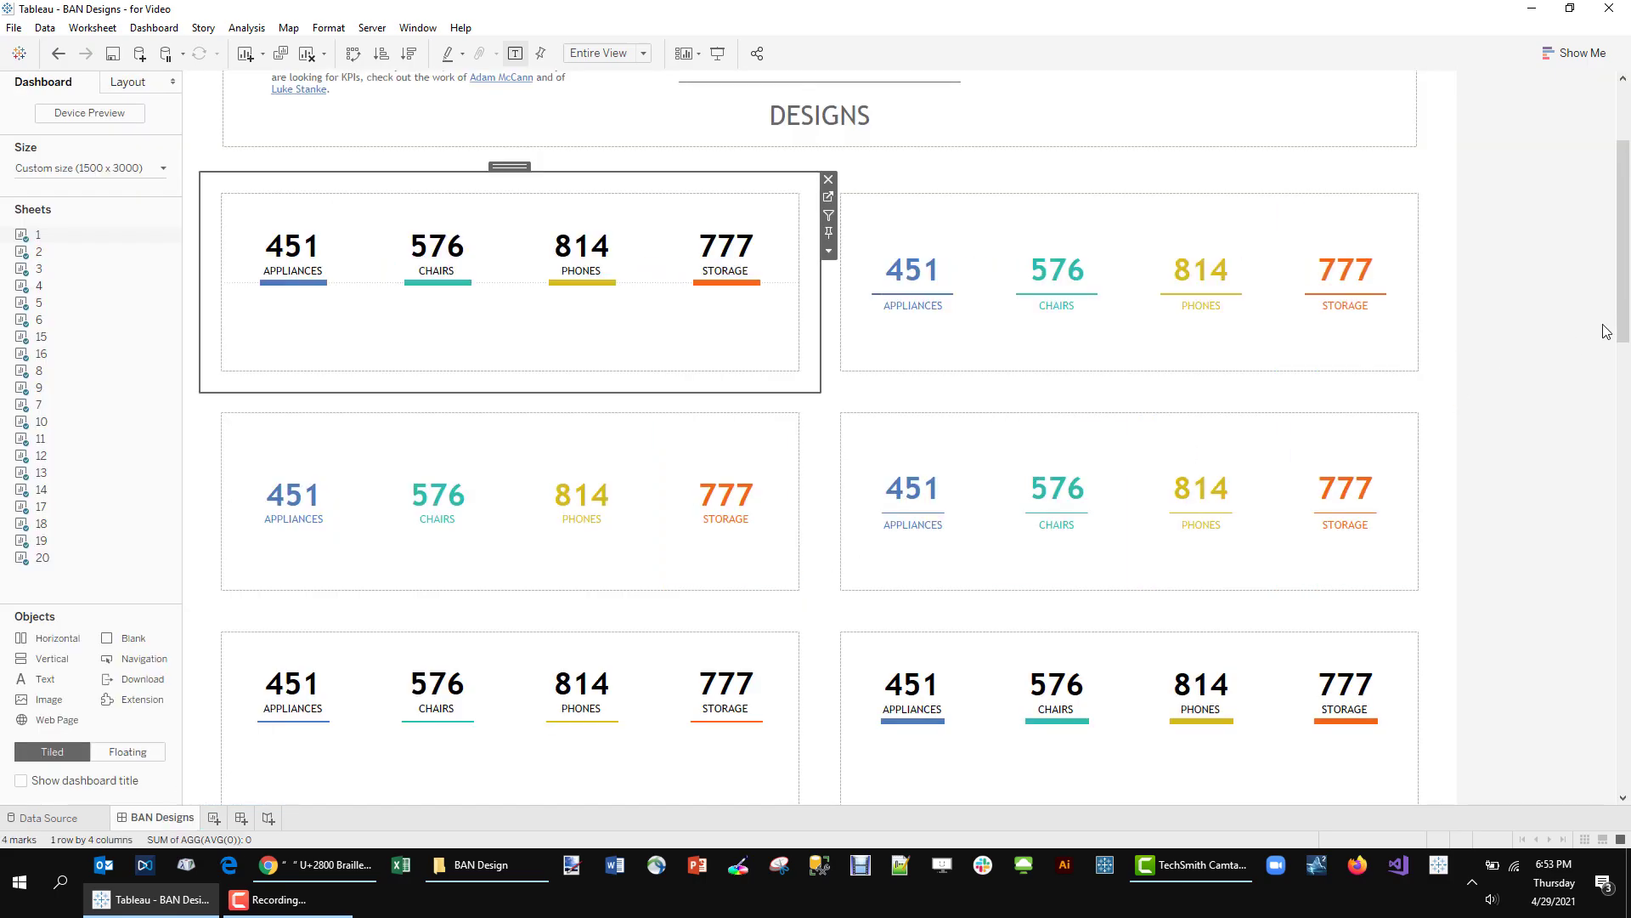
drag(1615, 323, 1615, 459)
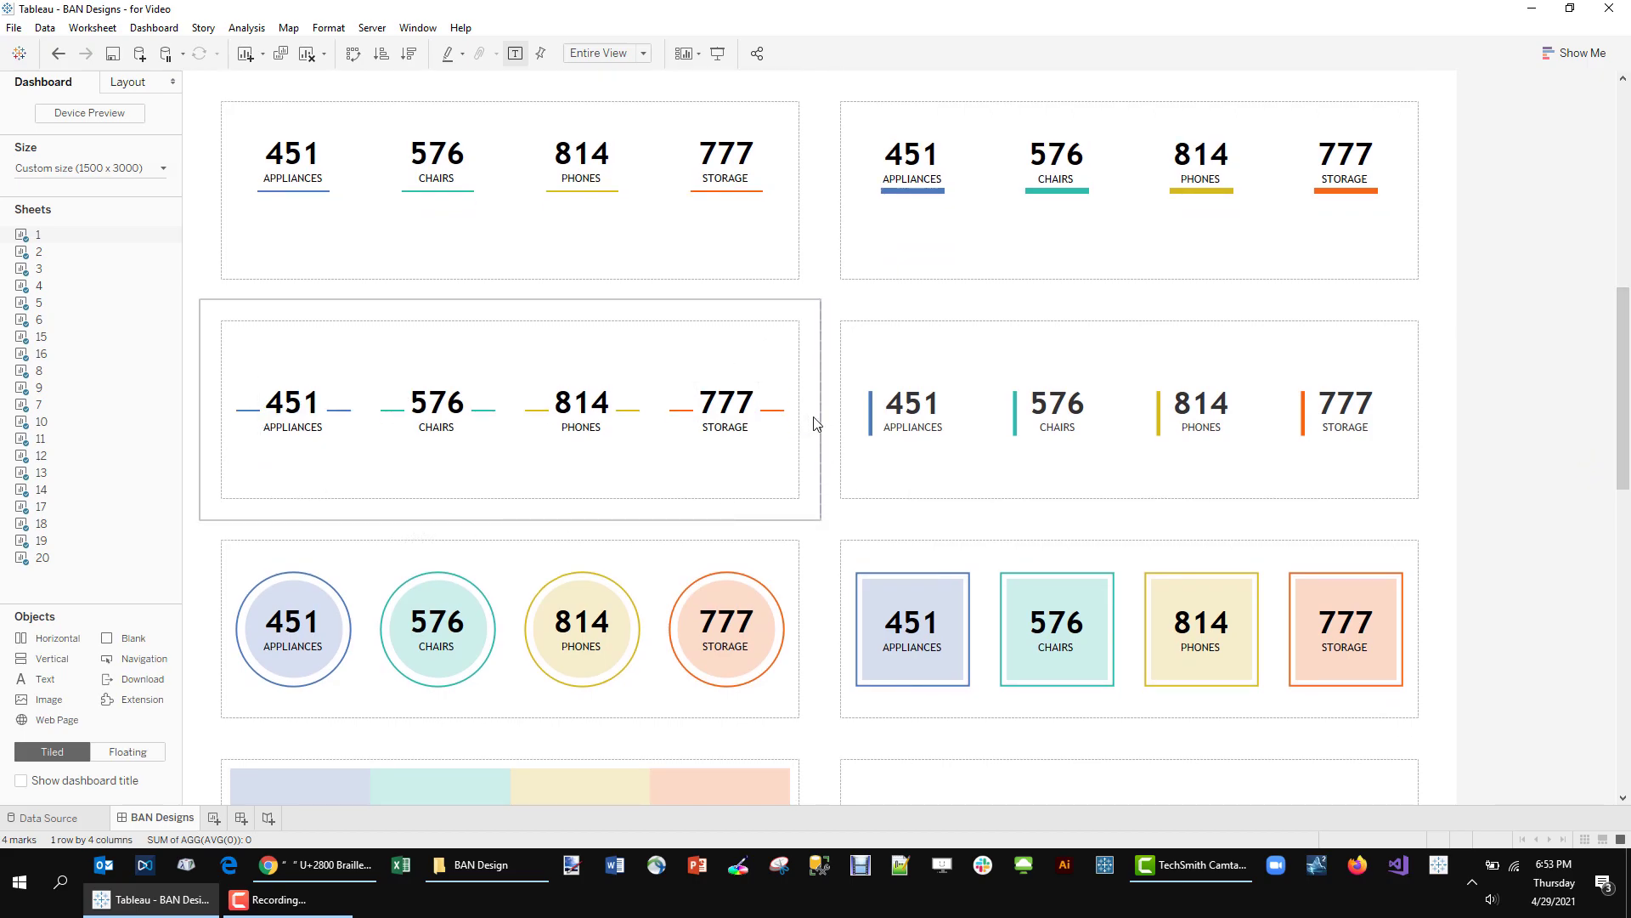
drag(1623, 431, 1628, 270)
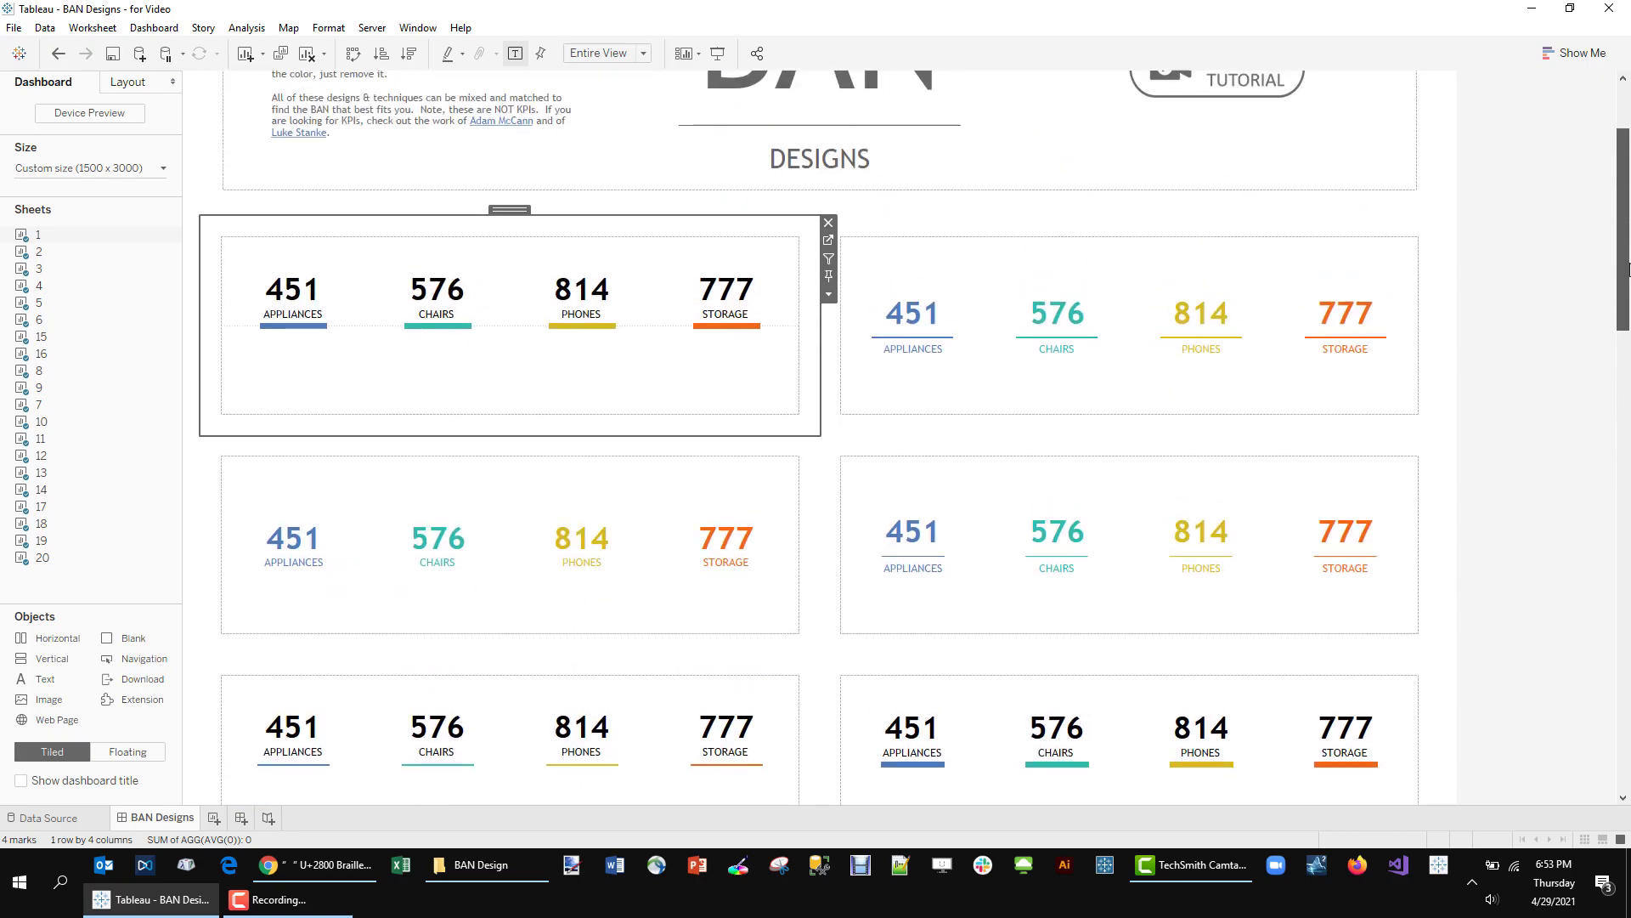
- On worksheet 1, remove the sub-category colouring and switch the marks to Text
click(829, 276)
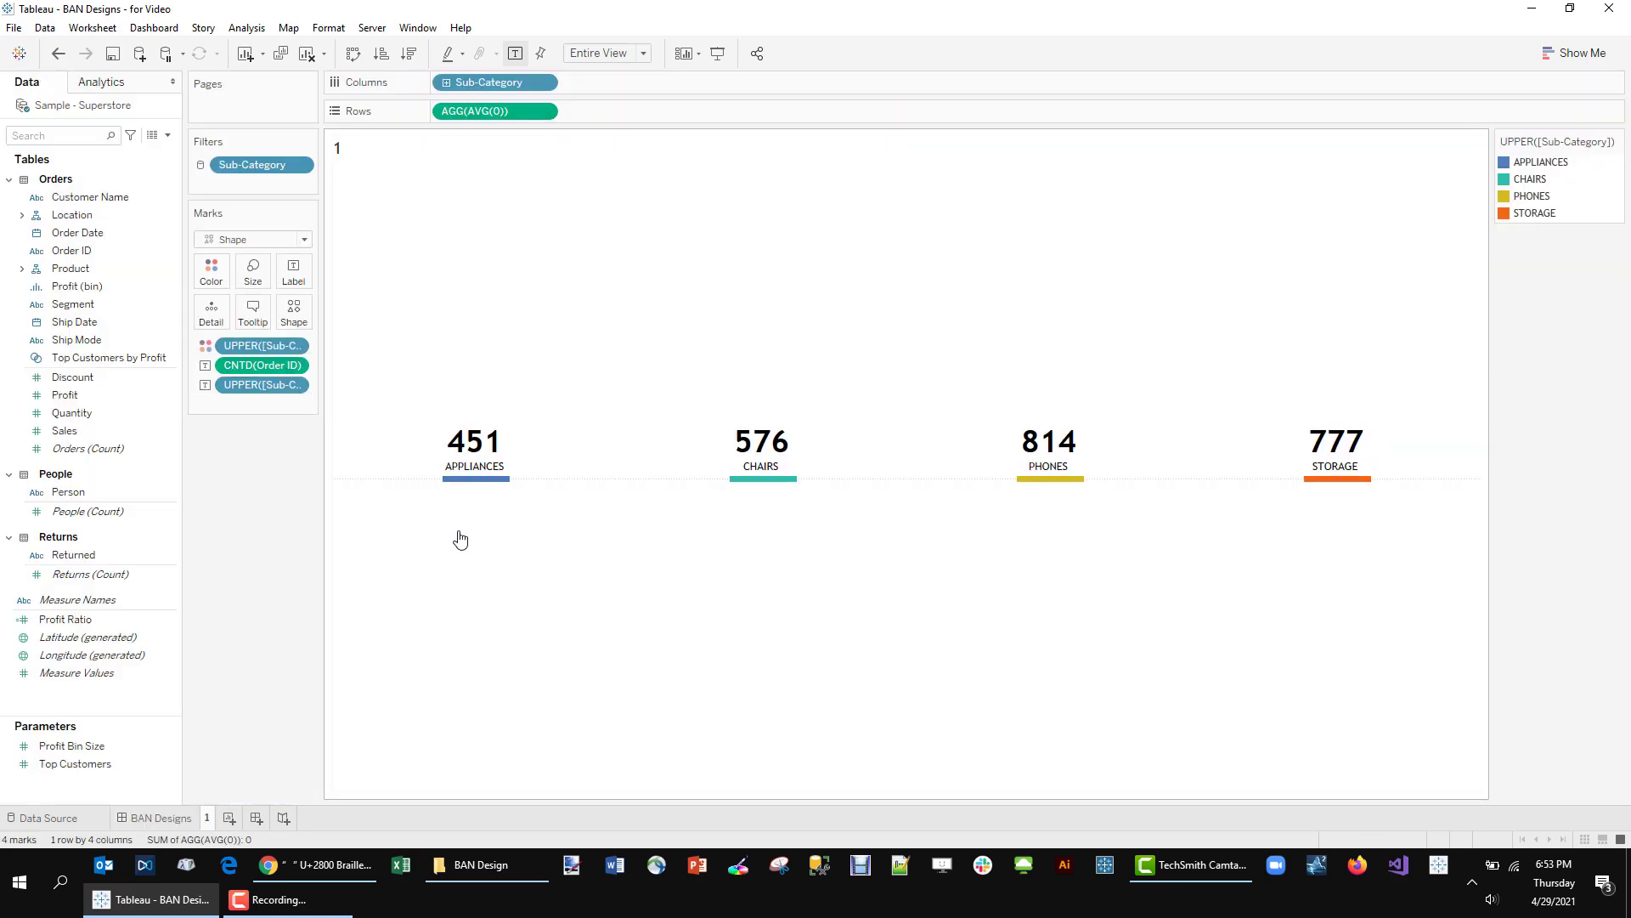
drag(240, 345, 236, 474)
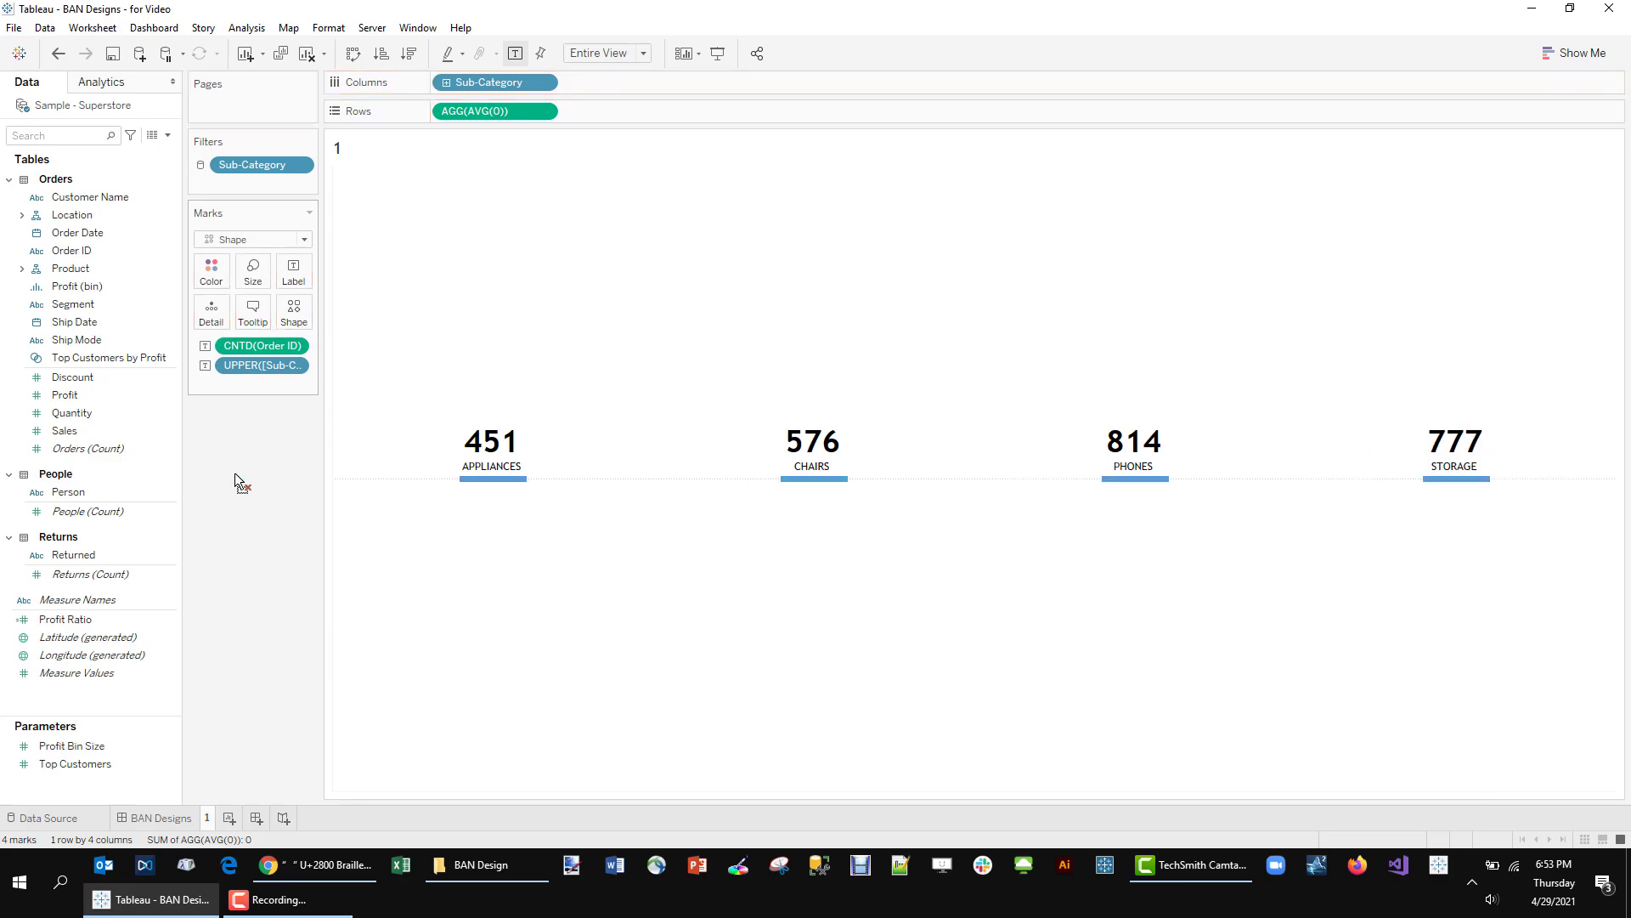
click(270, 240)
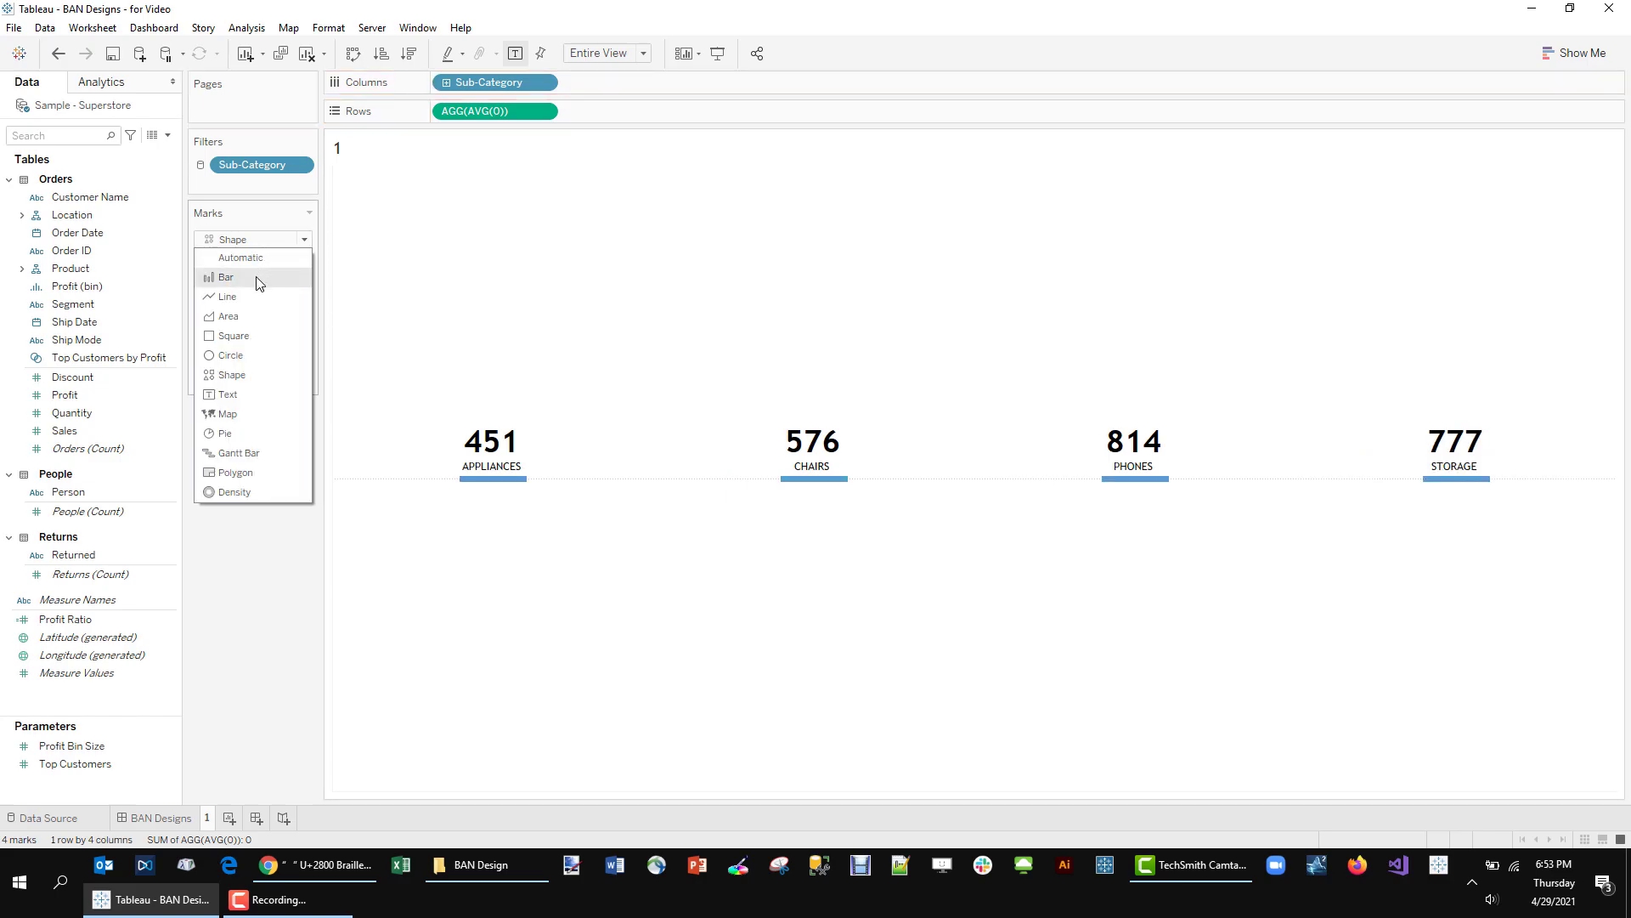
click(227, 394)
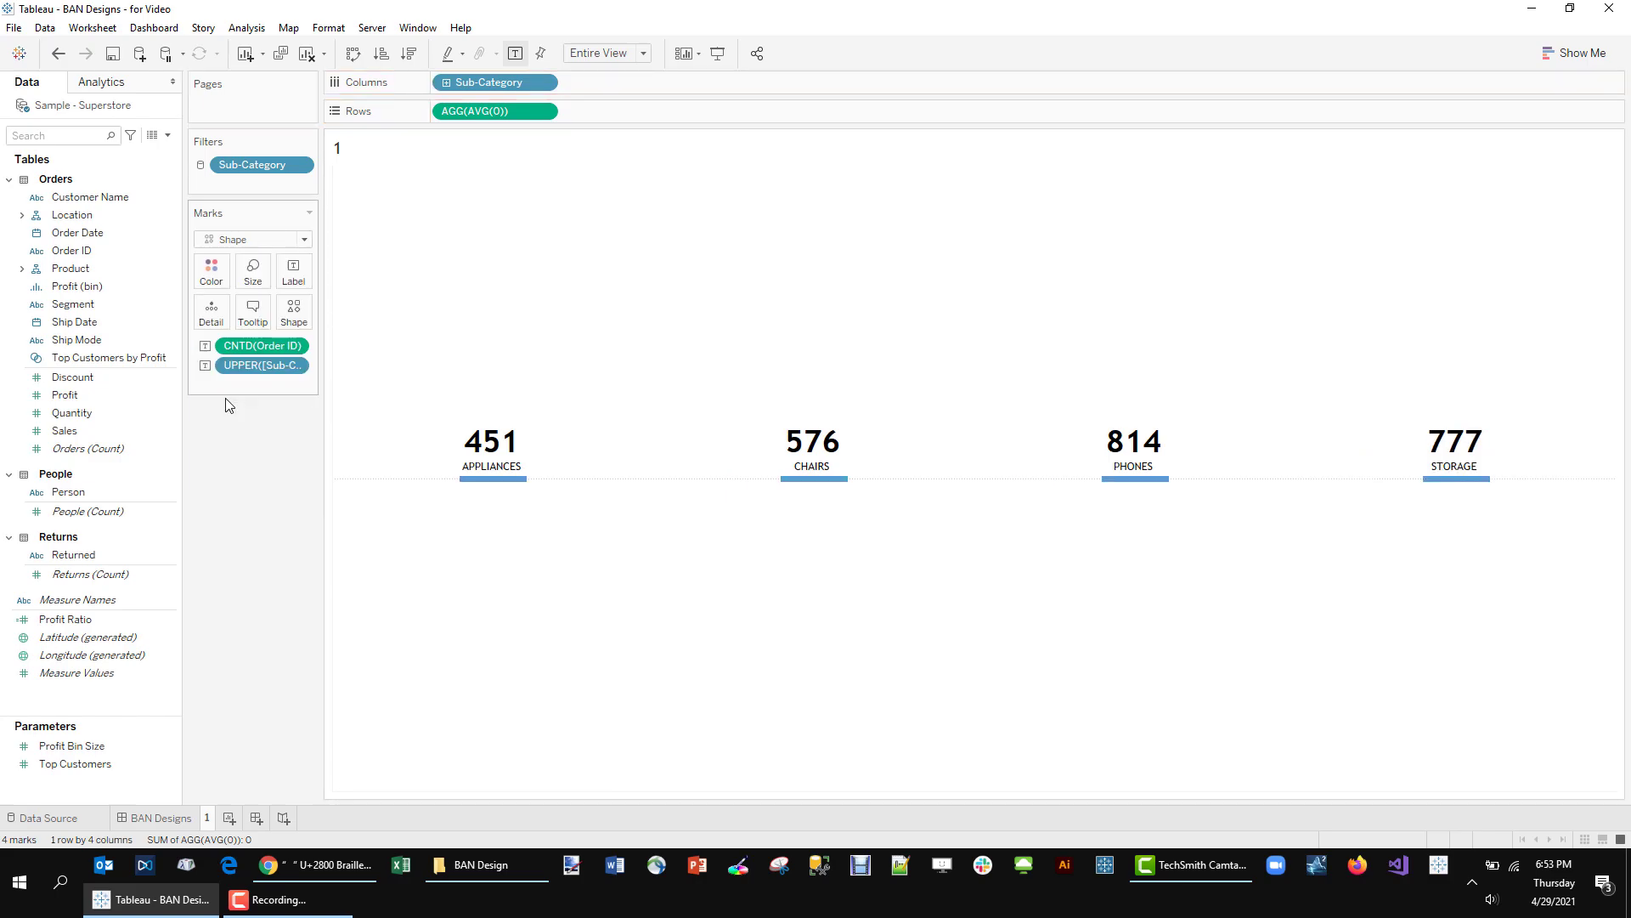
- Align the BAN text Middle Center and confirm the label text
click(293, 272)
click(439, 332)
click(388, 472)
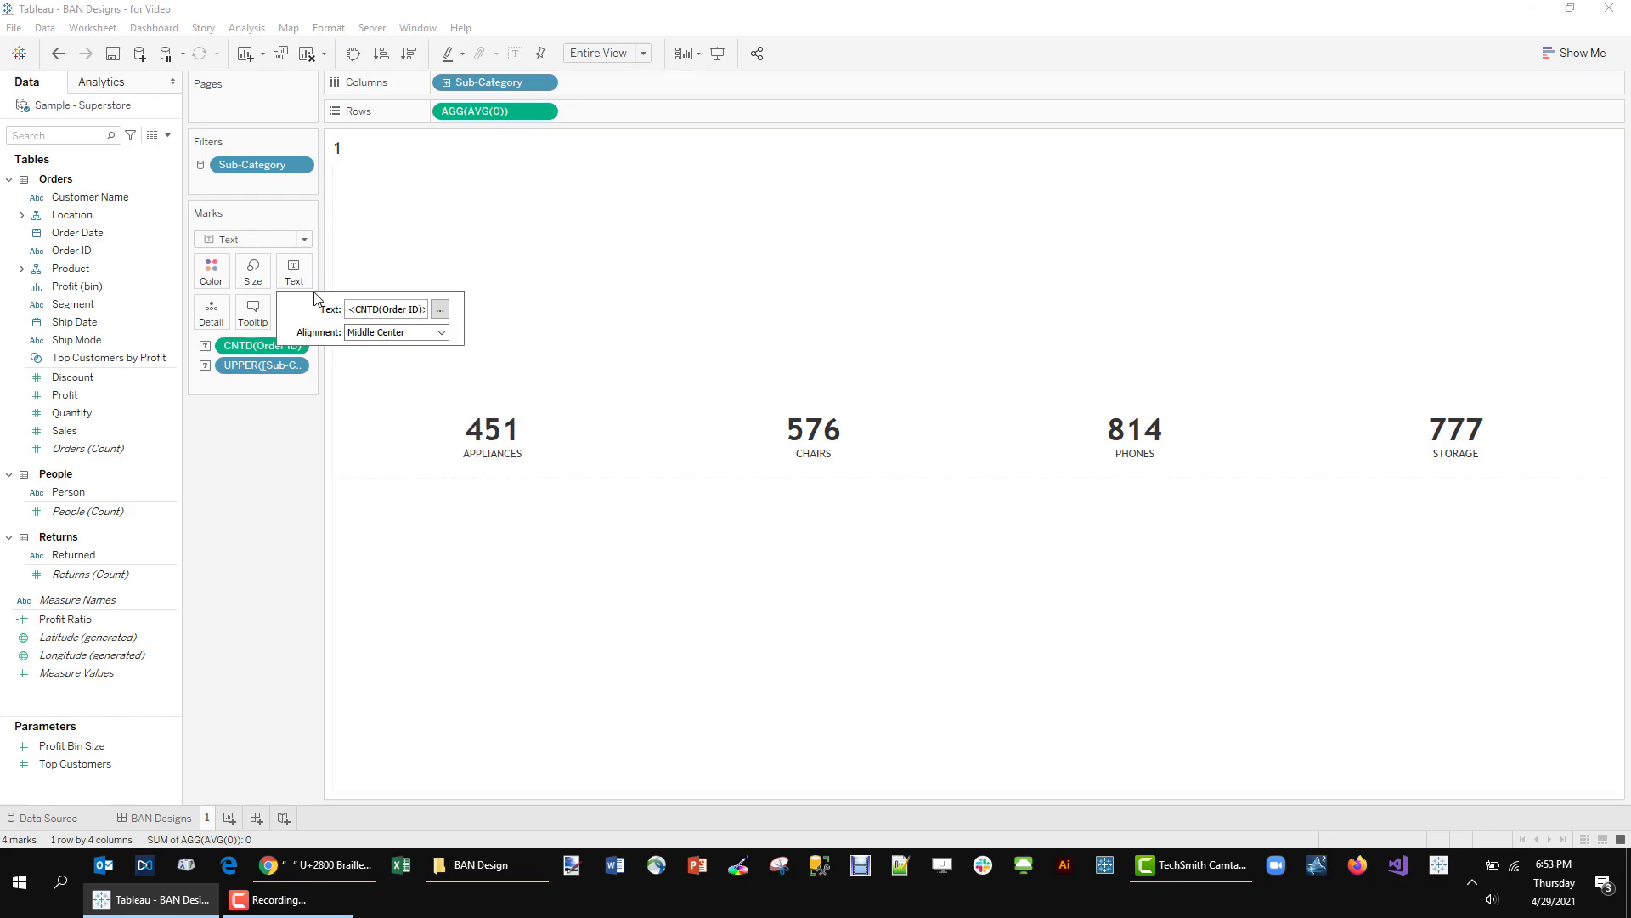
click(321, 284)
click(293, 276)
click(439, 310)
click(1131, 562)
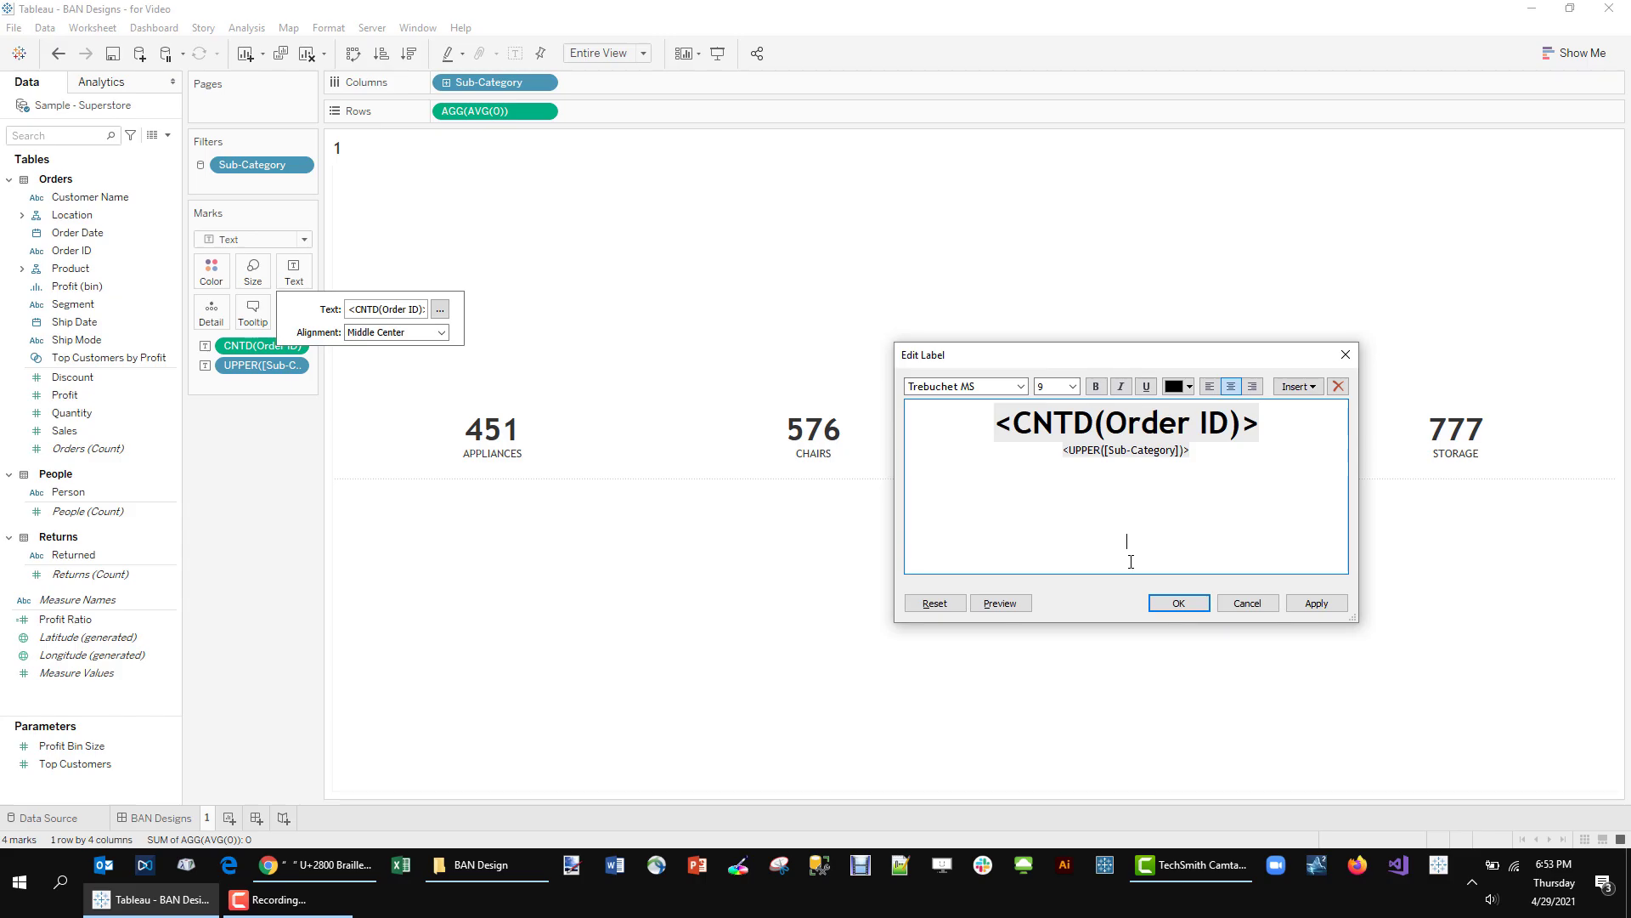
click(1179, 603)
- Rename sheet 1 to TEMPLATE and duplicate it as TEMPLATE (2)
right_click(207, 825)
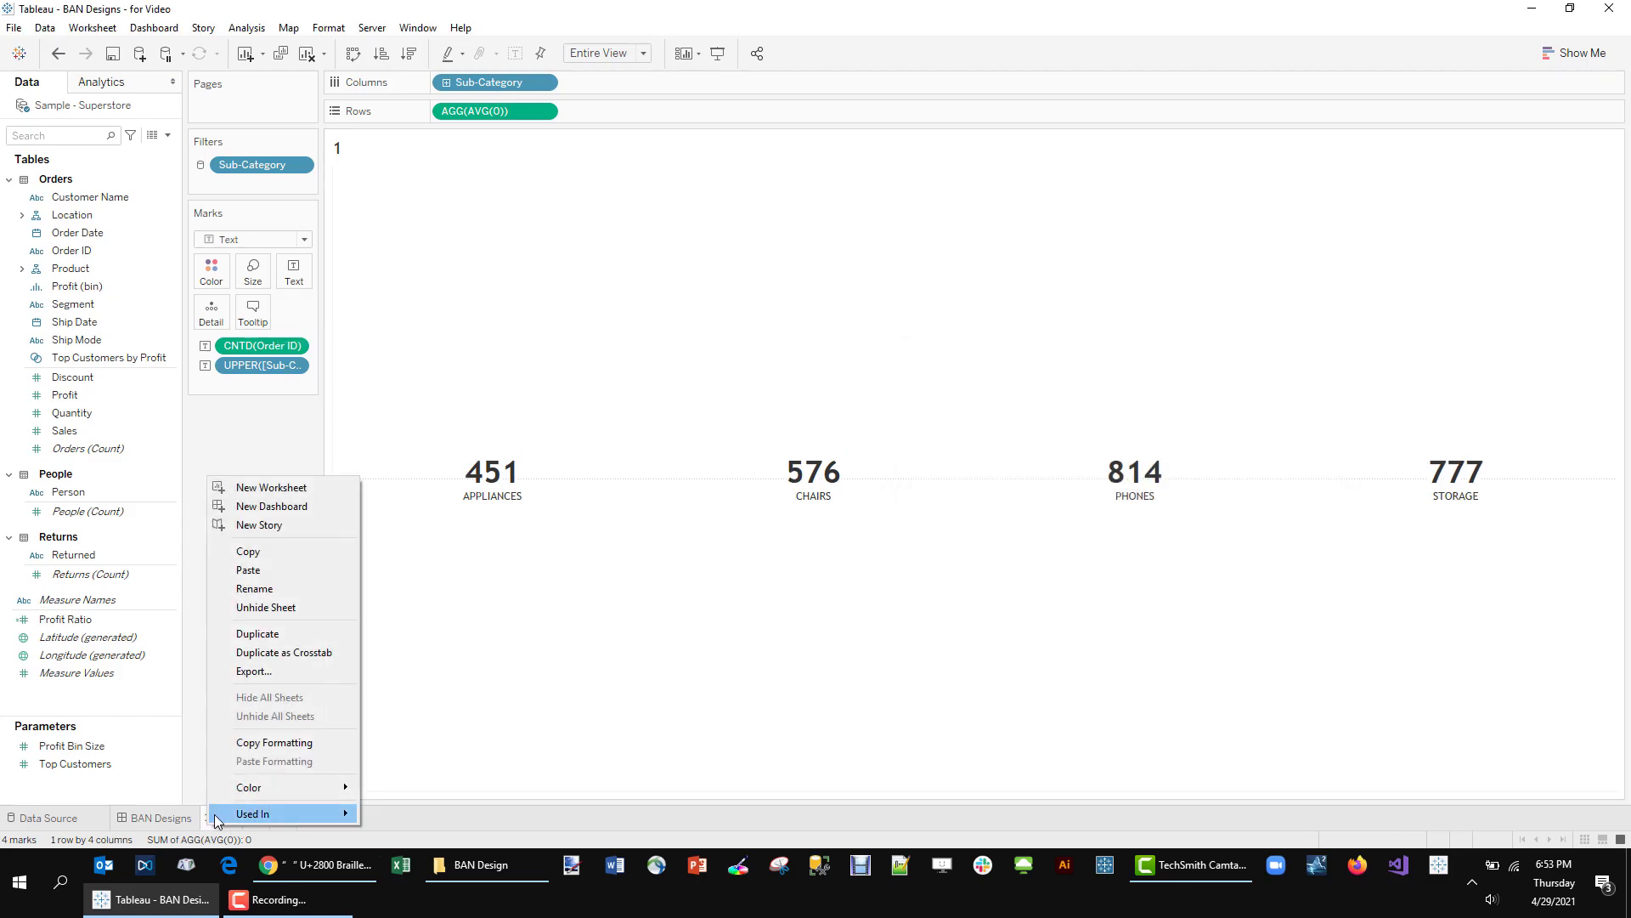
click(264, 652)
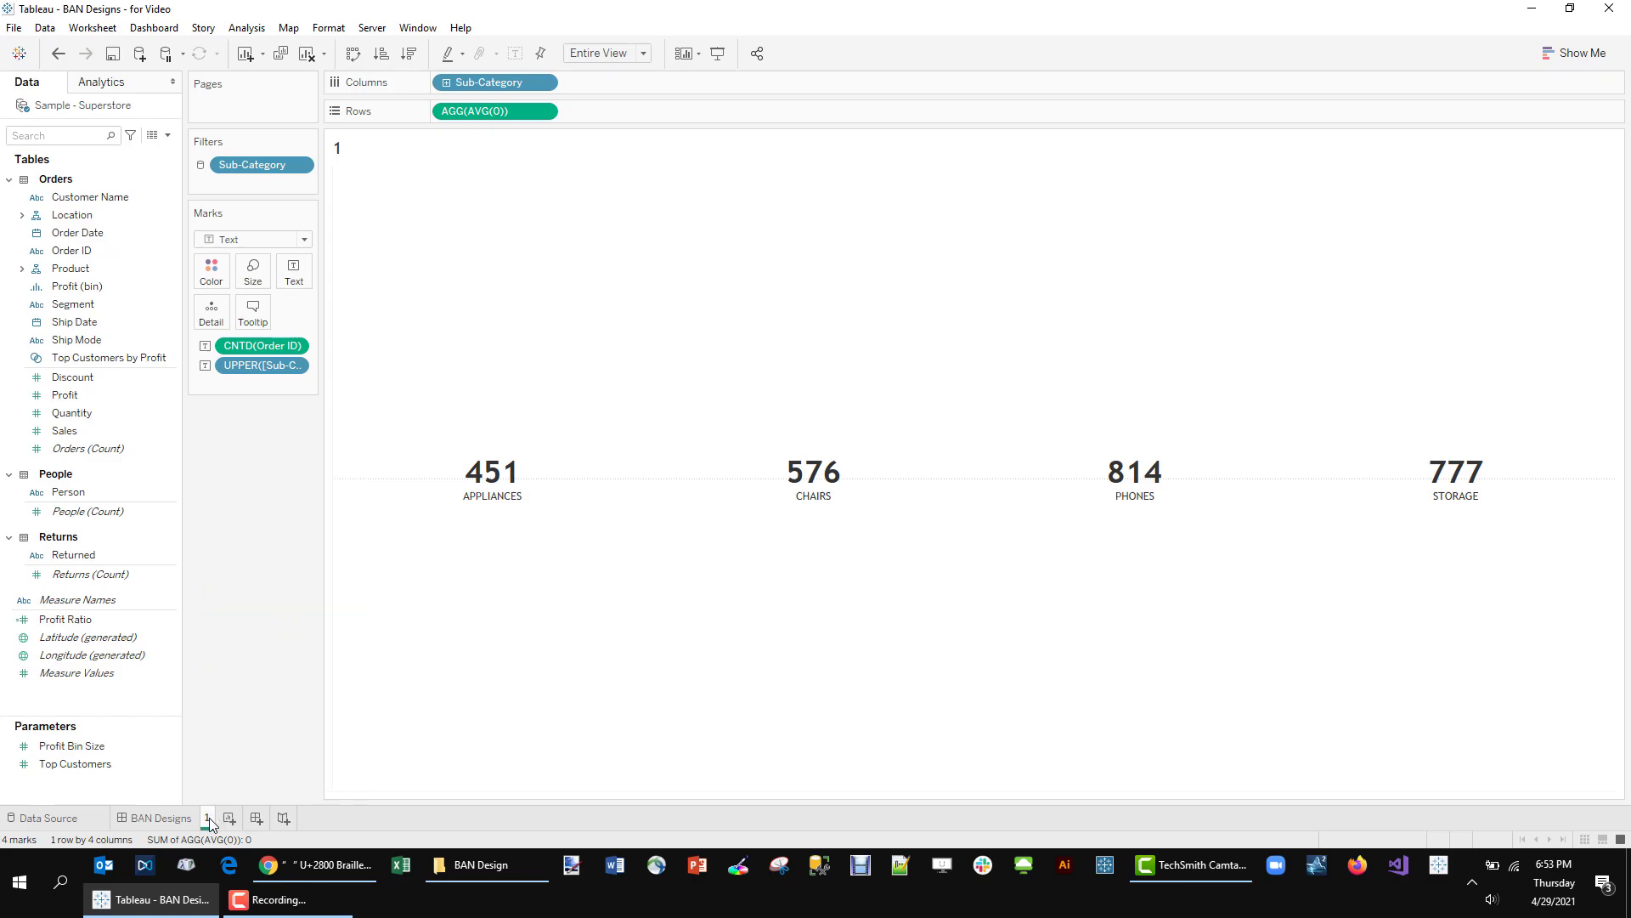
text(TEMPLATE)
key(Return)
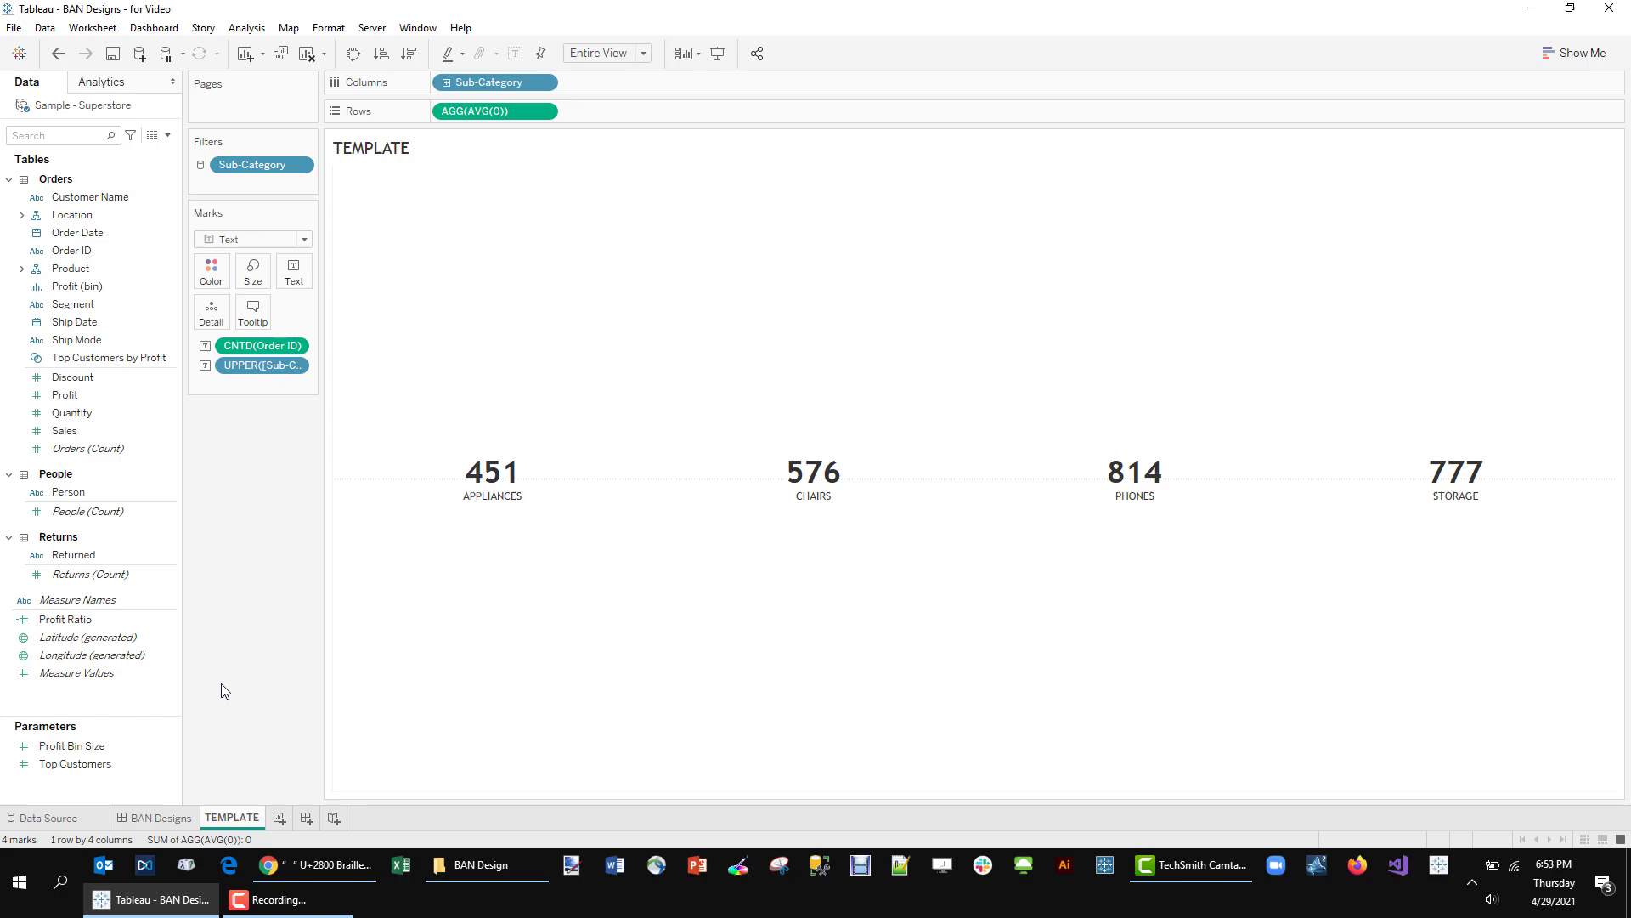
right_click(244, 818)
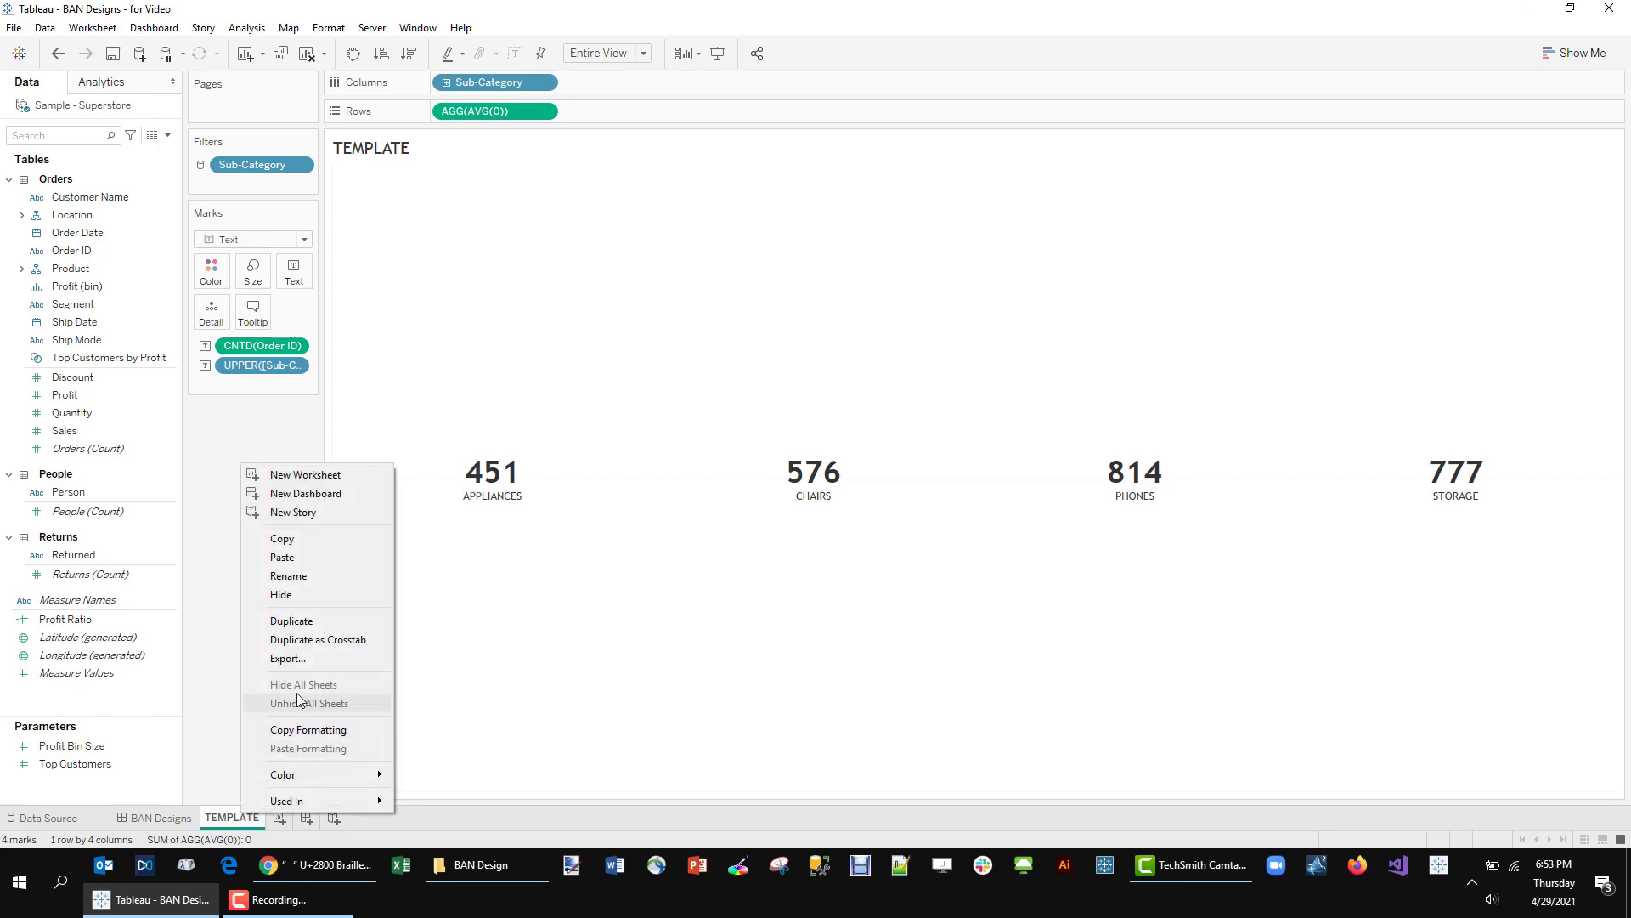
click(319, 620)
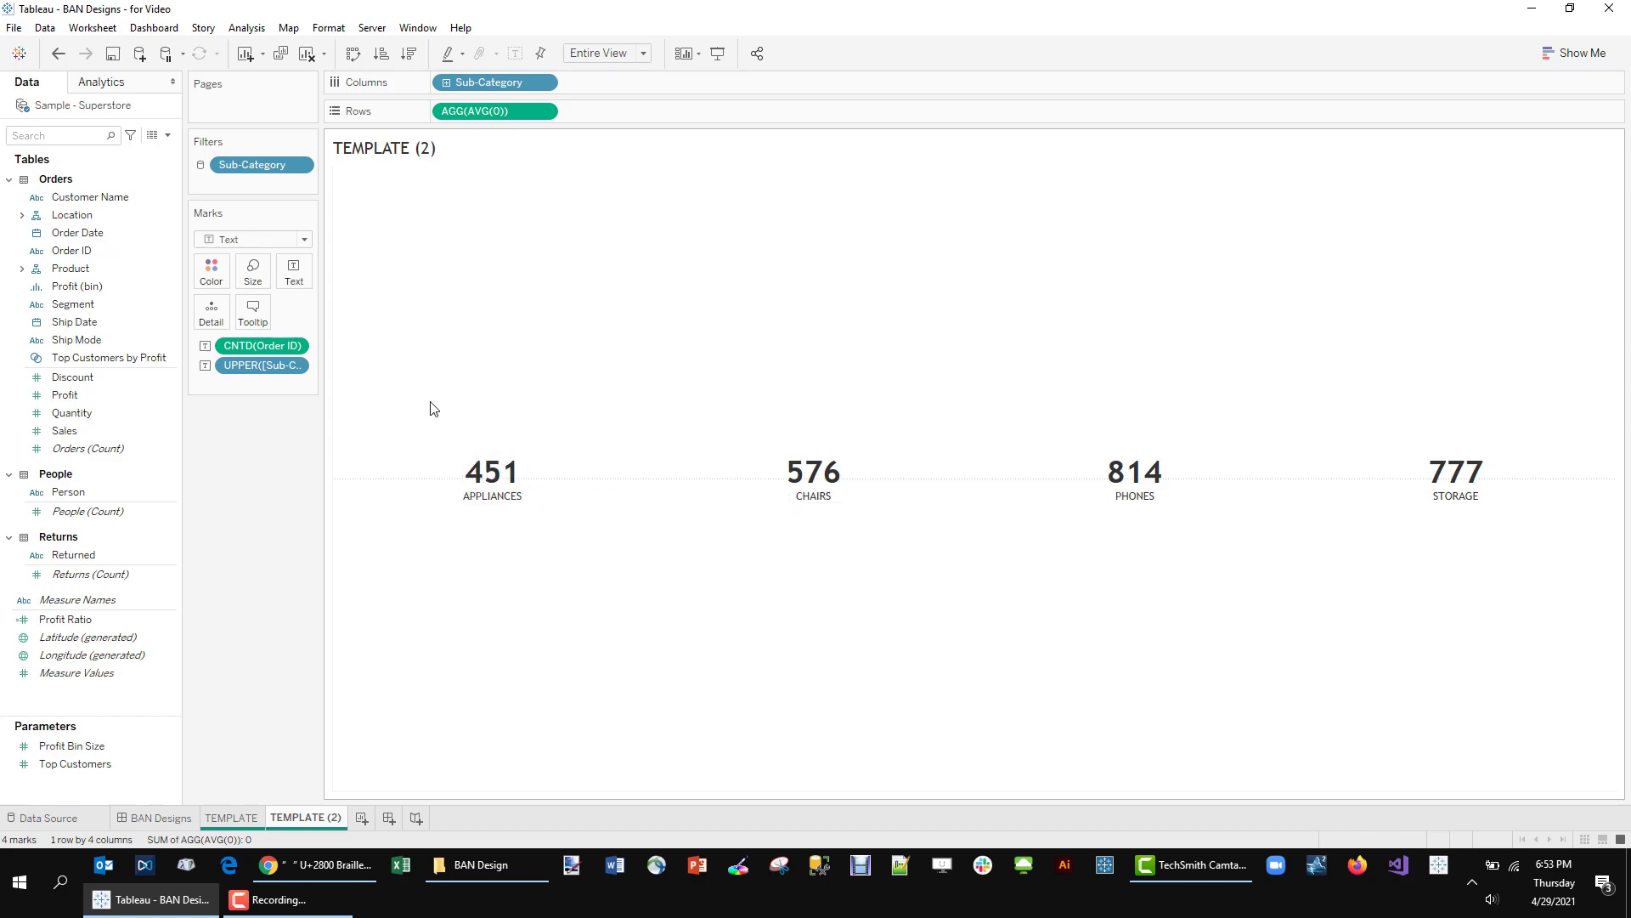
- Make the marks Gantt bars coloured by sub-category, shortened to leave gaps
click(287, 241)
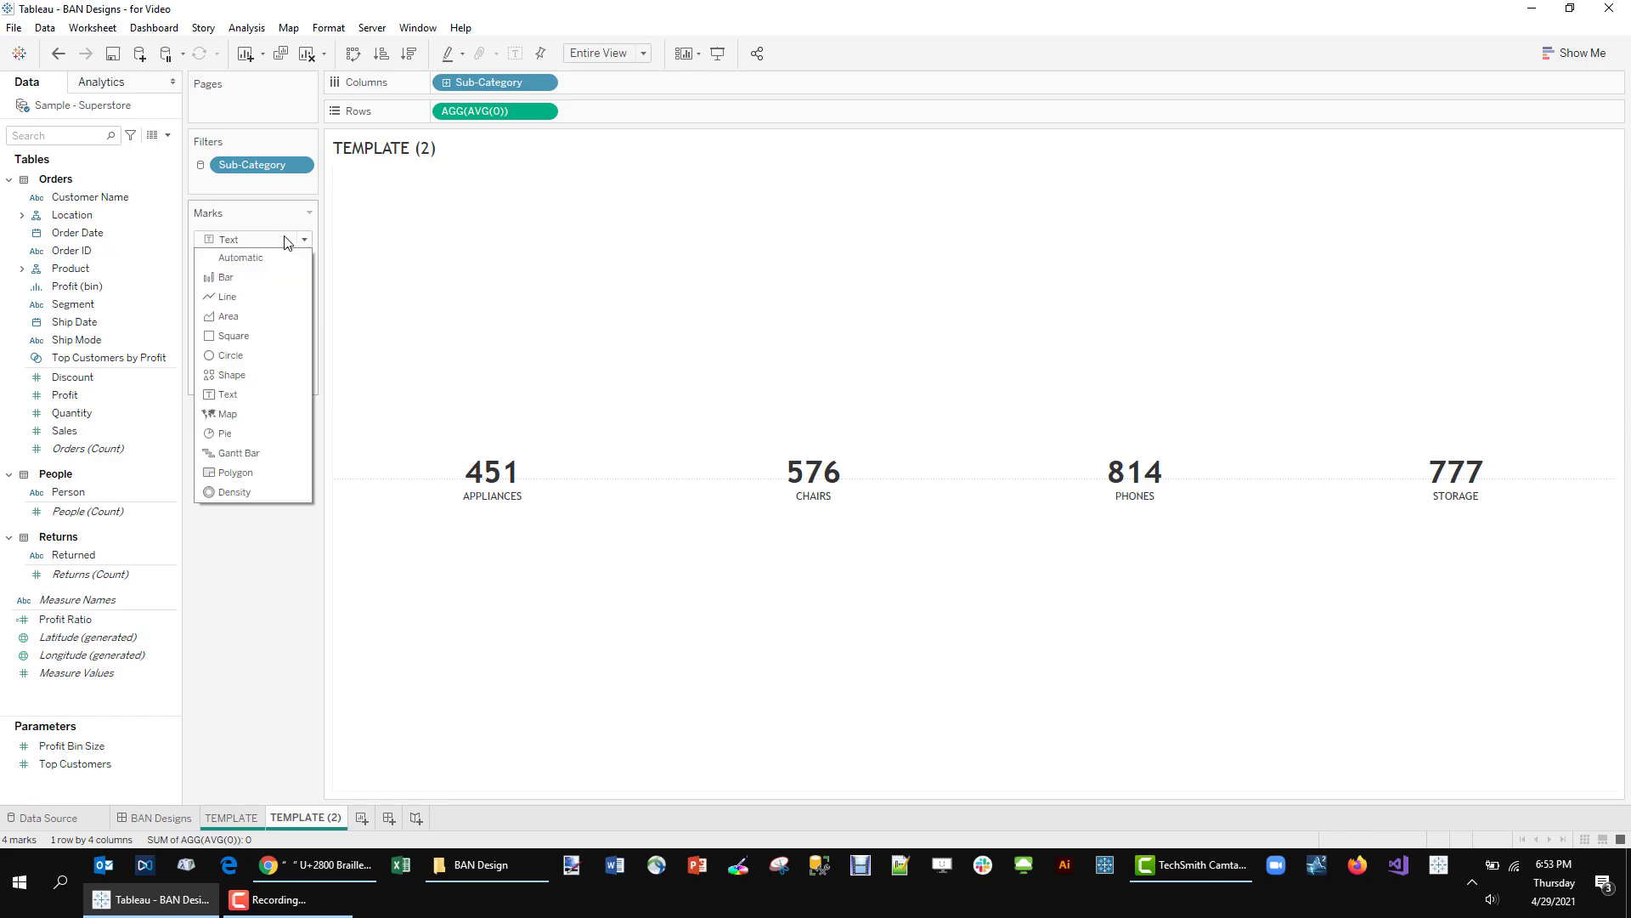
click(246, 451)
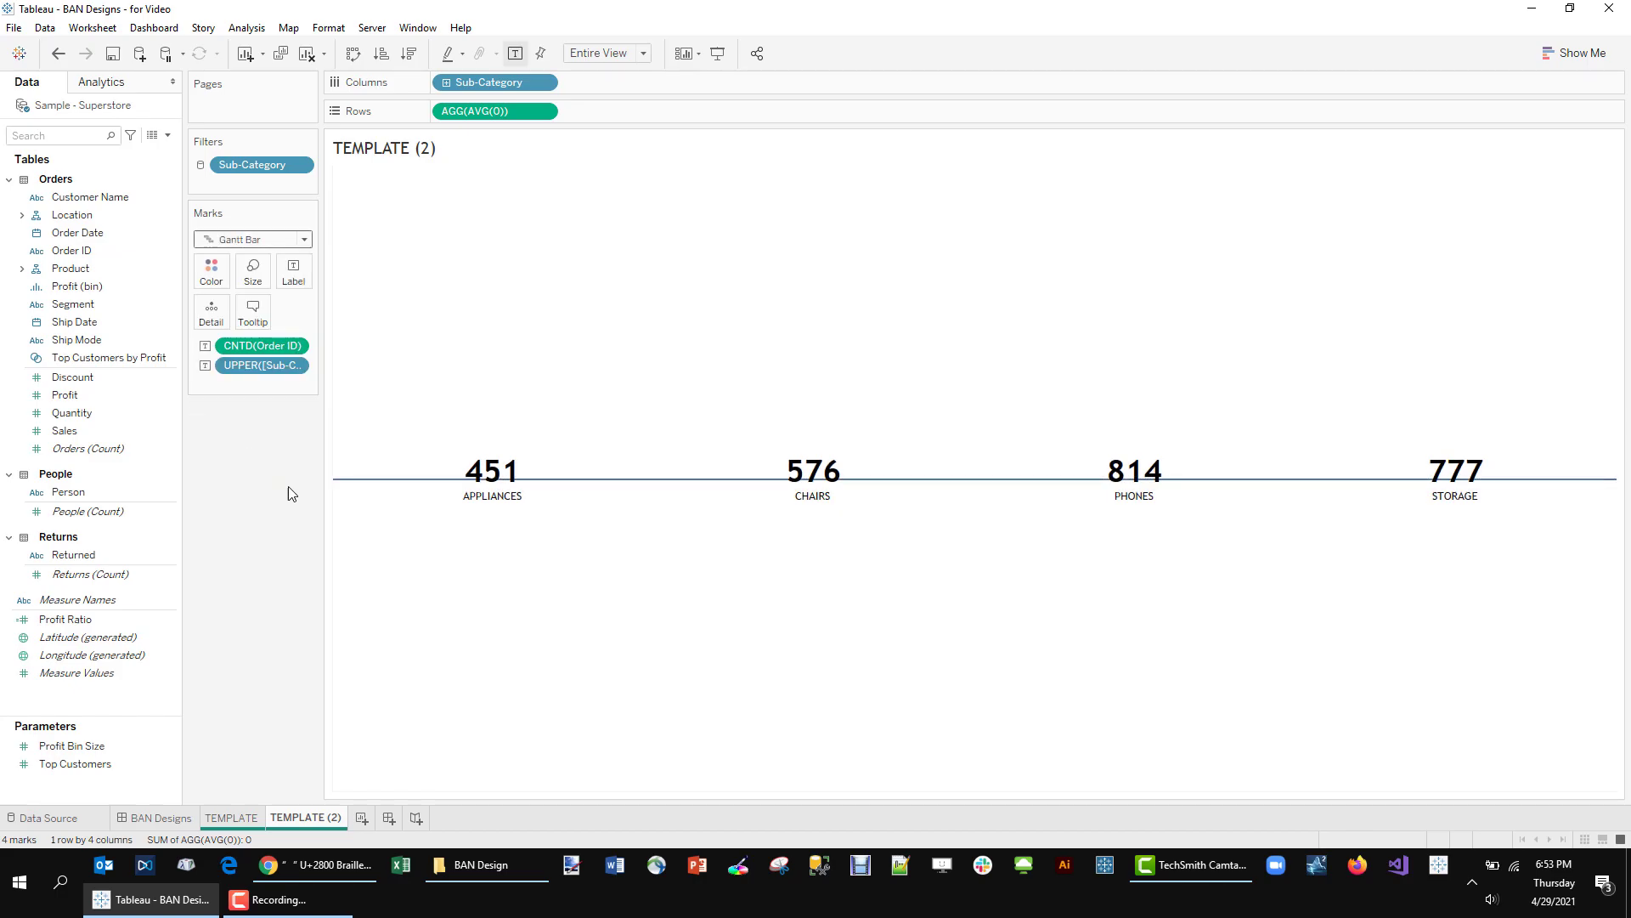
drag(233, 364, 210, 272)
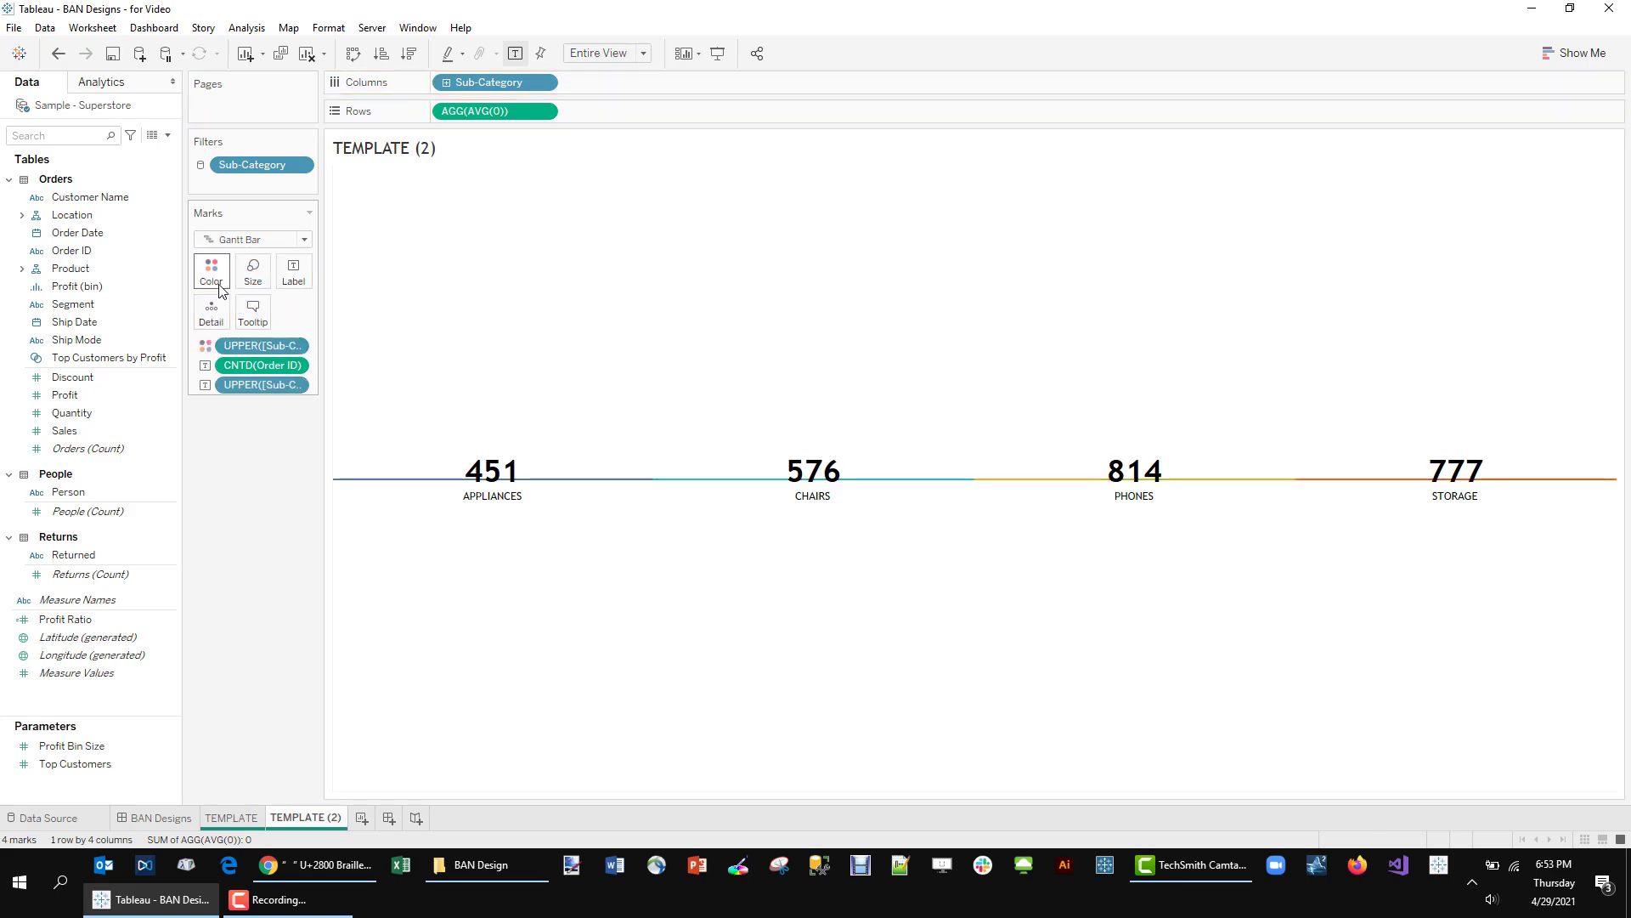
click(252, 270)
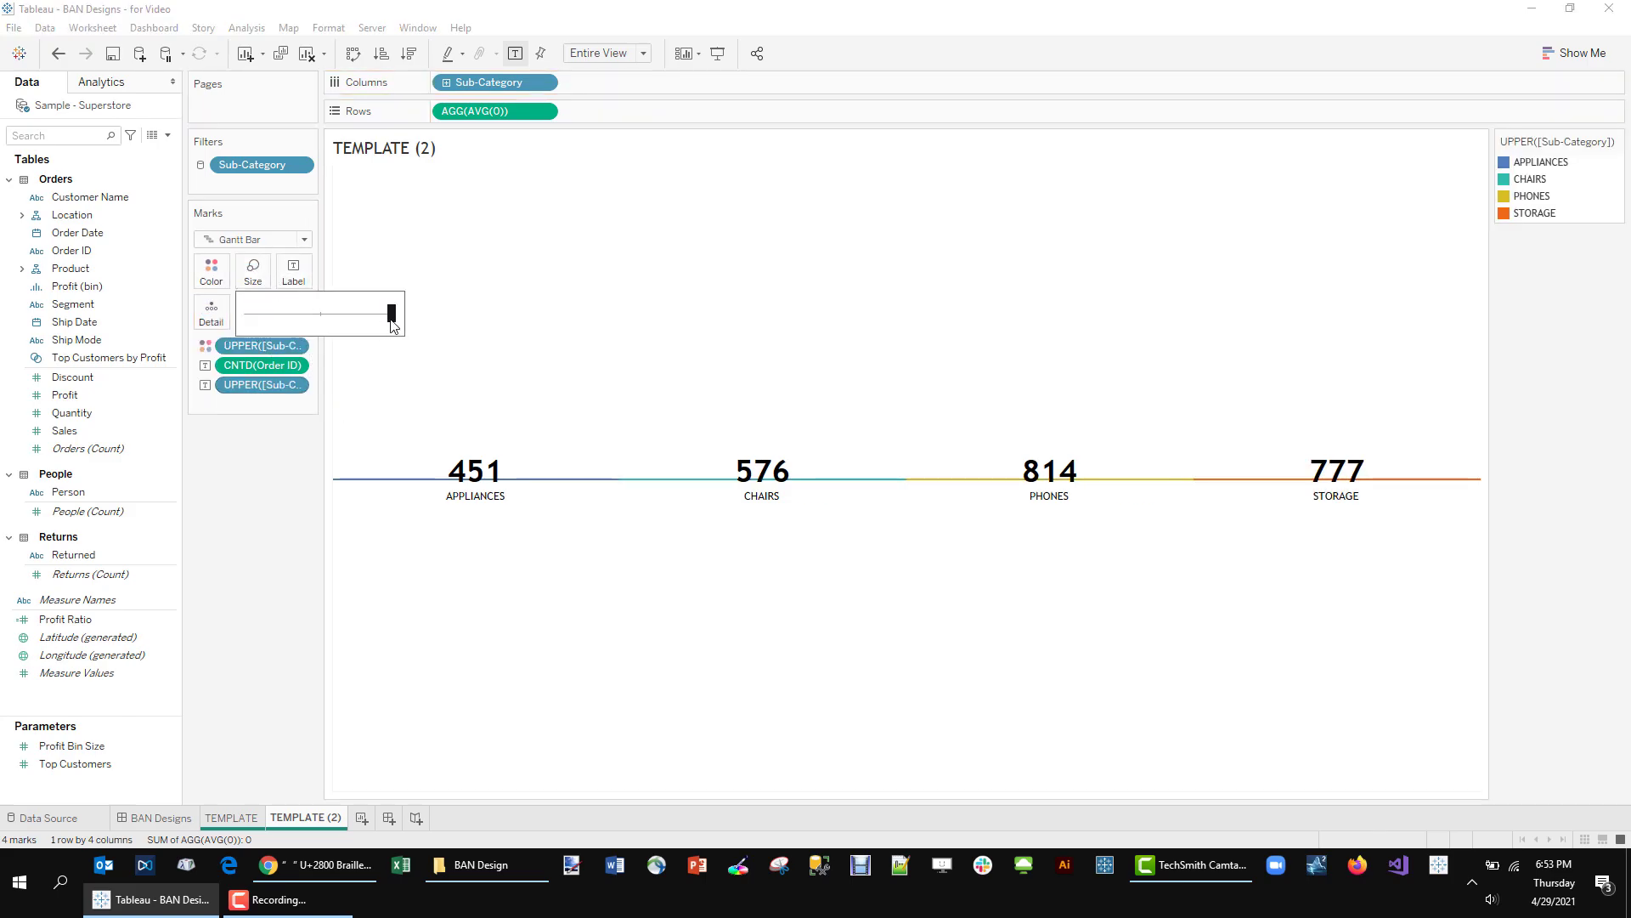
drag(369, 320, 354, 329)
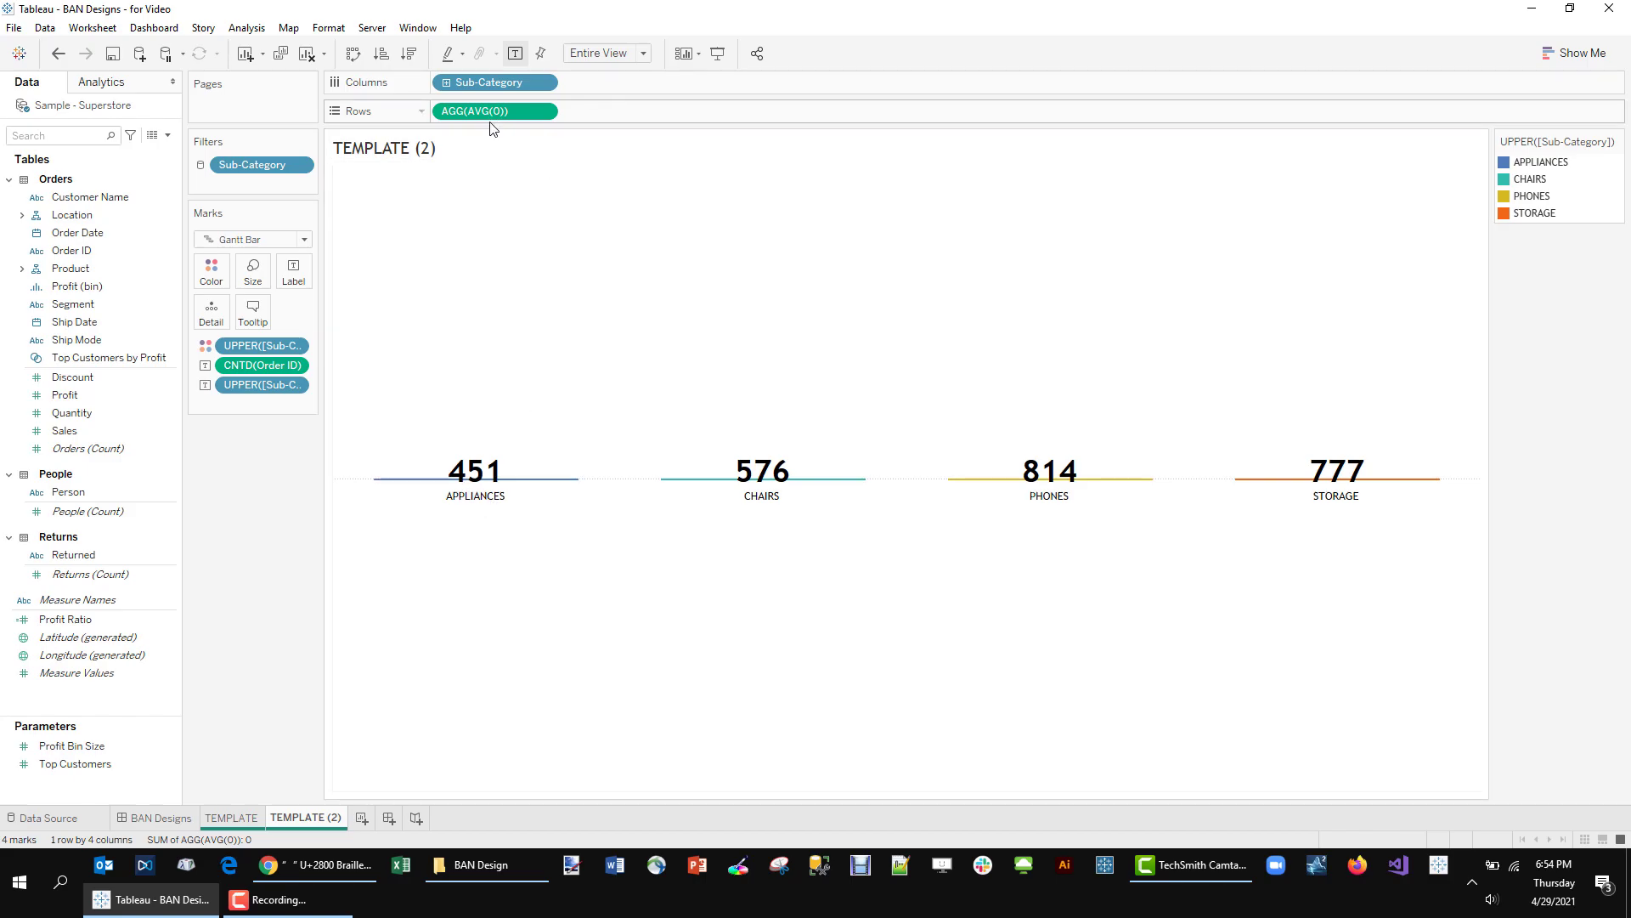
- Add a second AVG(0) row without sub-category colour, and drop the first row's number labels
drag(509, 112, 637, 111)
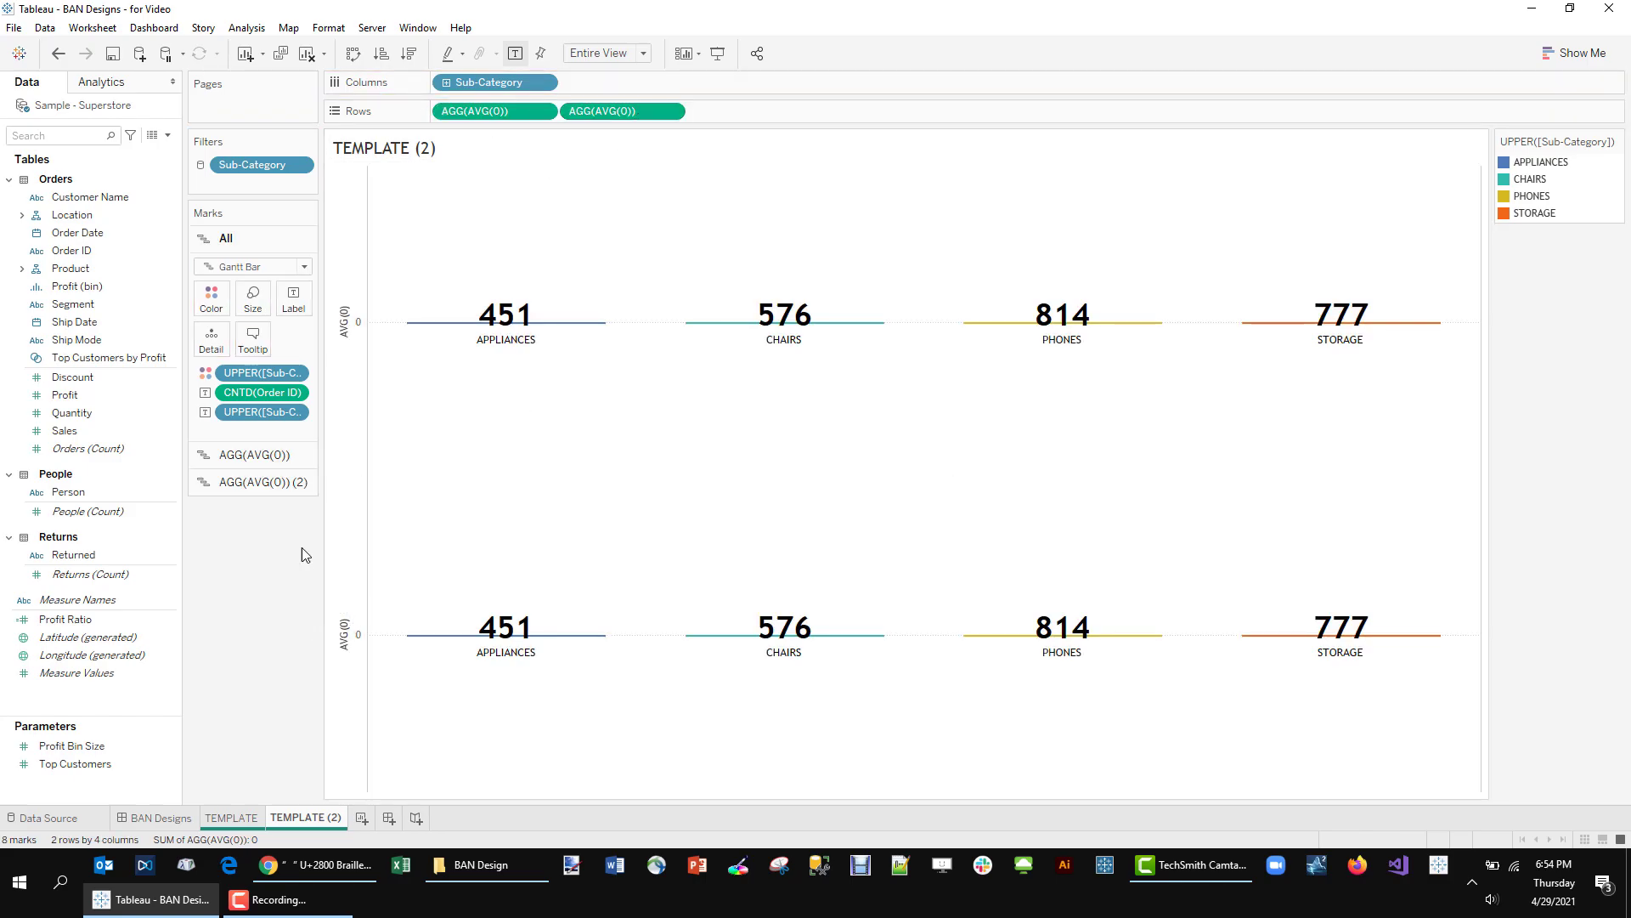
click(272, 484)
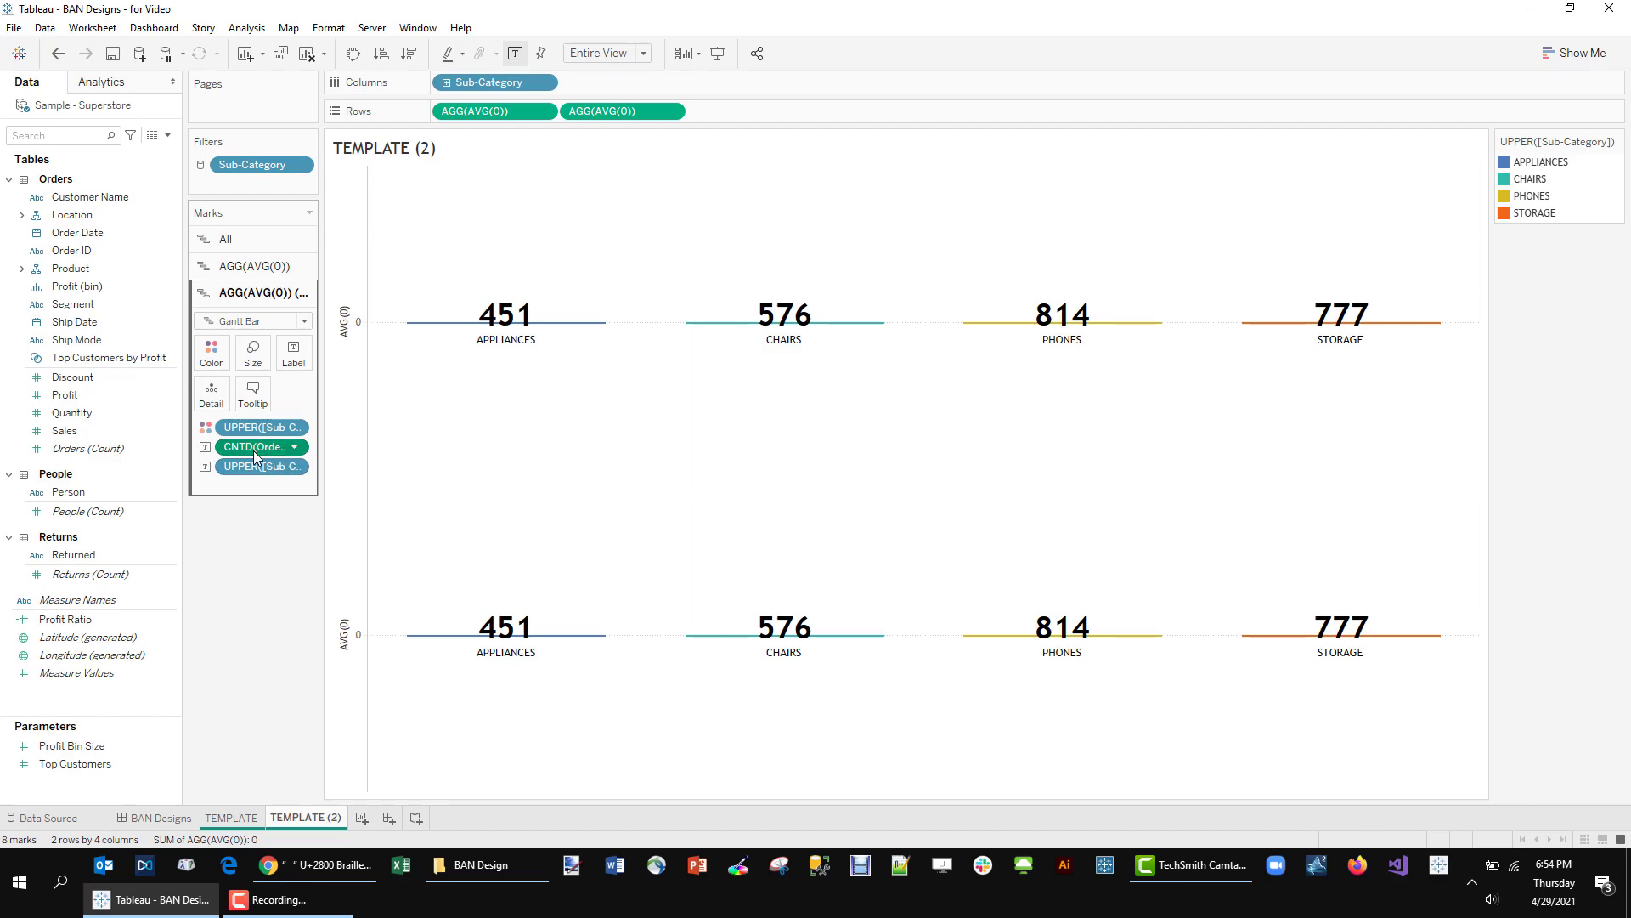
drag(253, 448, 243, 561)
drag(259, 459, 280, 557)
drag(252, 431, 272, 542)
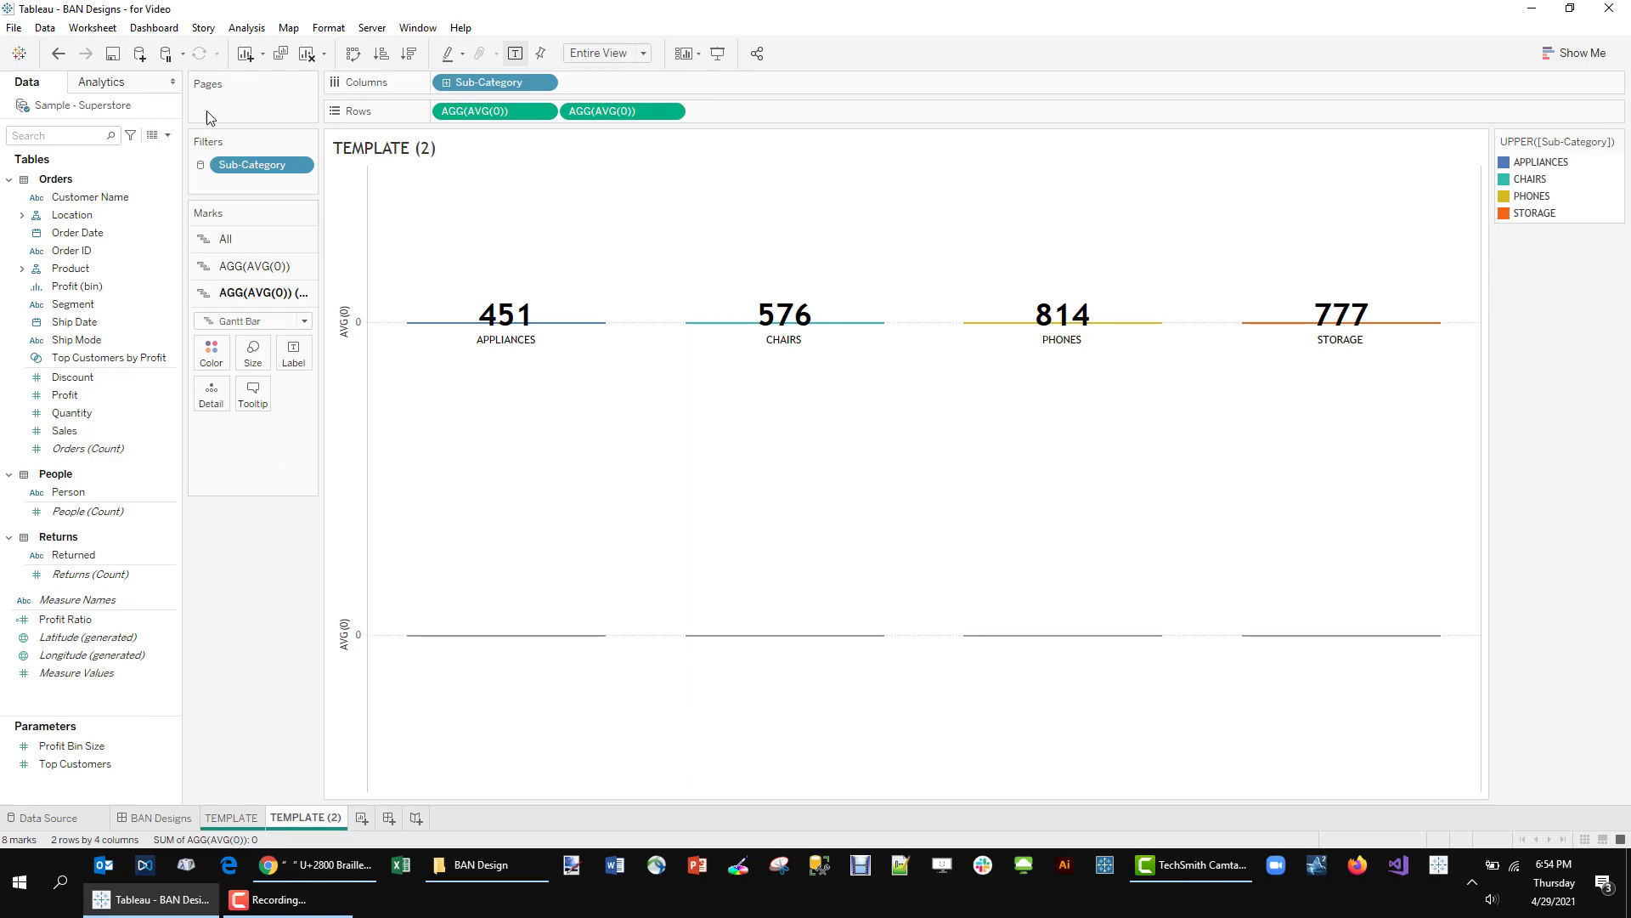
click(59, 54)
click(59, 53)
click(59, 53)
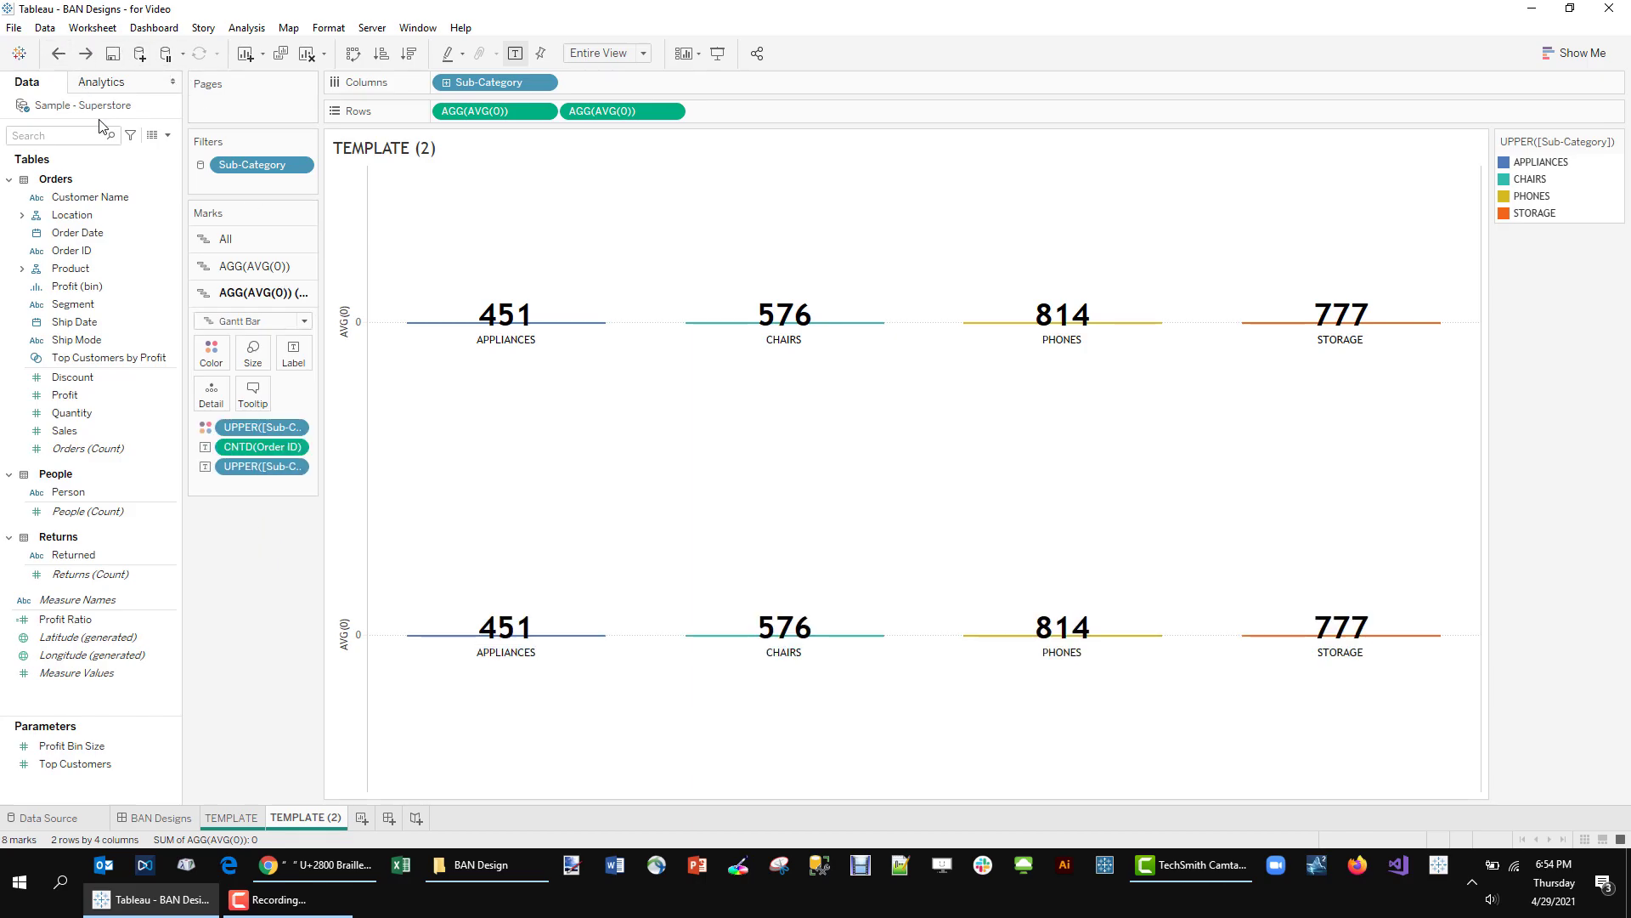
drag(255, 426, 244, 593)
click(262, 270)
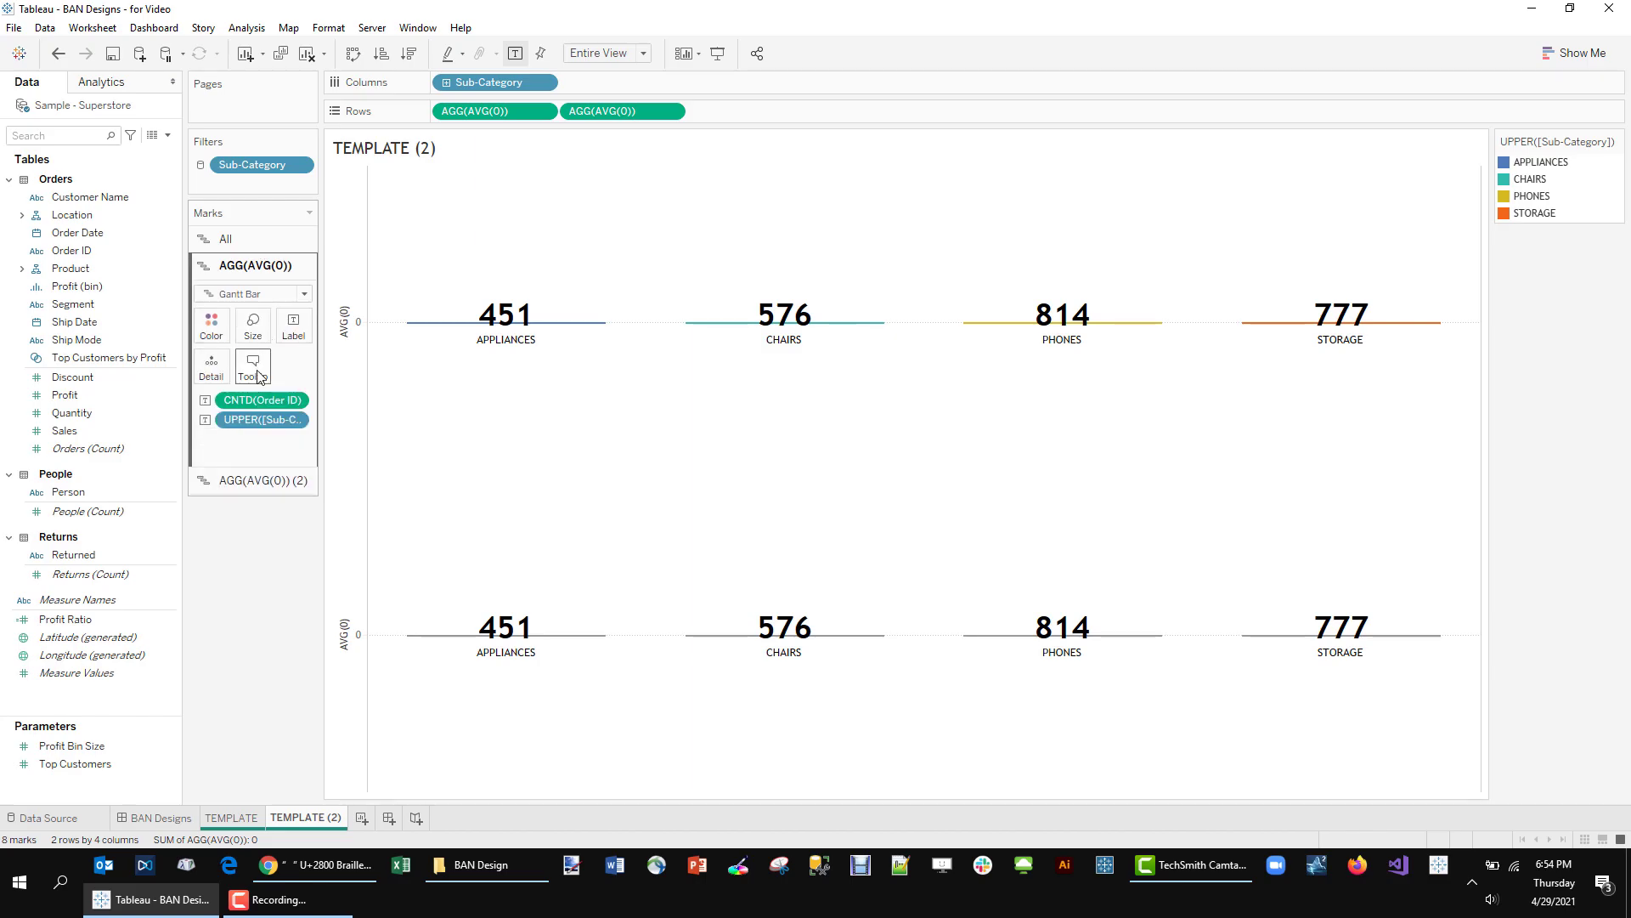
drag(255, 455, 260, 590)
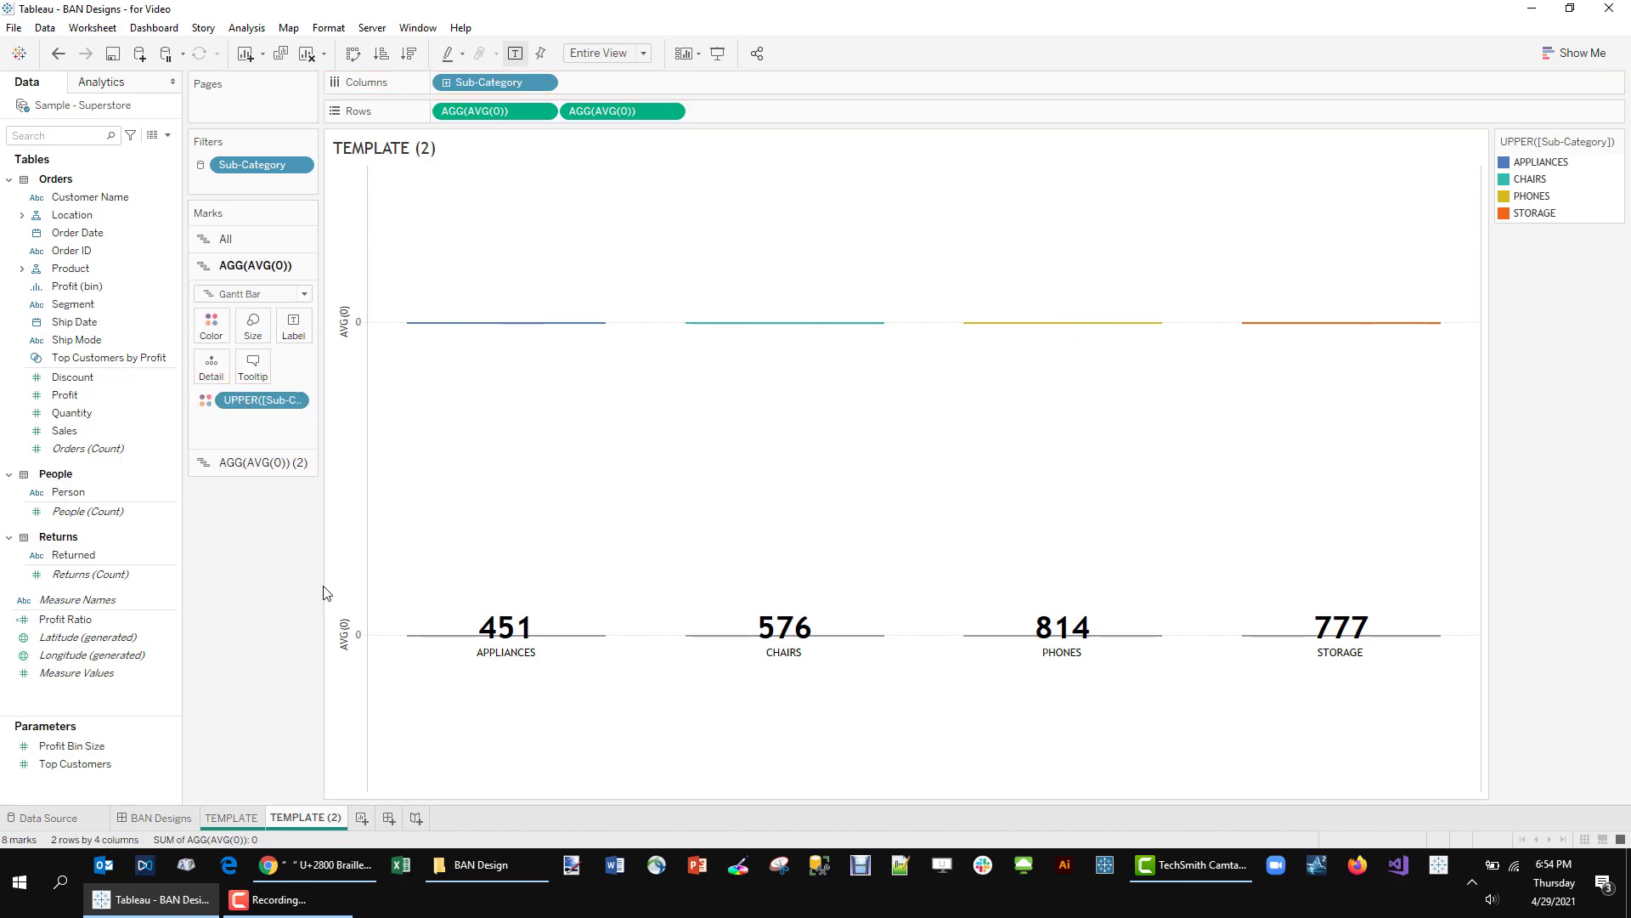
- Make the second row enlarged white squares and overlay both rows on a dual axis
click(256, 462)
click(255, 320)
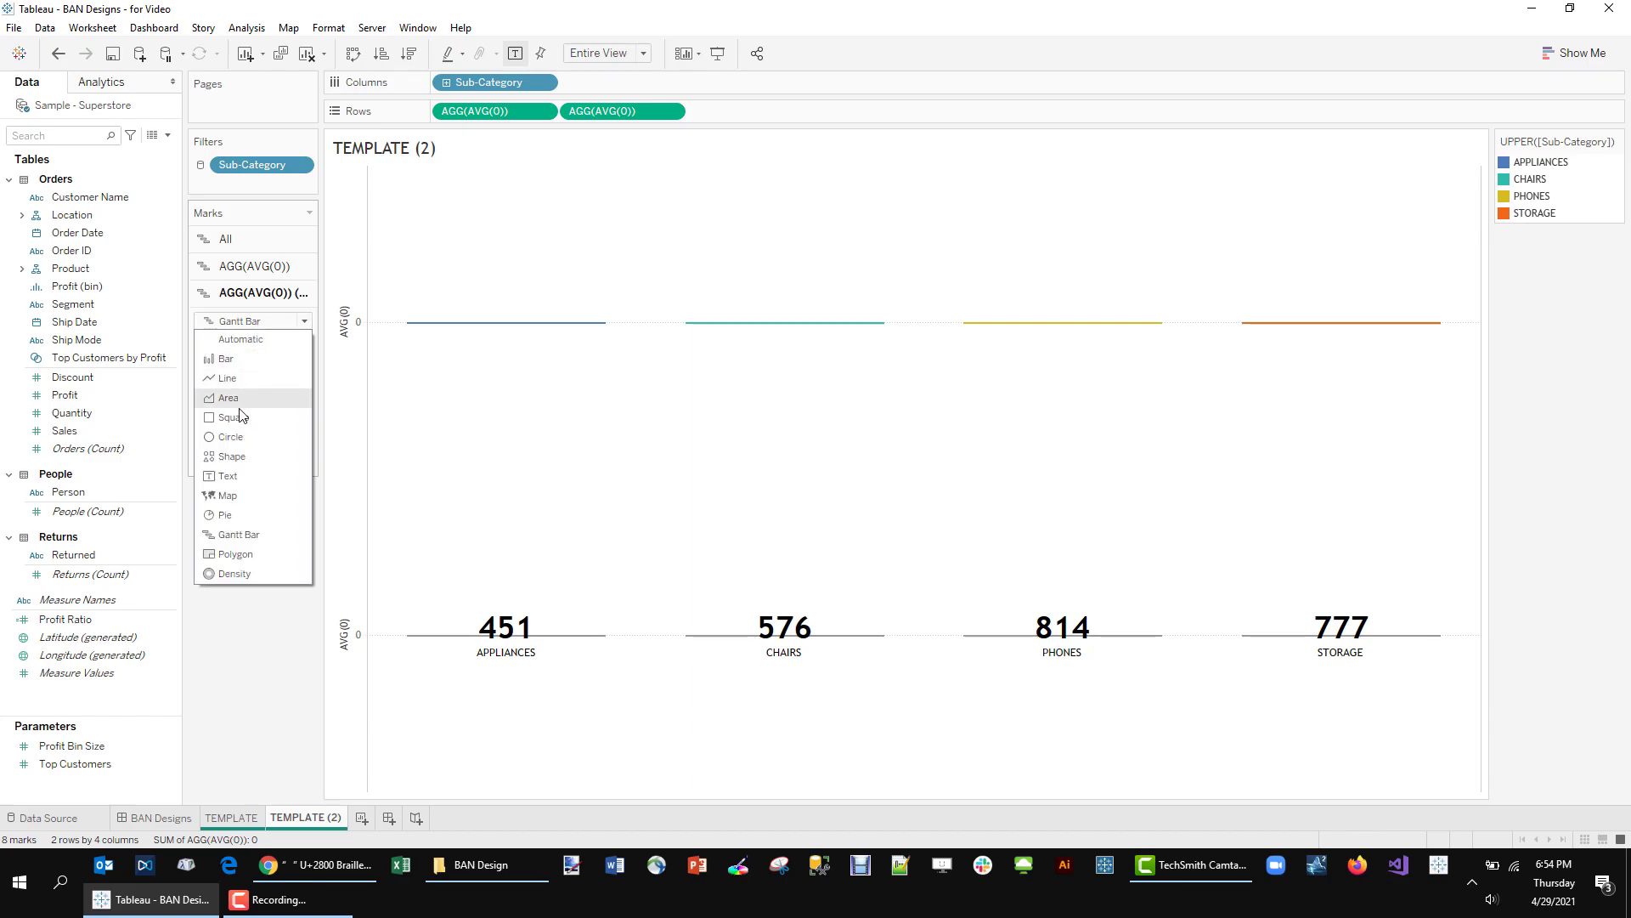
click(231, 417)
click(252, 352)
drag(283, 395, 343, 408)
click(211, 352)
click(238, 405)
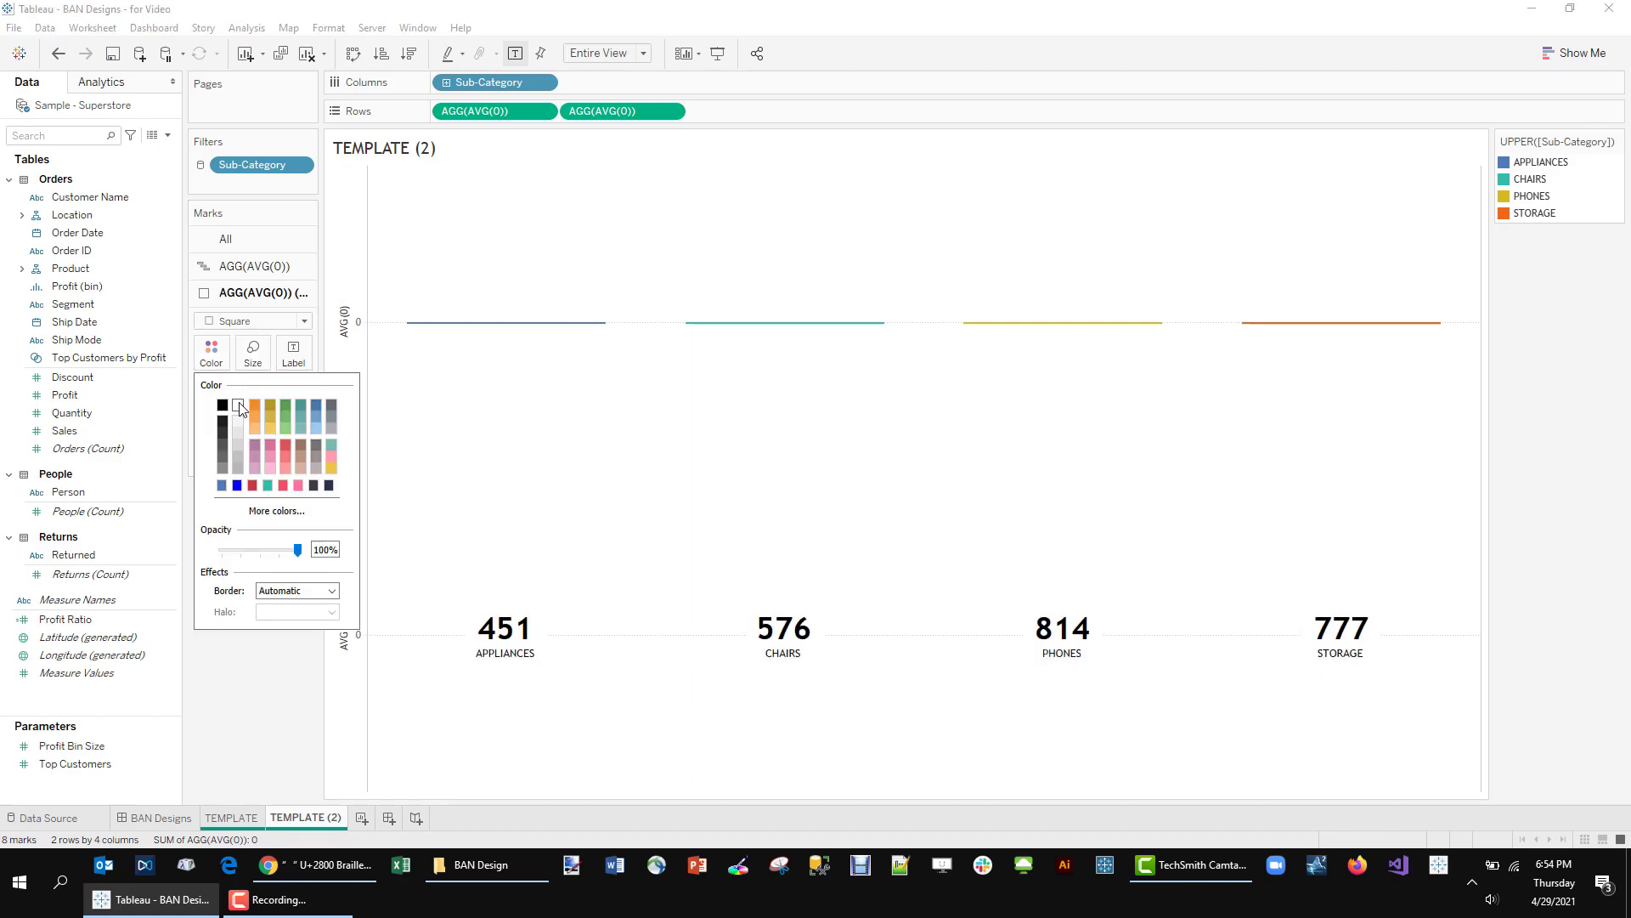
click(235, 705)
click(670, 111)
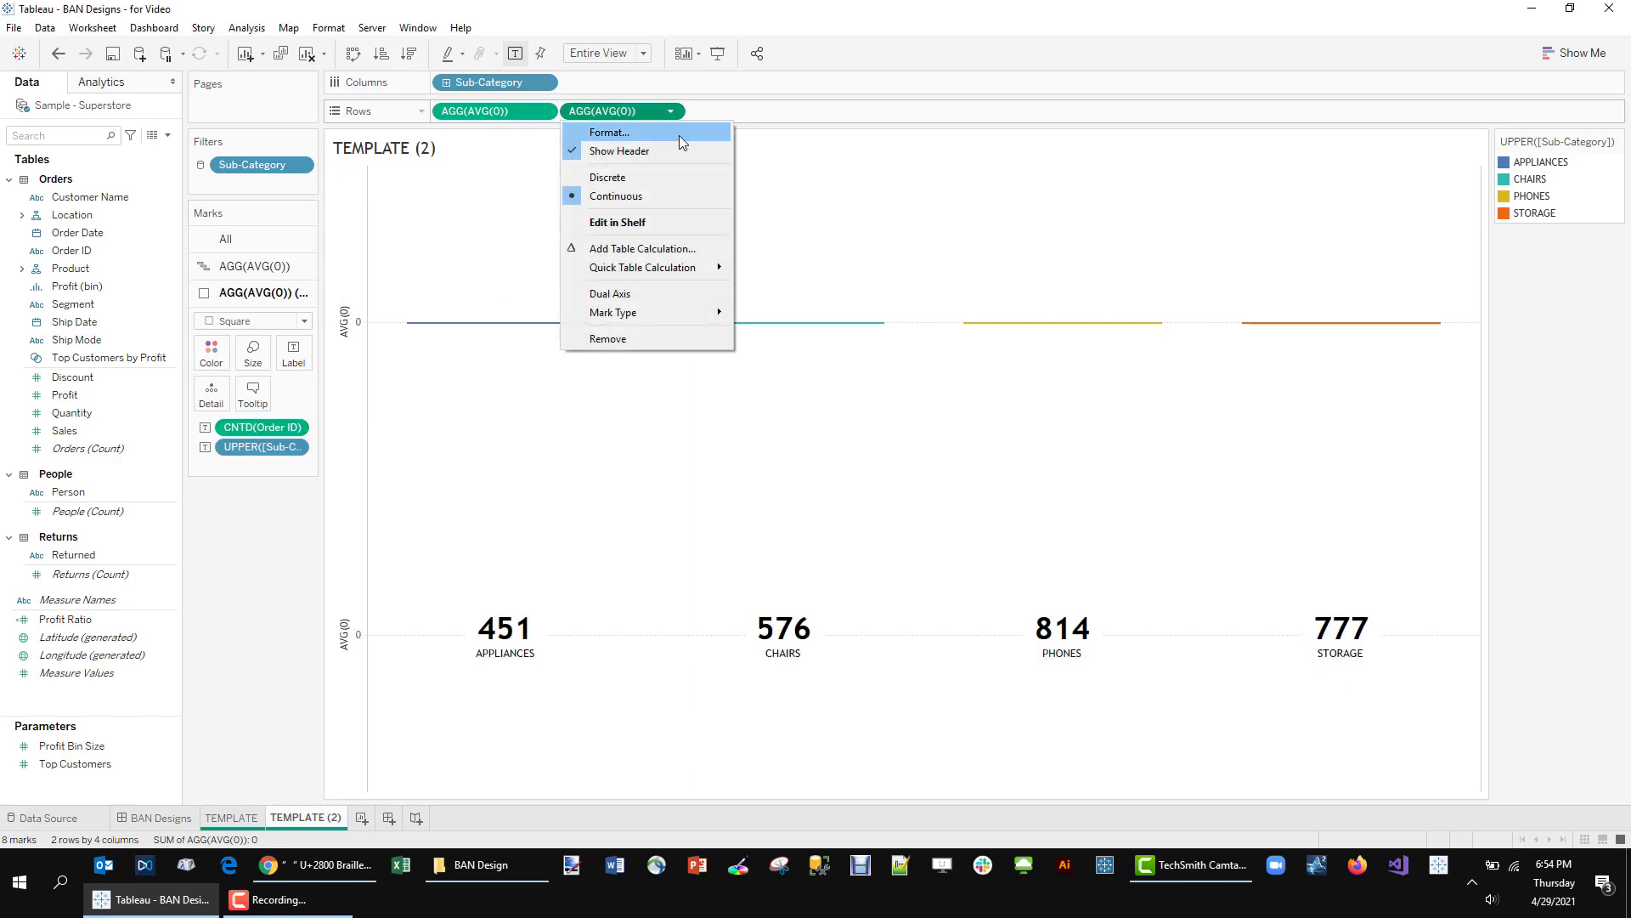
click(626, 300)
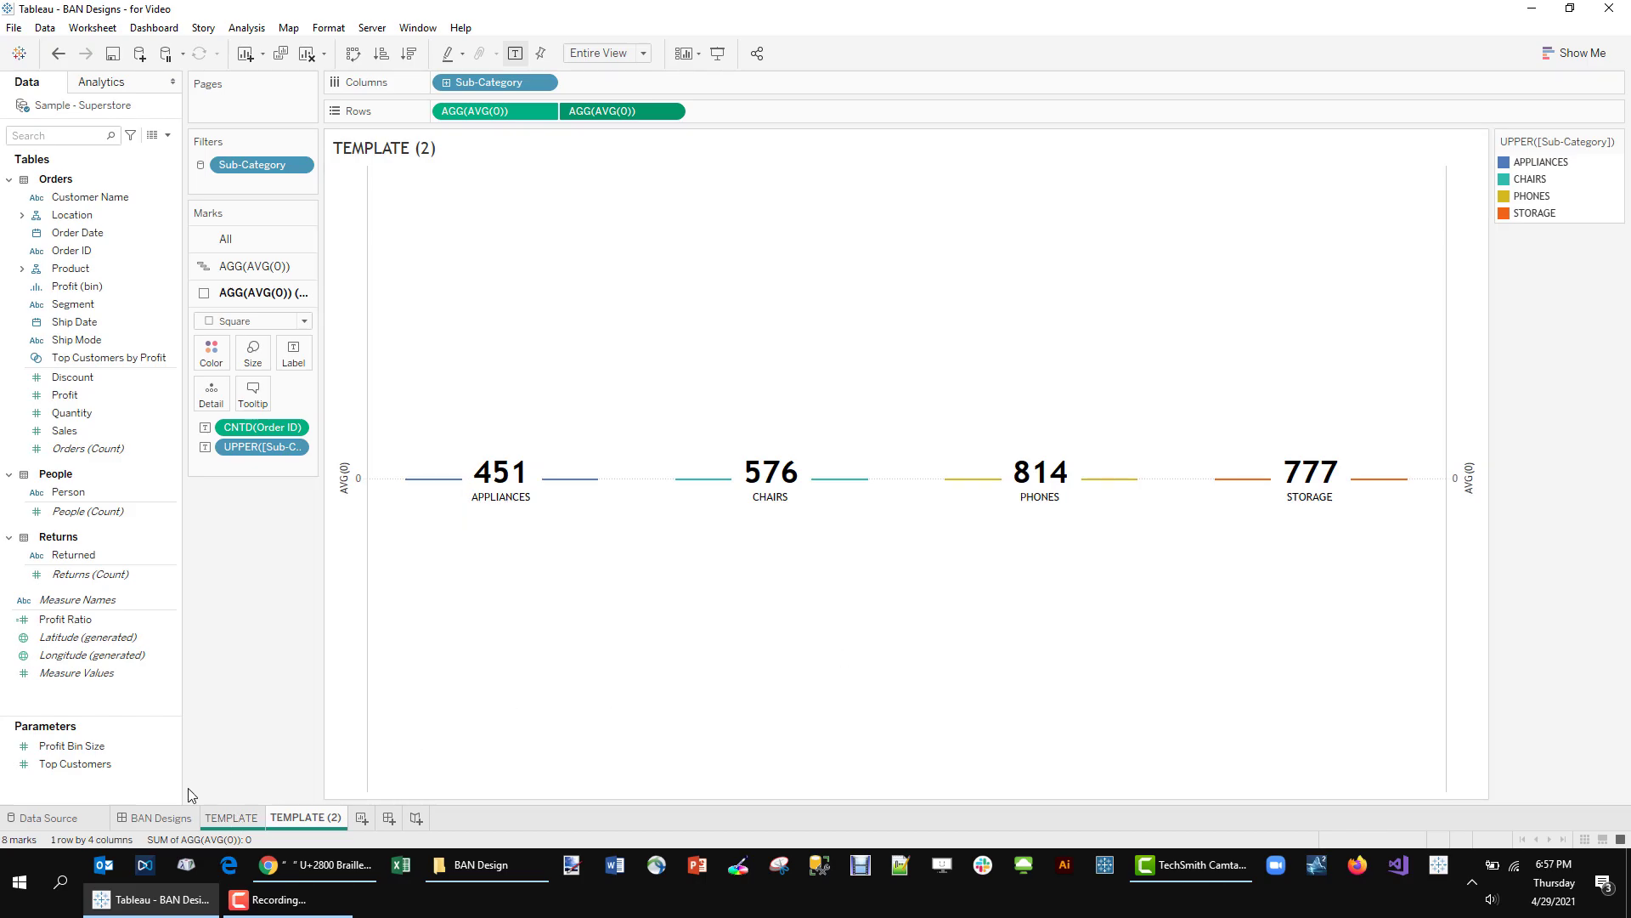
- Open worksheet 16 from the vertical-bar BAN tile on the BAN Designs dashboard
click(162, 818)
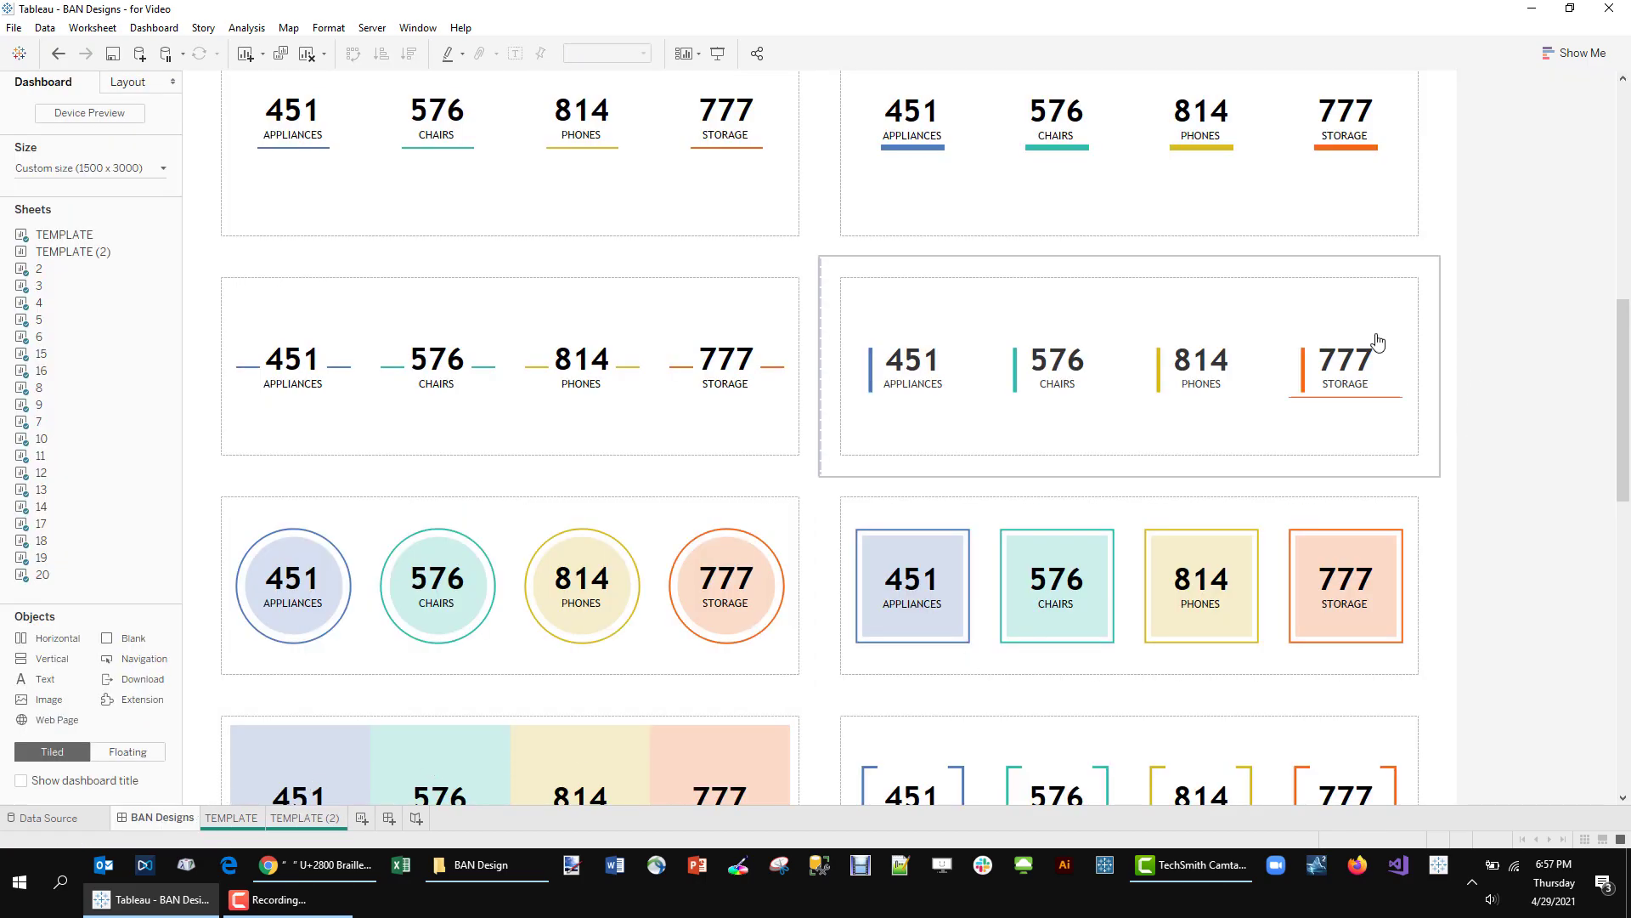
click(1434, 334)
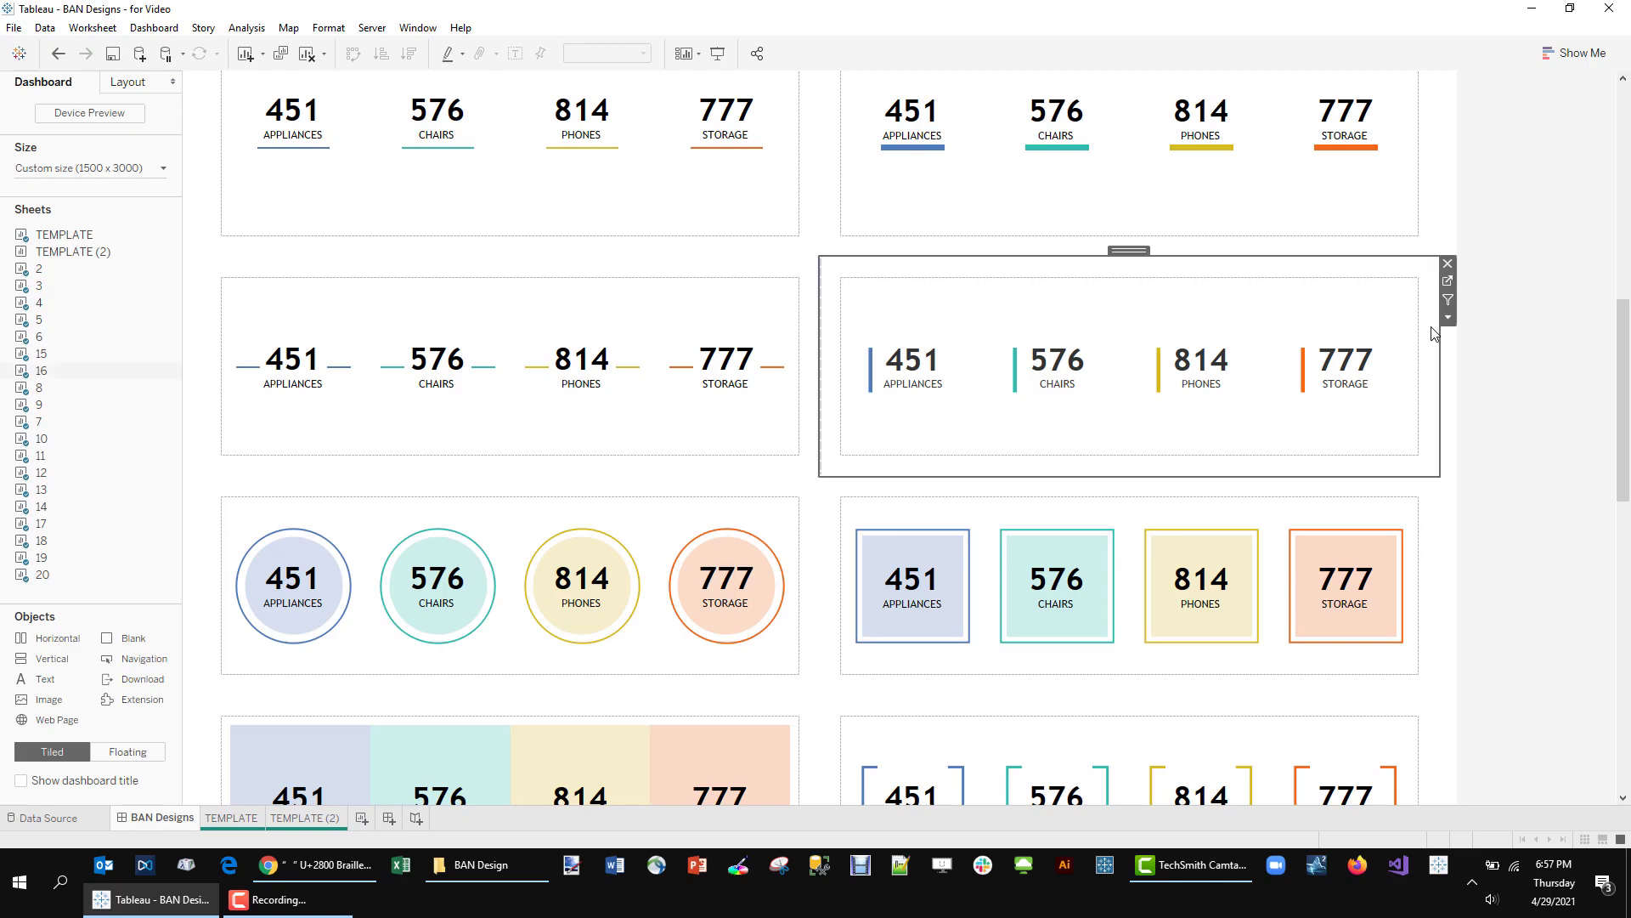
click(1446, 283)
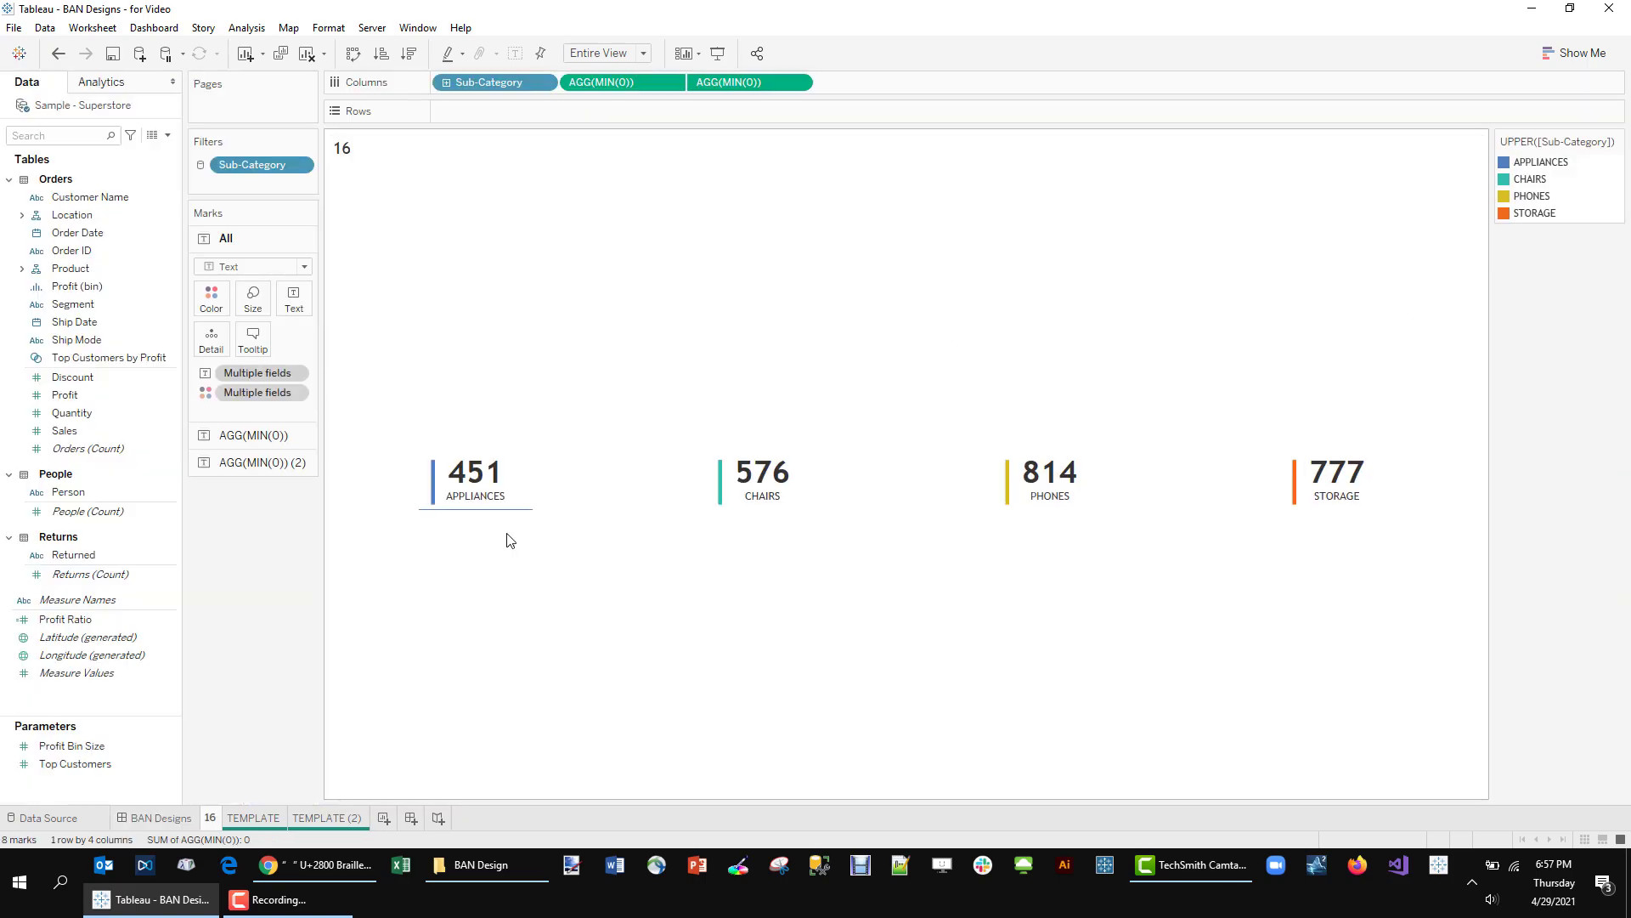
- Duplicate the TEMPLATE sheet as TEMPLATE (3)
click(263, 817)
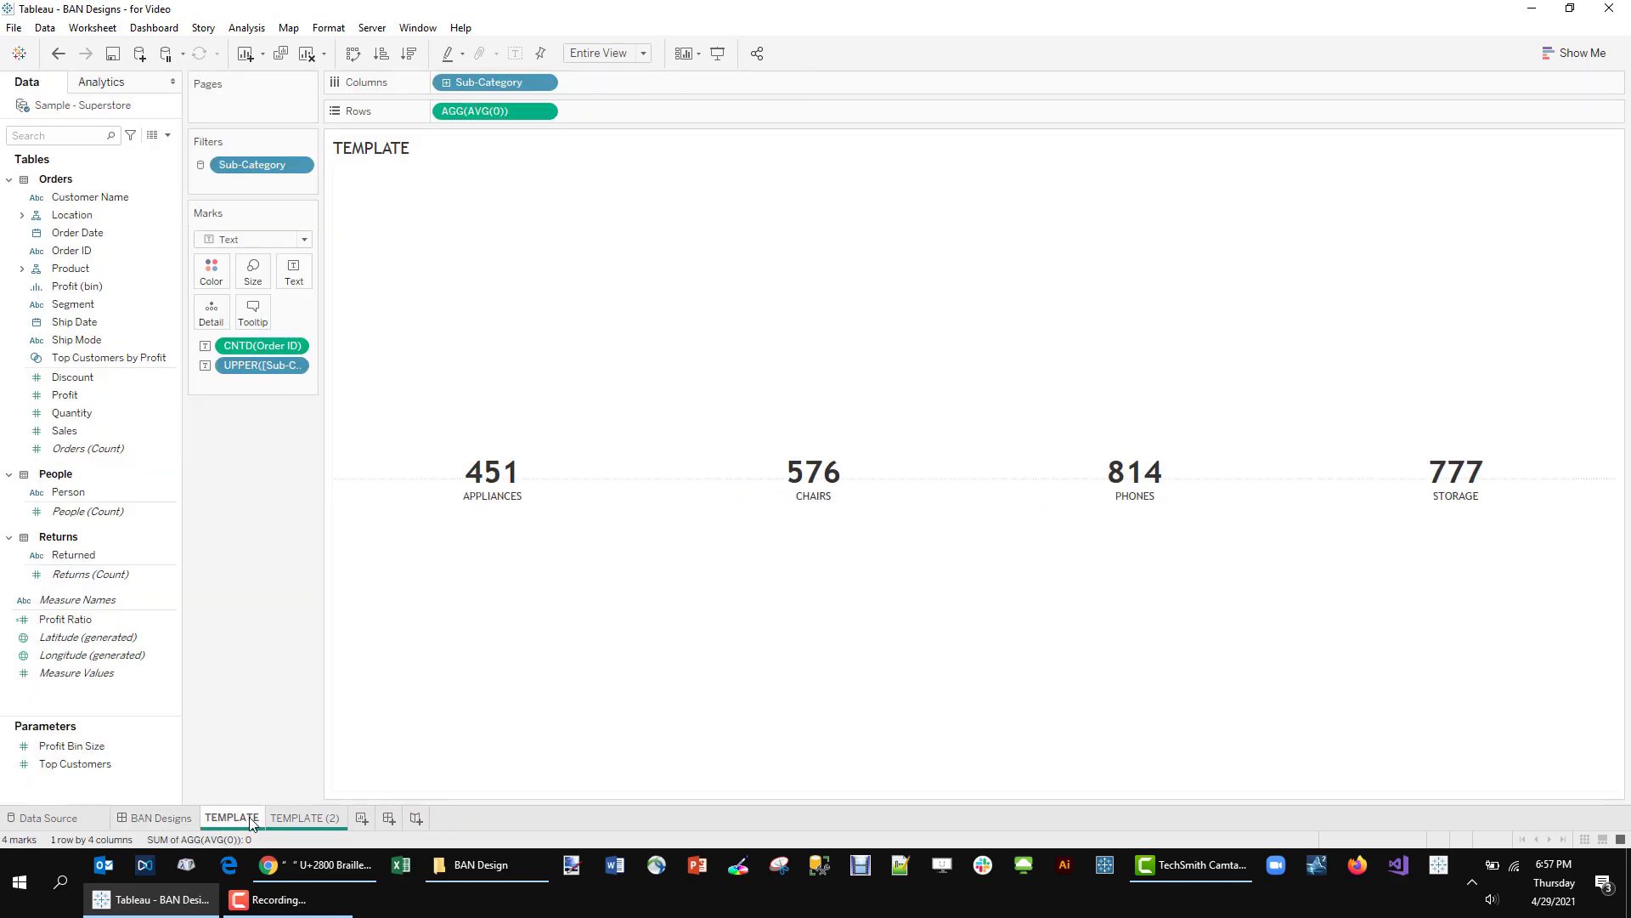
right_click(264, 817)
click(323, 629)
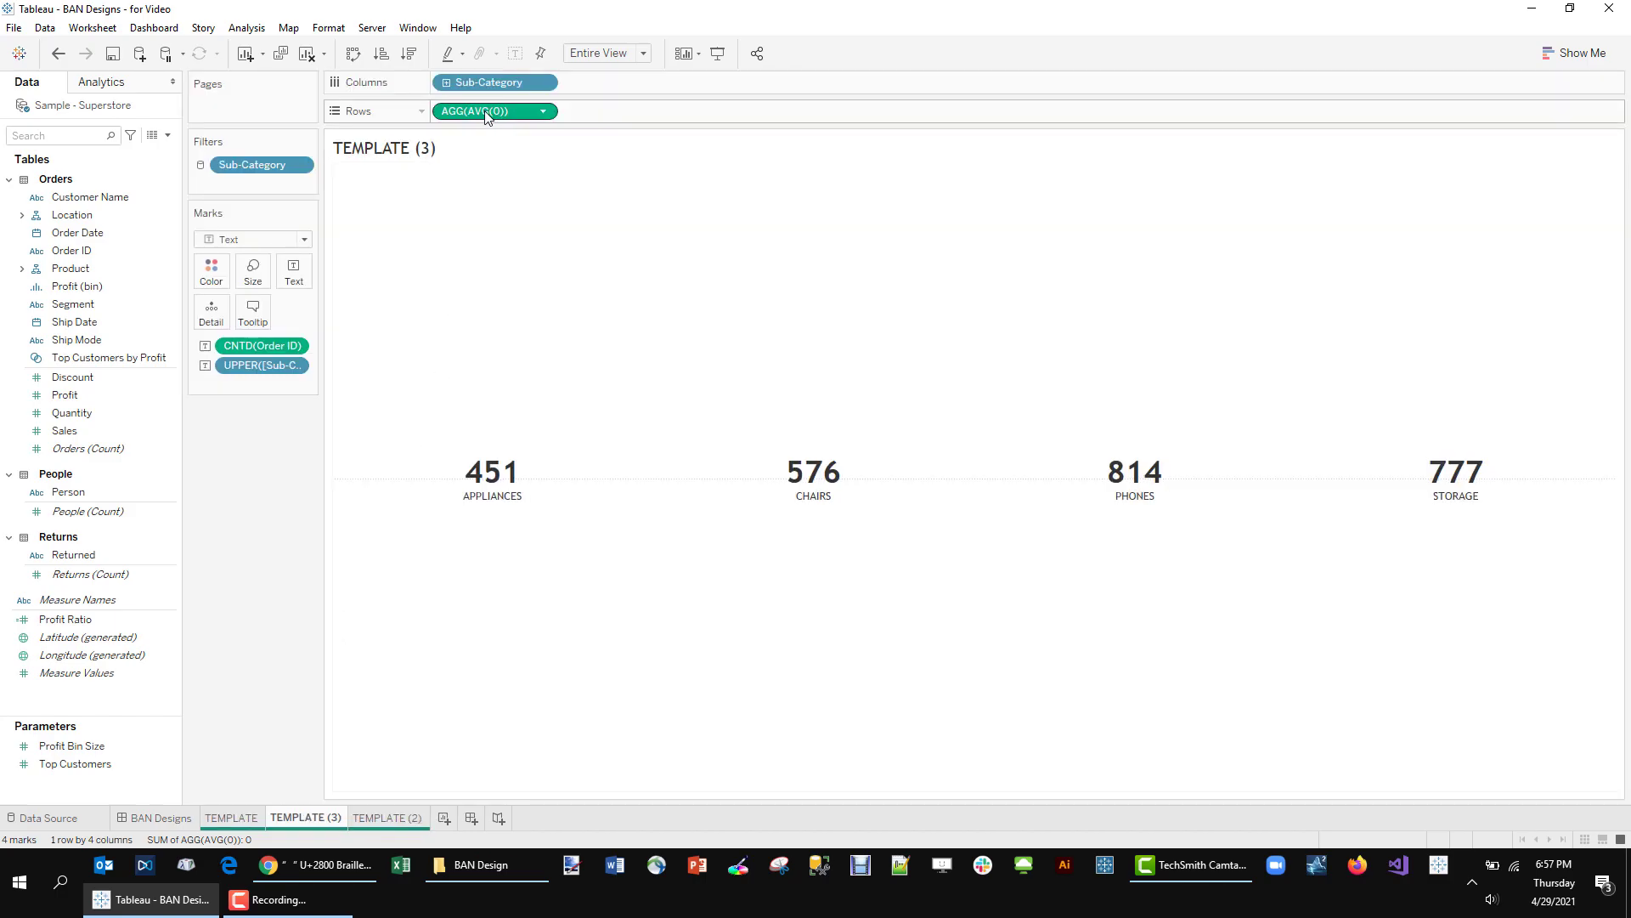
- Add a second AVG(0) row coloured by sub-category, showing an ad-hoc '|' calculation instead of the order count
drag(486, 116, 665, 114)
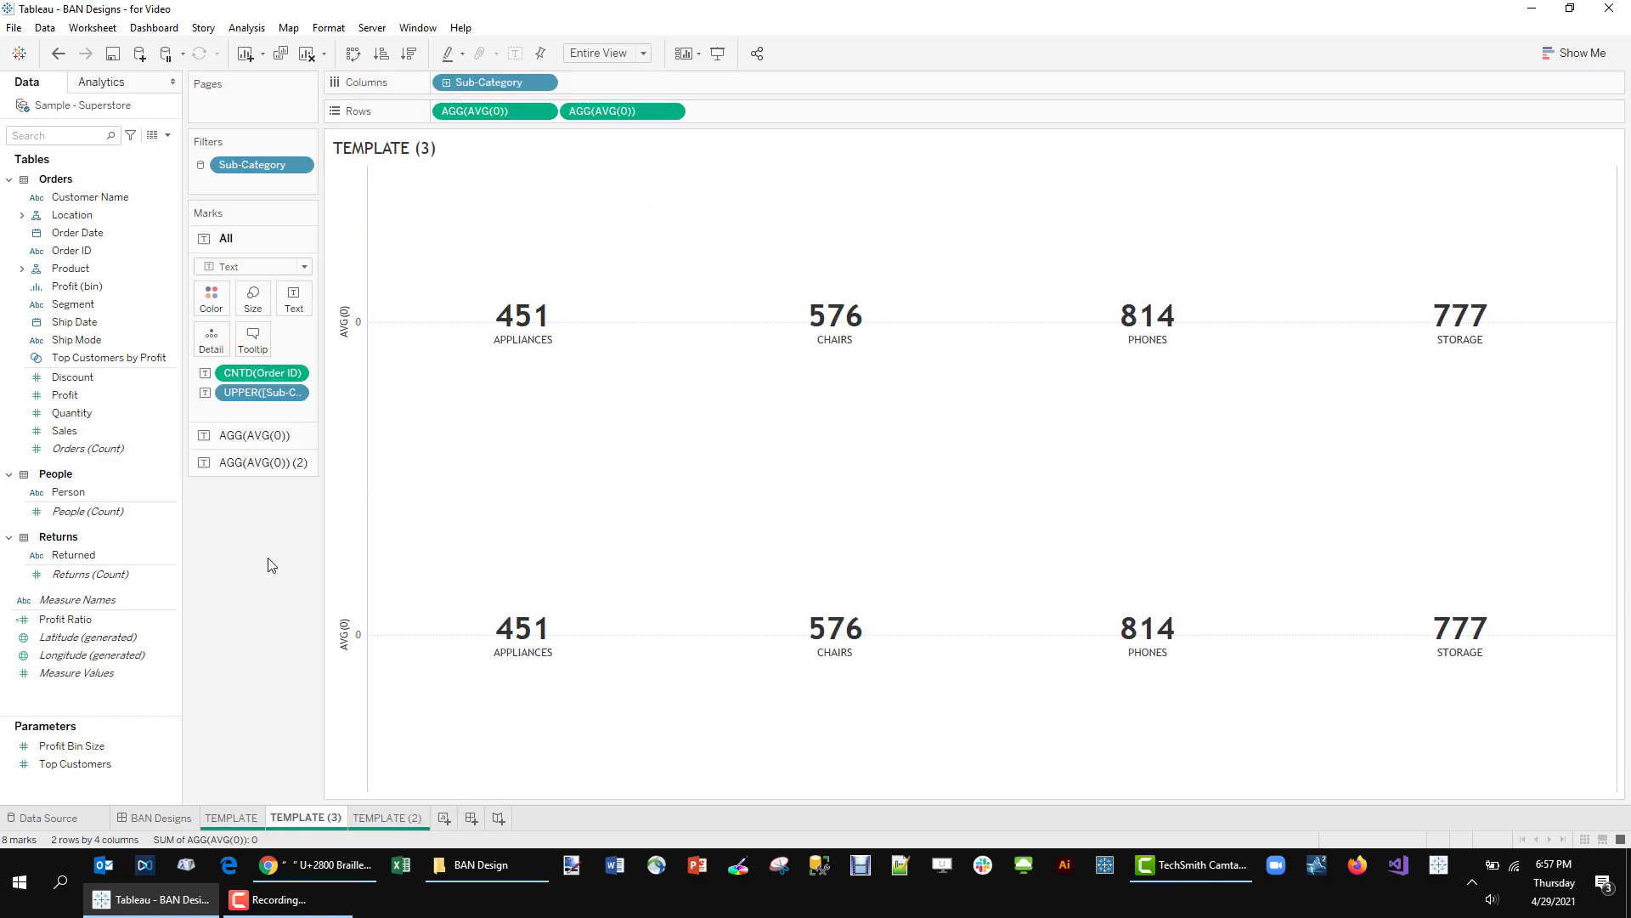
click(252, 467)
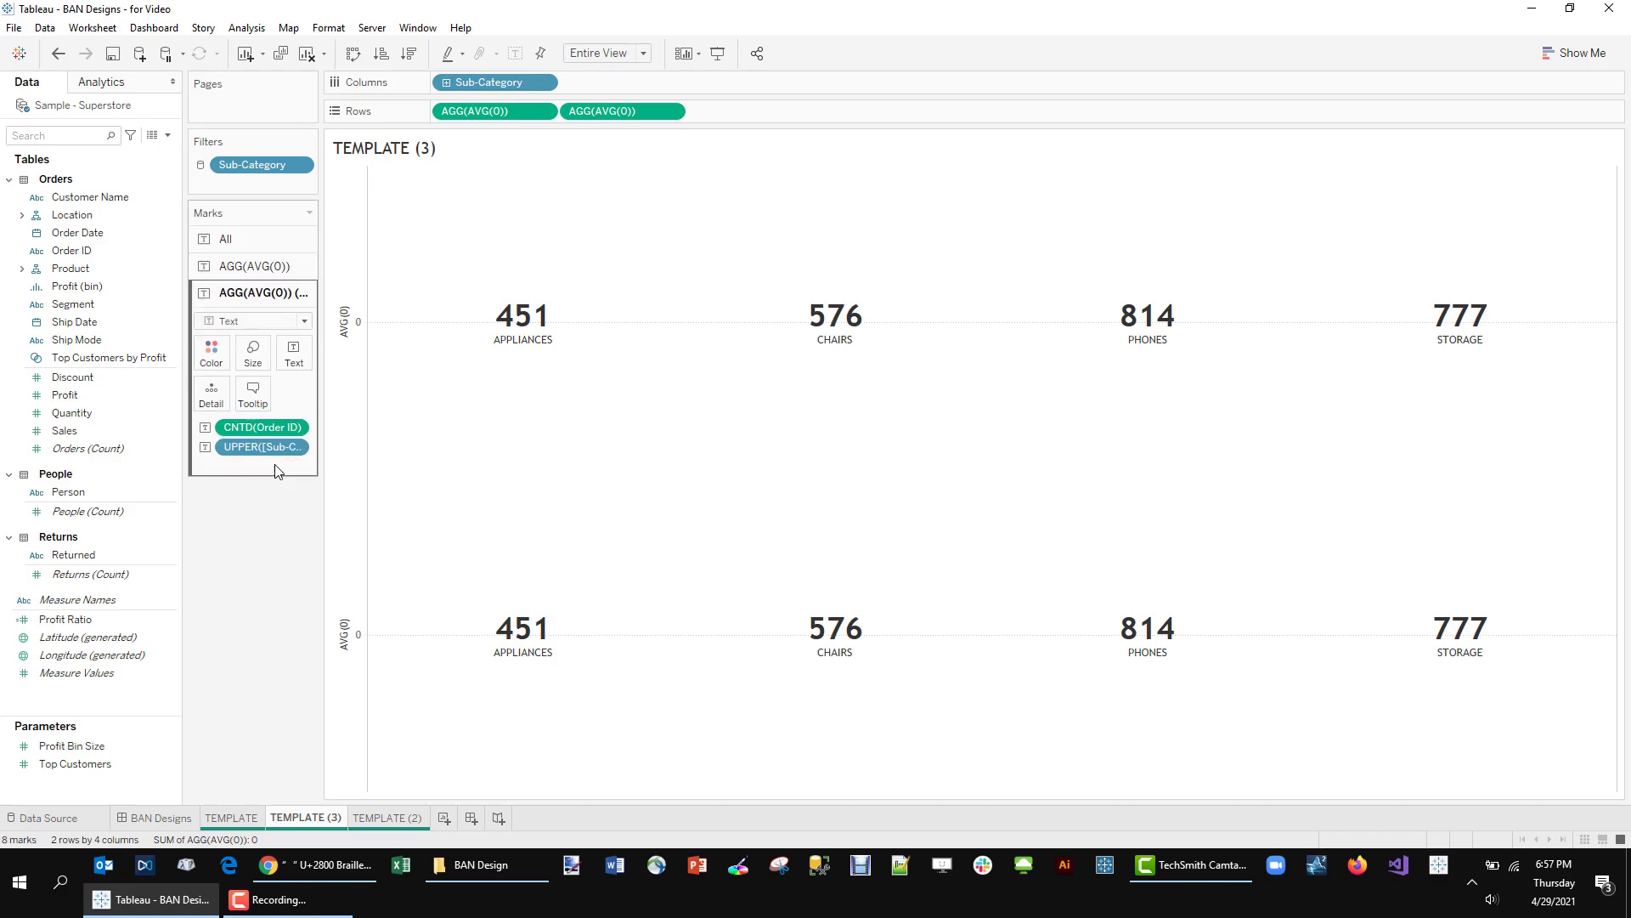
drag(249, 455, 211, 353)
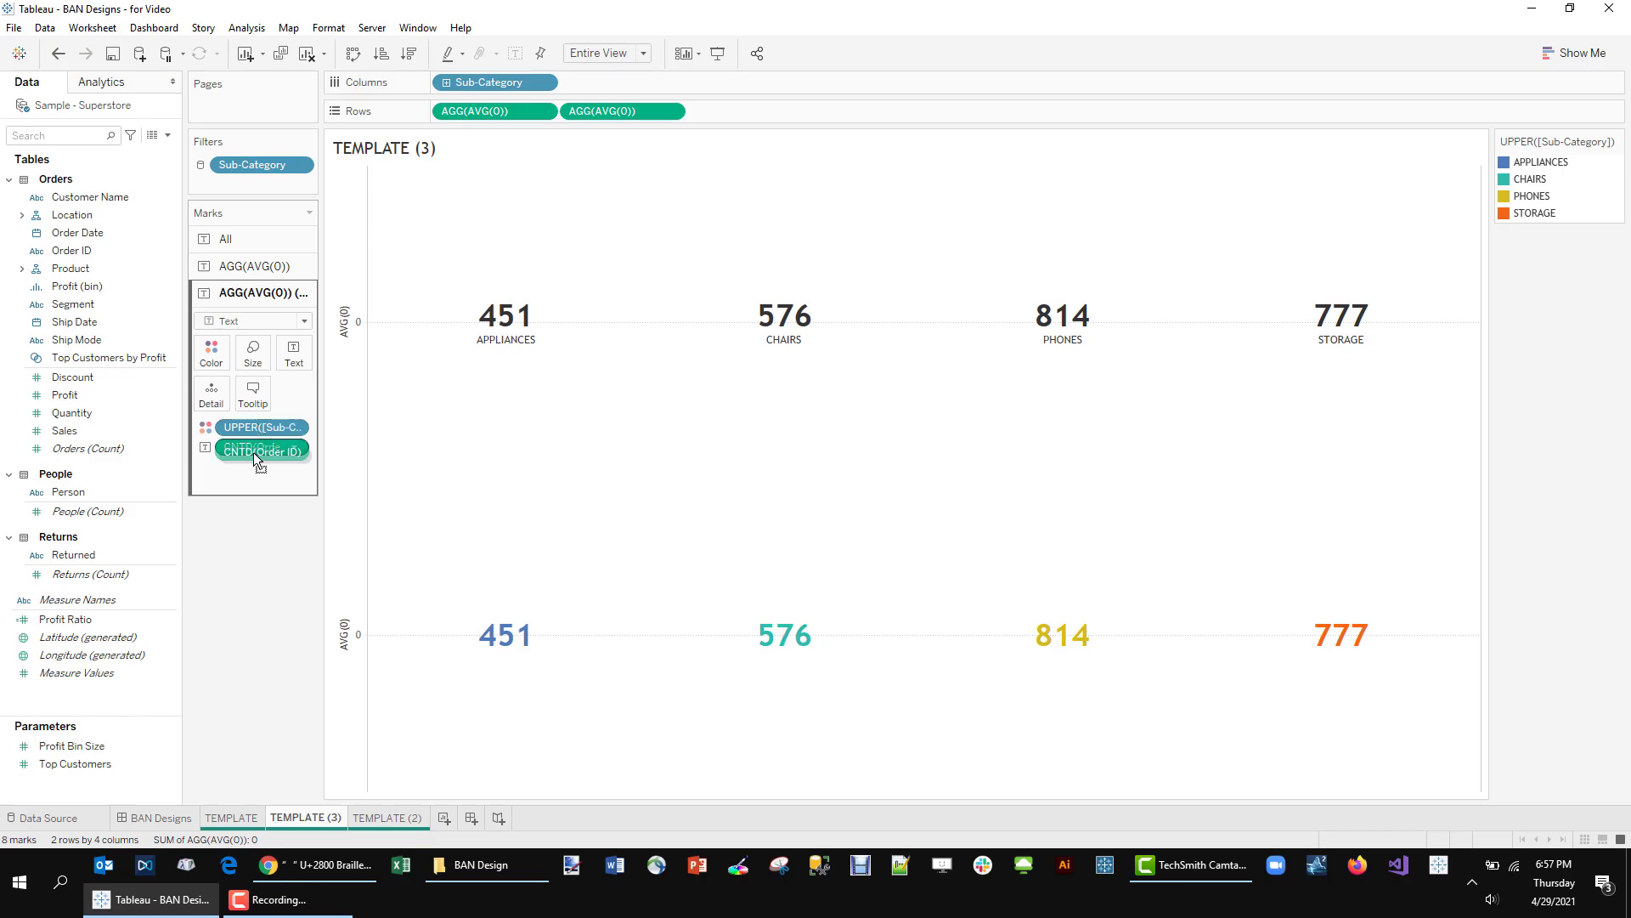
drag(253, 452, 244, 616)
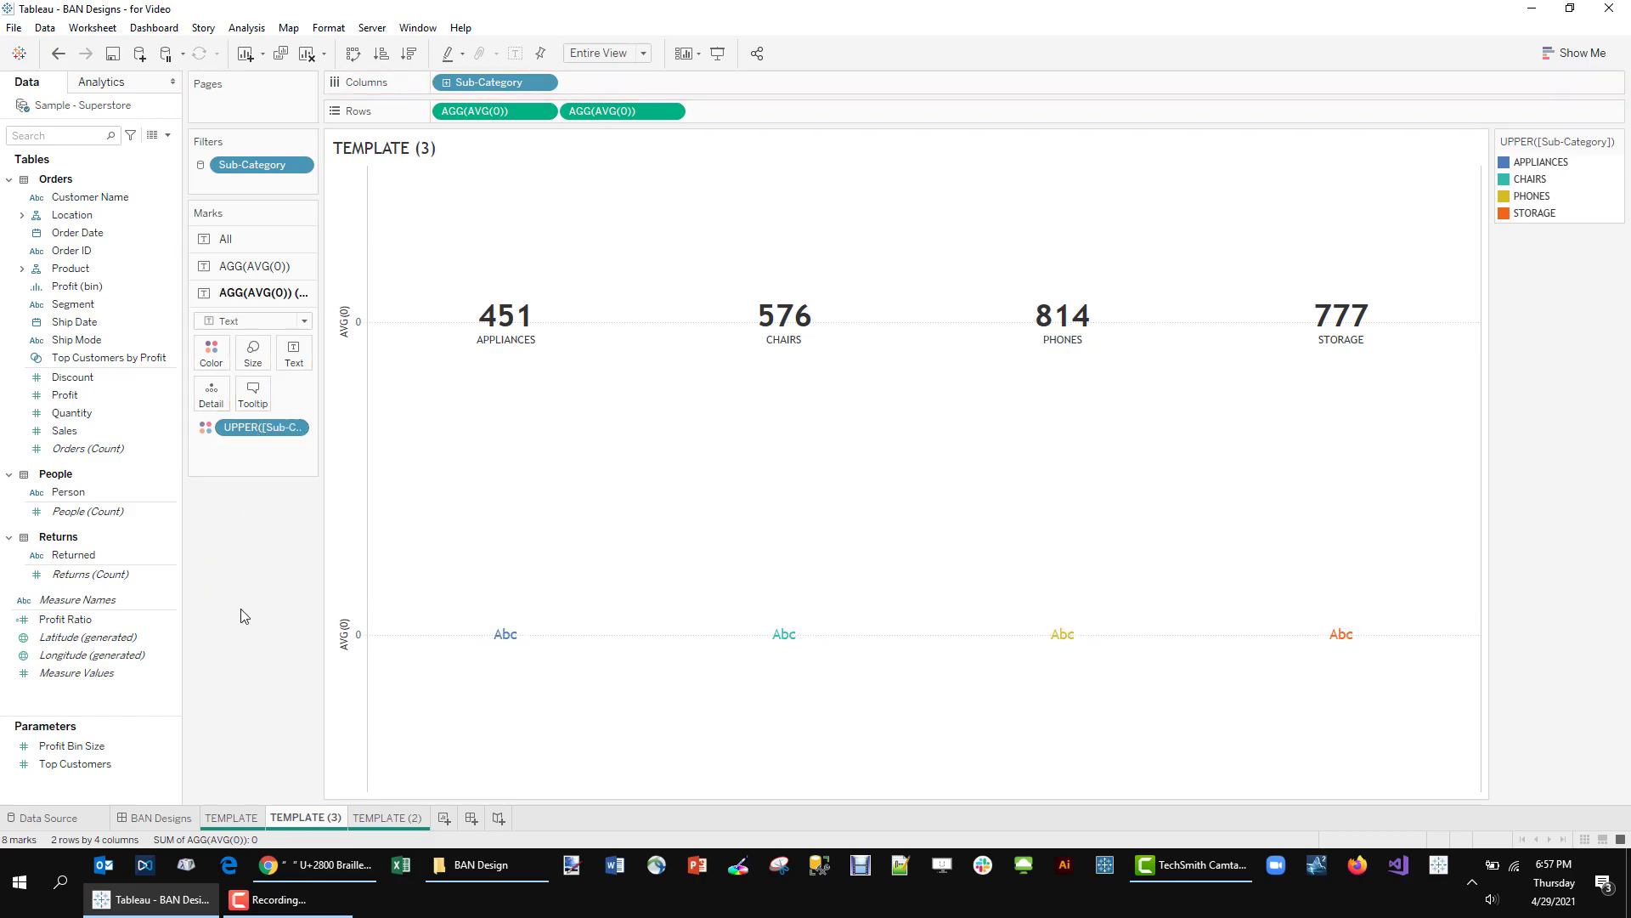
double_click(250, 468)
text('|)
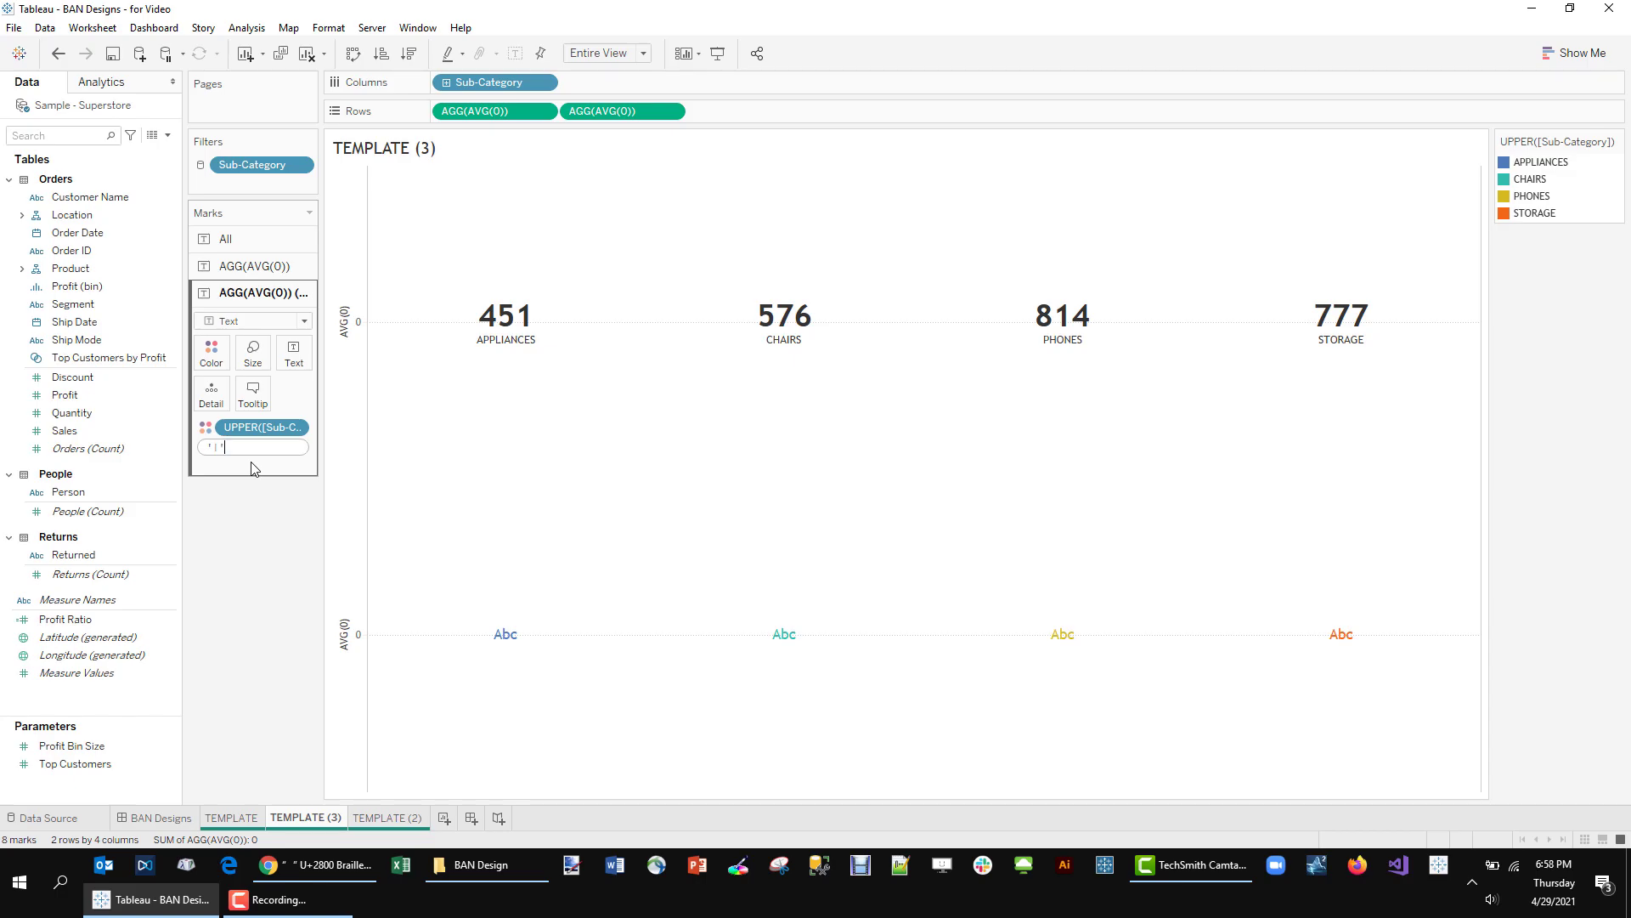
key(Return)
drag(253, 447, 374, 395)
click(253, 352)
- Set the bar label to 48 pt and overlay the bars on the BANs with a dual axis
click(311, 363)
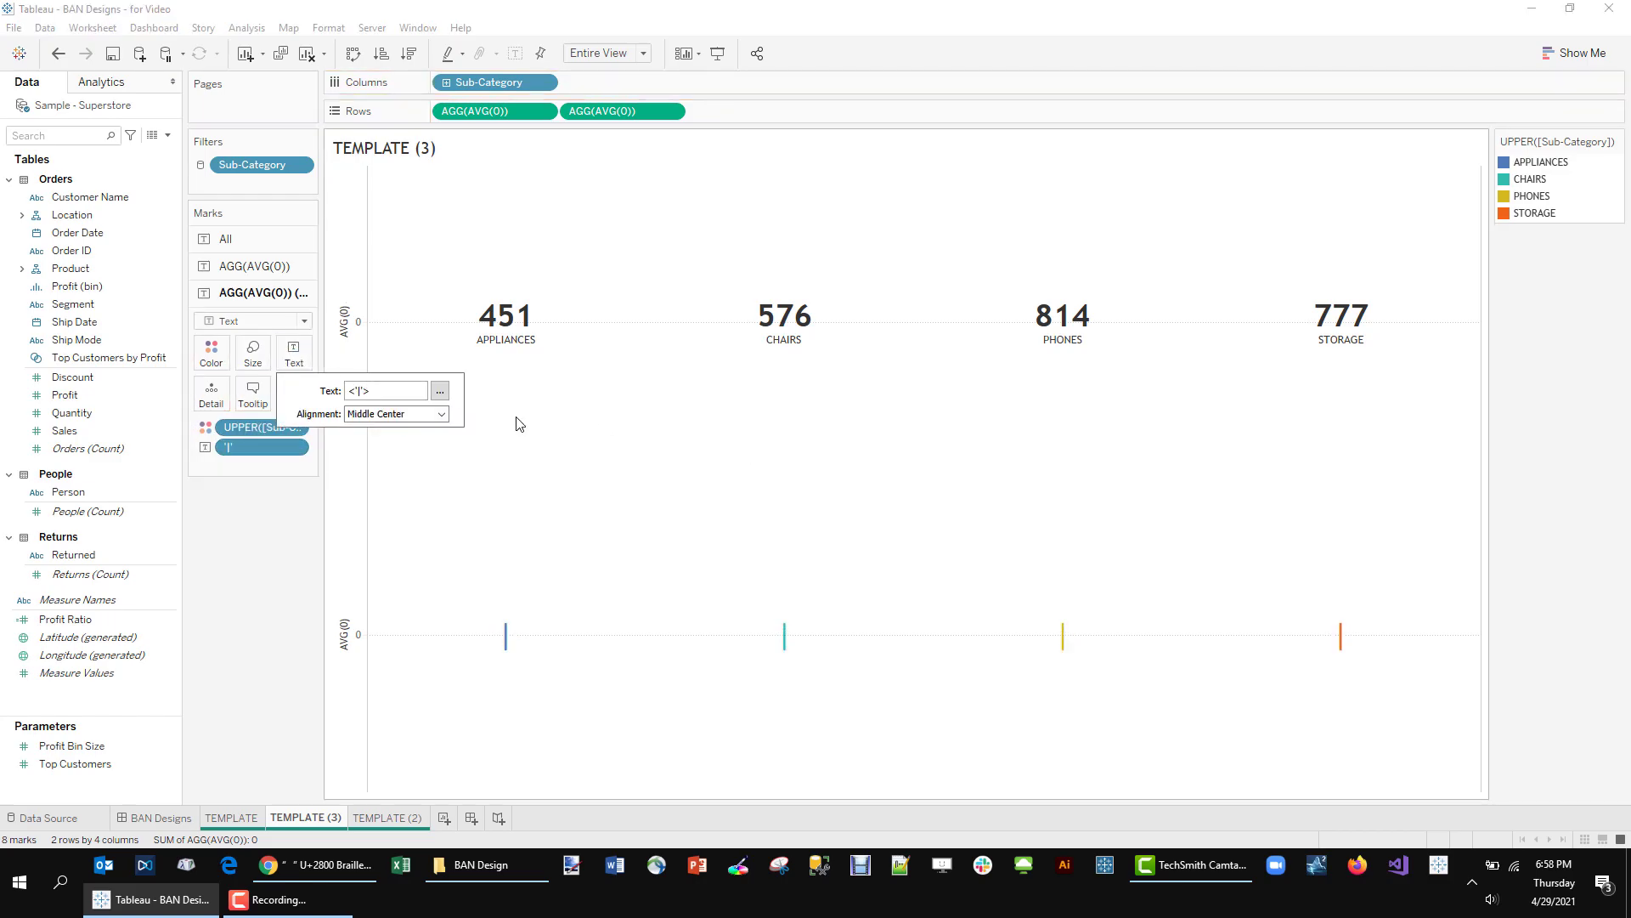
click(440, 390)
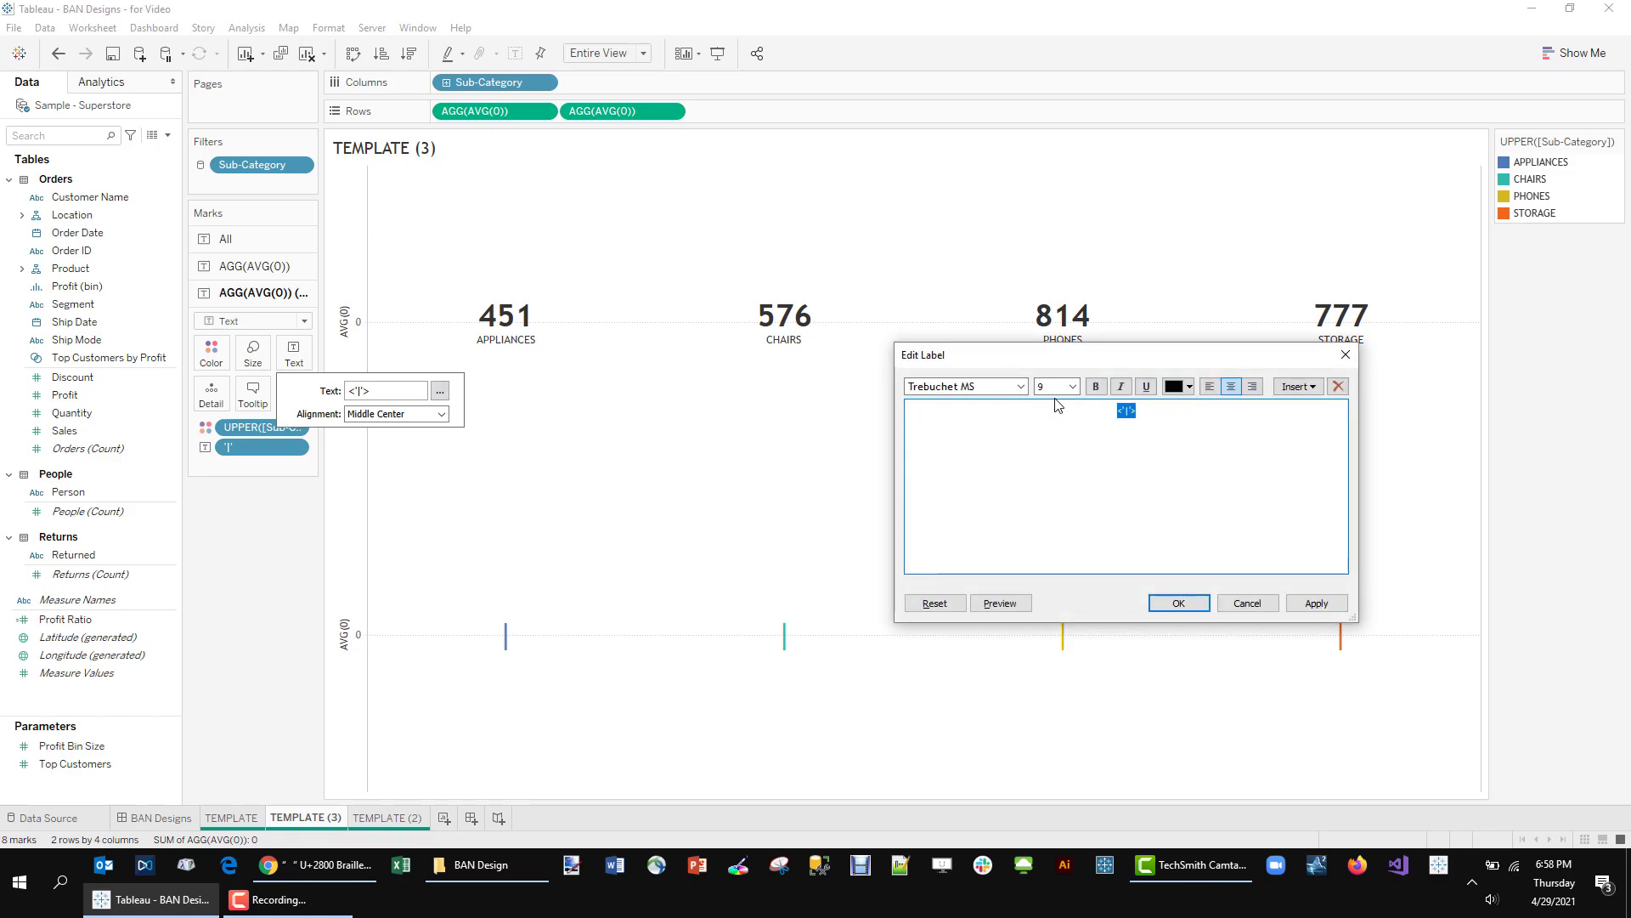
click(1072, 386)
click(1057, 561)
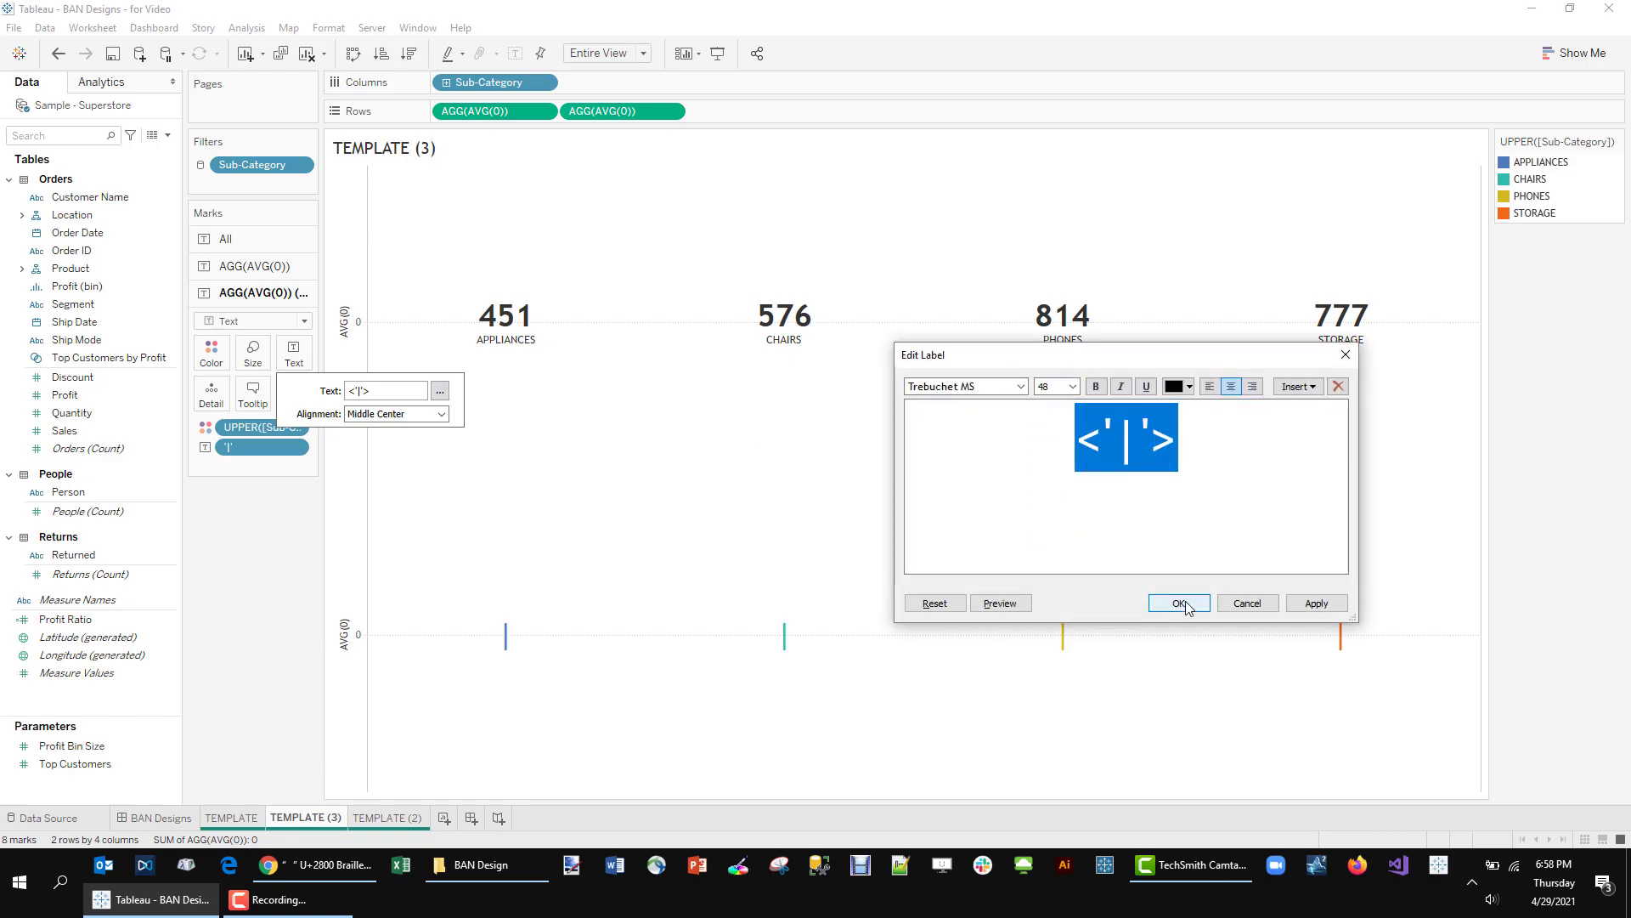
click(1181, 603)
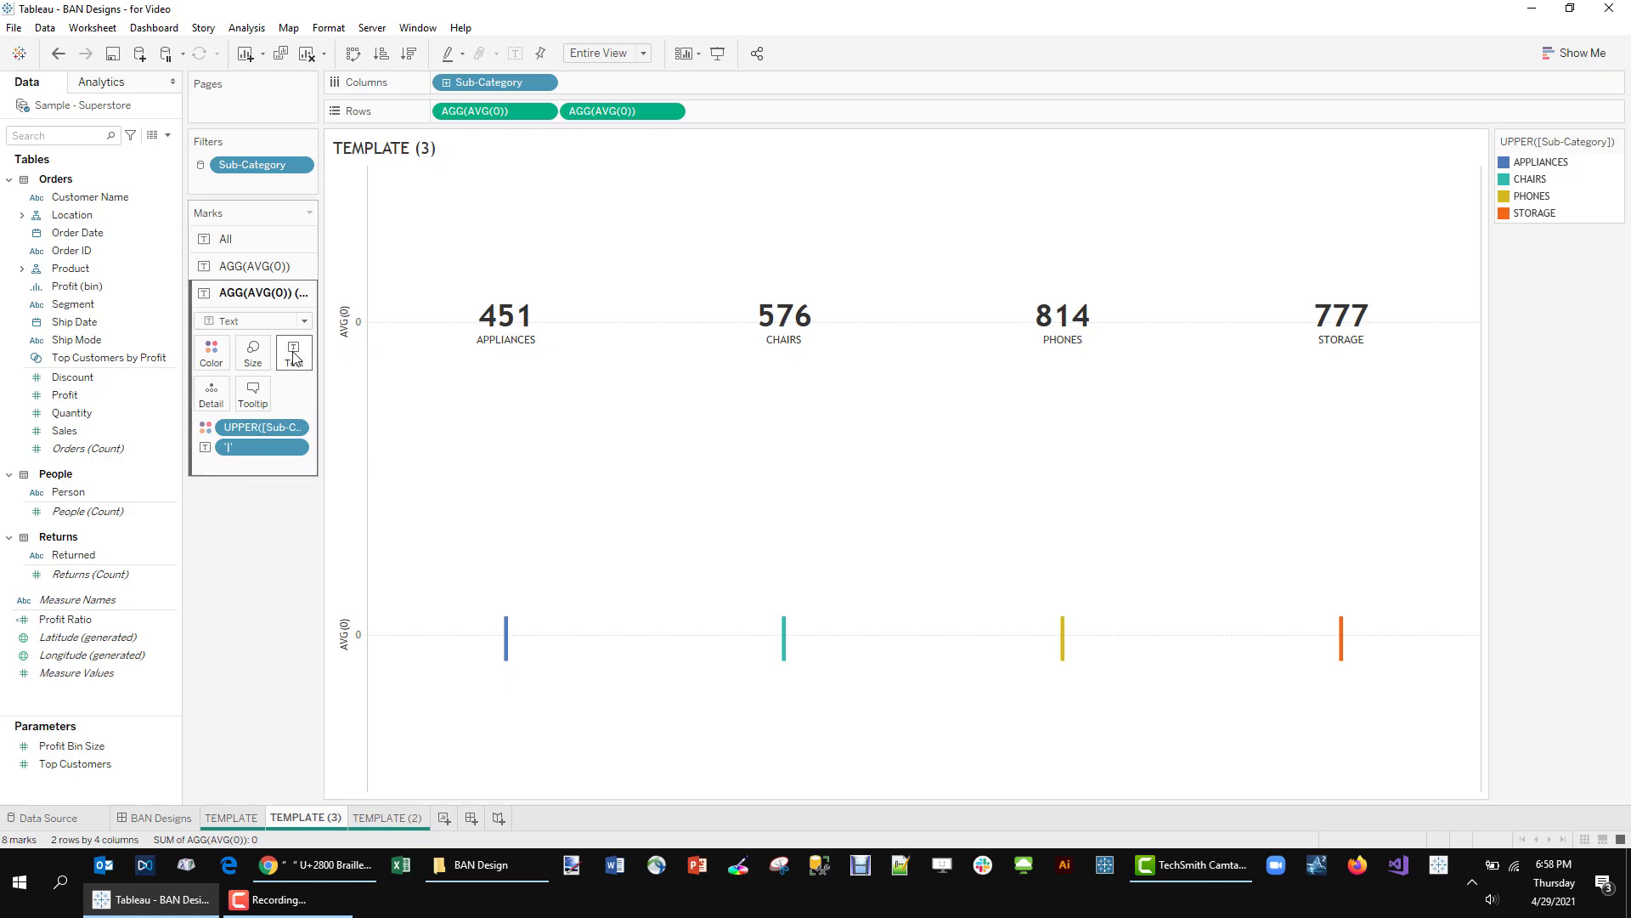
click(293, 357)
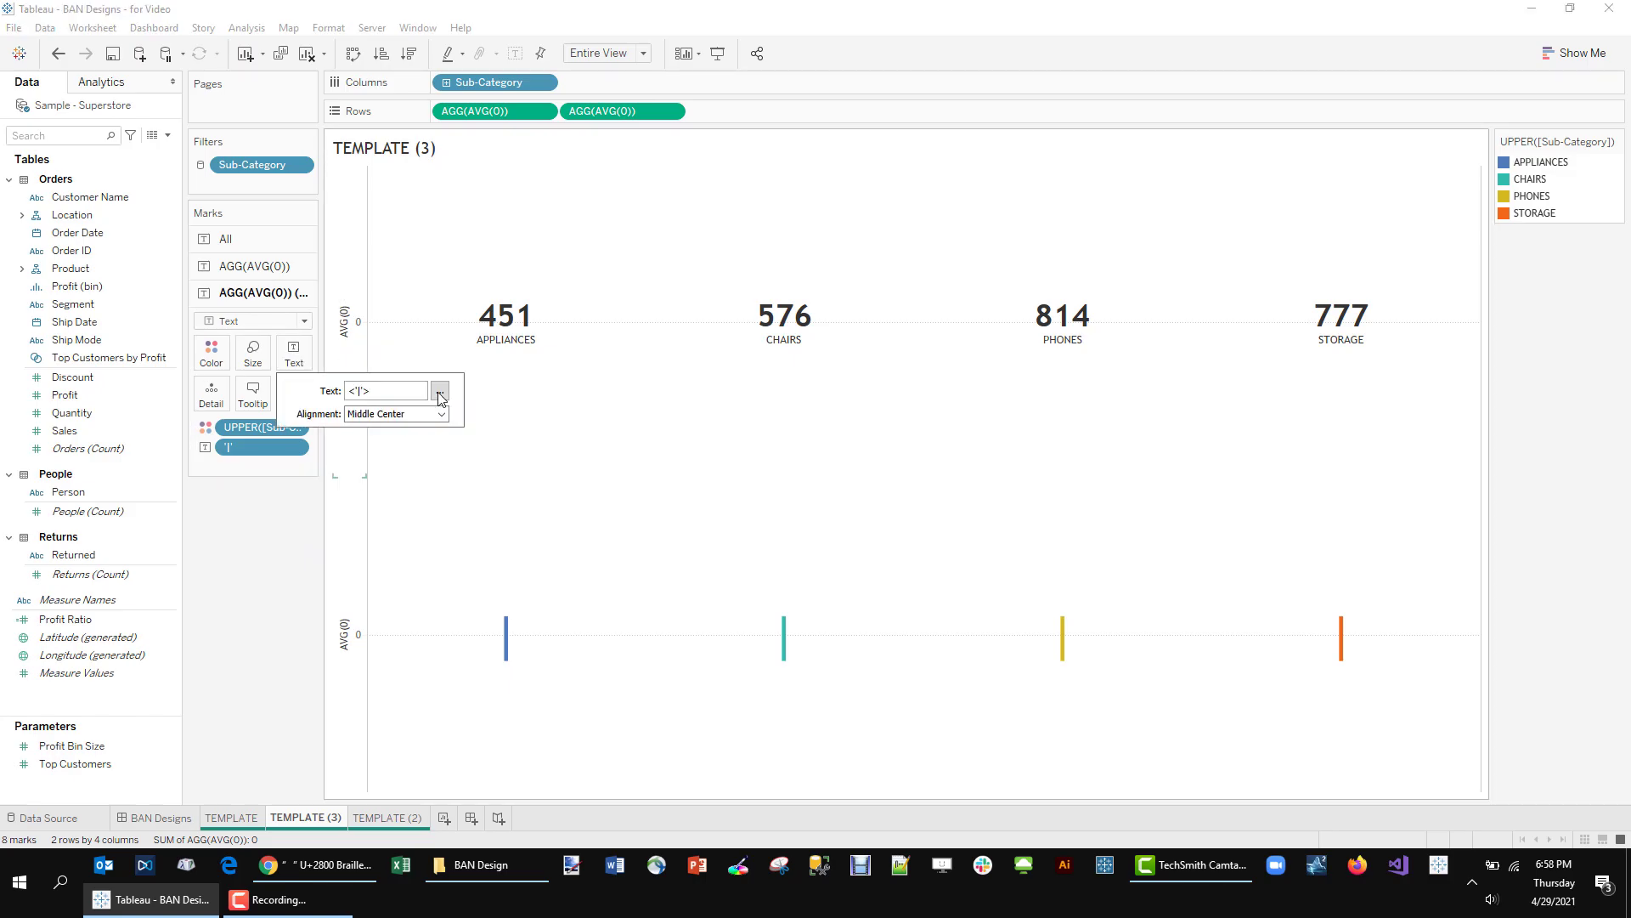
click(671, 113)
click(624, 293)
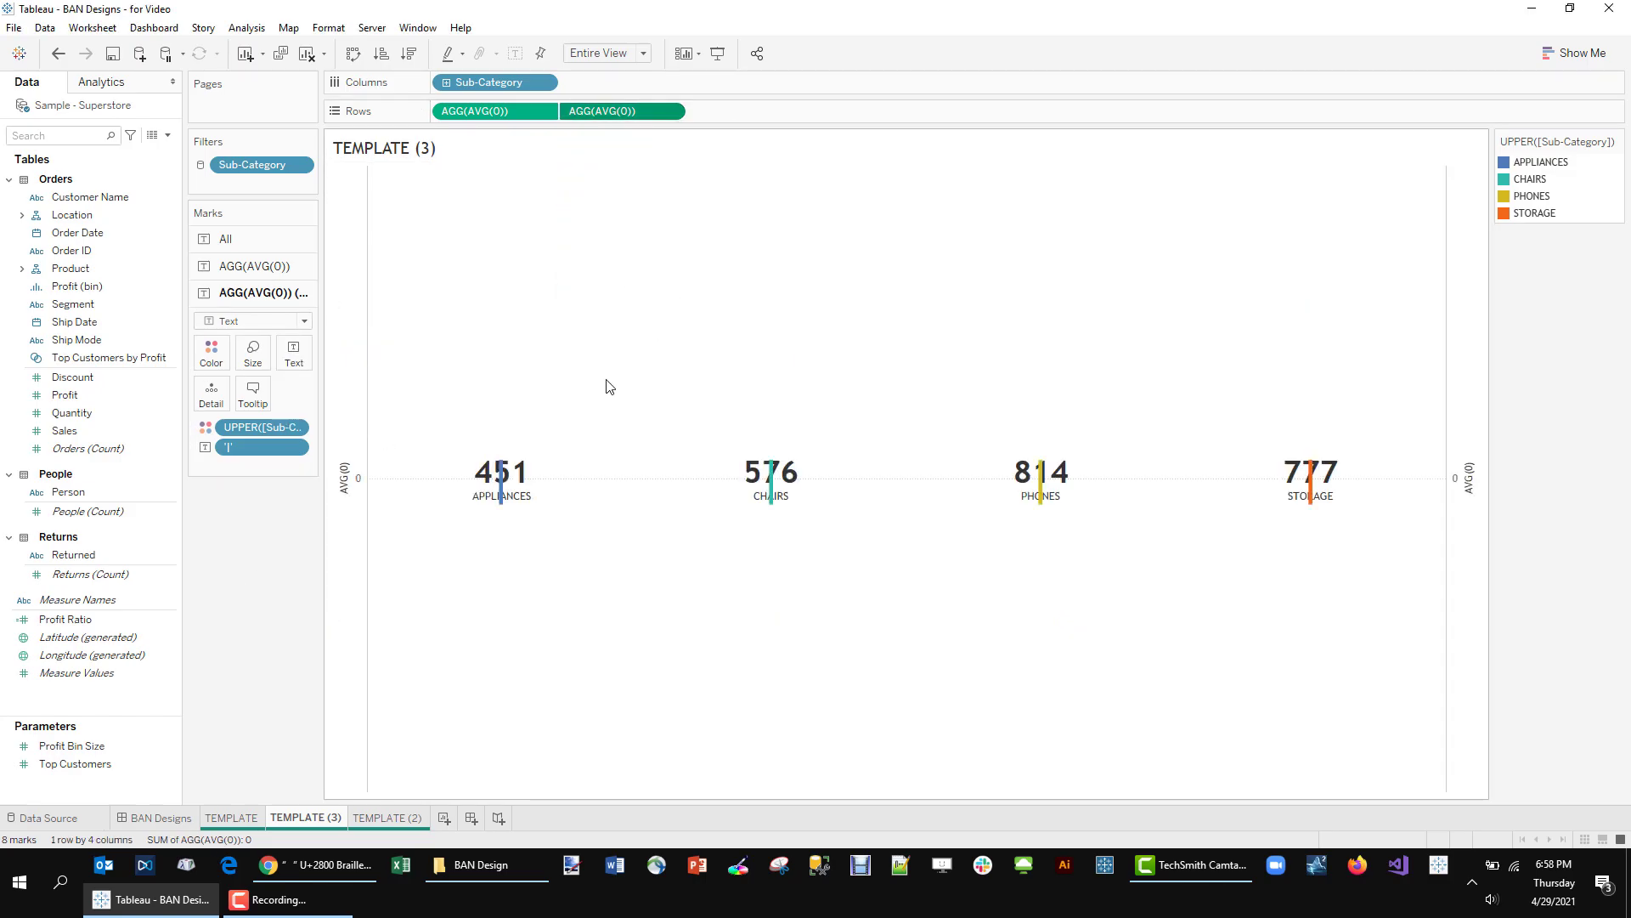
- Left-align the bar label, then switch to the U+2800 Braille Pattern Blank web page
click(299, 368)
click(439, 391)
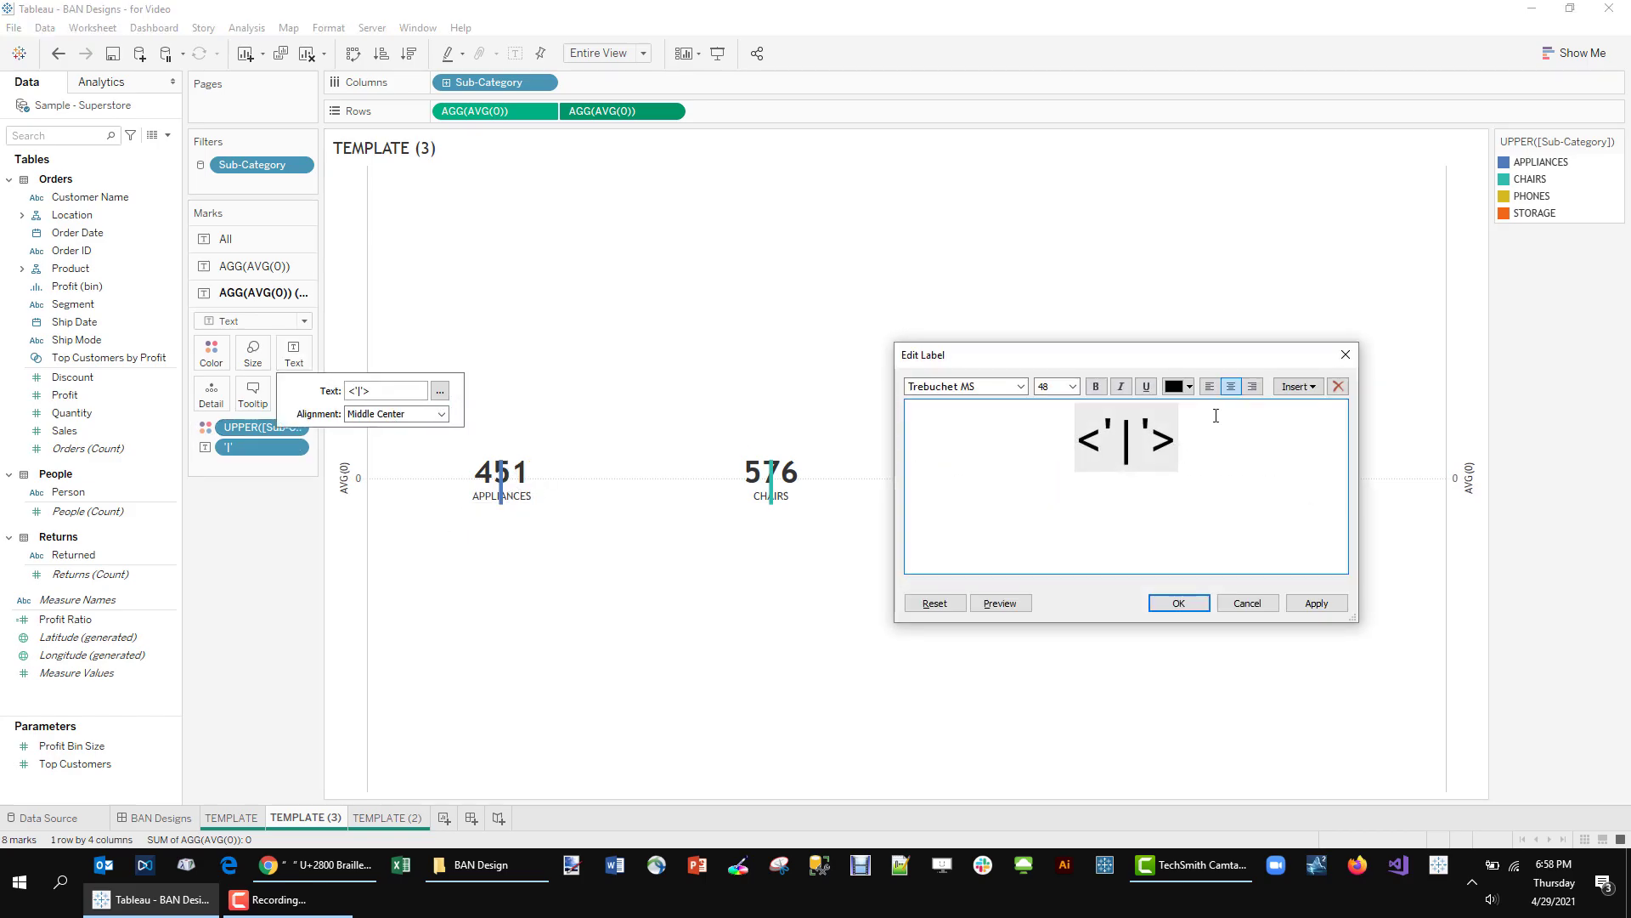
click(1209, 385)
click(1313, 605)
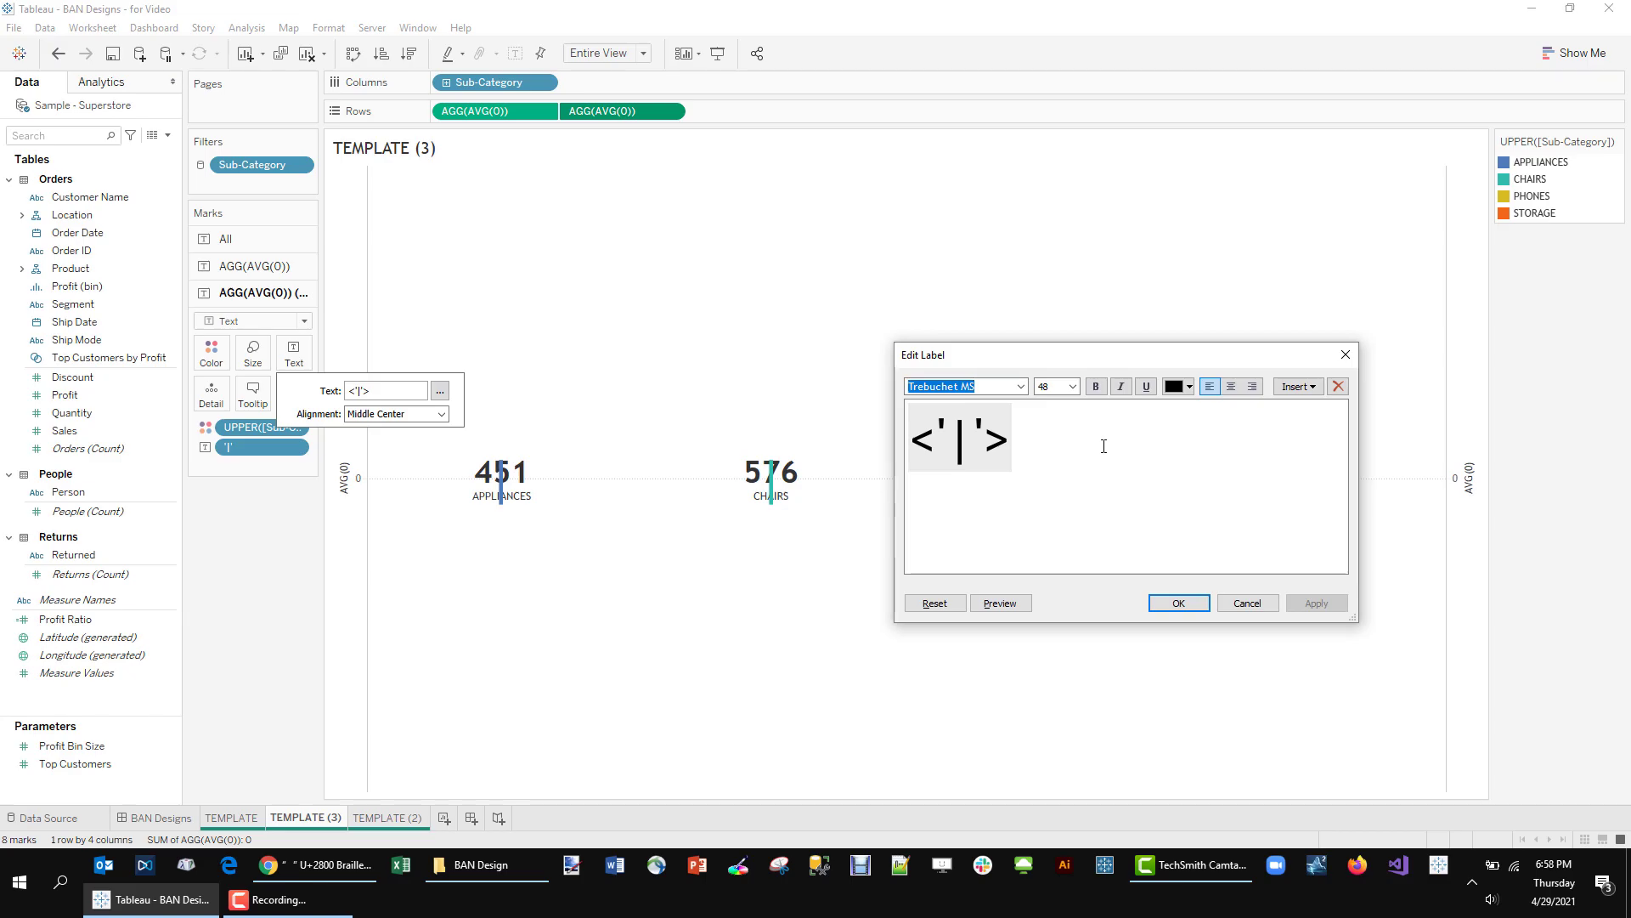
click(1123, 473)
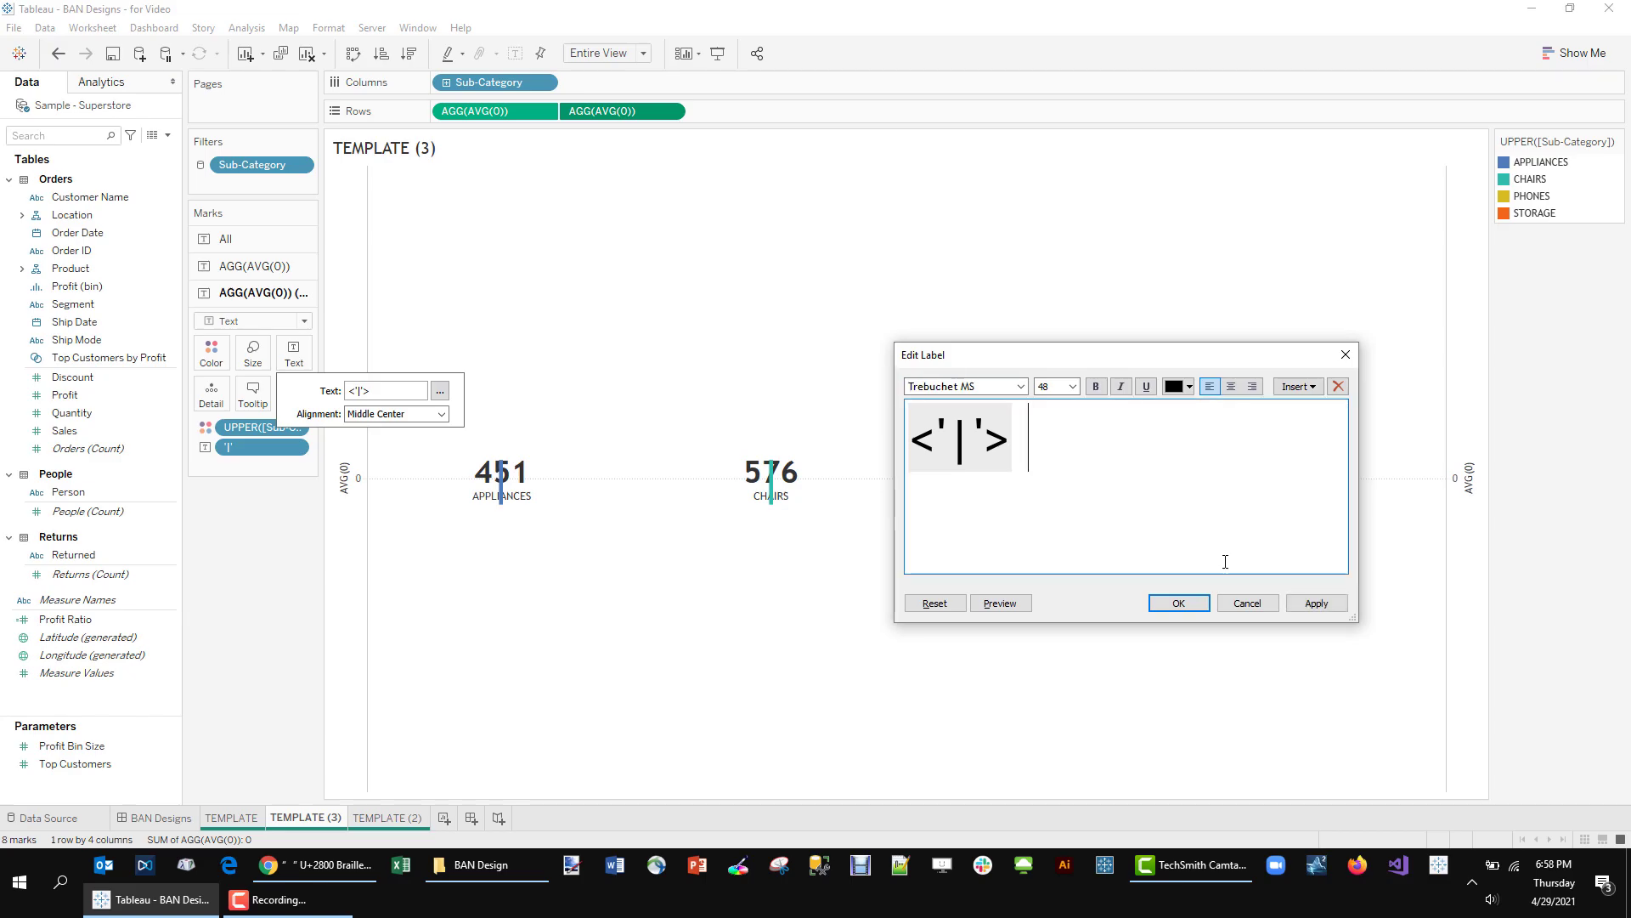
click(1300, 607)
click(1086, 453)
click(313, 856)
click(1005, 338)
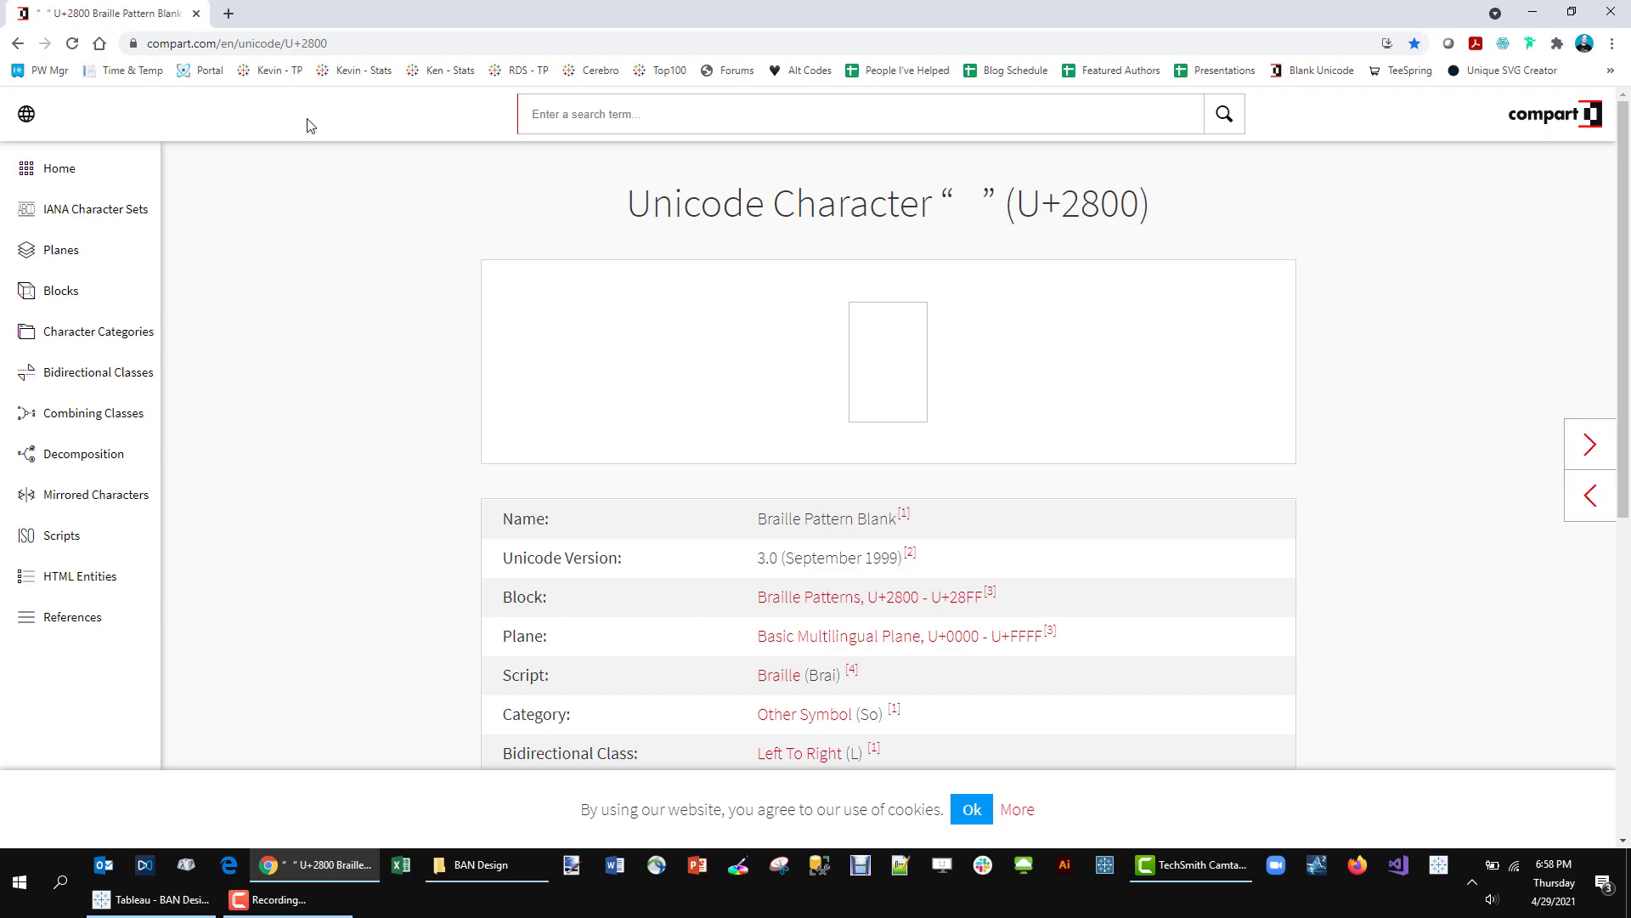
- Select the blank Braille Pattern glyph on the compart.com U+2800 page
double_click(985, 200)
drag(973, 342, 824, 357)
key(ctrl+c)
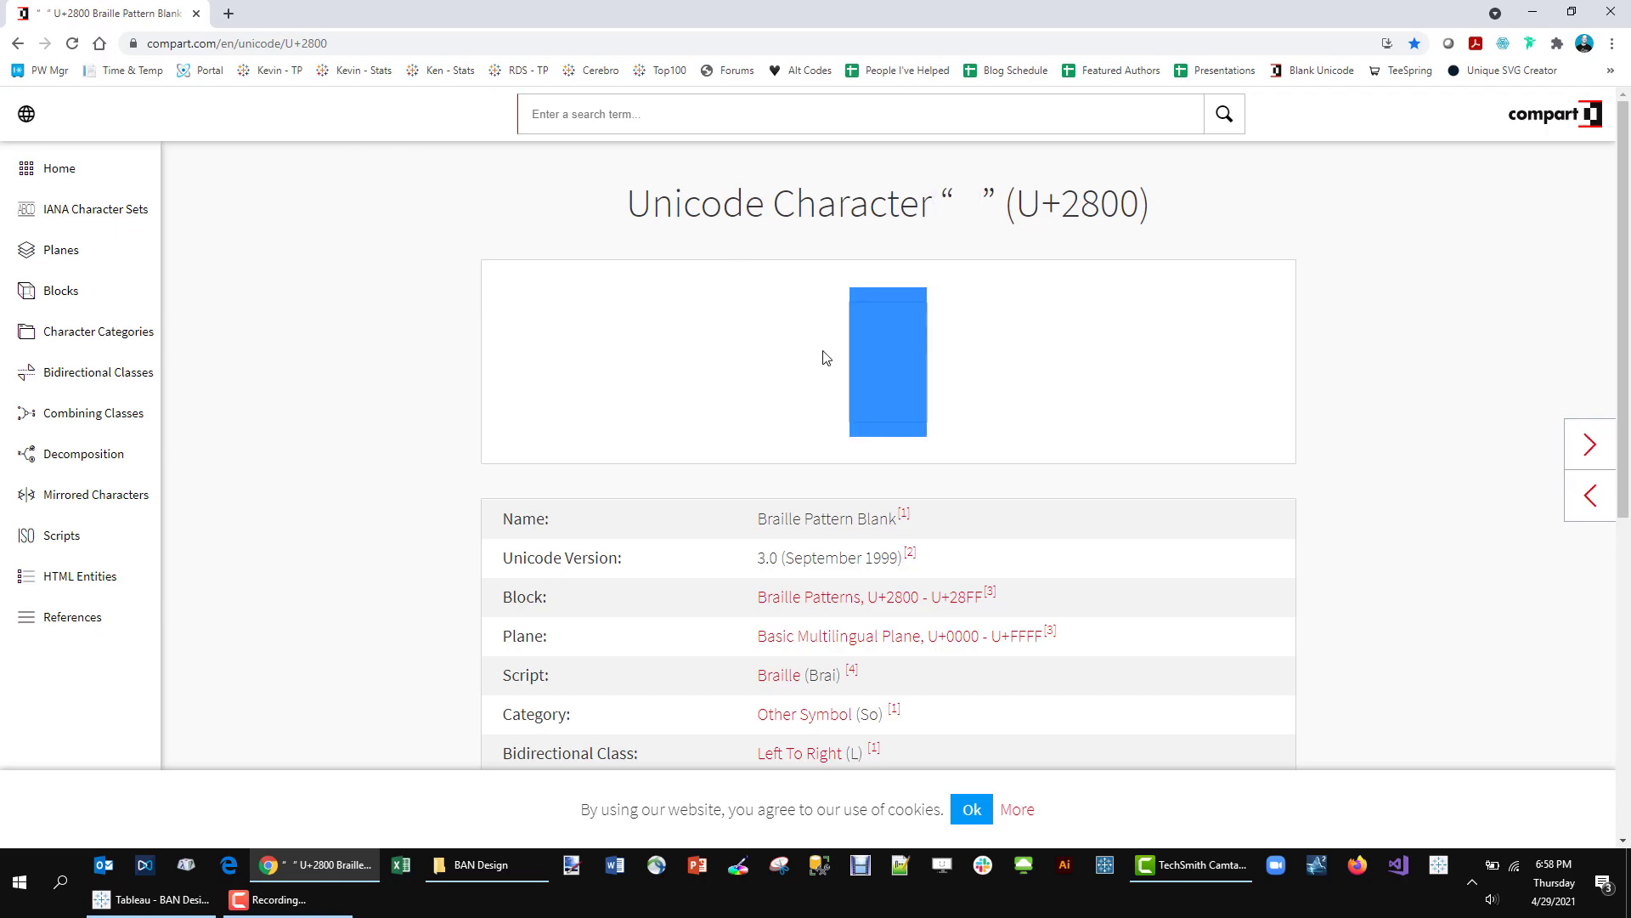
click(1026, 394)
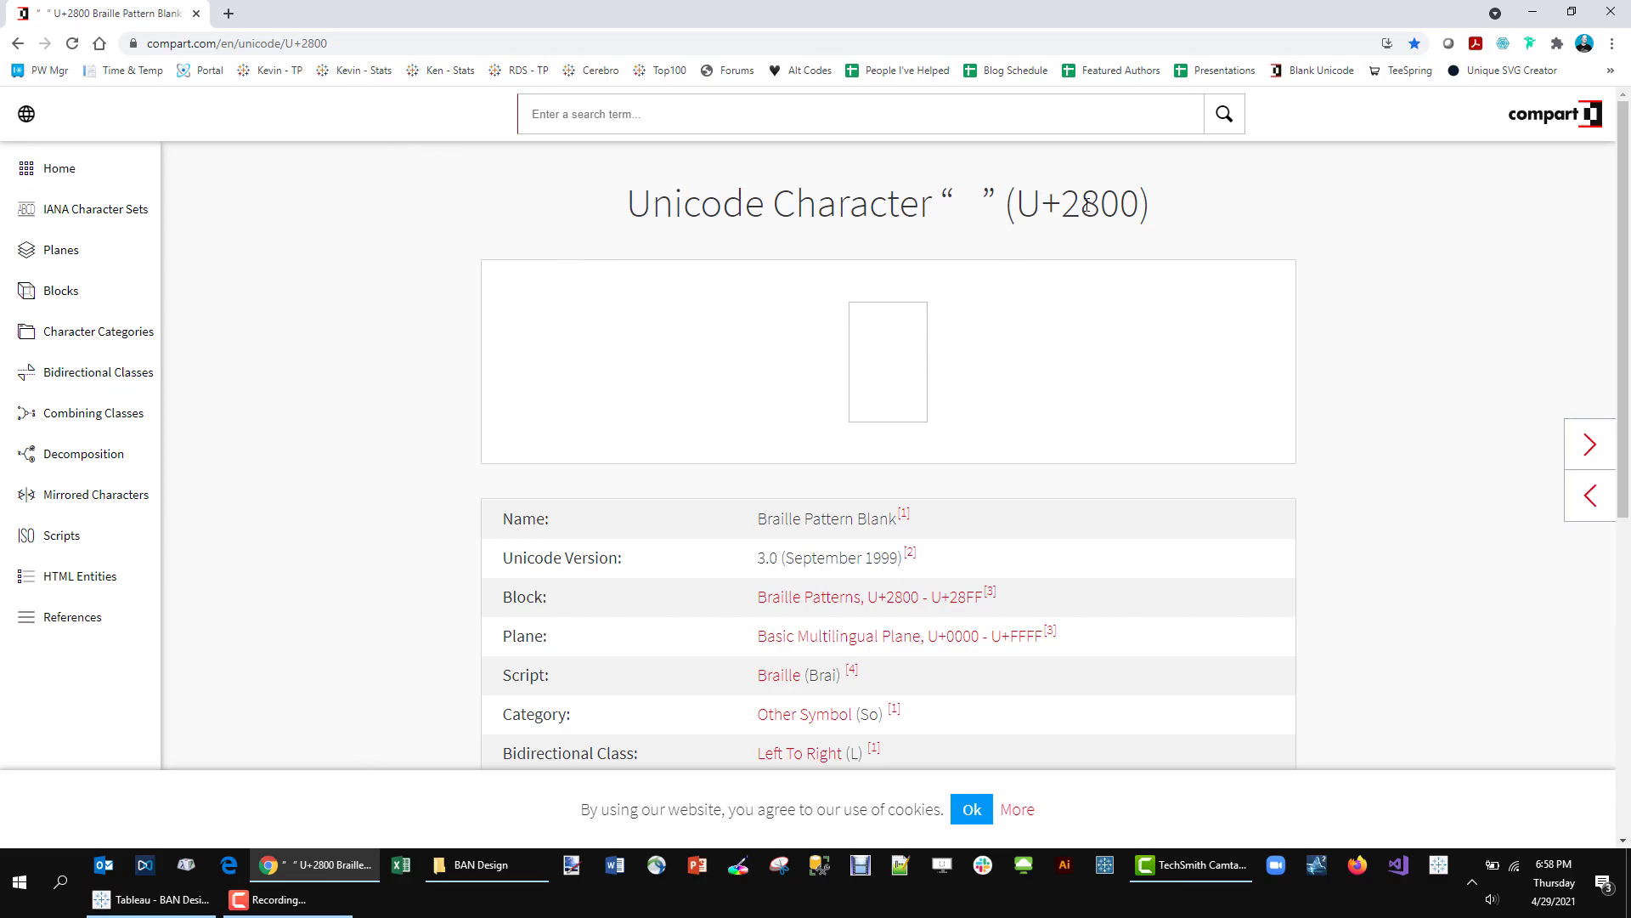
- Paste the blank U+2800 spacer after the bar in the label, size it 48 pt, and apply
click(153, 899)
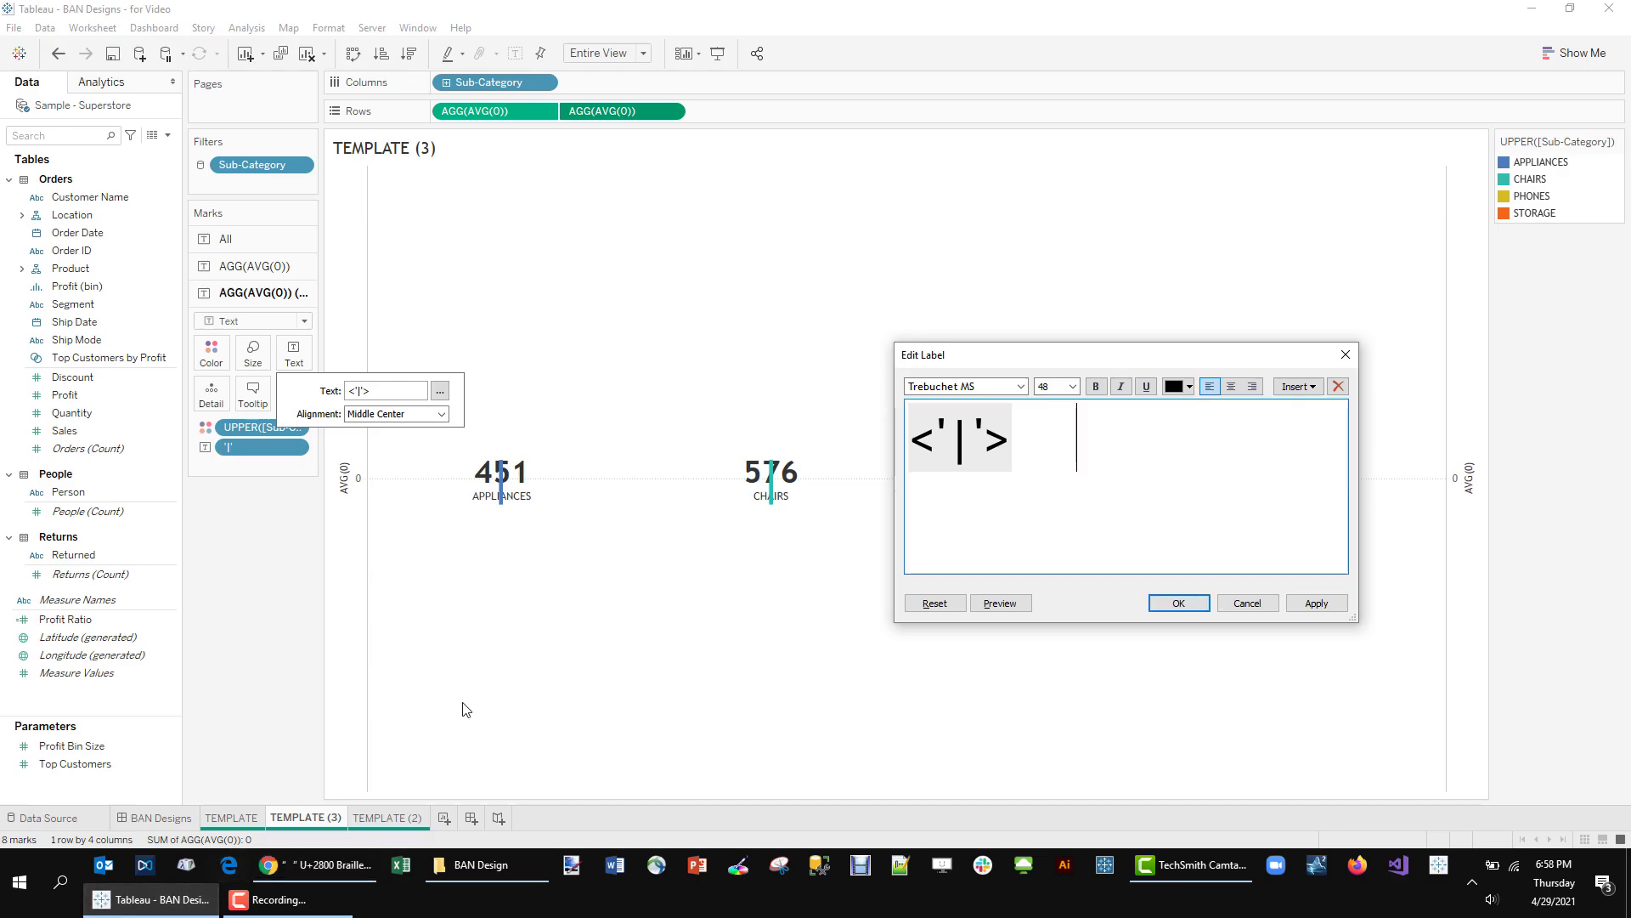
drag(1095, 434, 1012, 438)
key(ctrl+v)
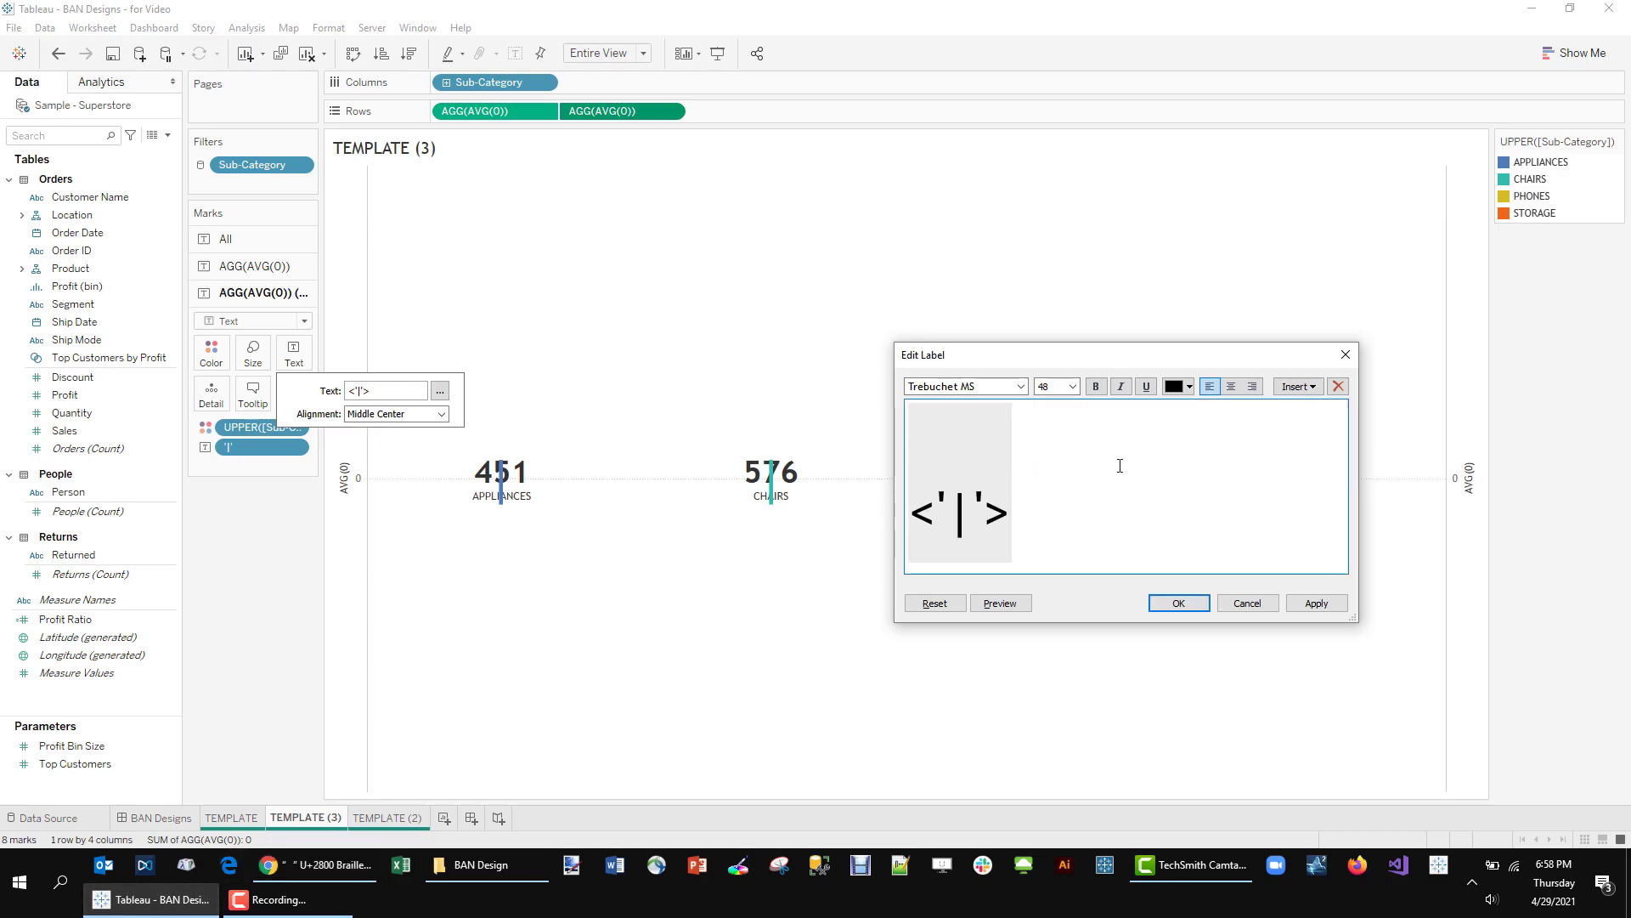
drag(1062, 486, 1030, 481)
click(1072, 386)
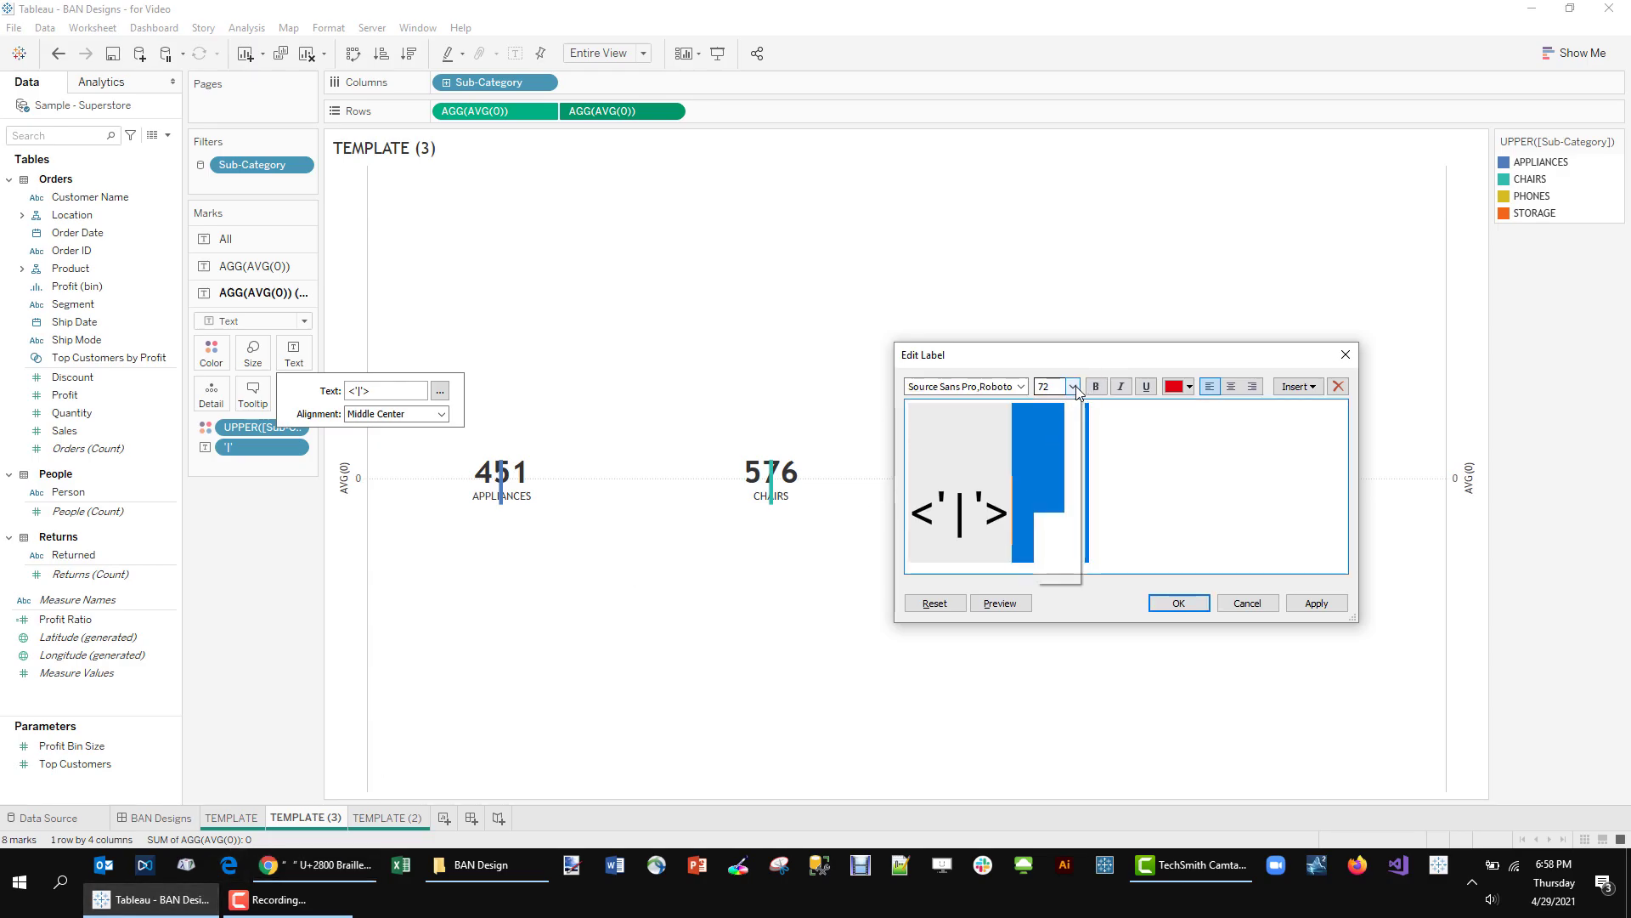
click(1054, 569)
click(1057, 449)
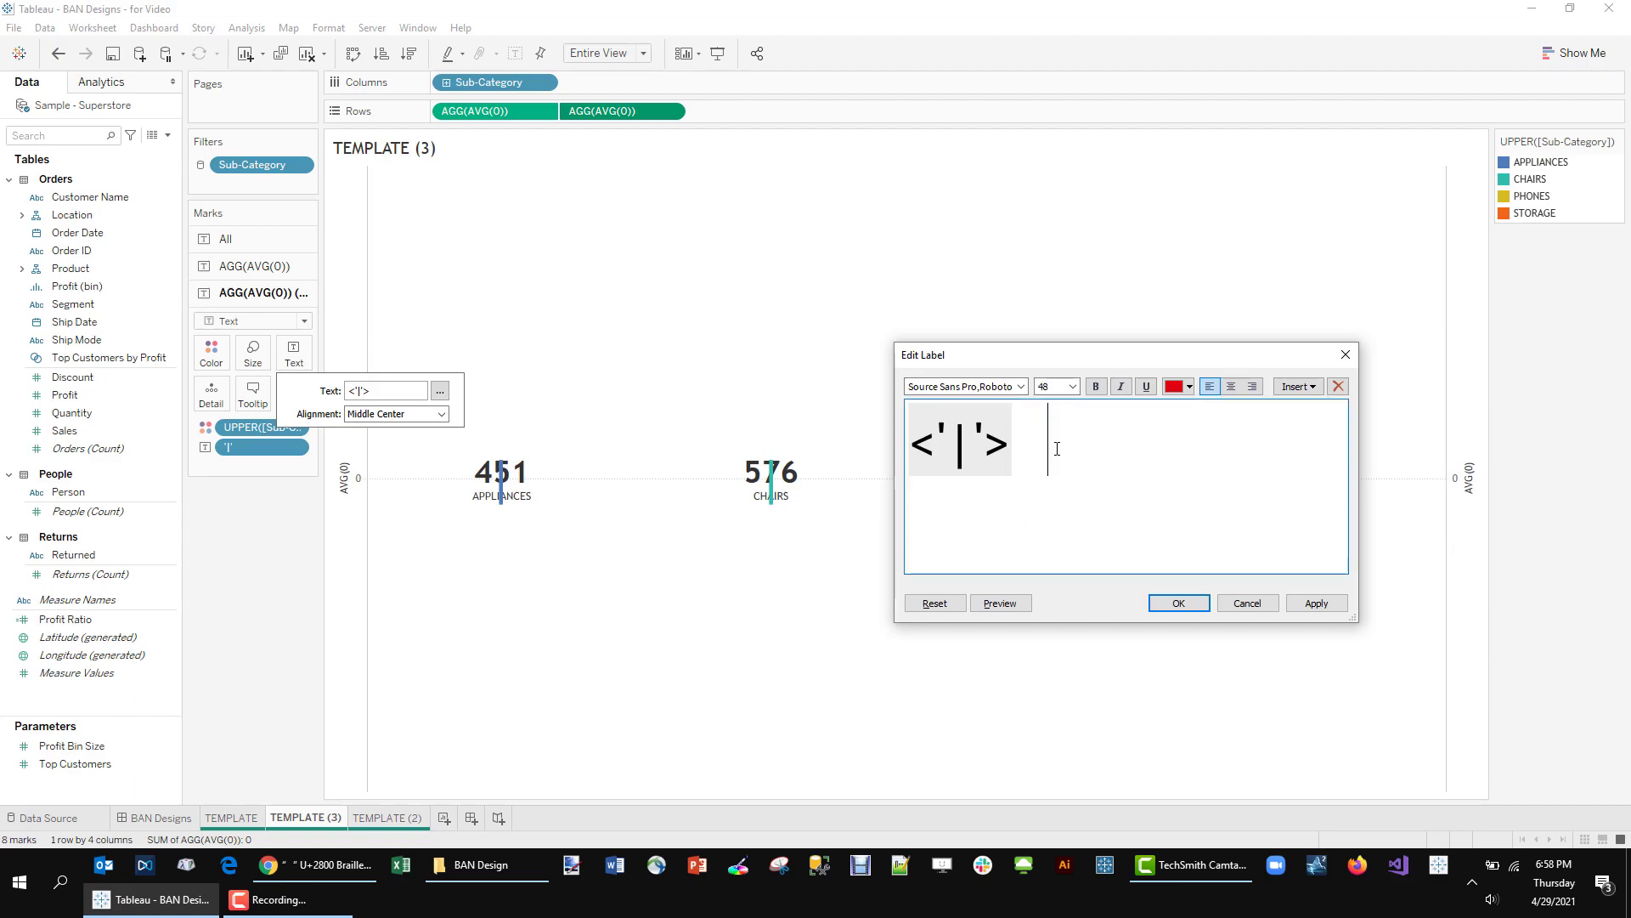
click(1317, 605)
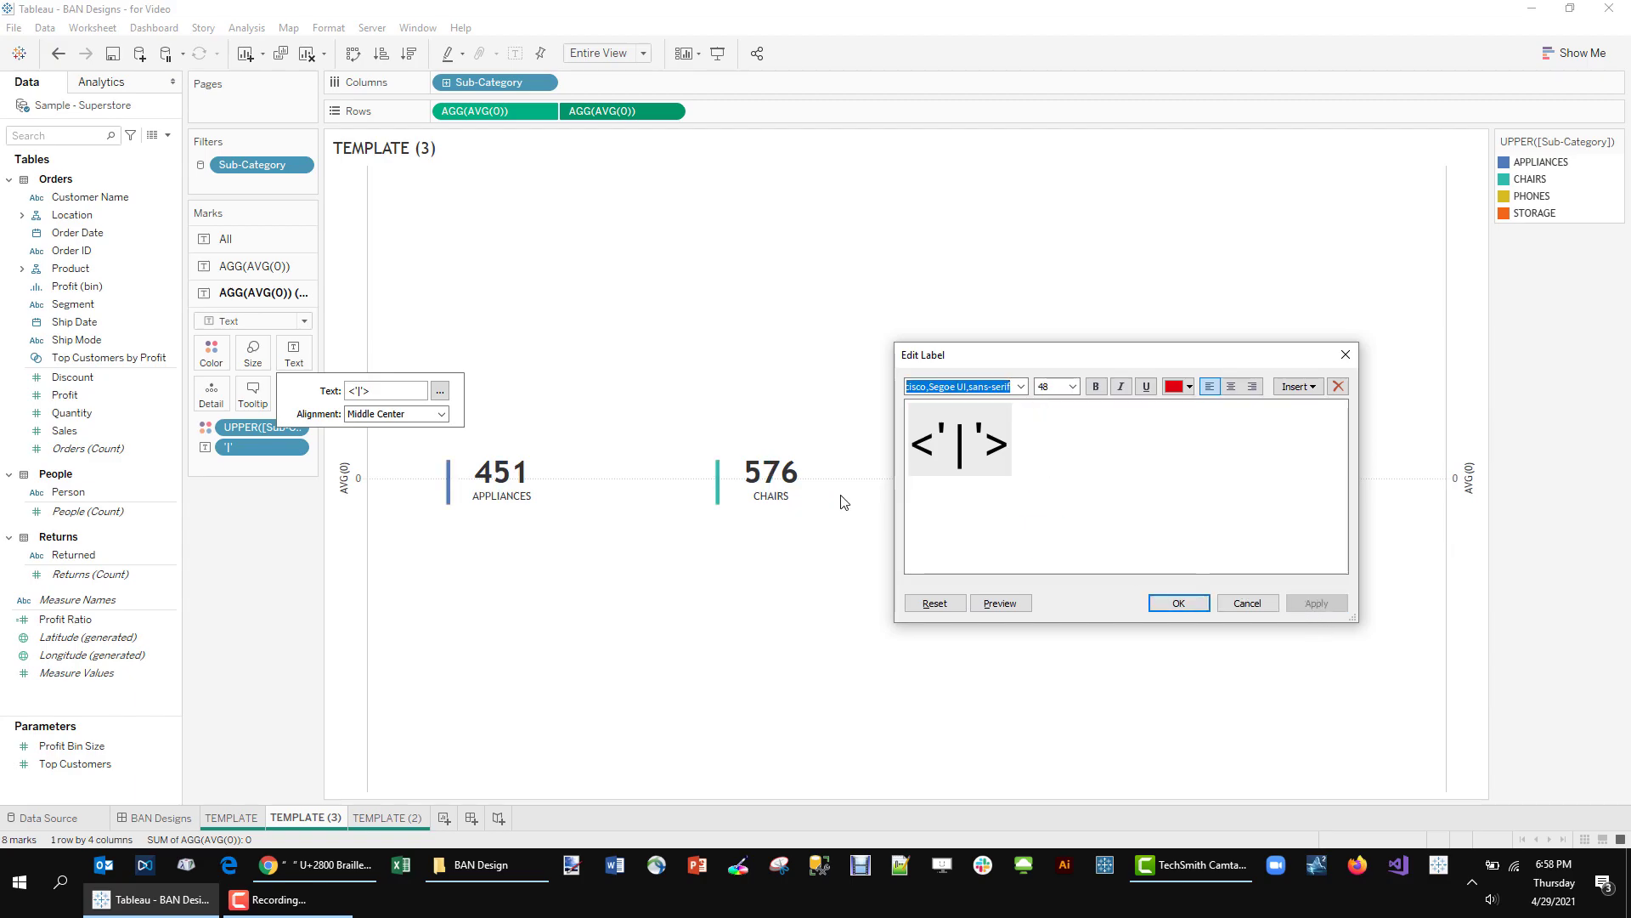
click(1176, 603)
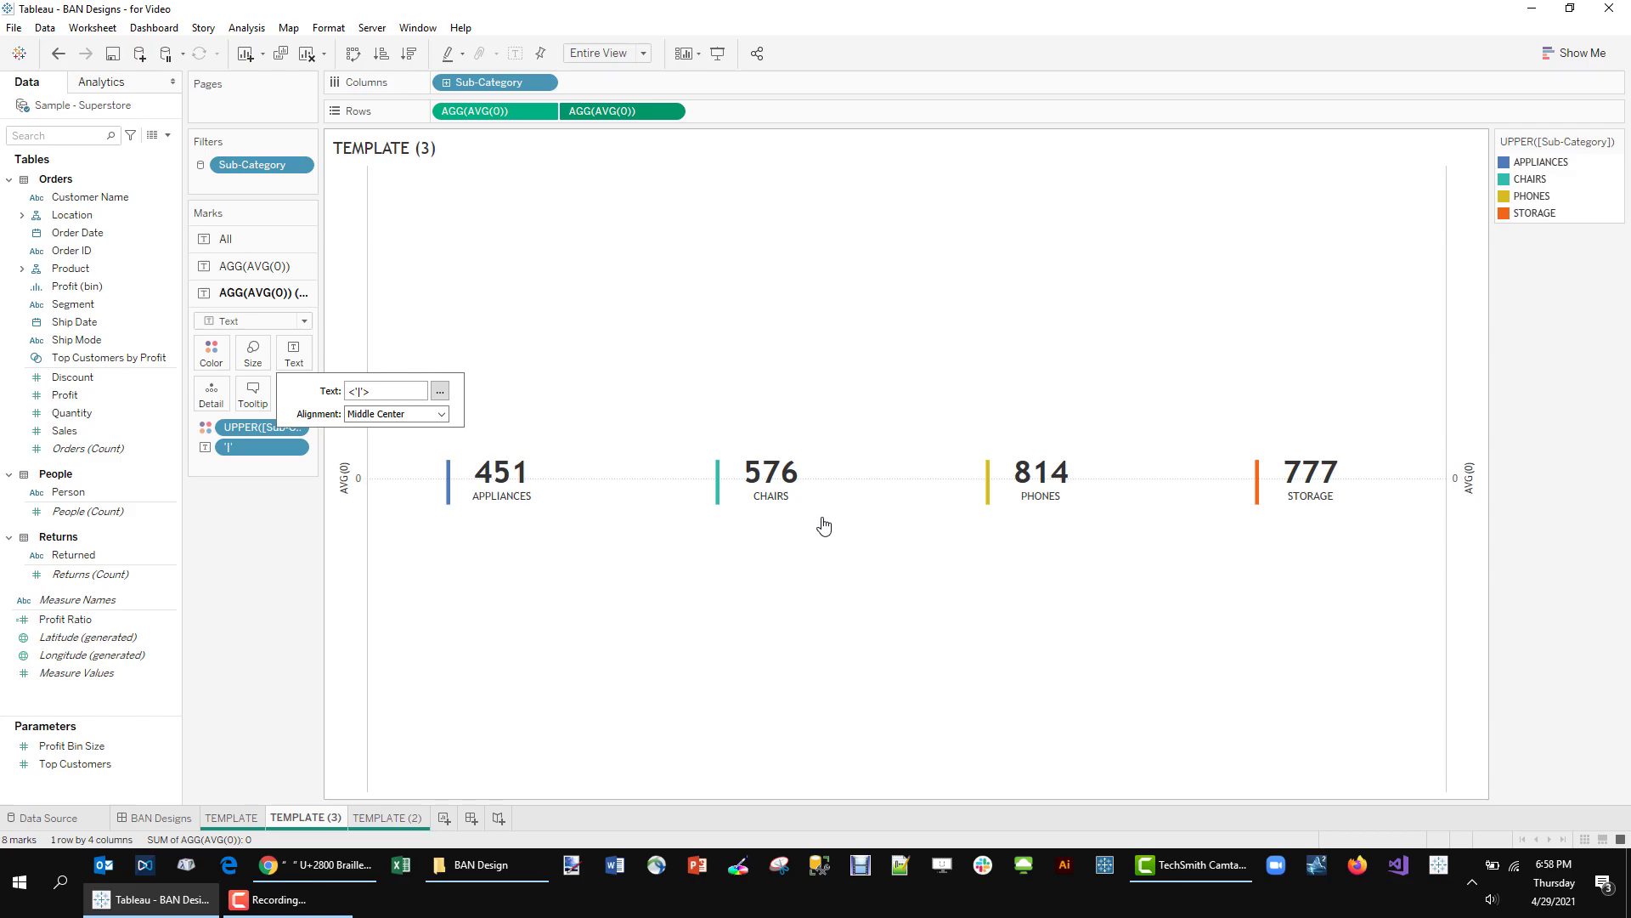
click(225, 684)
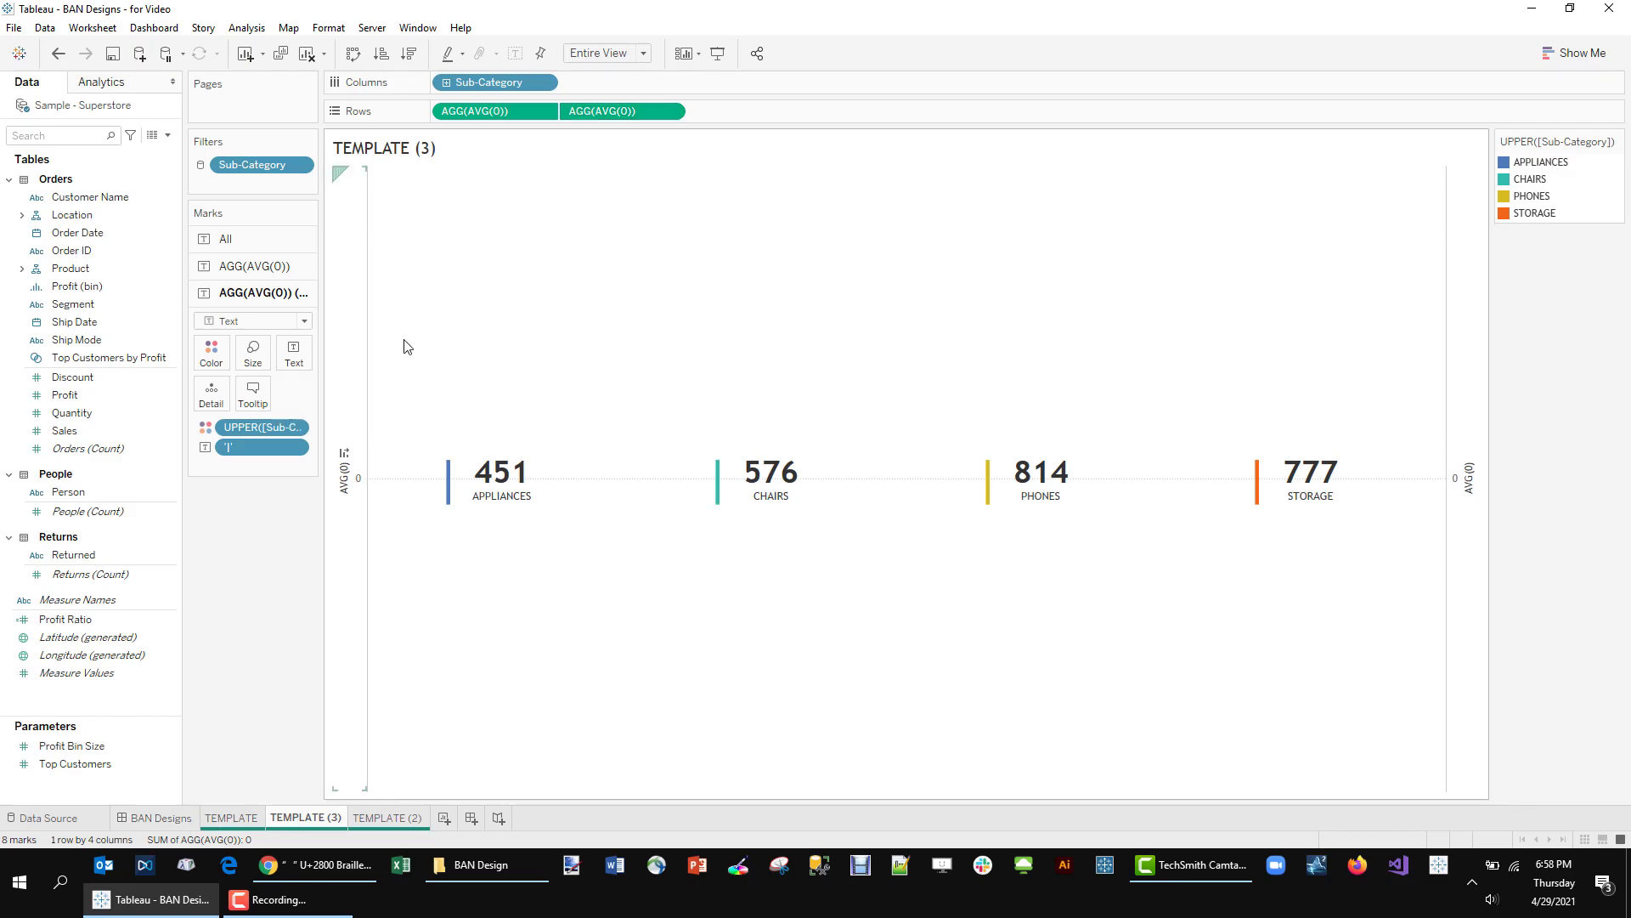
- Select the circles BAN design on the BAN Designs dashboard
click(171, 816)
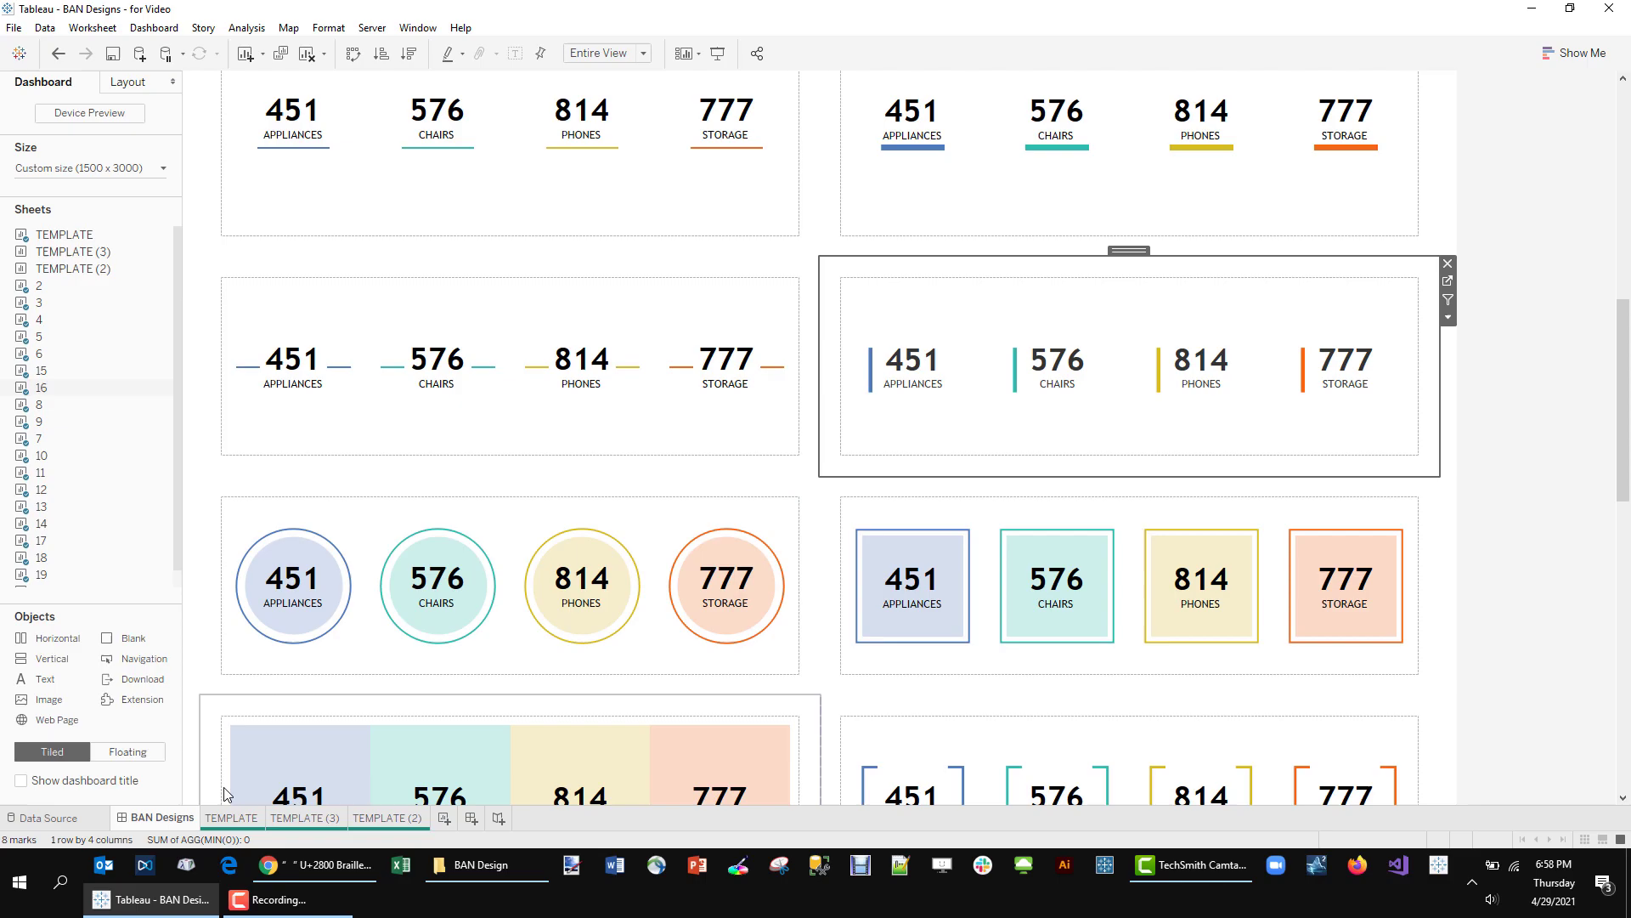
click(816, 501)
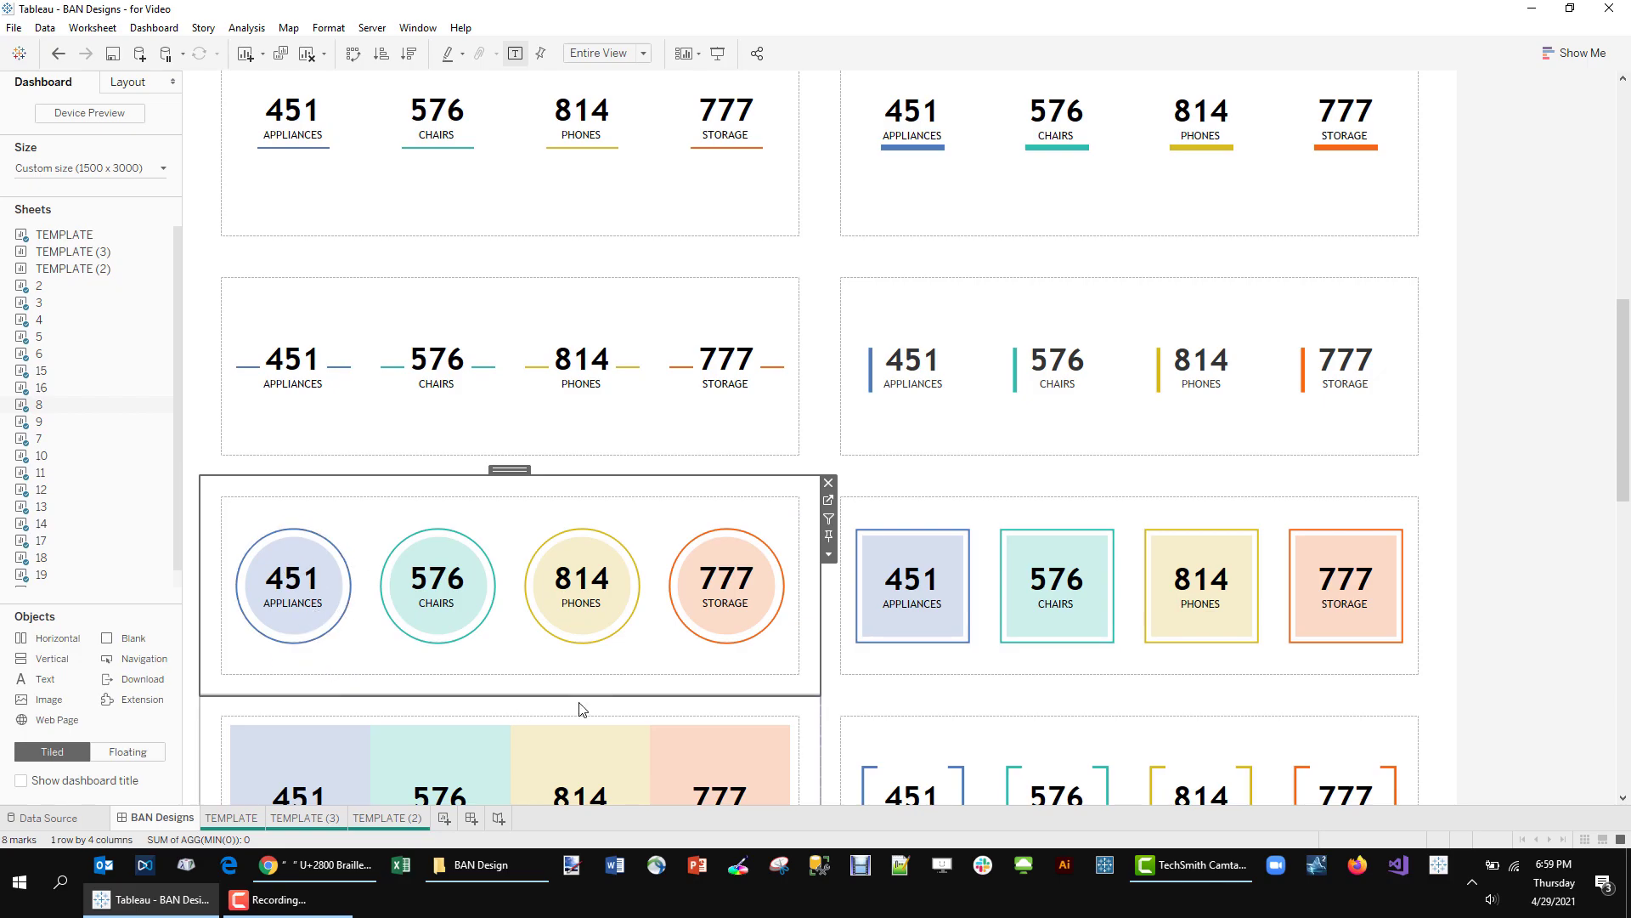
- Duplicate the TEMPLATE sheet as TEMPLATE (4)
click(232, 817)
right_click(235, 818)
click(287, 628)
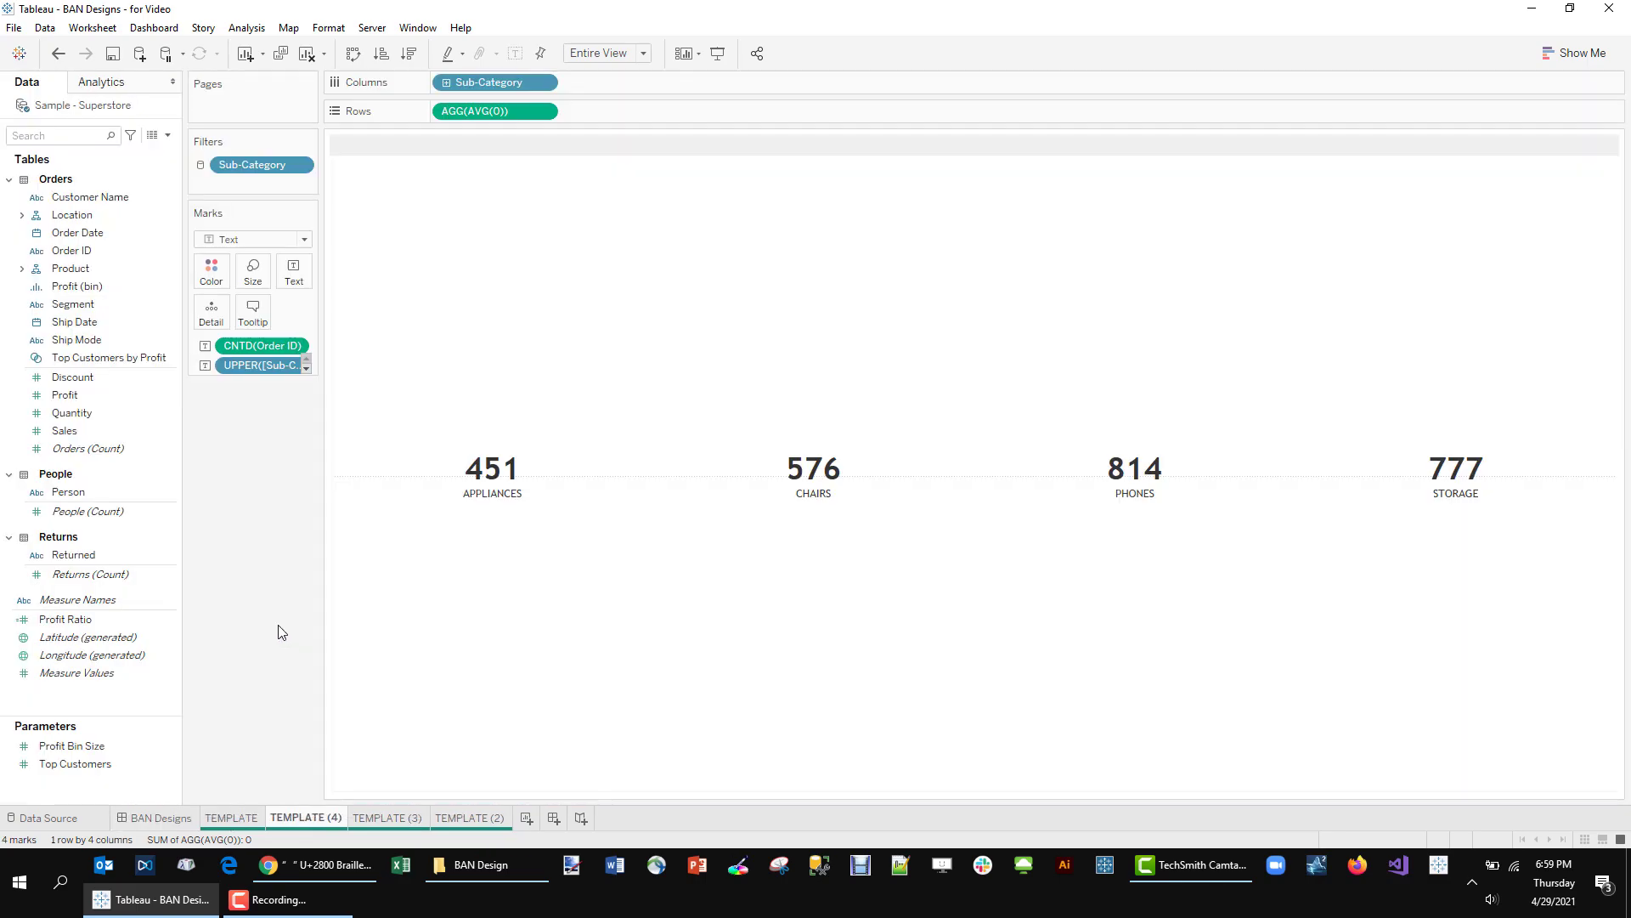
- Put large circles coloured by sub-category behind the numbers at 28% opacity
click(282, 240)
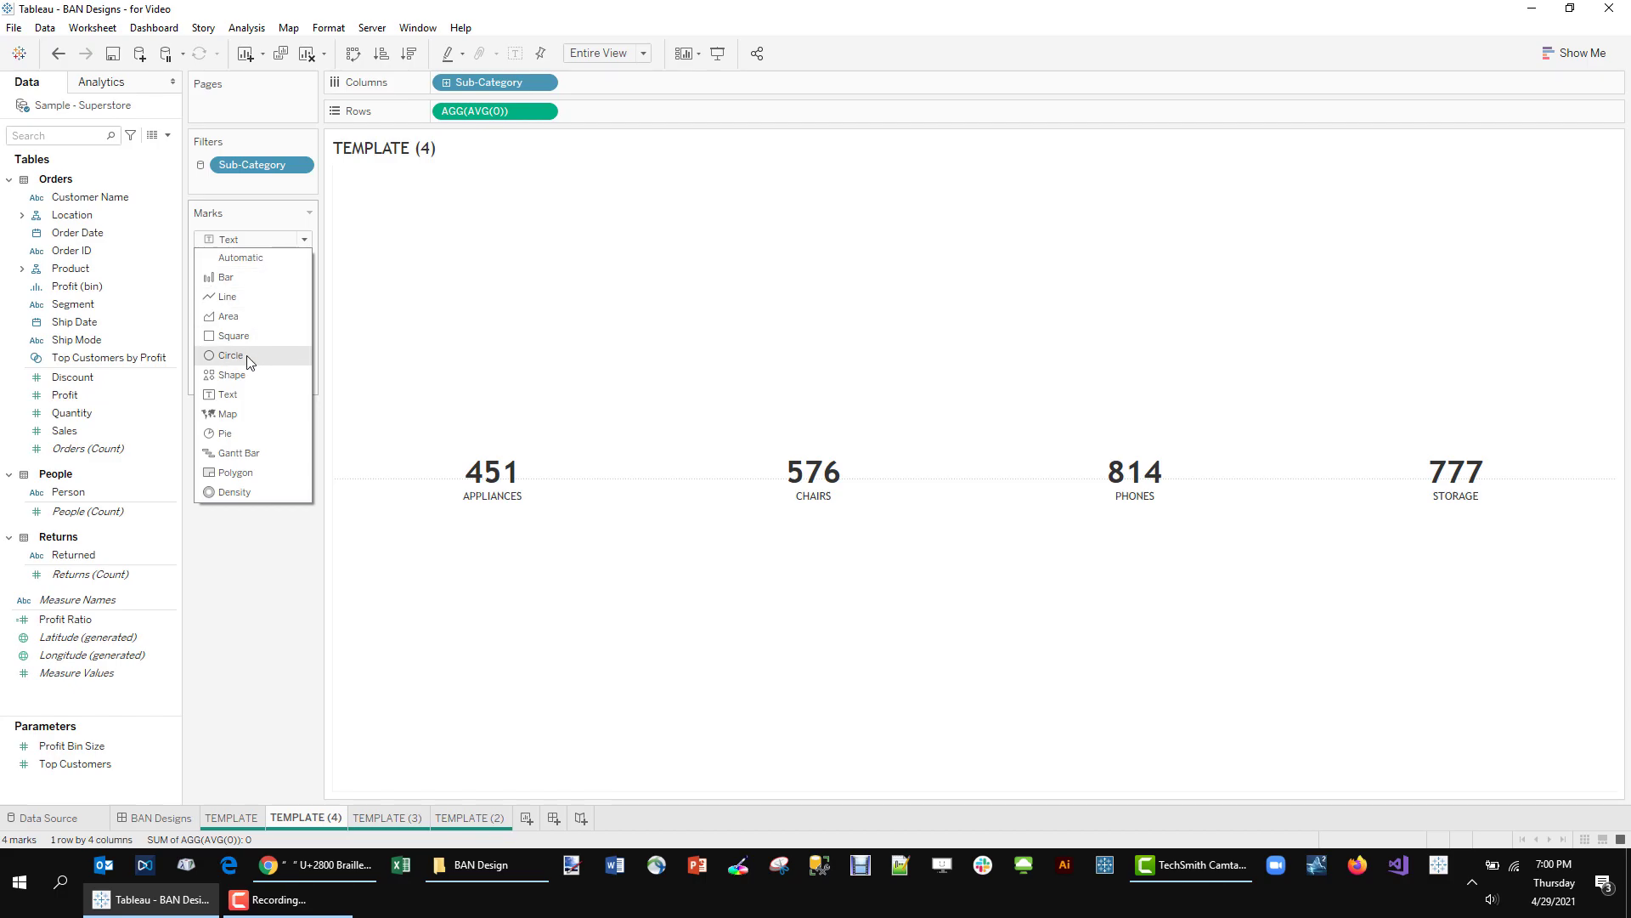
click(246, 356)
click(254, 276)
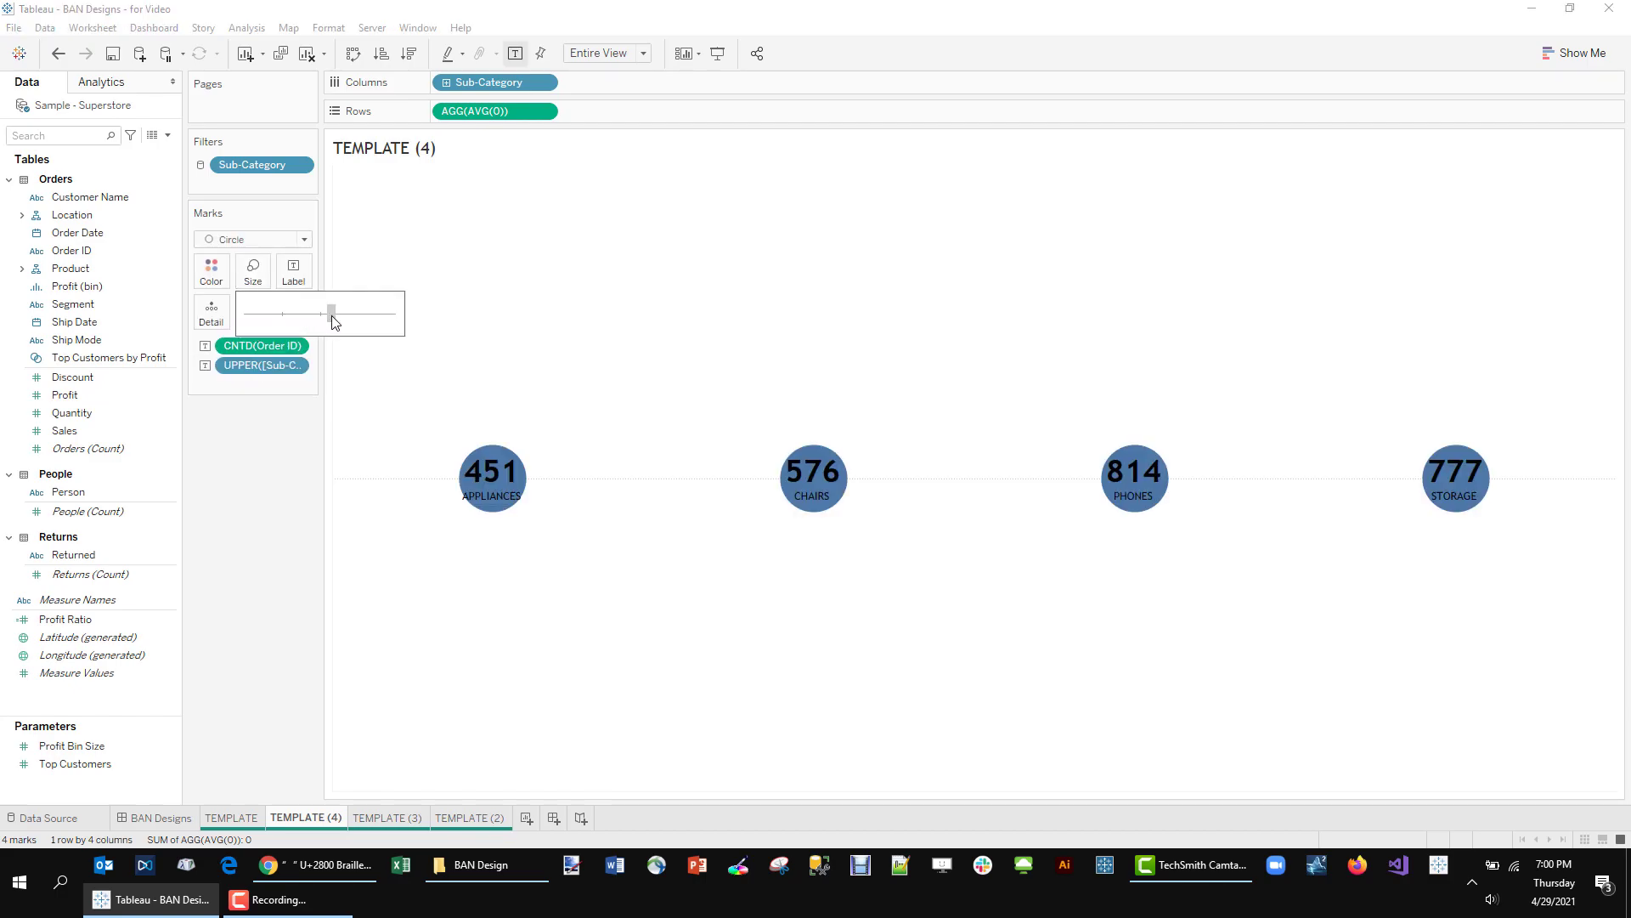
drag(331, 314, 358, 313)
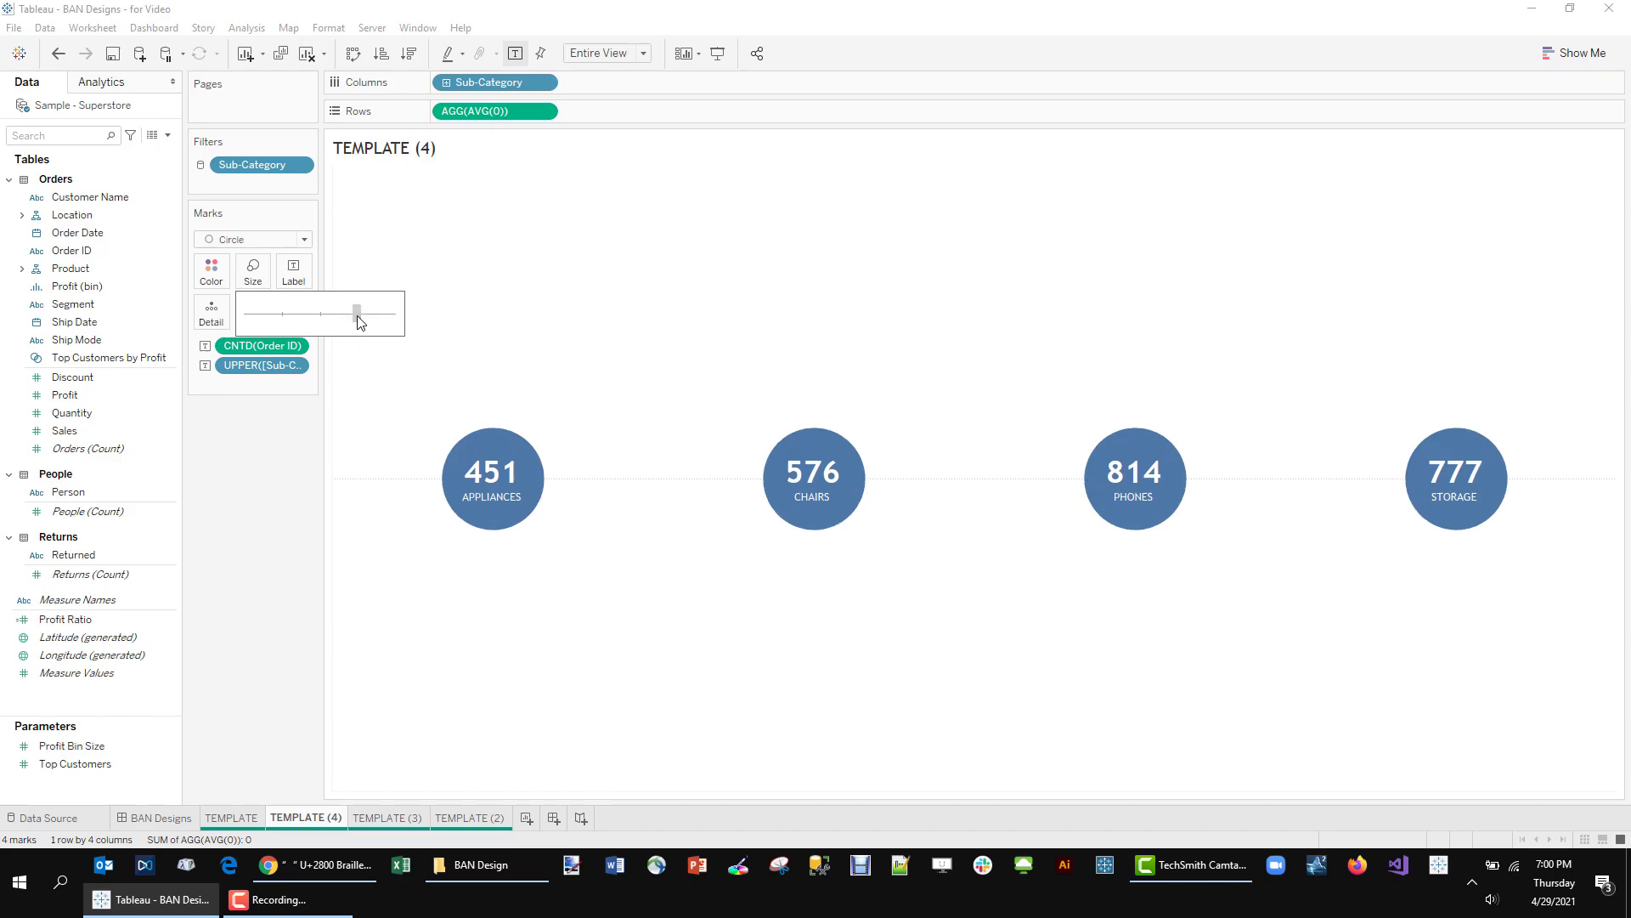
drag(233, 366, 218, 284)
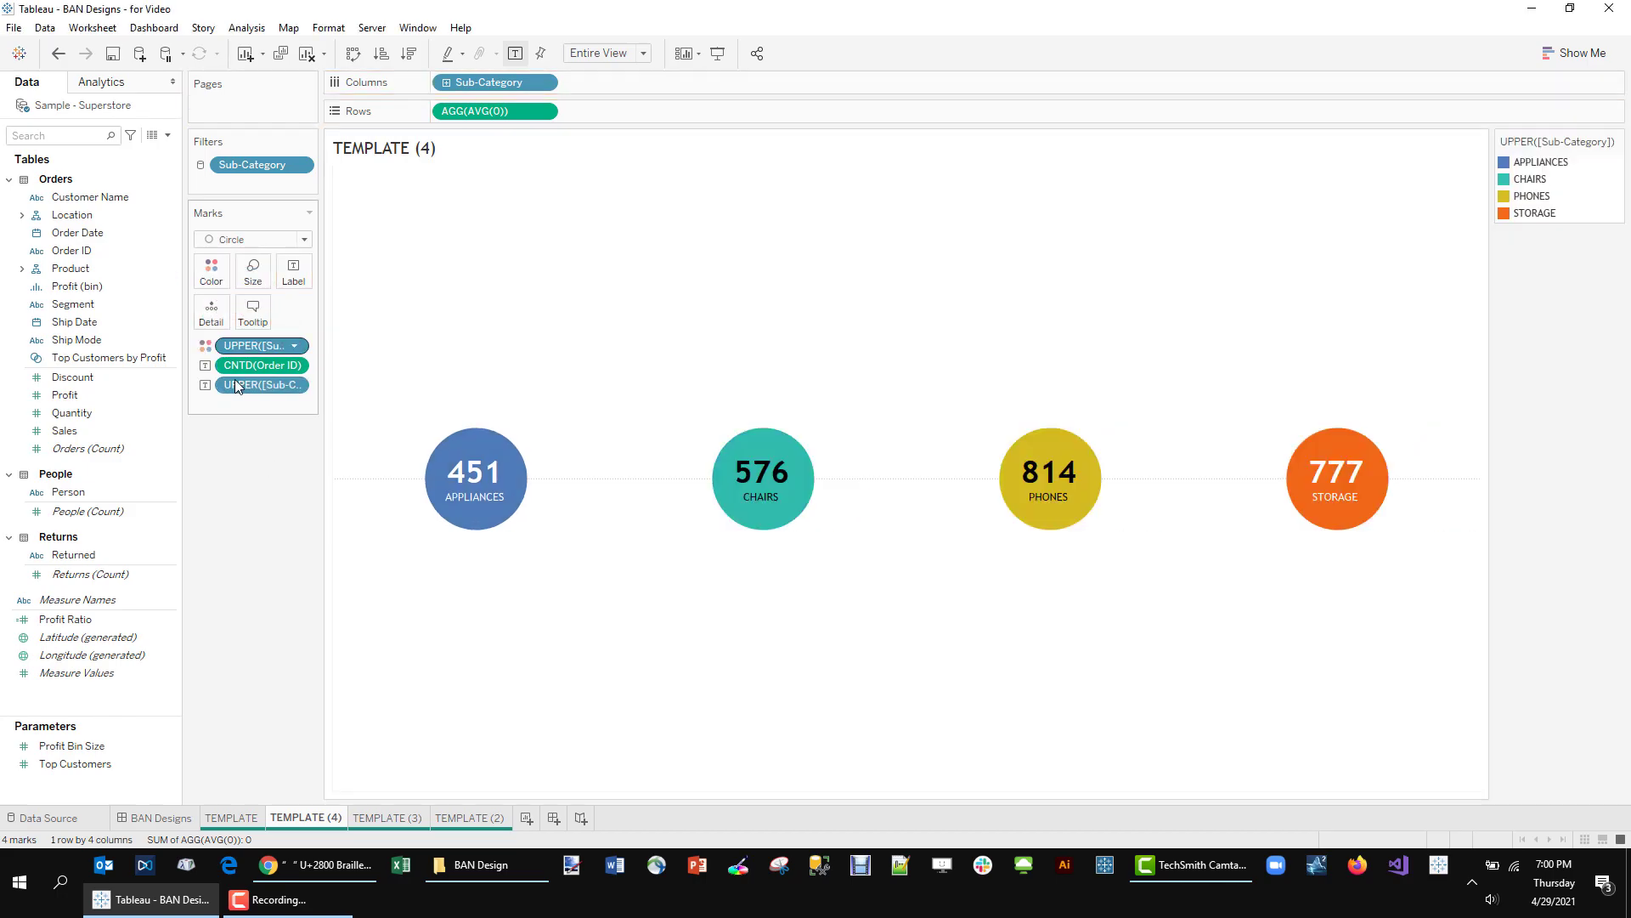
click(211, 270)
drag(238, 375, 246, 375)
- Duplicate the AVG(0) row, remove the second row's labels and restore its full opacity
drag(497, 112, 624, 111)
click(265, 483)
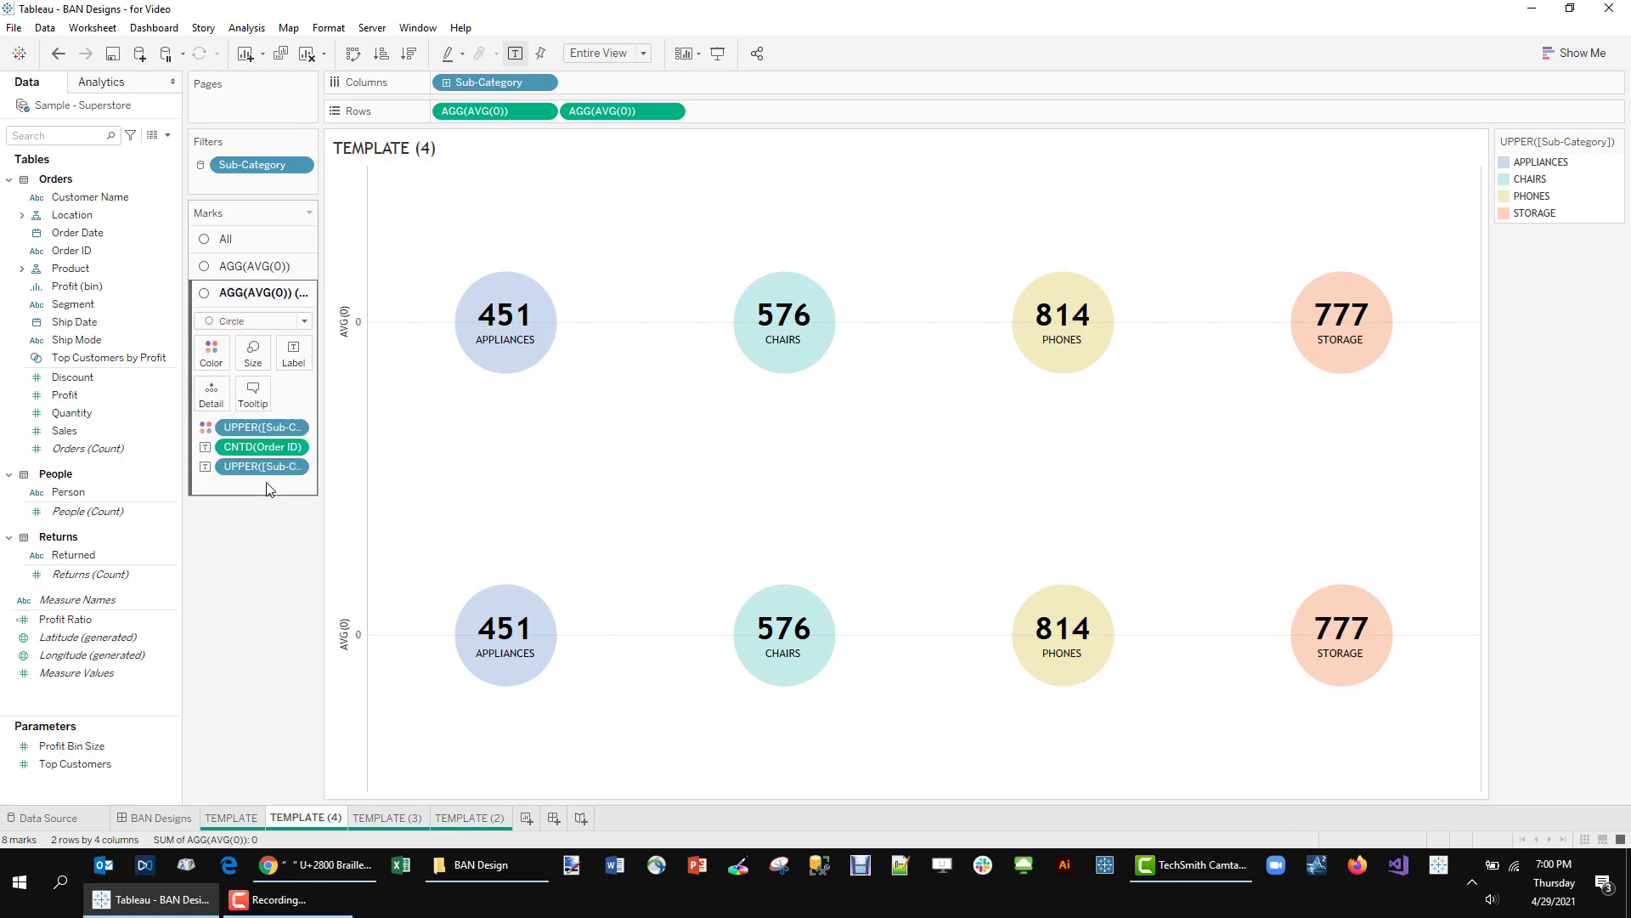
drag(260, 473, 261, 560)
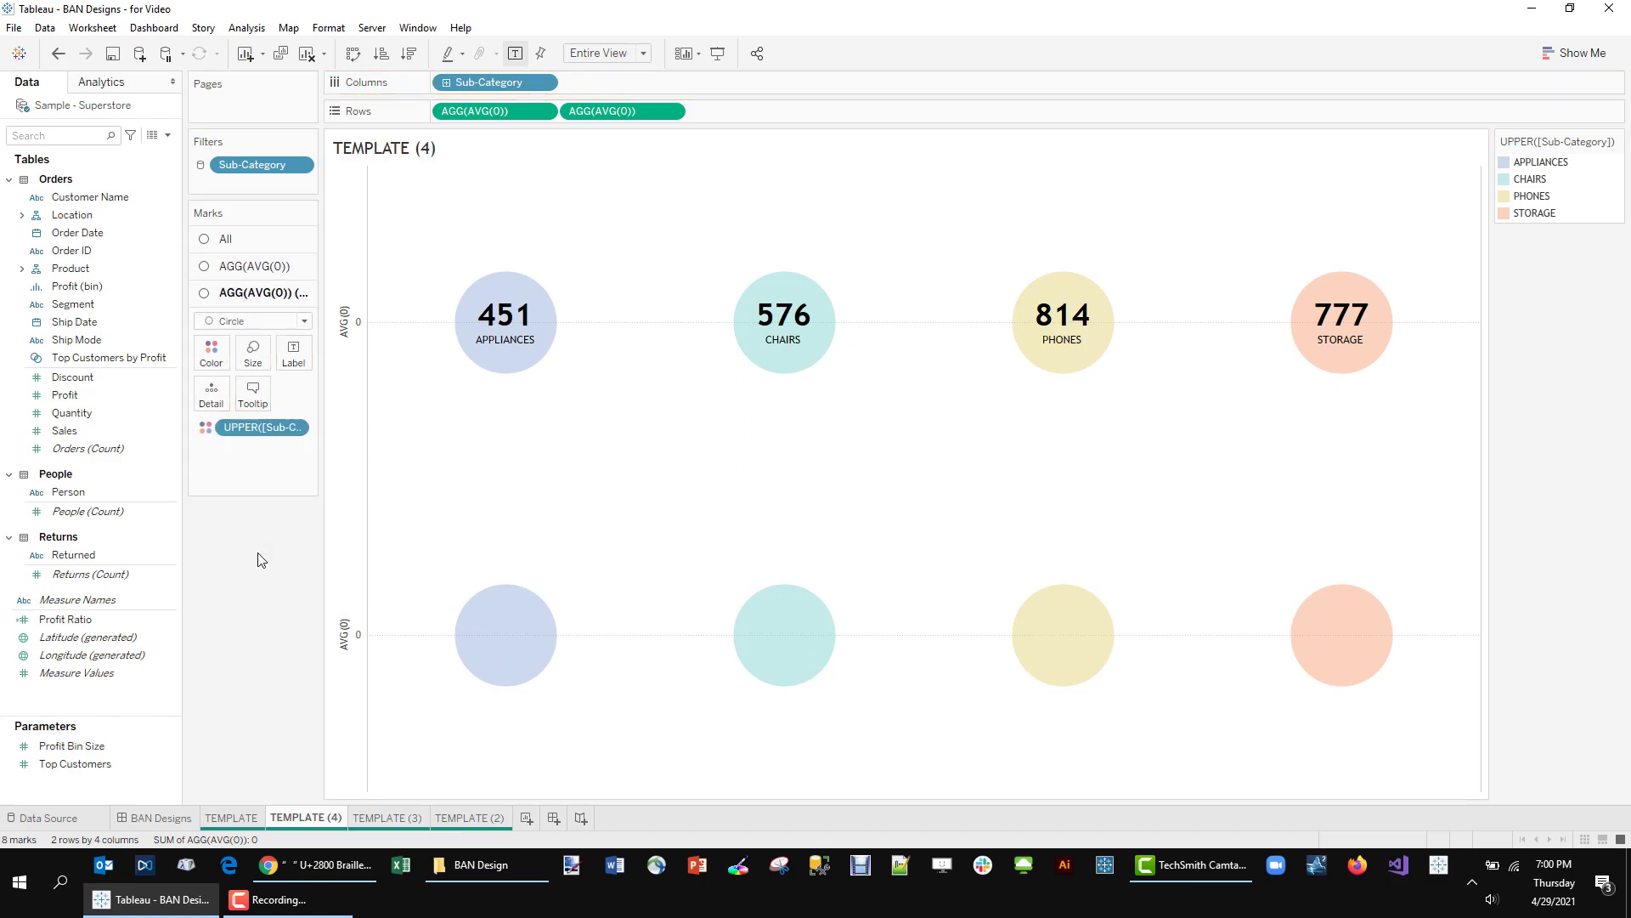
click(212, 350)
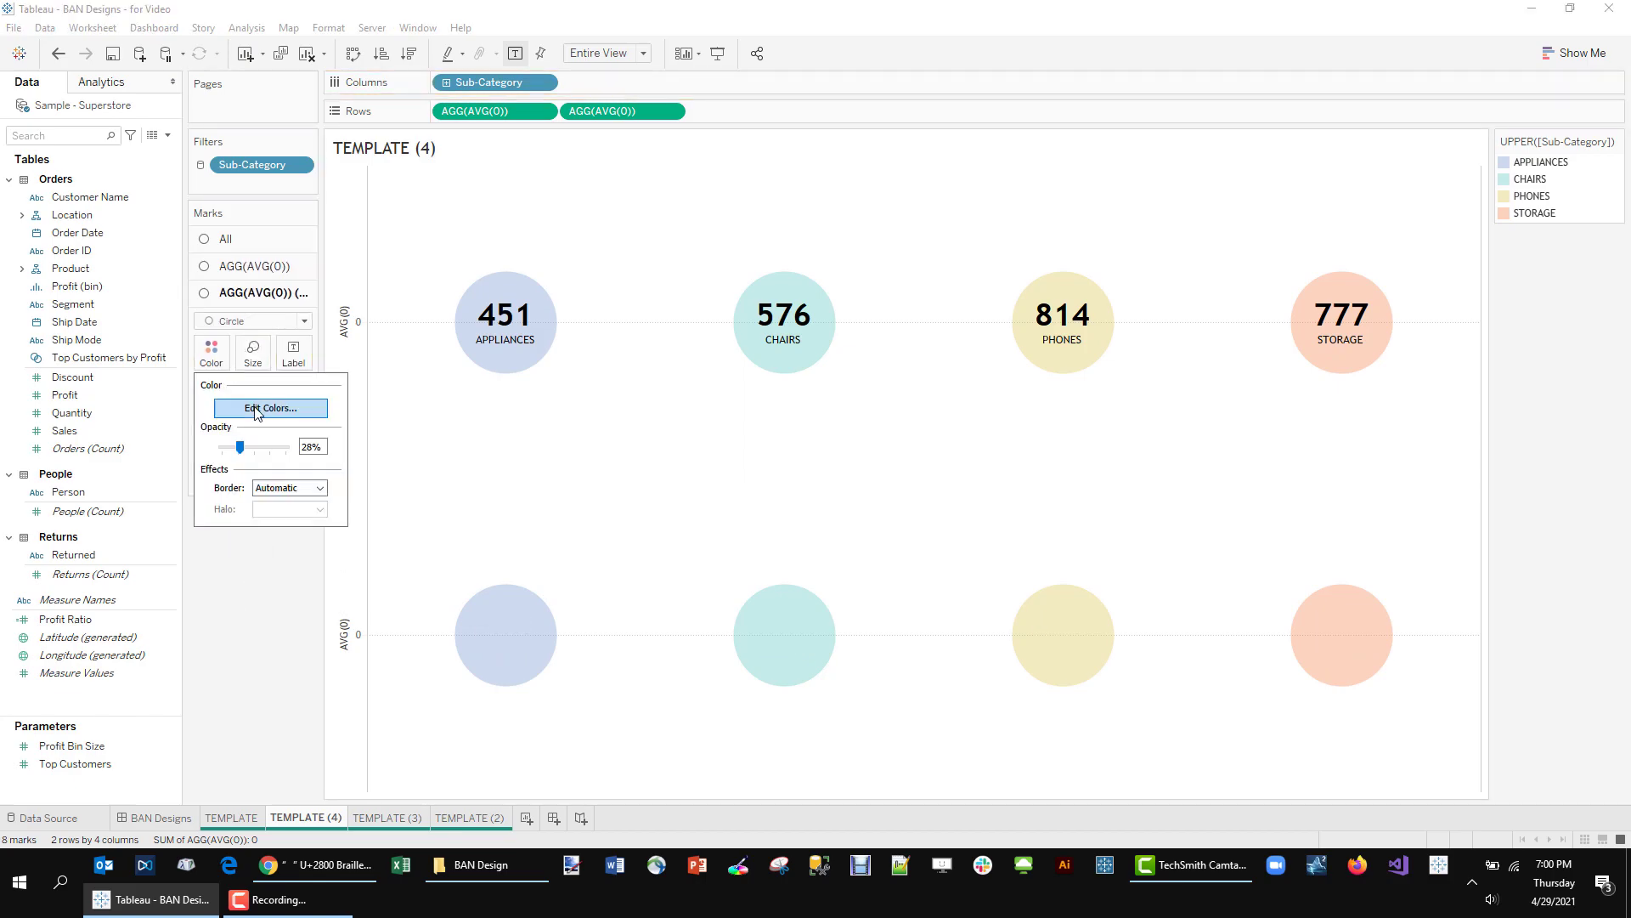
click(293, 548)
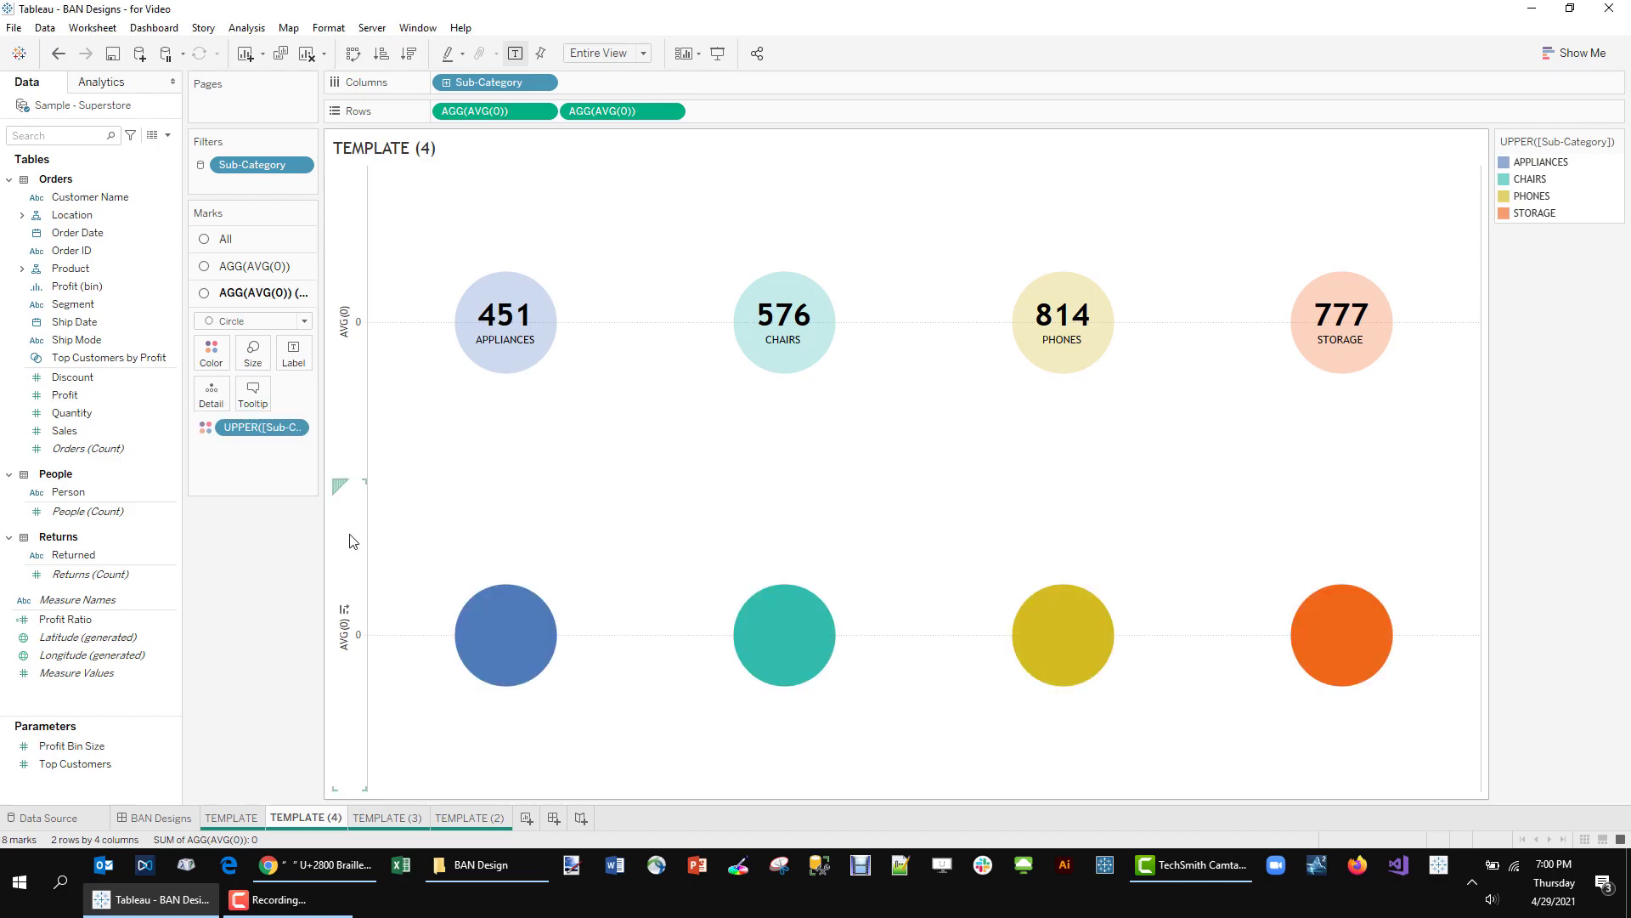
- Make the second row enlarged hollow circles and overlay both rows on a dual axis
click(303, 321)
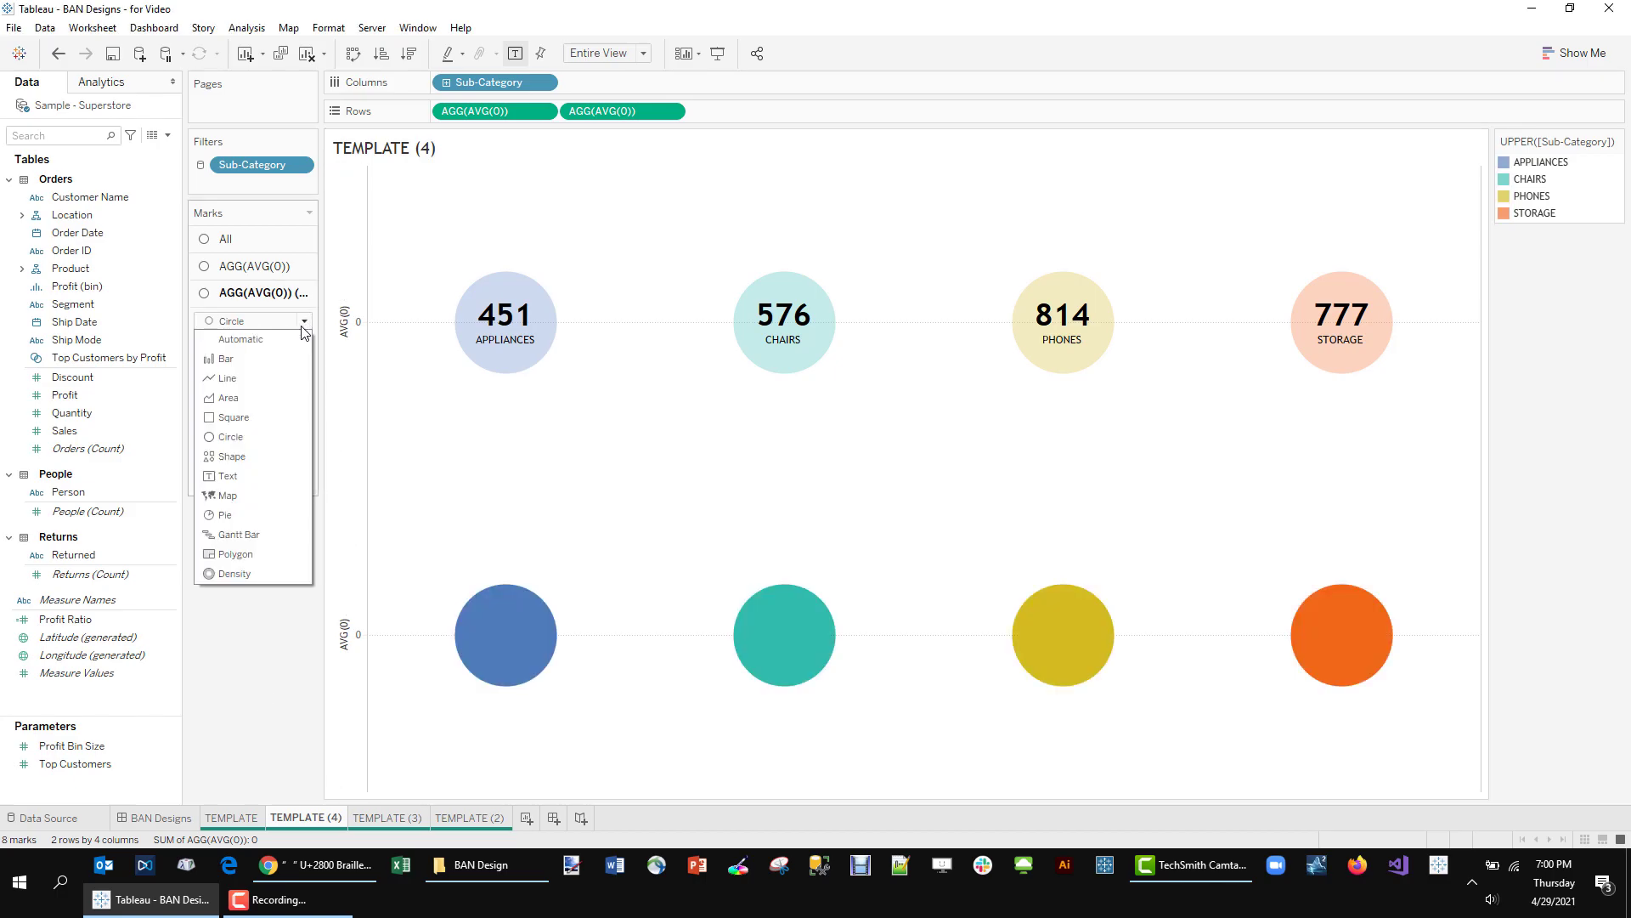
click(273, 457)
click(294, 395)
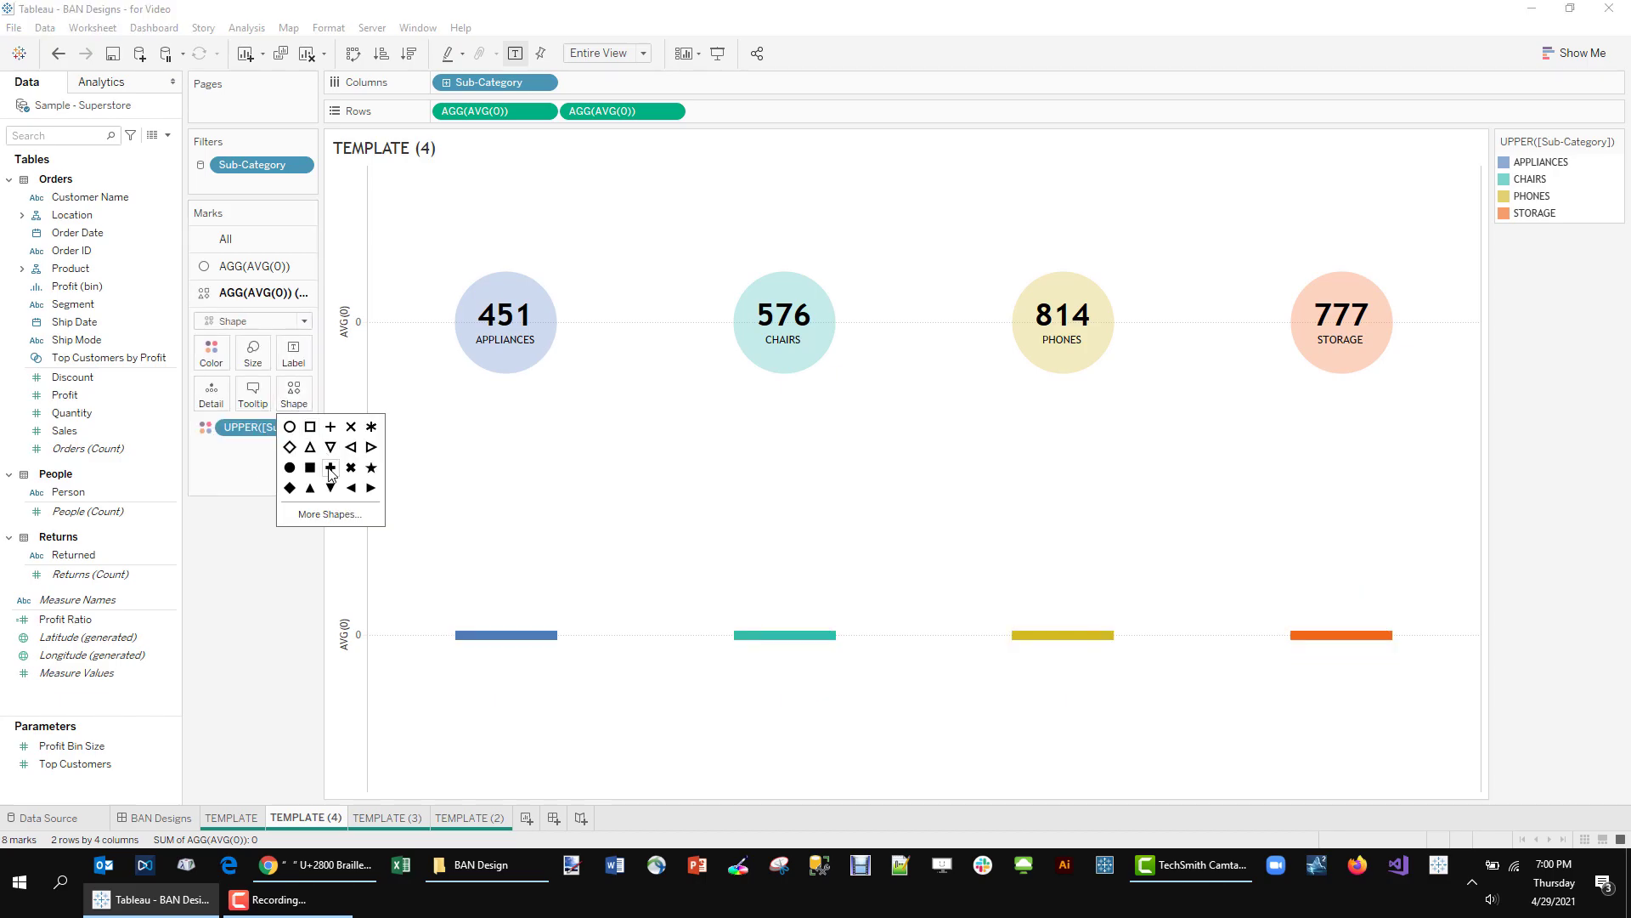
click(290, 427)
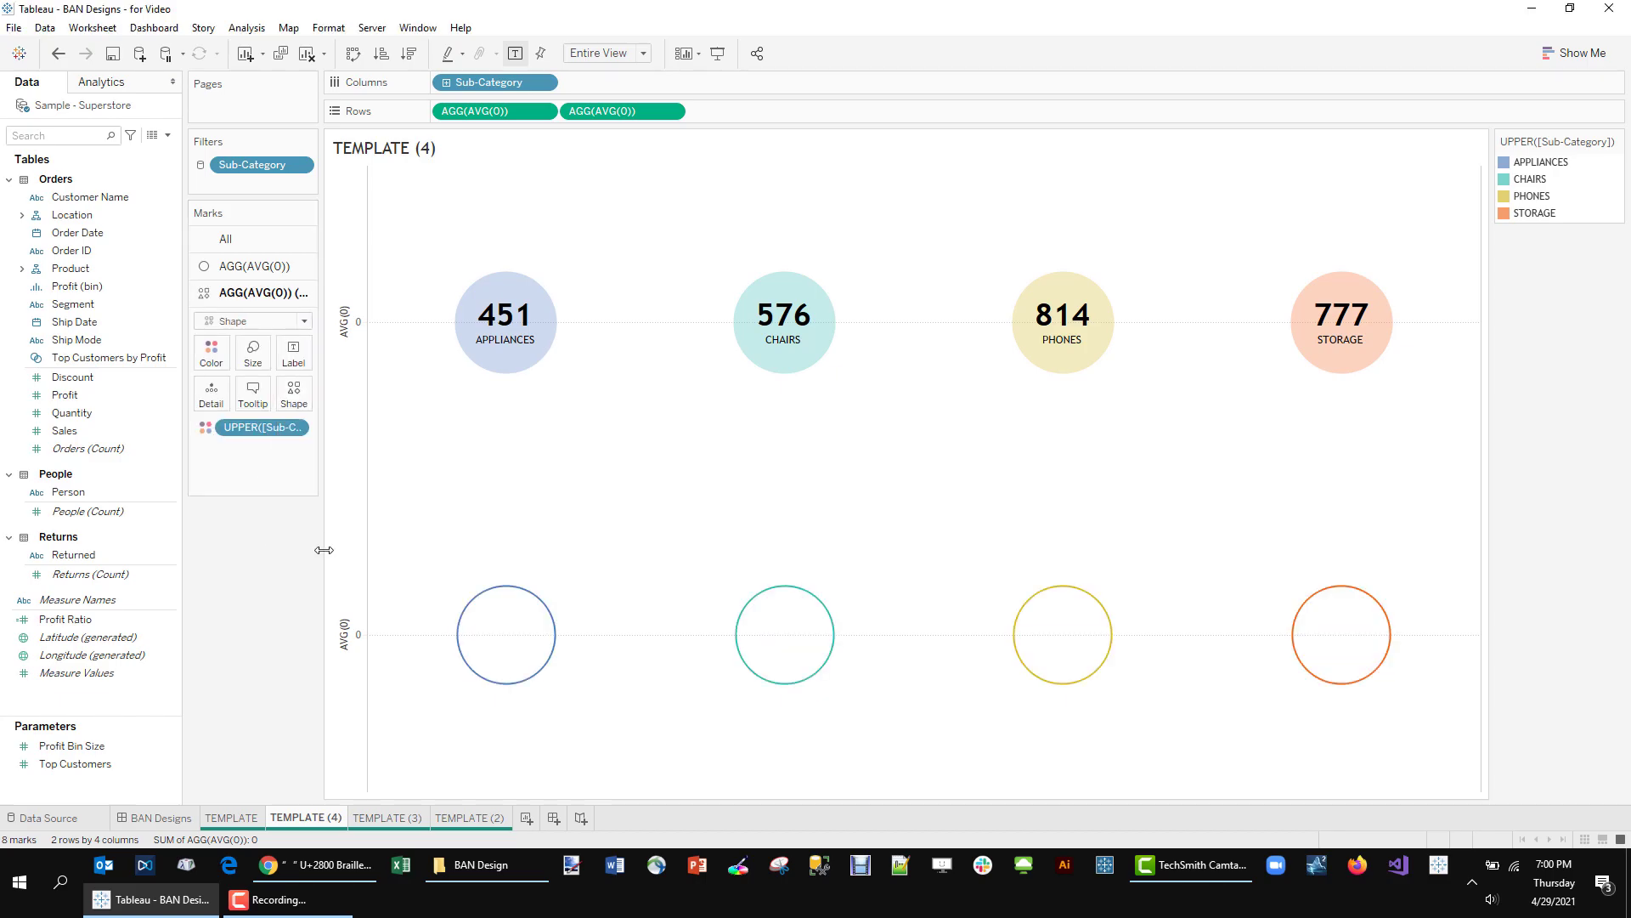
click(252, 353)
drag(358, 400, 364, 401)
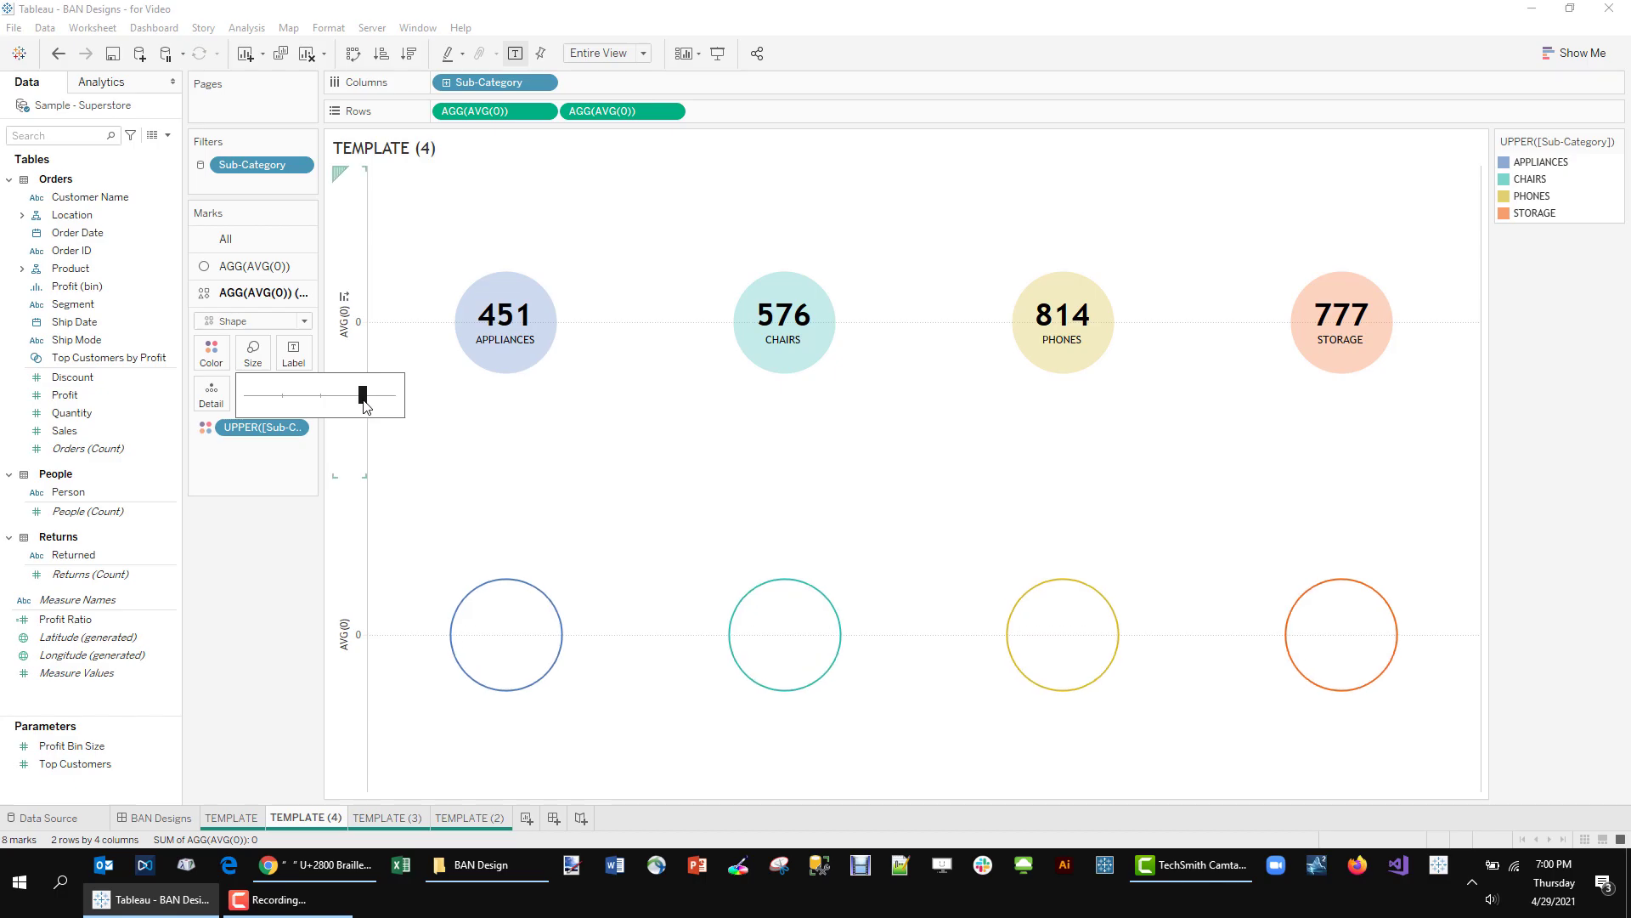
click(670, 111)
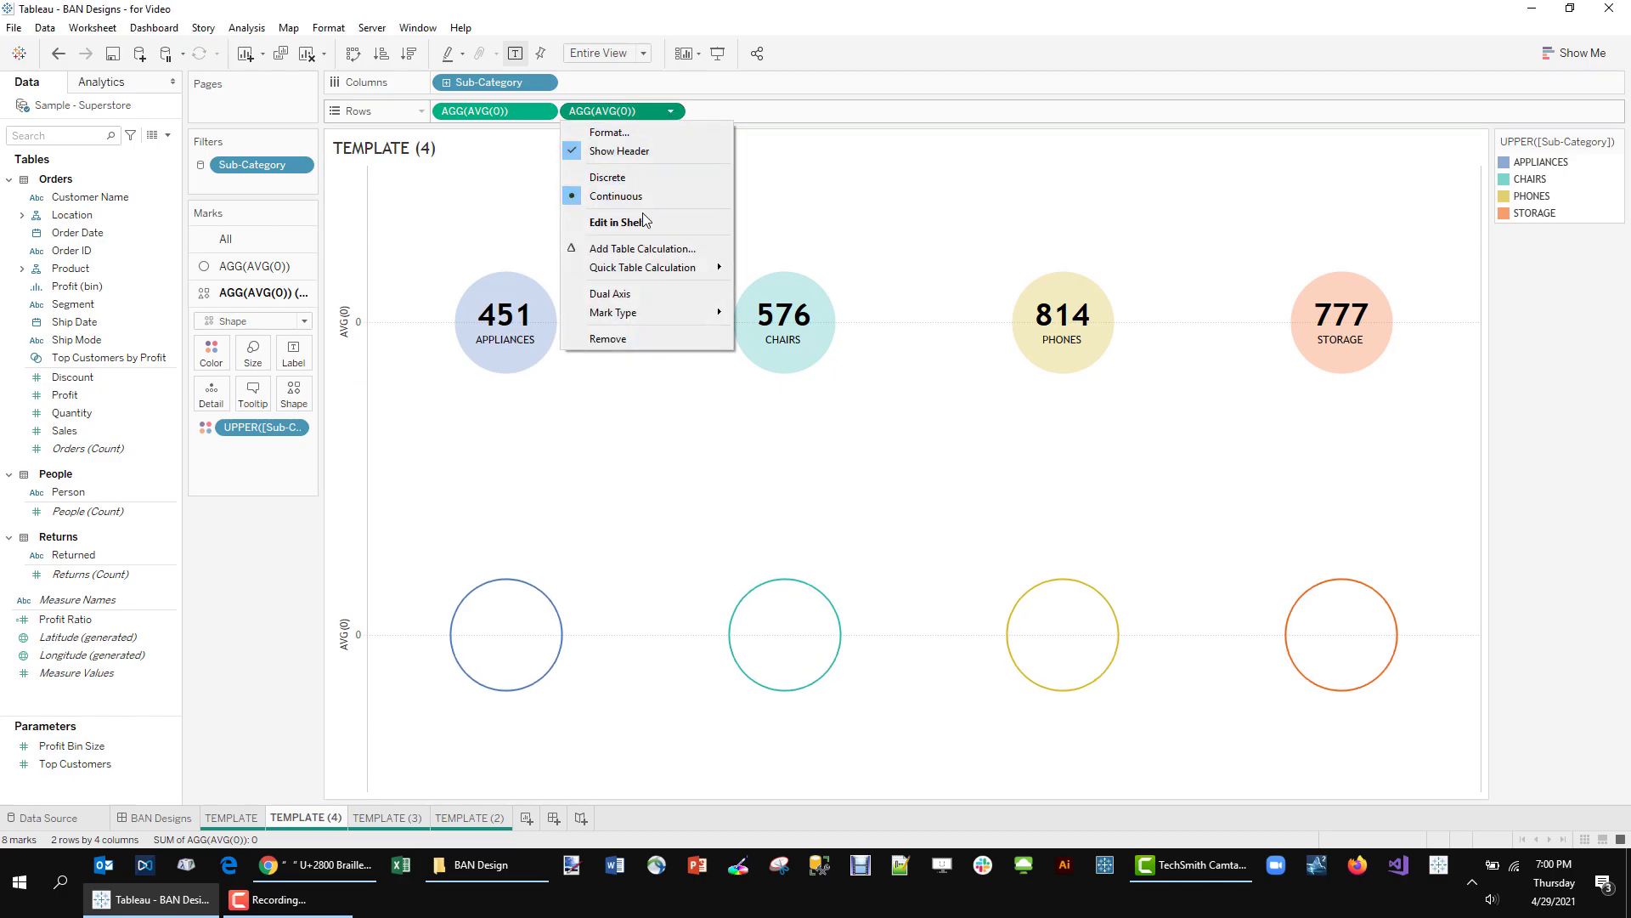
click(630, 295)
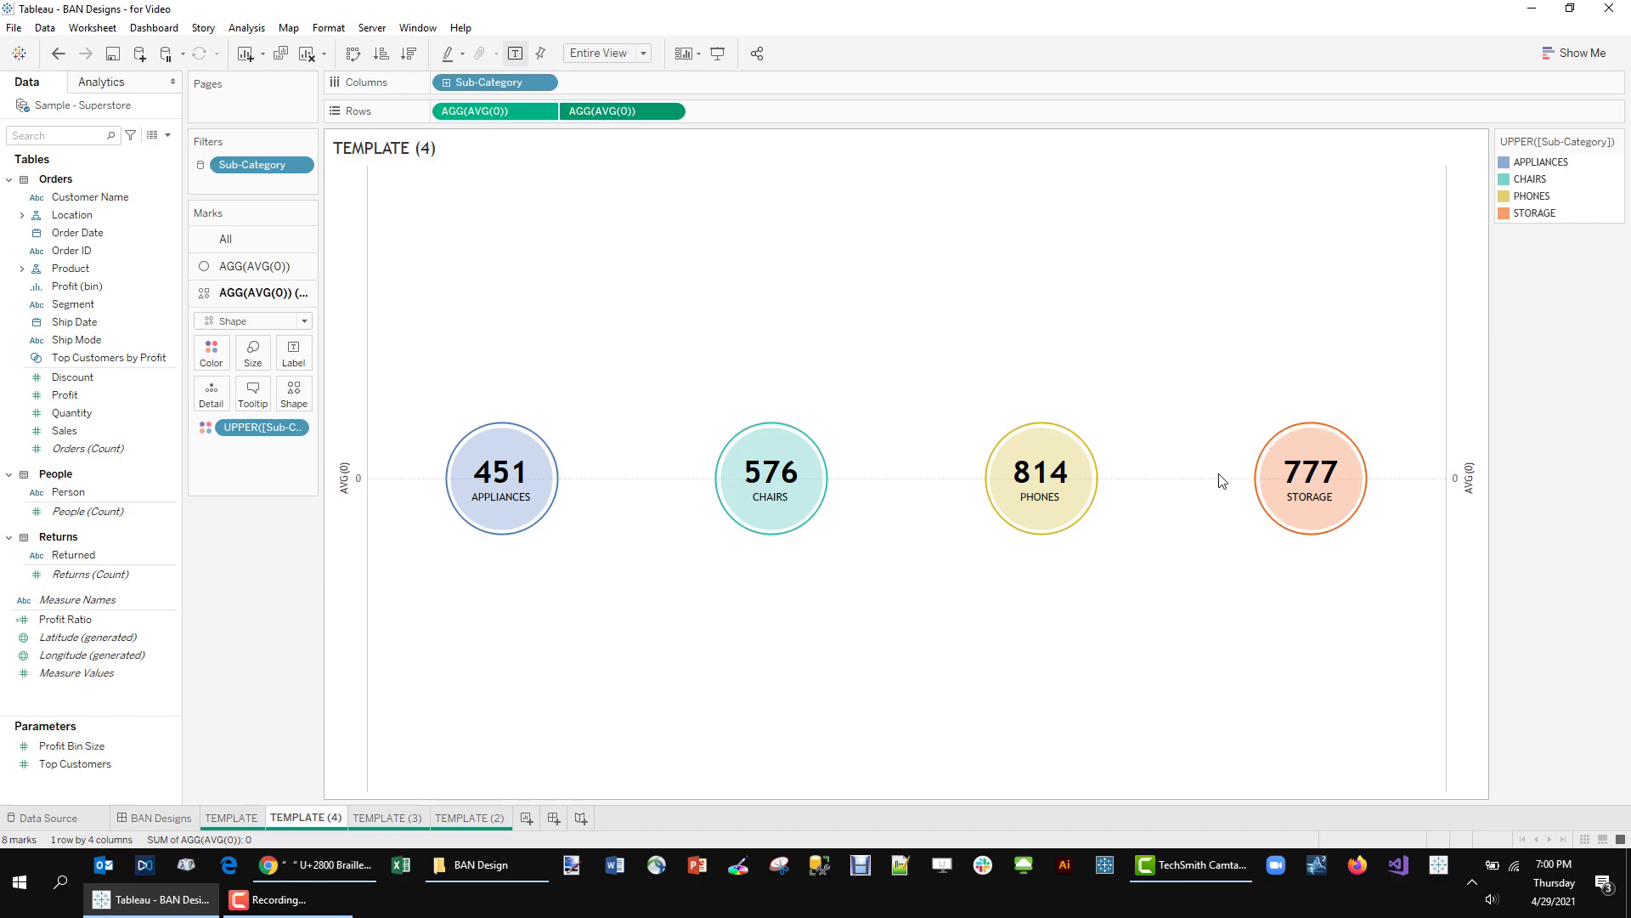
- Change TEMPLATE (4)'s circles to squares, with hollow-square outlines on the second row
click(253, 266)
click(255, 293)
click(234, 390)
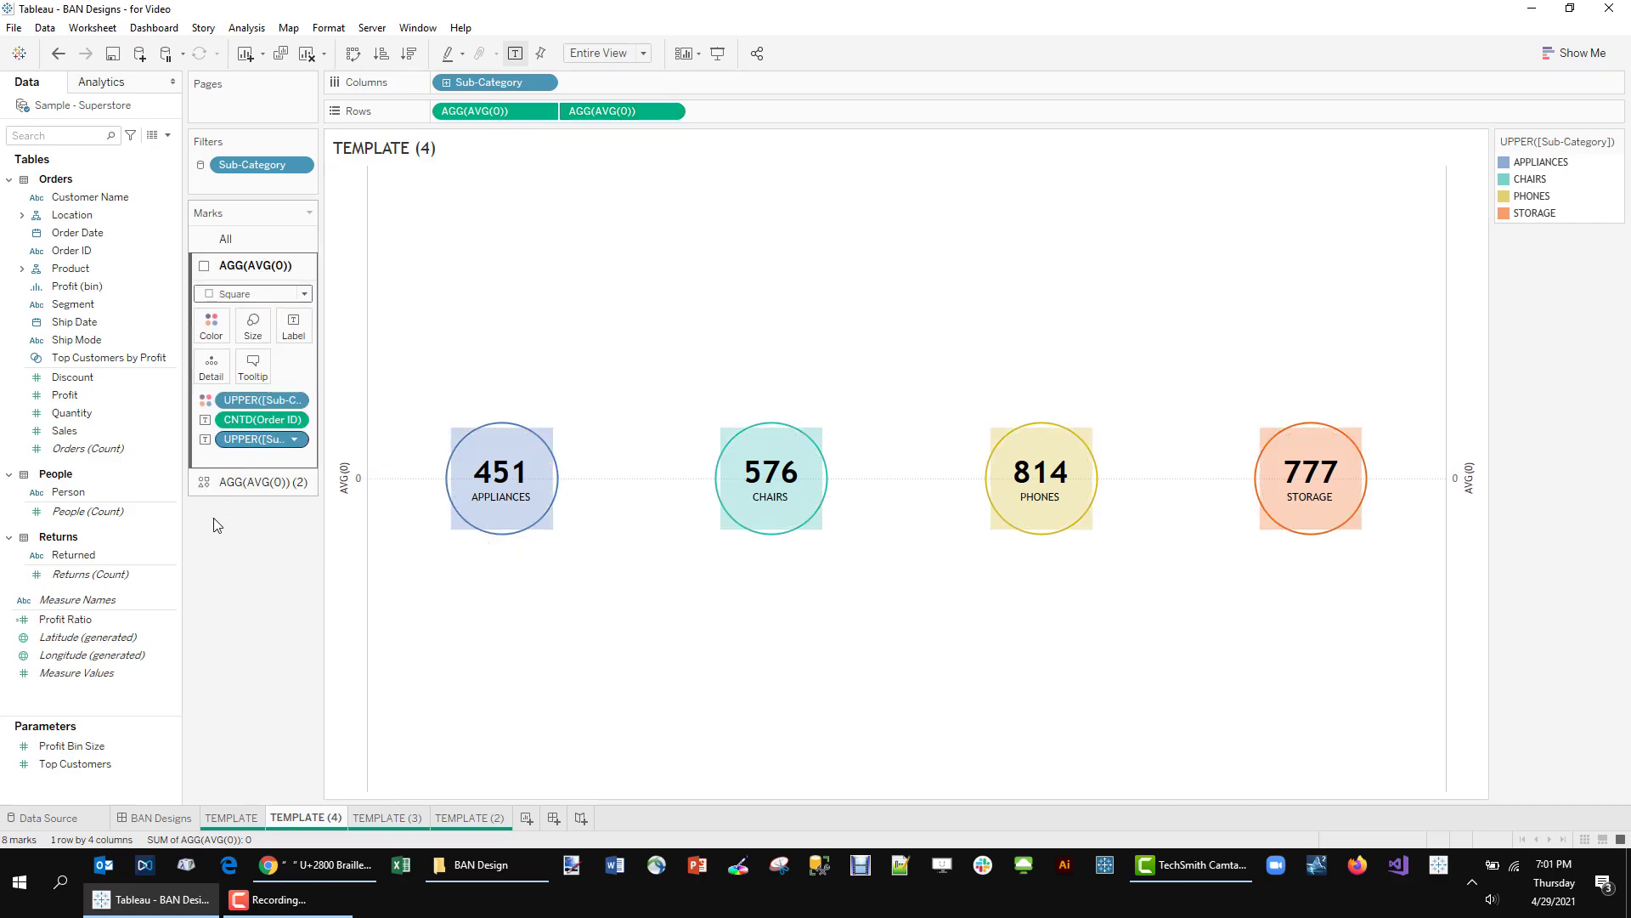
click(250, 482)
click(263, 321)
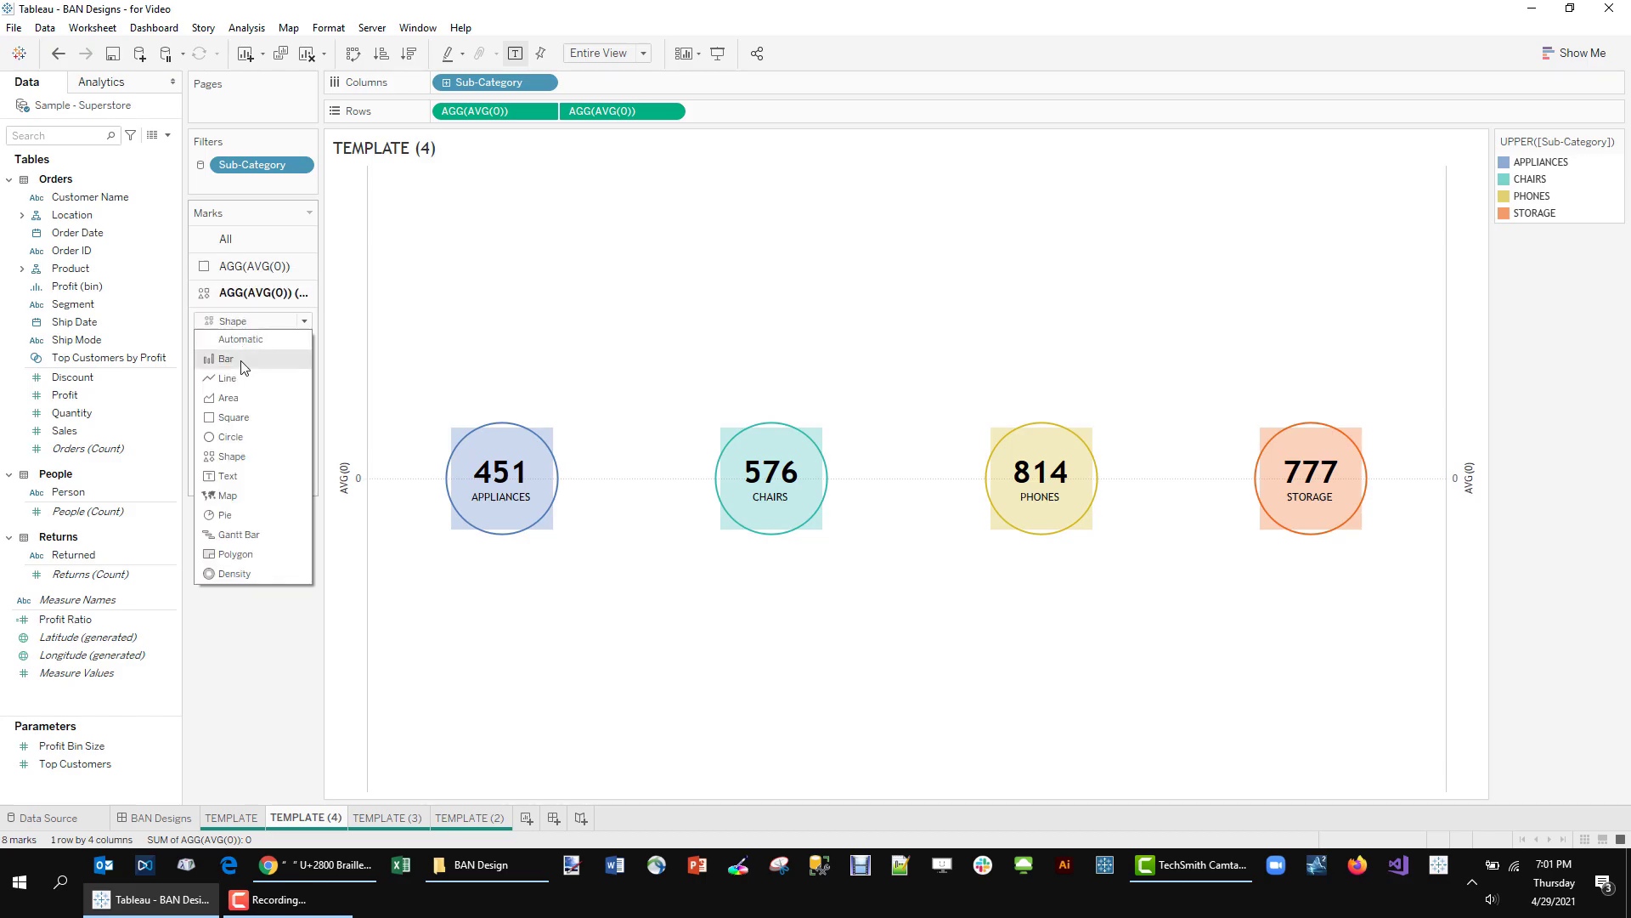
click(236, 418)
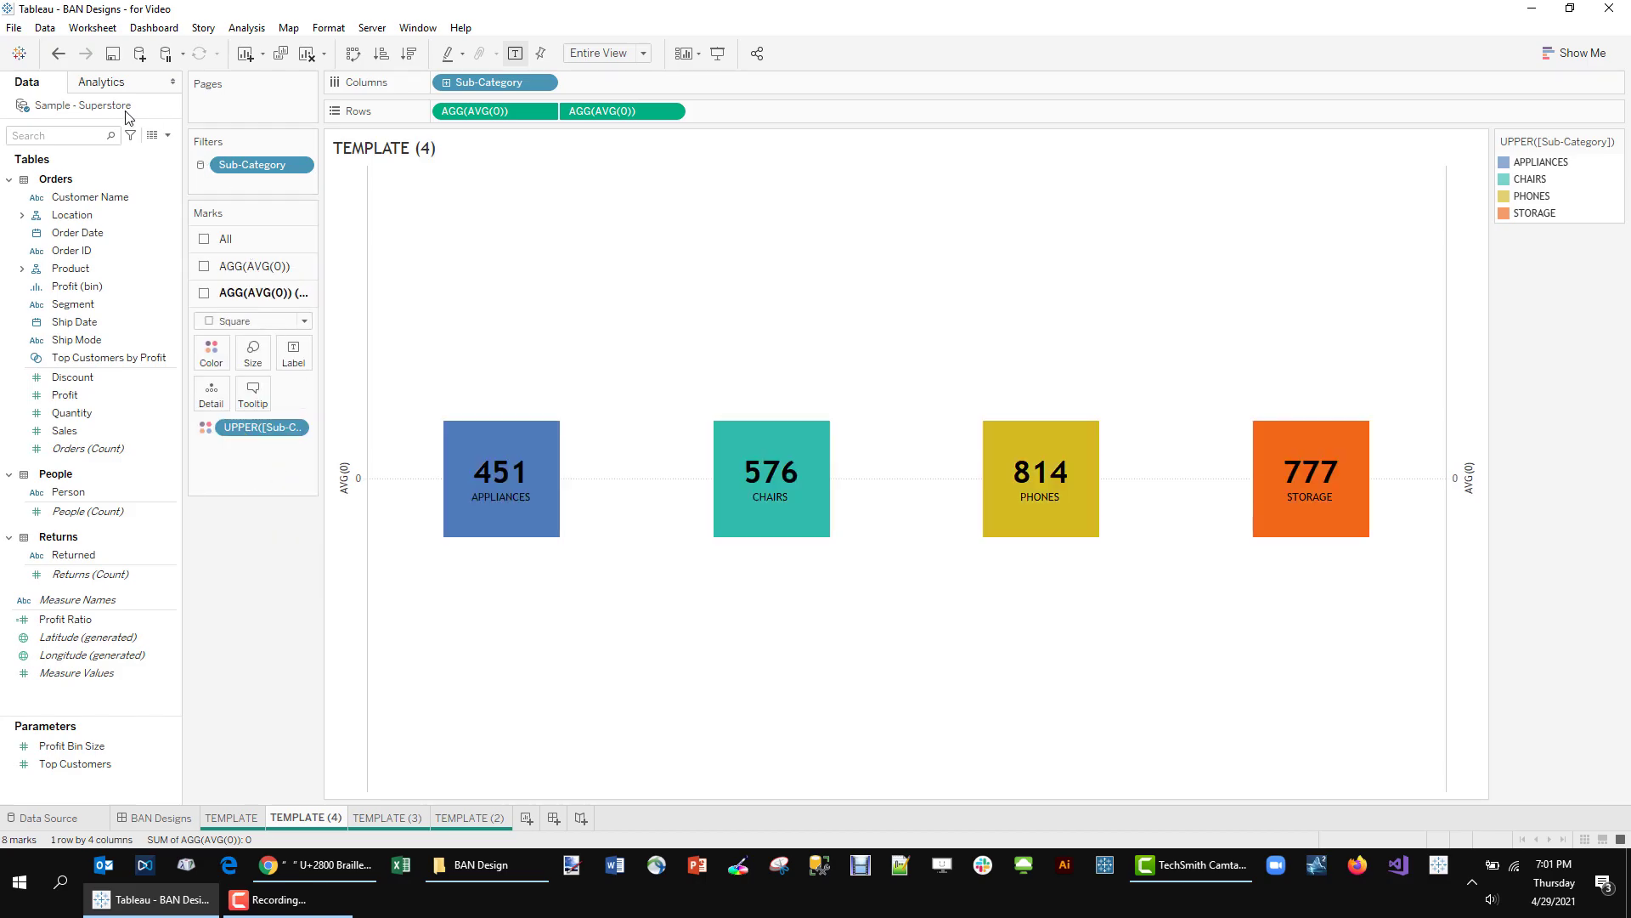
click(264, 321)
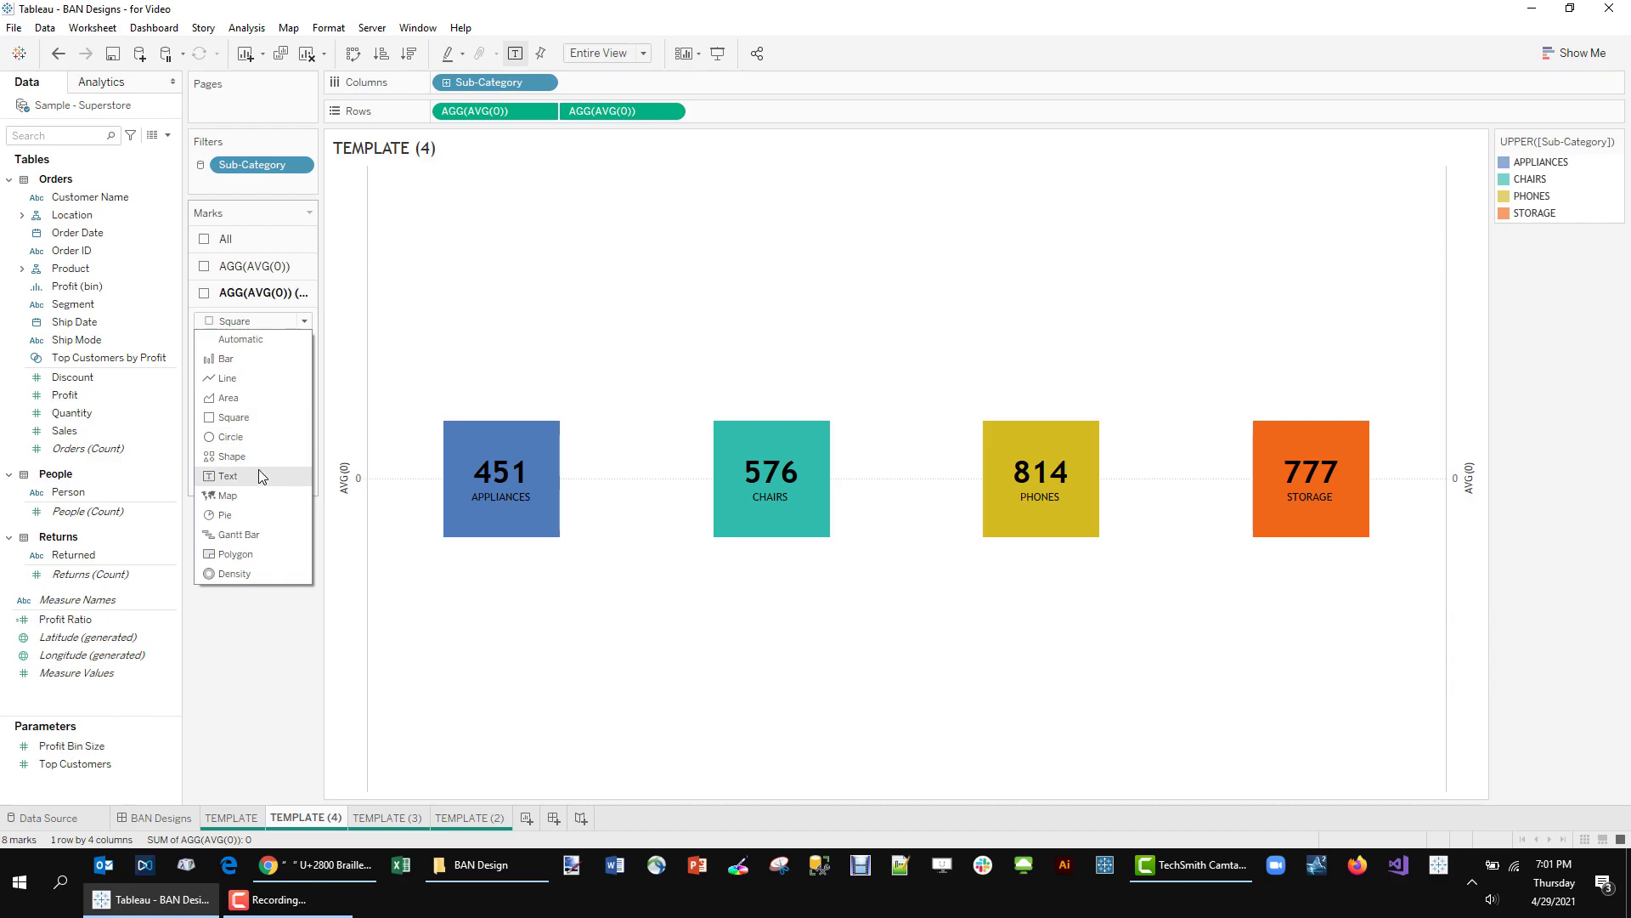
click(232, 456)
click(290, 398)
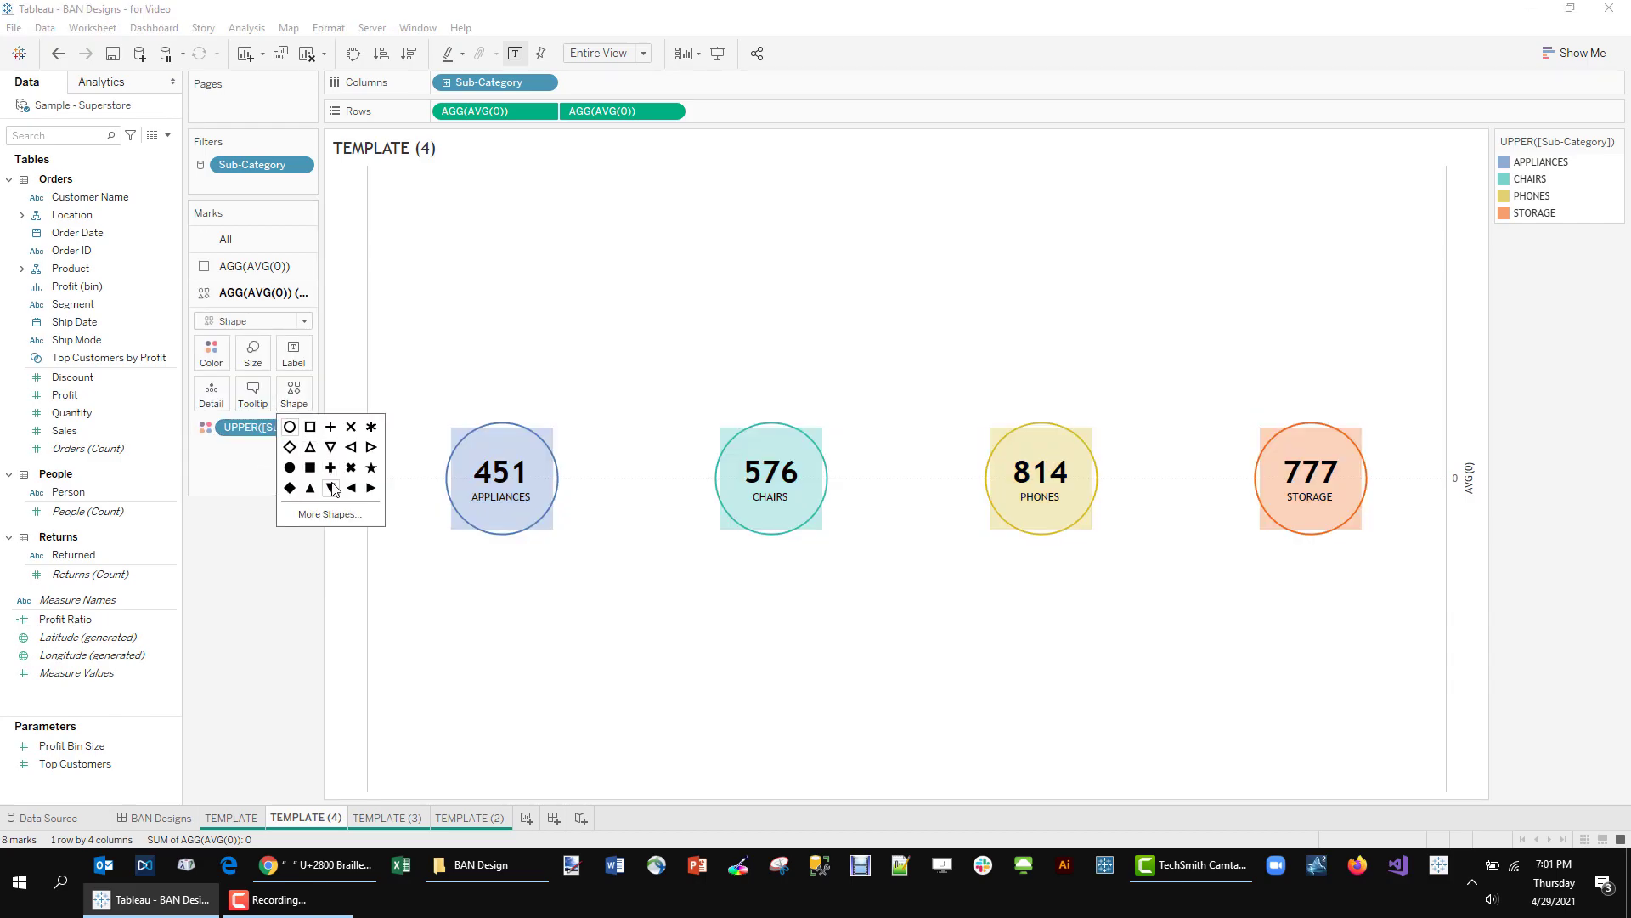
click(310, 427)
click(255, 266)
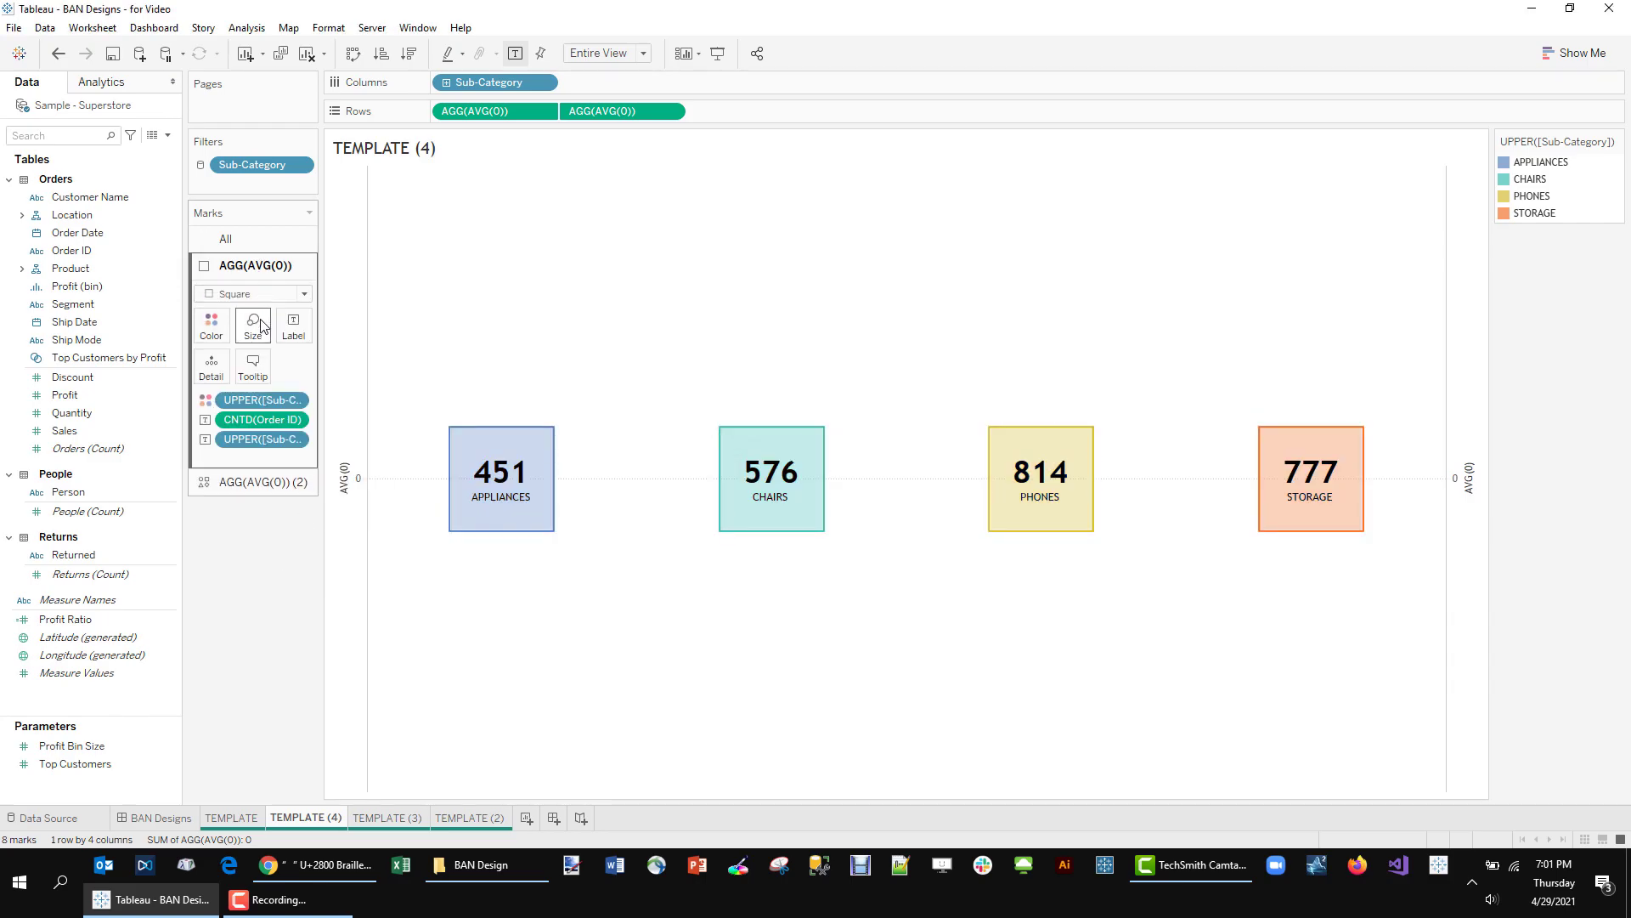
click(253, 325)
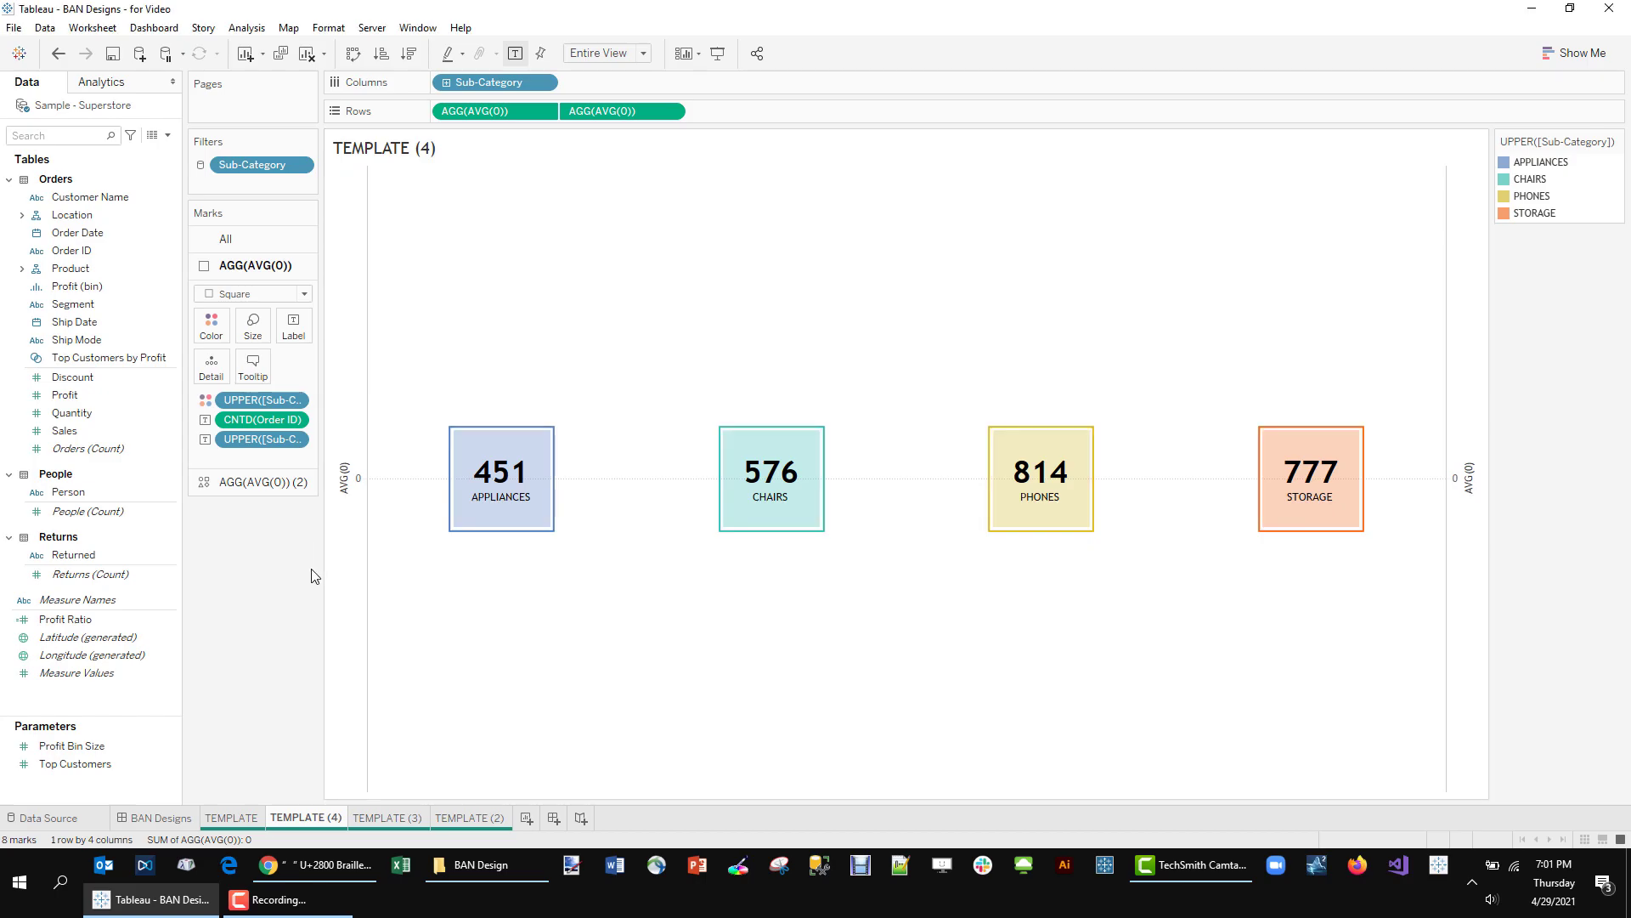
- Inspect the flat-rectangles BAN's worksheet from BAN Designs, then return to the dashboard
click(170, 819)
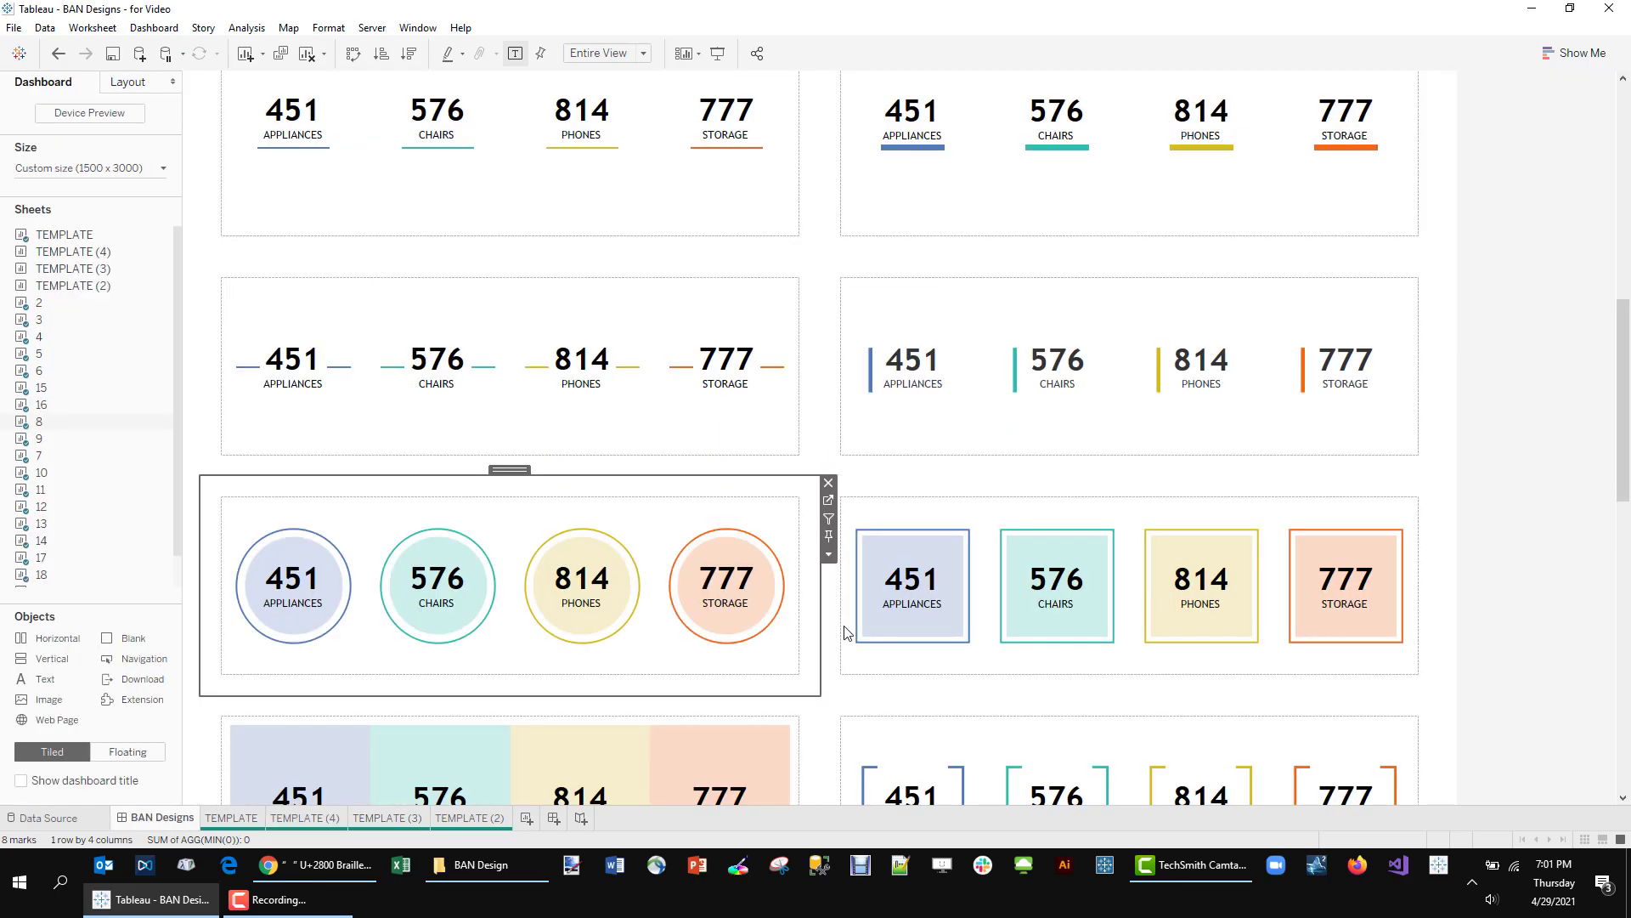
scroll(831, 397, down, 4)
click(802, 378)
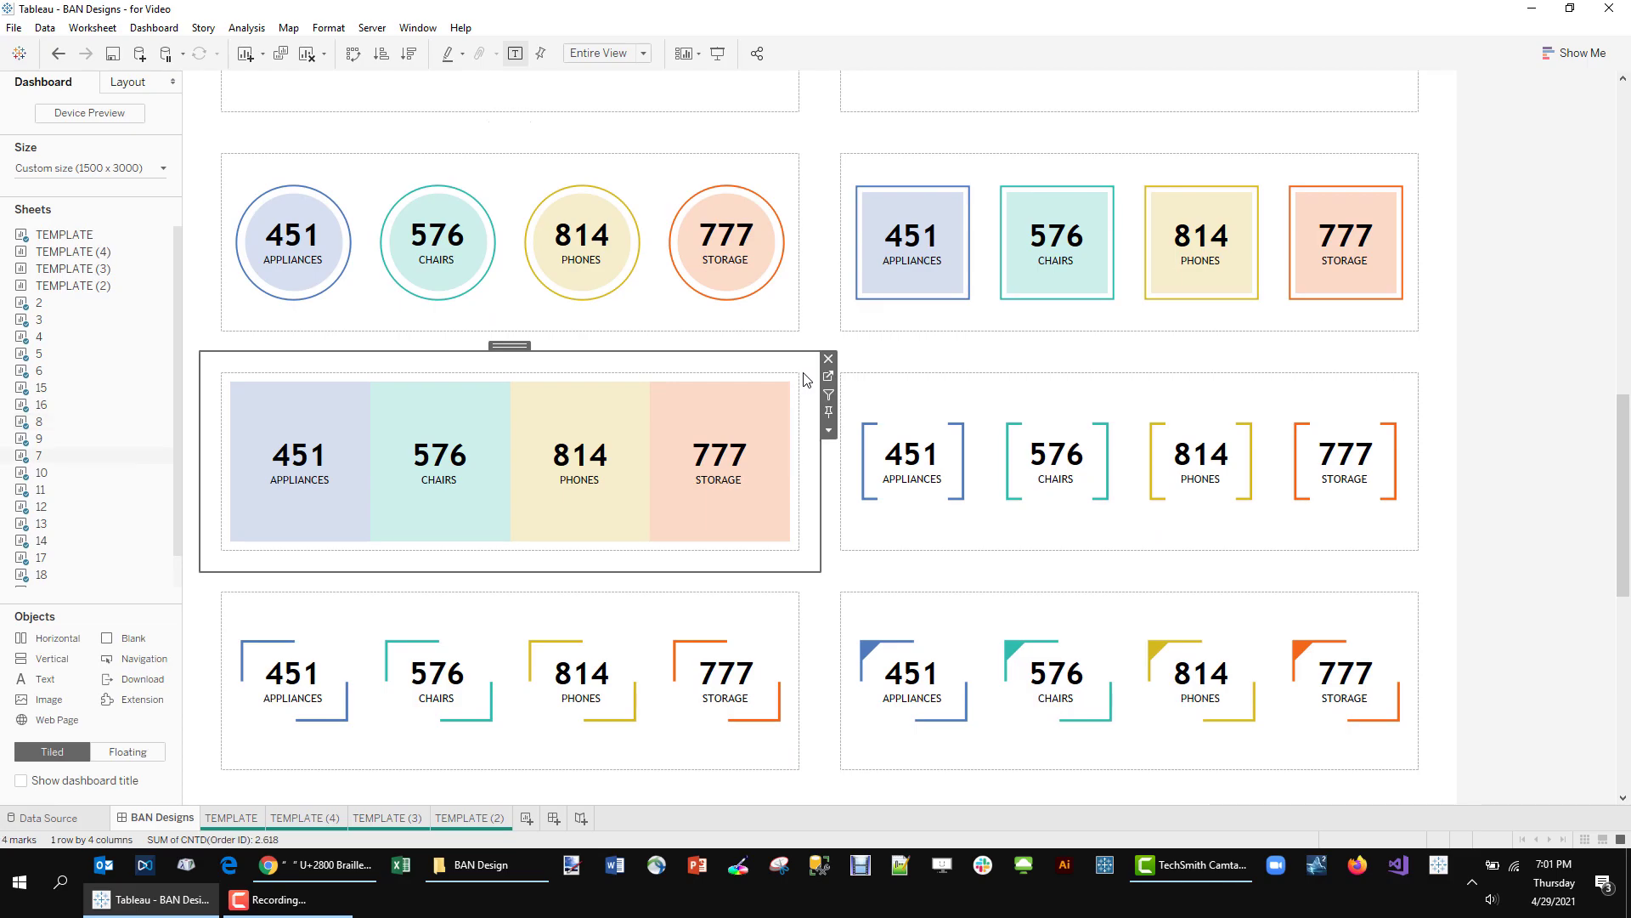
click(828, 376)
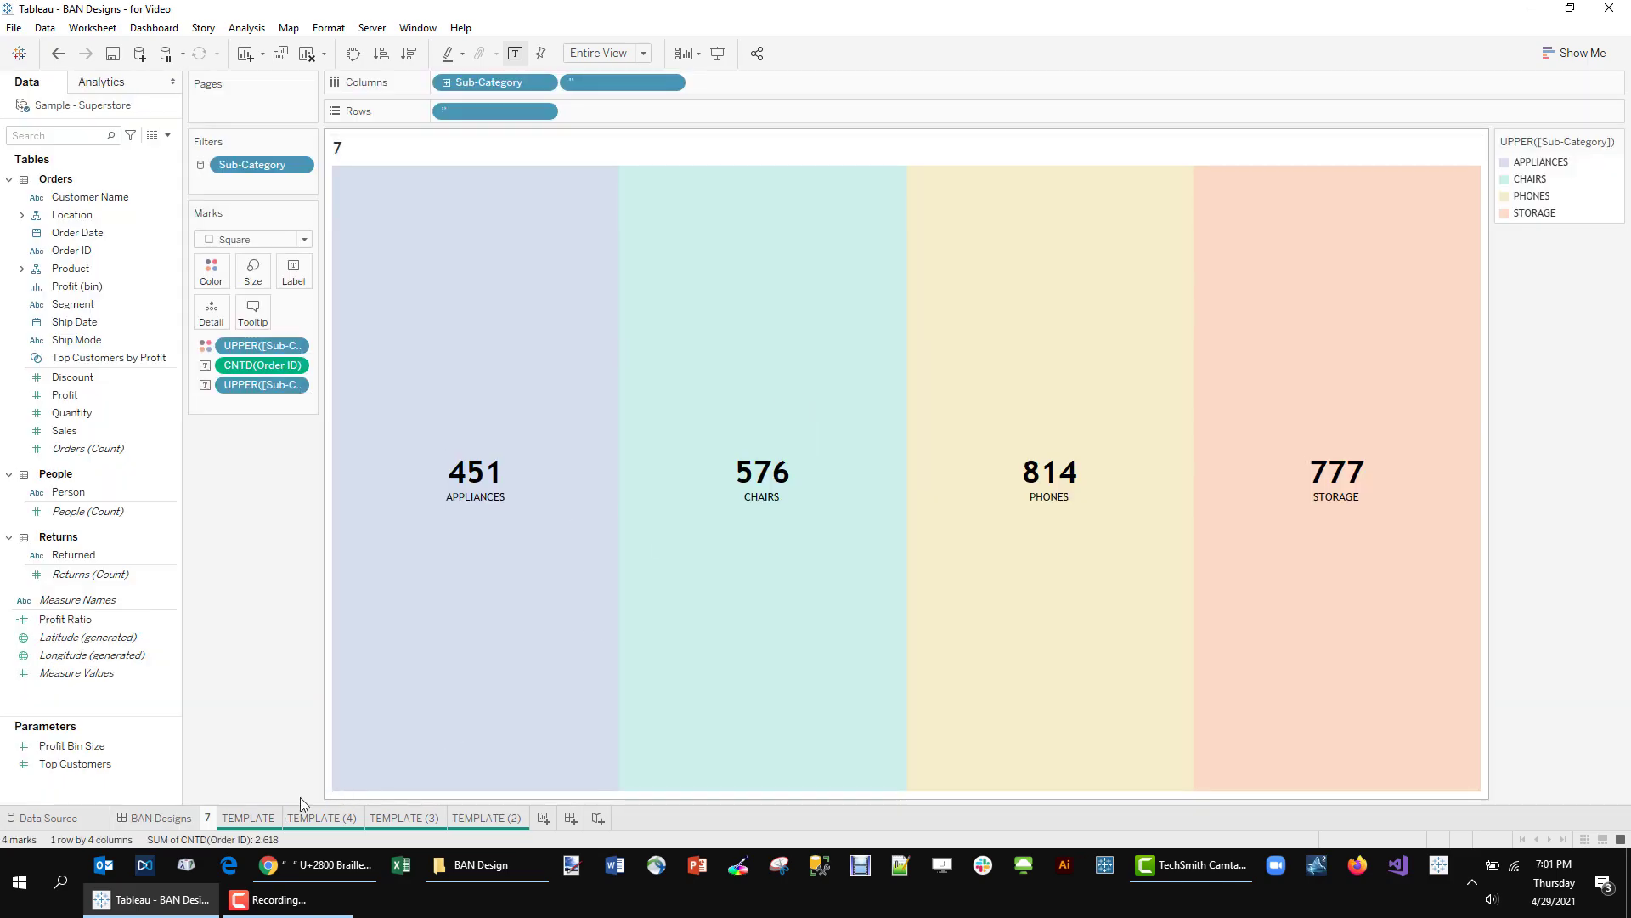
click(161, 817)
- Duplicate the TEMPLATE worksheet as TEMPLATE (5)
click(231, 818)
right_click(237, 817)
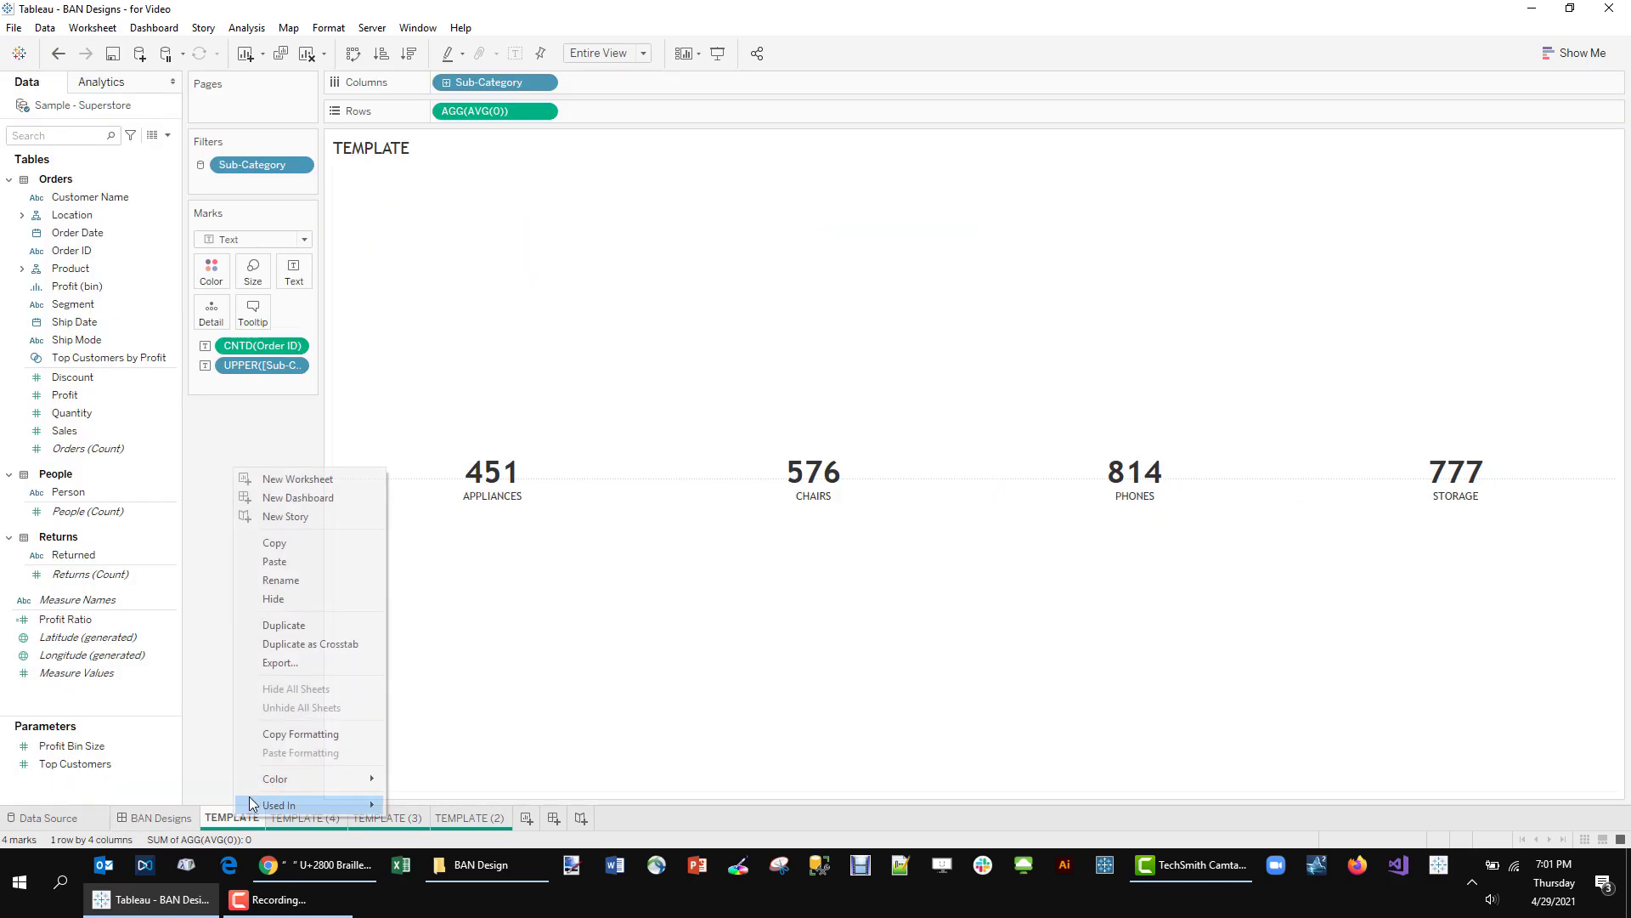
click(297, 625)
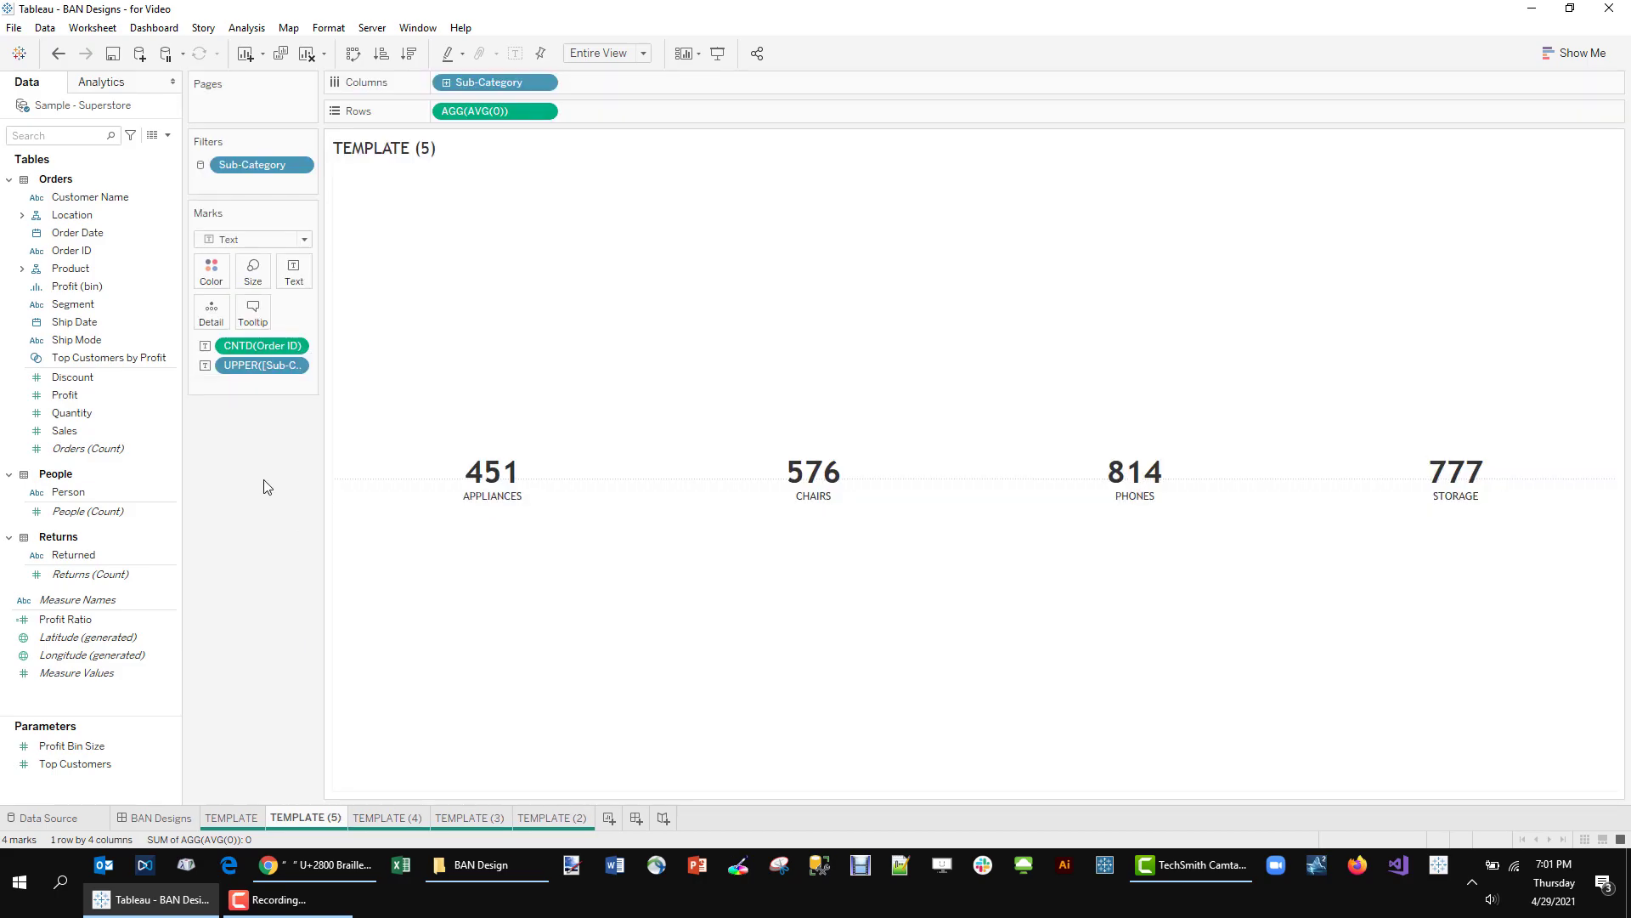
- Colour the BANs by sub-category as square marks at 60% opacity and maximum size
drag(255, 365, 215, 283)
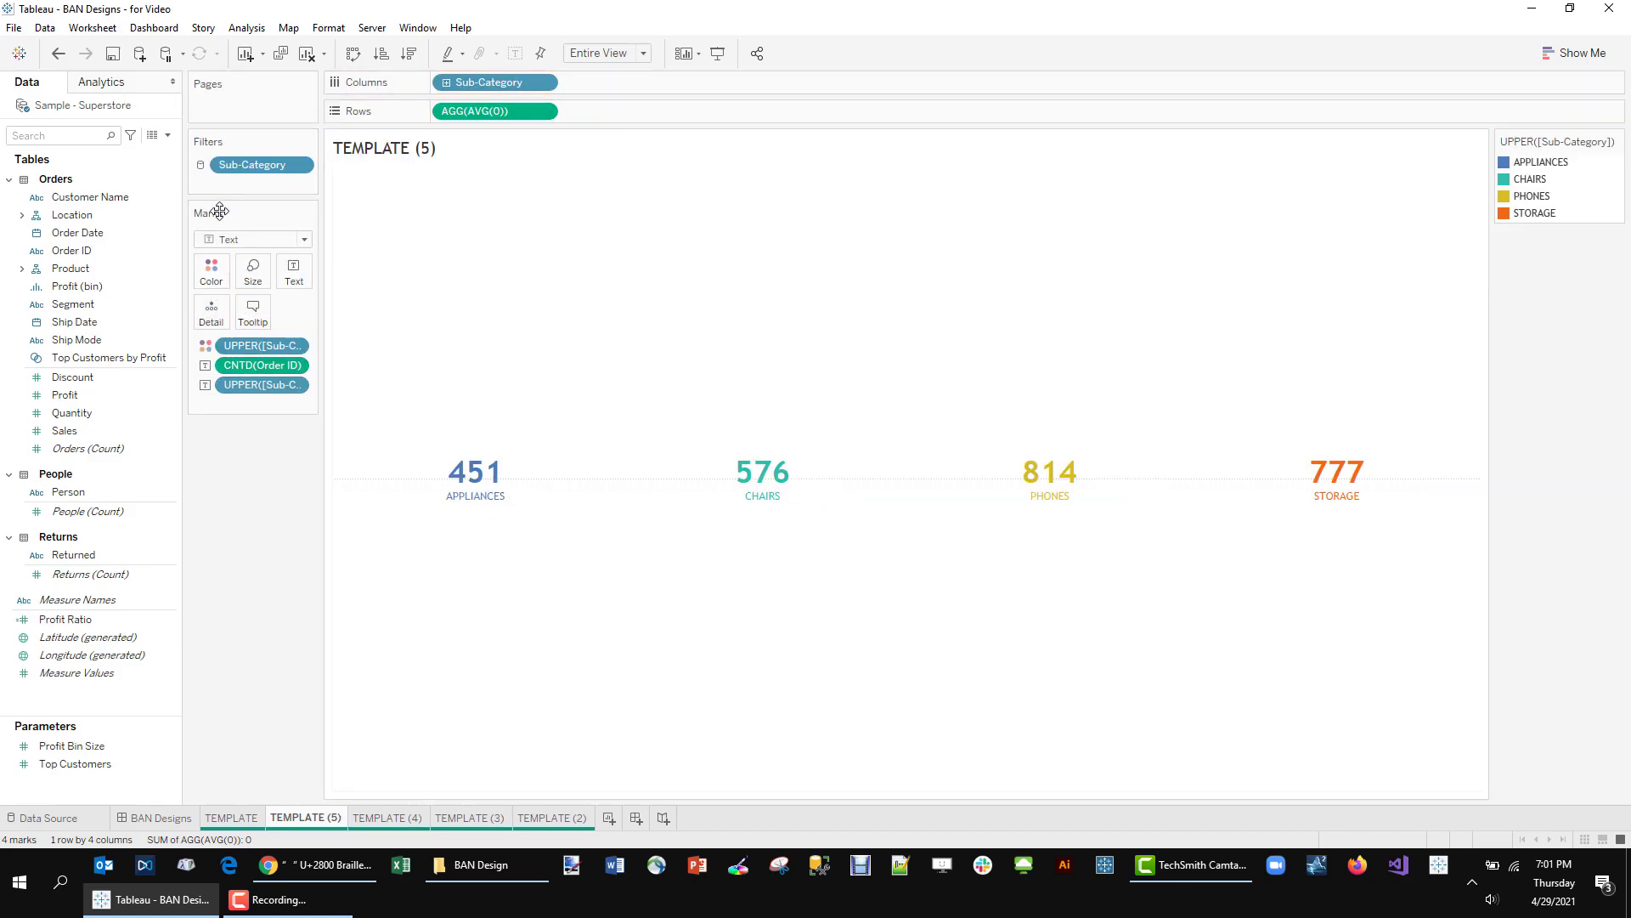
click(231, 240)
key(Escape)
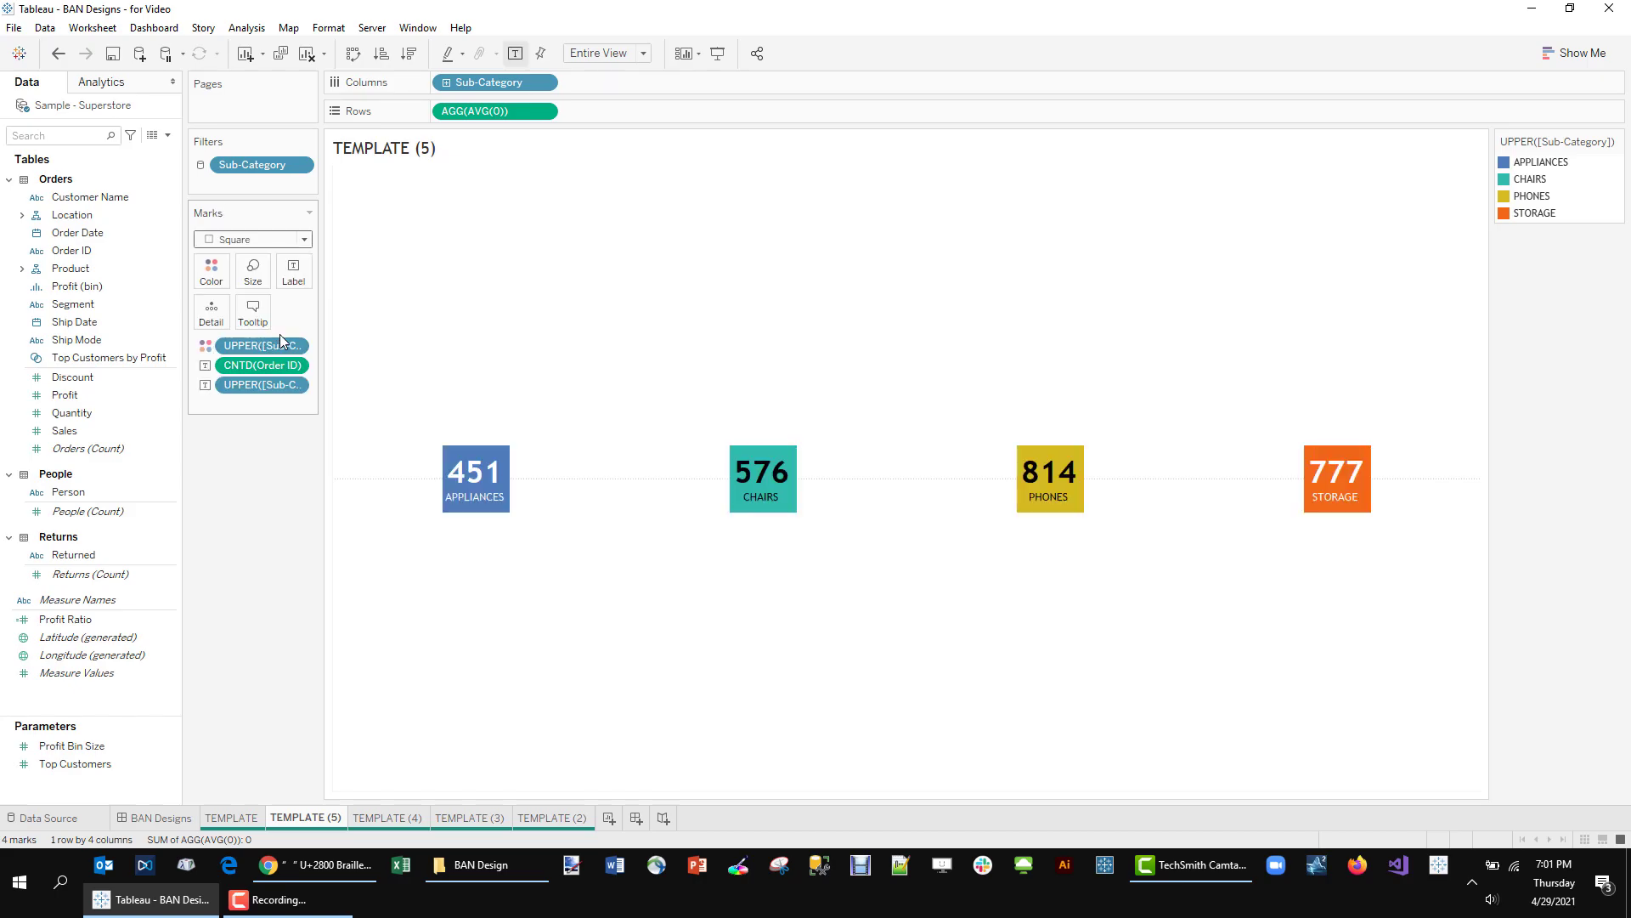
click(213, 272)
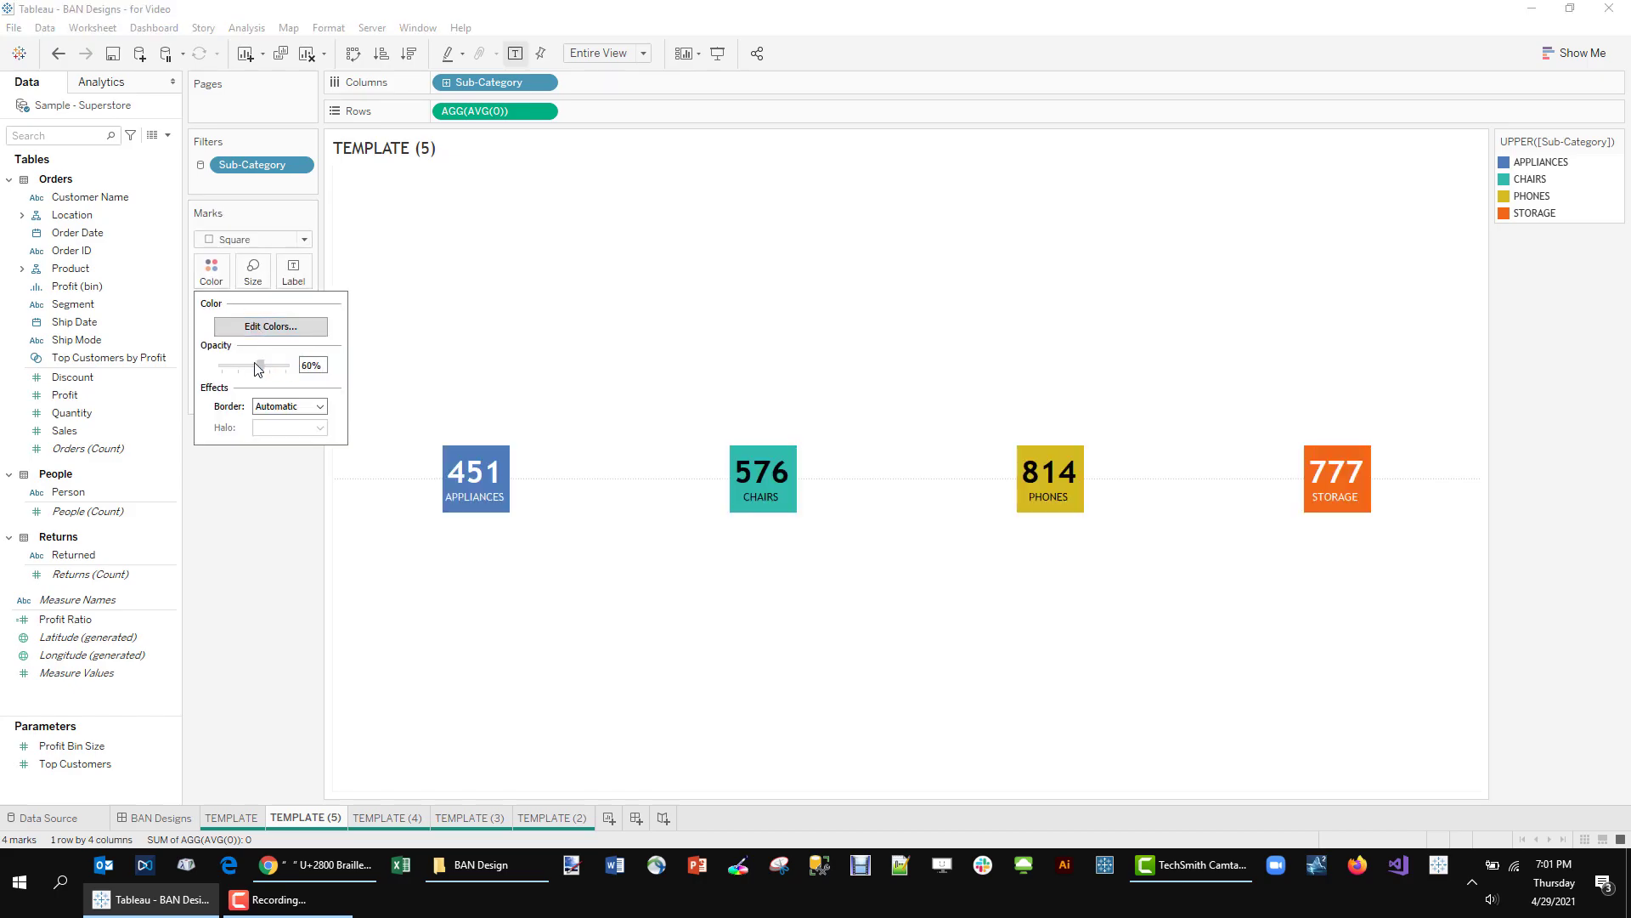
drag(259, 369, 243, 367)
click(253, 434)
click(253, 270)
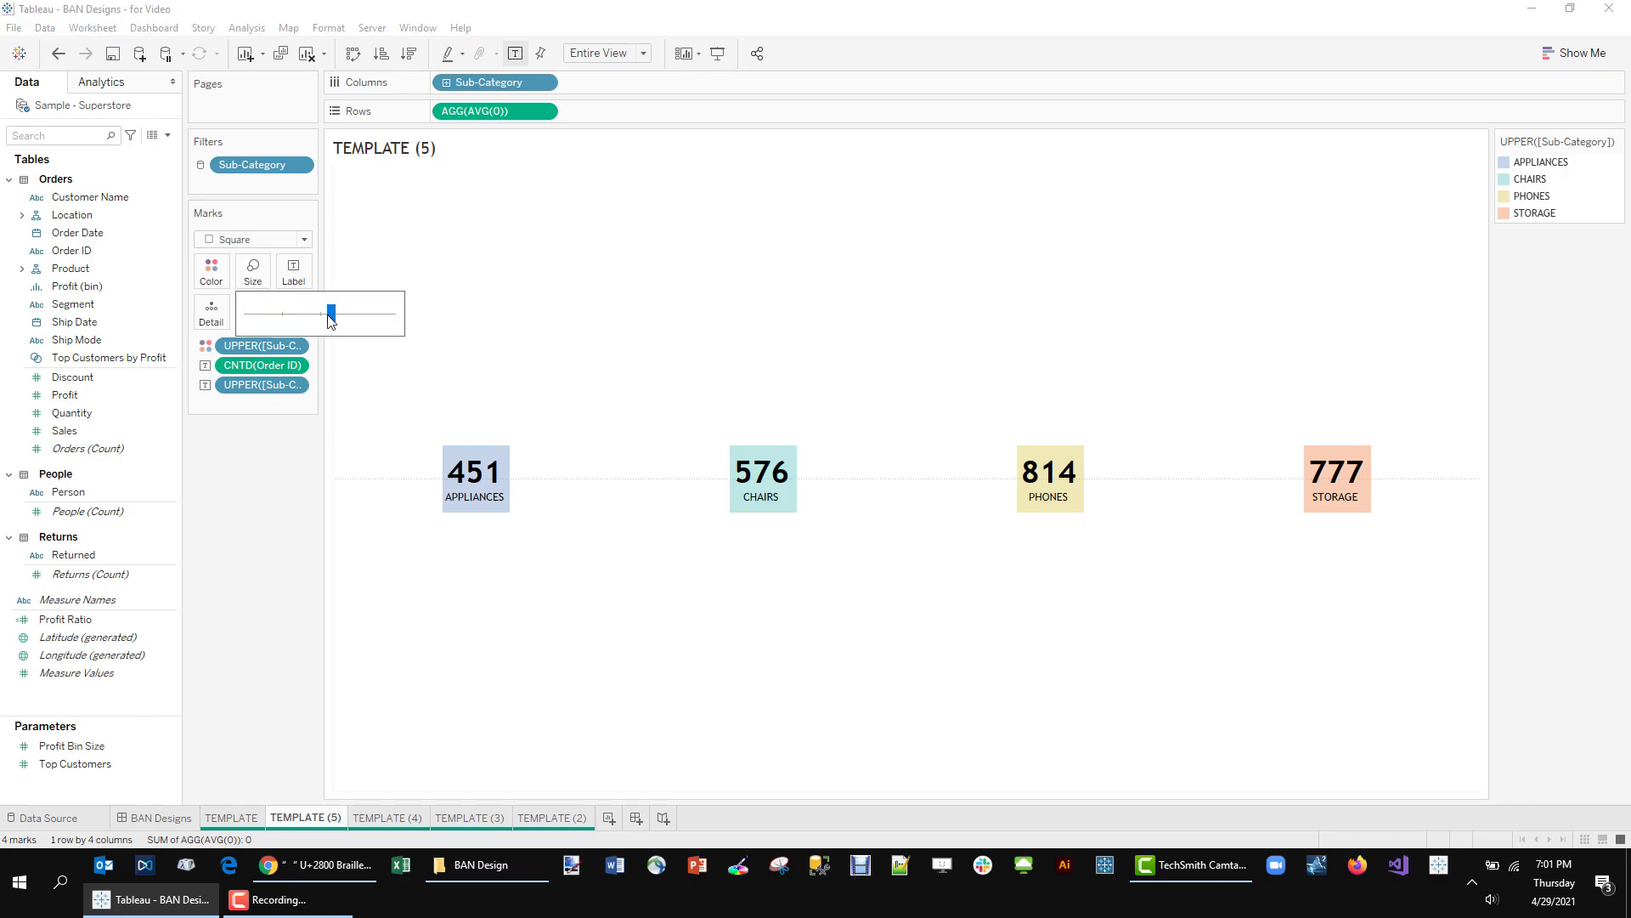
drag(344, 314, 397, 323)
click(388, 314)
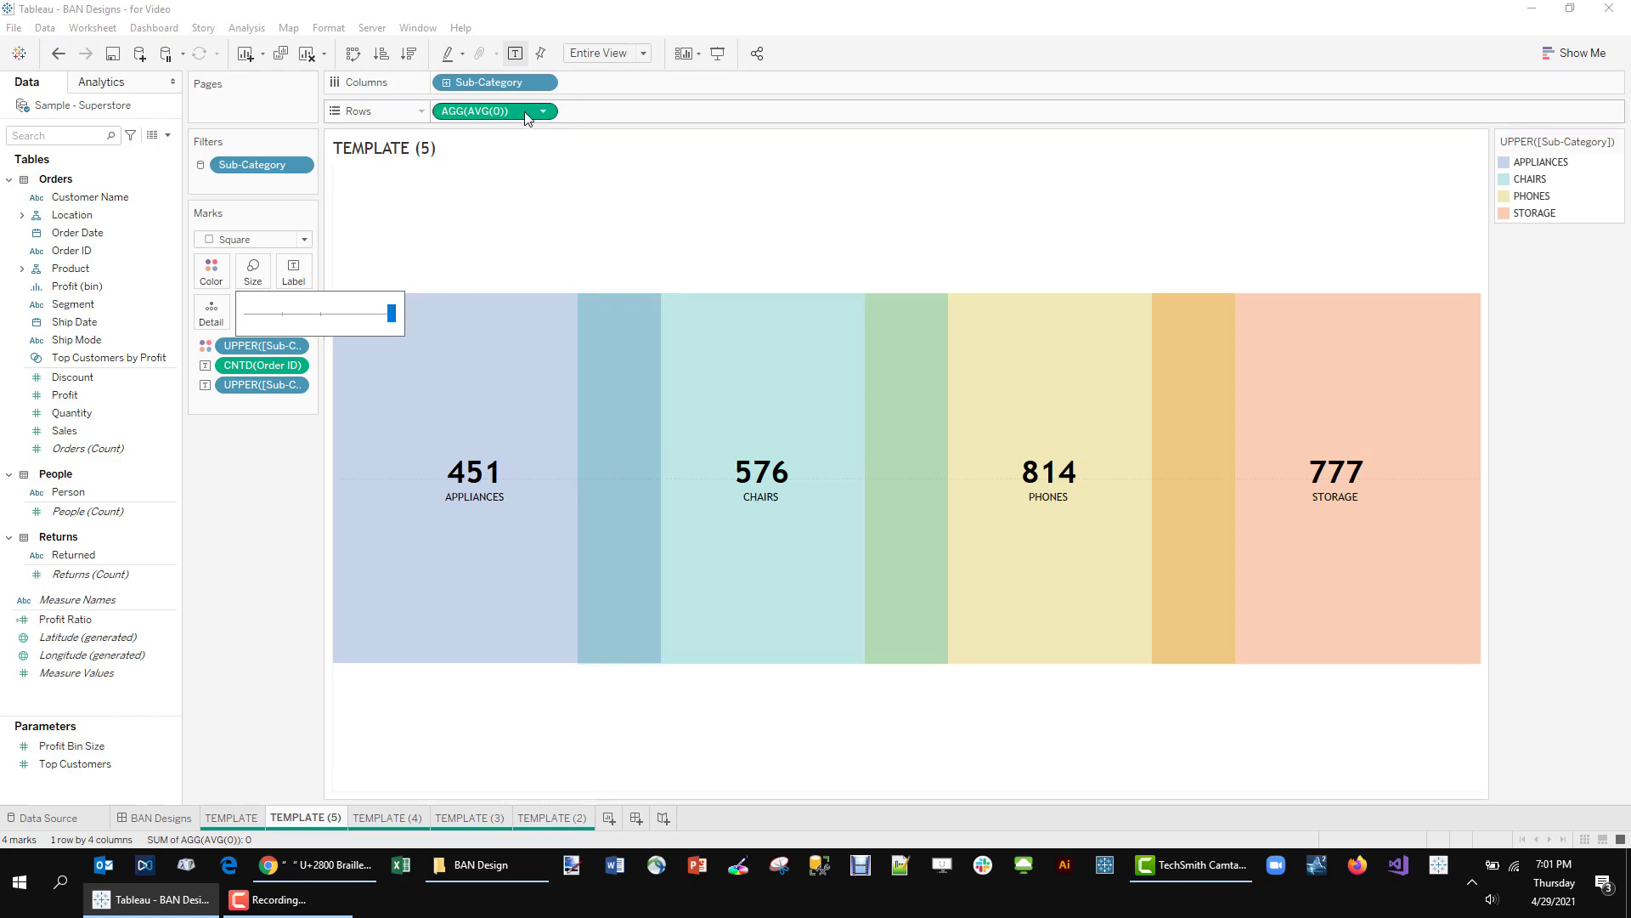
- Add blank '' placeholder calcs to Rows and Columns and remove AGG(AVG(0))
double_click(640, 107)
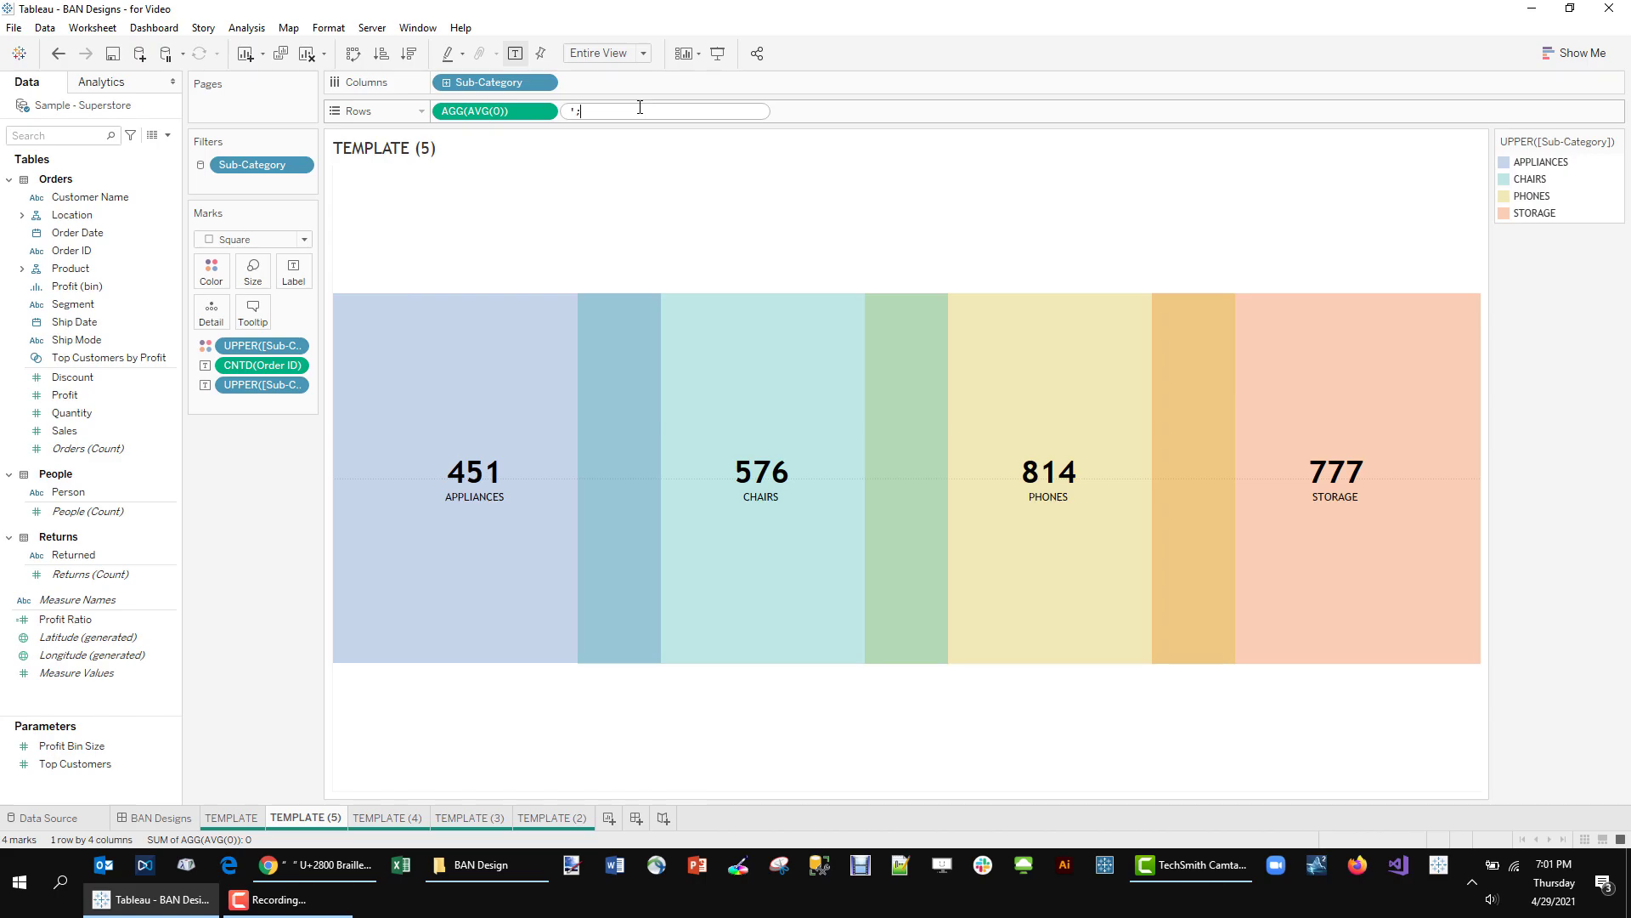
key(Return)
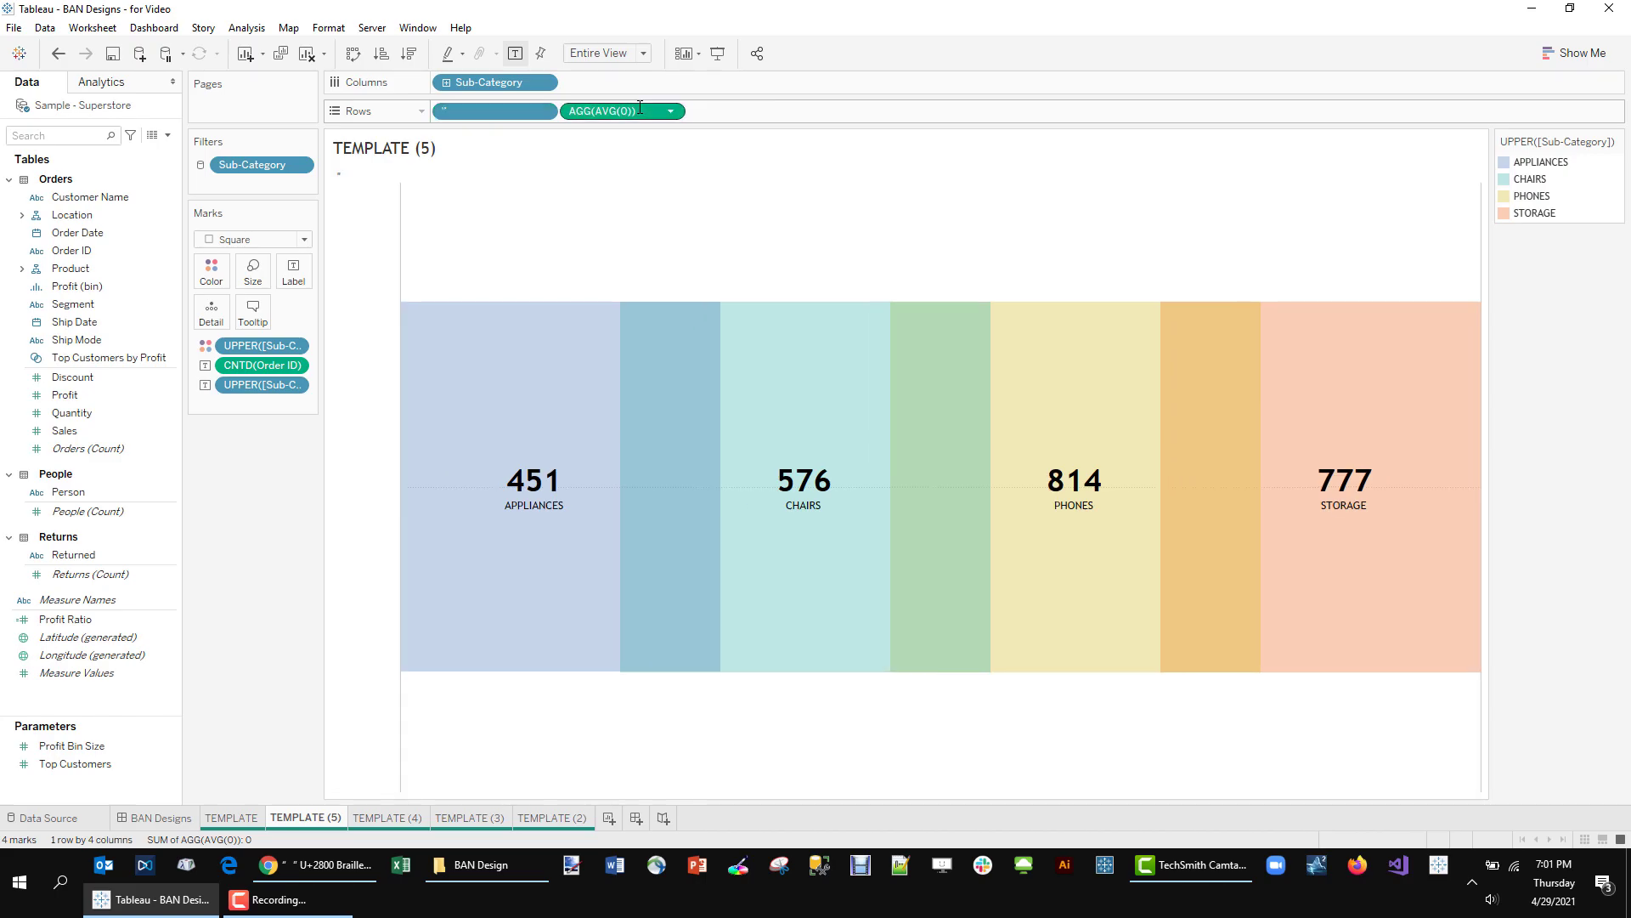
double_click(643, 82)
text('')
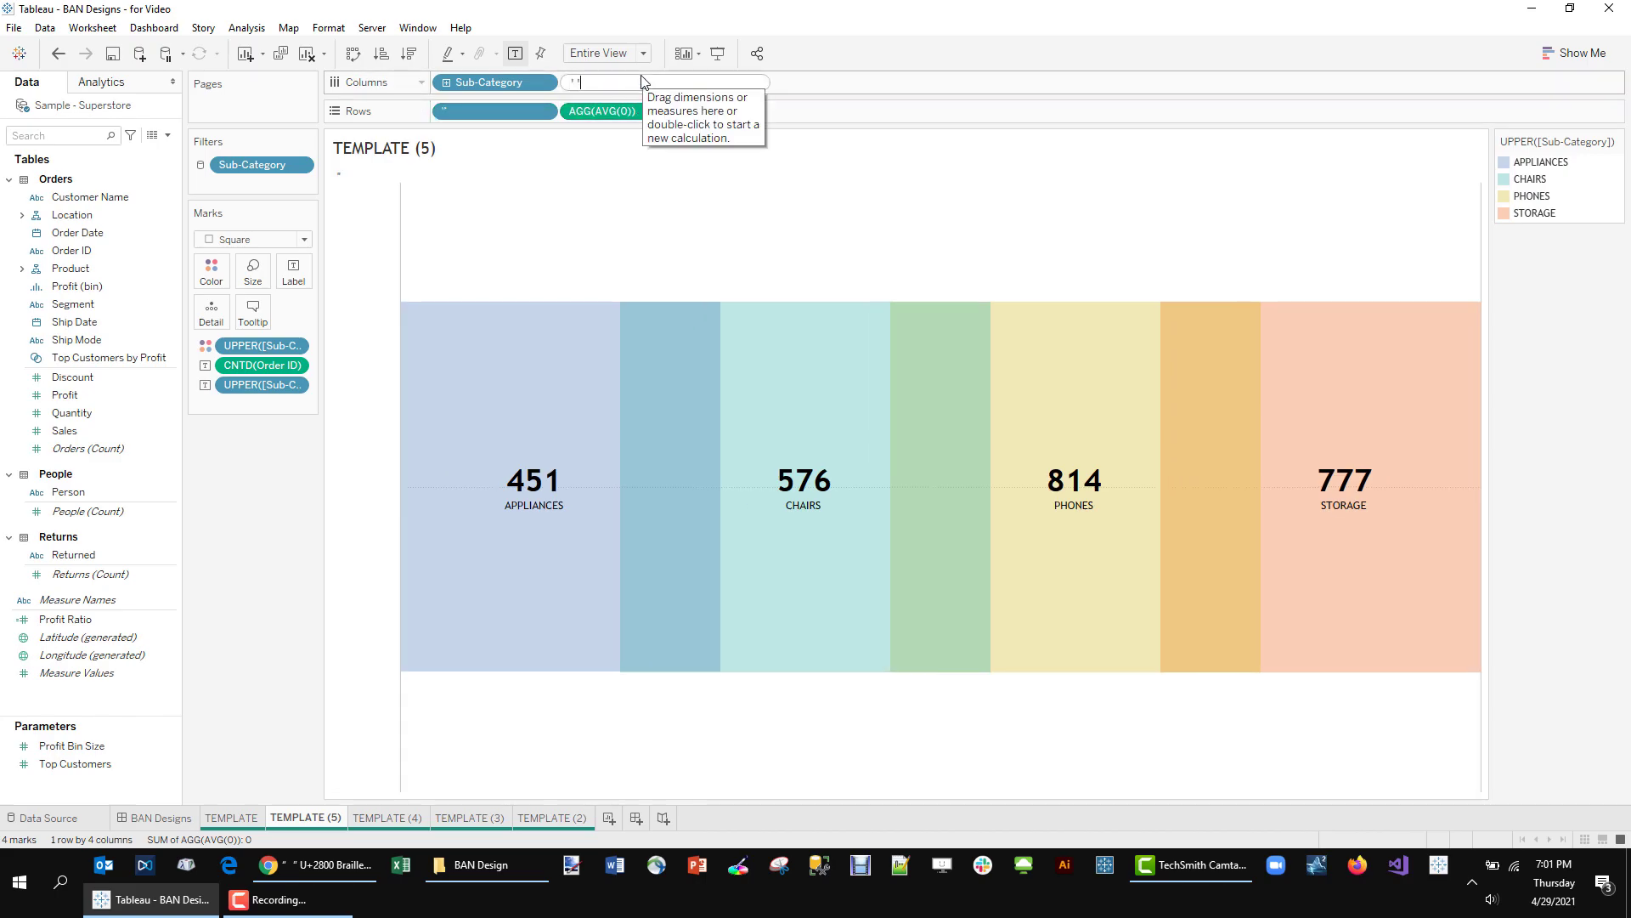
key(Return)
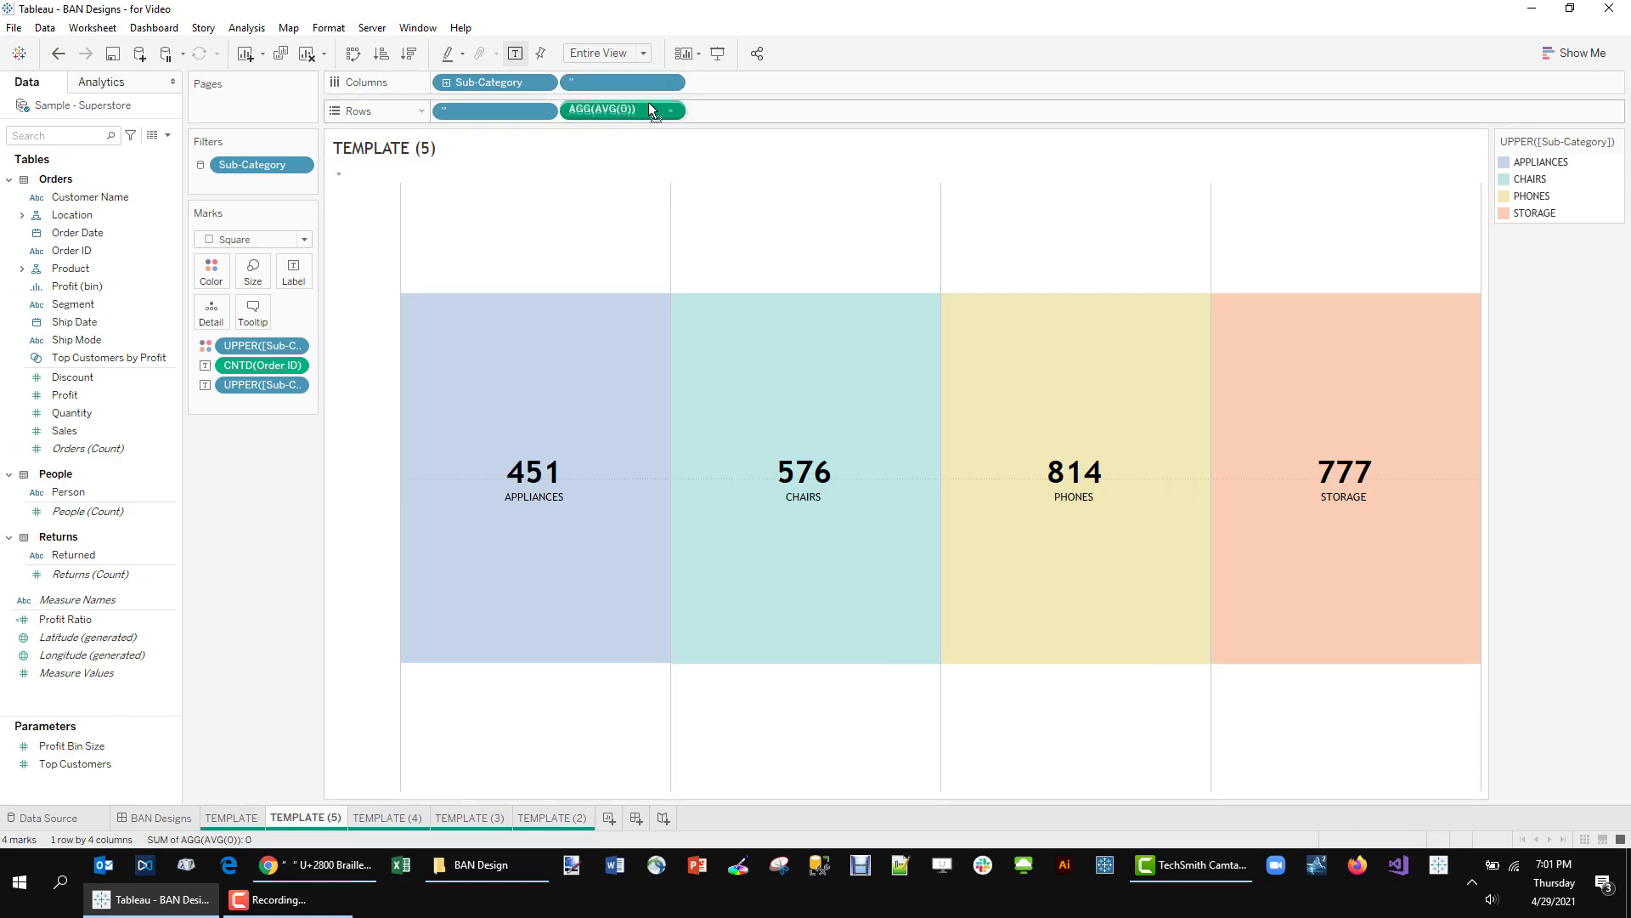
drag(655, 111, 706, 26)
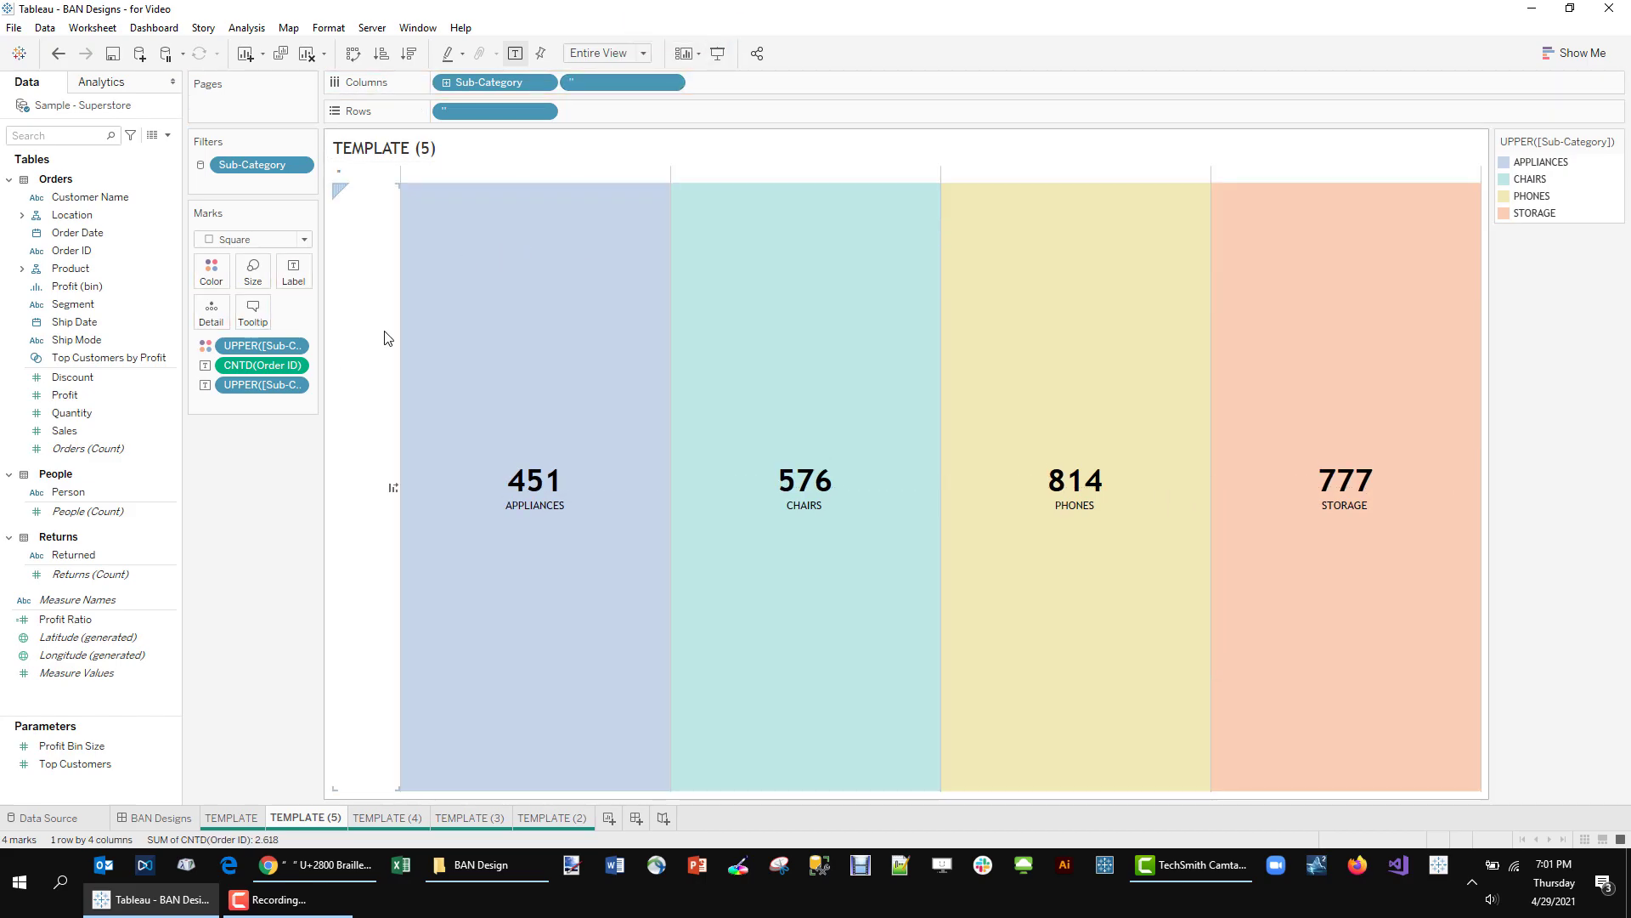
- Hide the sub-category header above the blocks
right_click(365, 404)
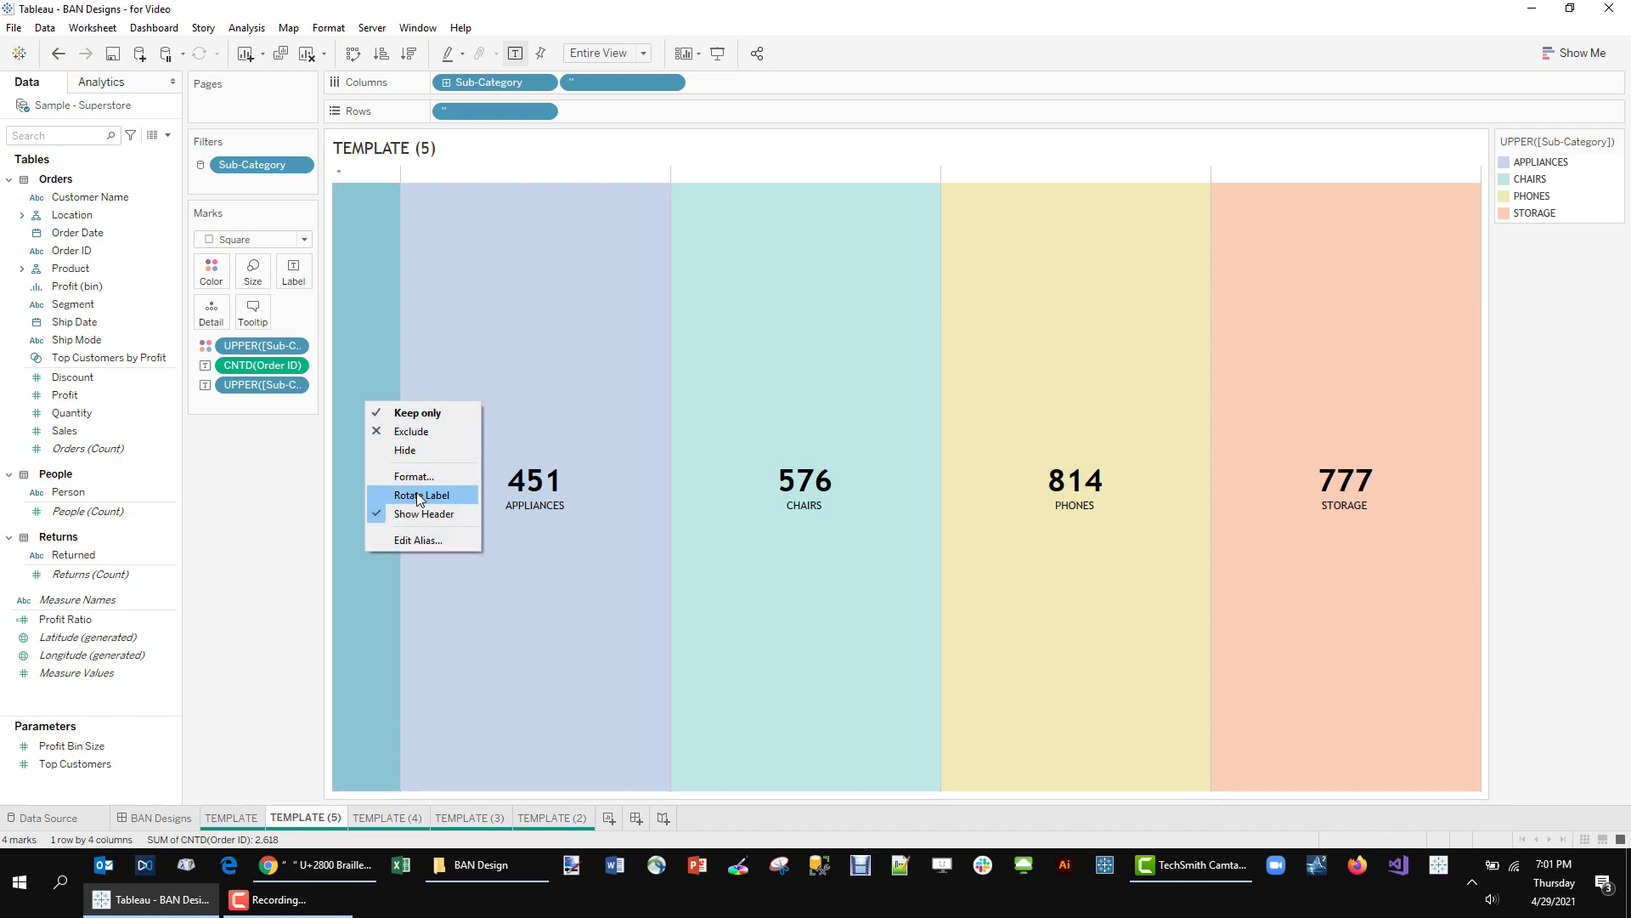
key(Escape)
right_click(735, 170)
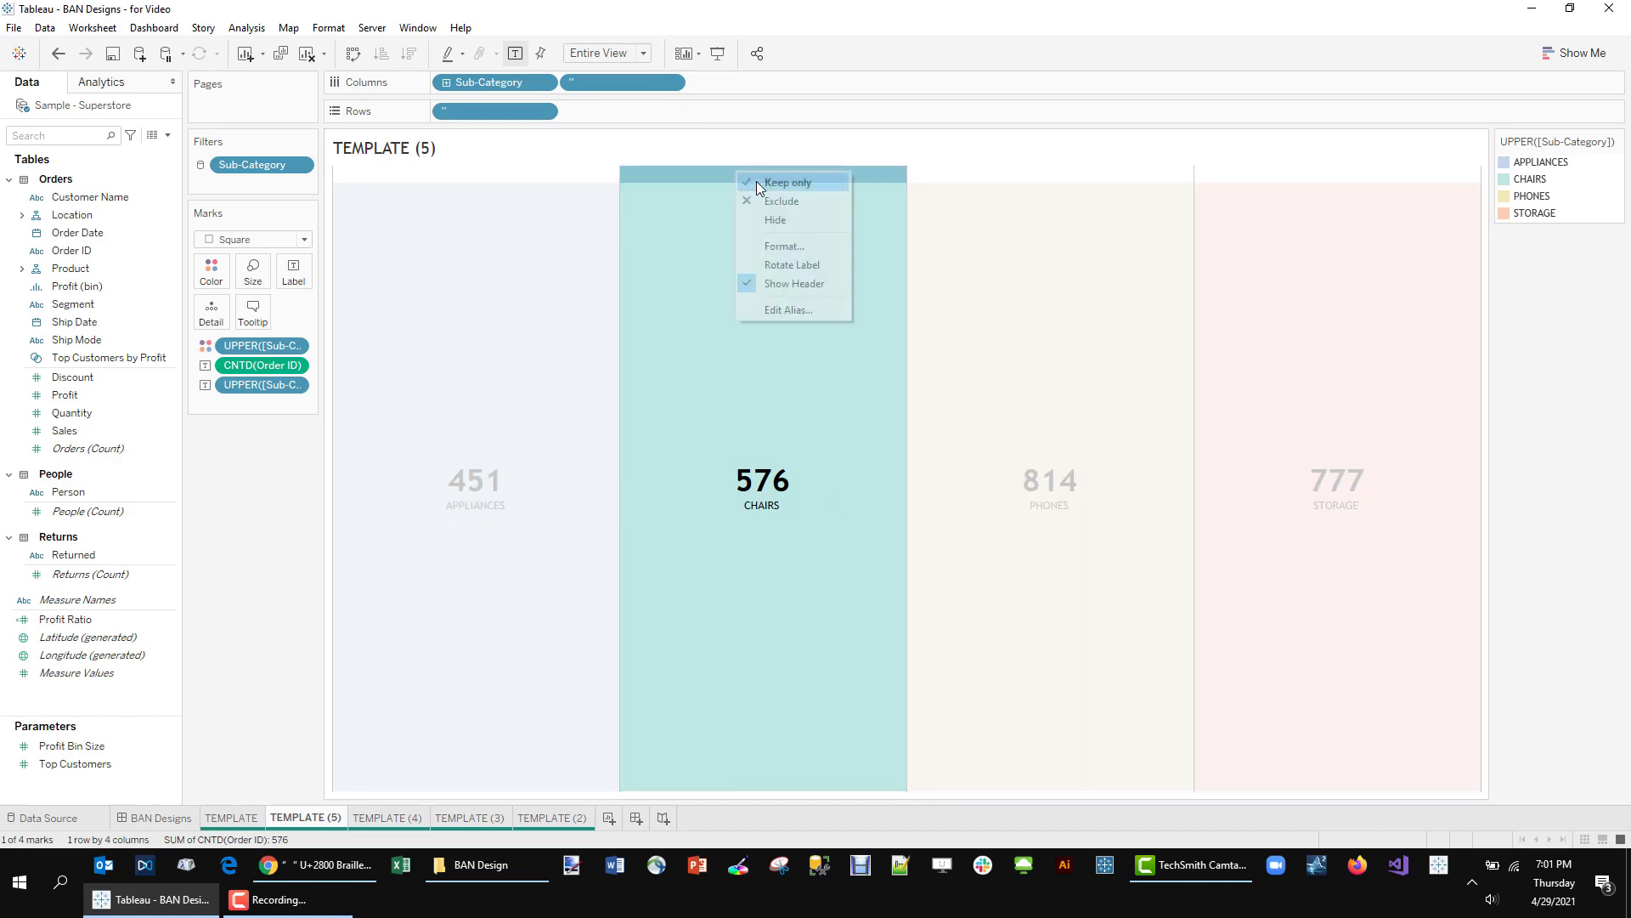
click(794, 283)
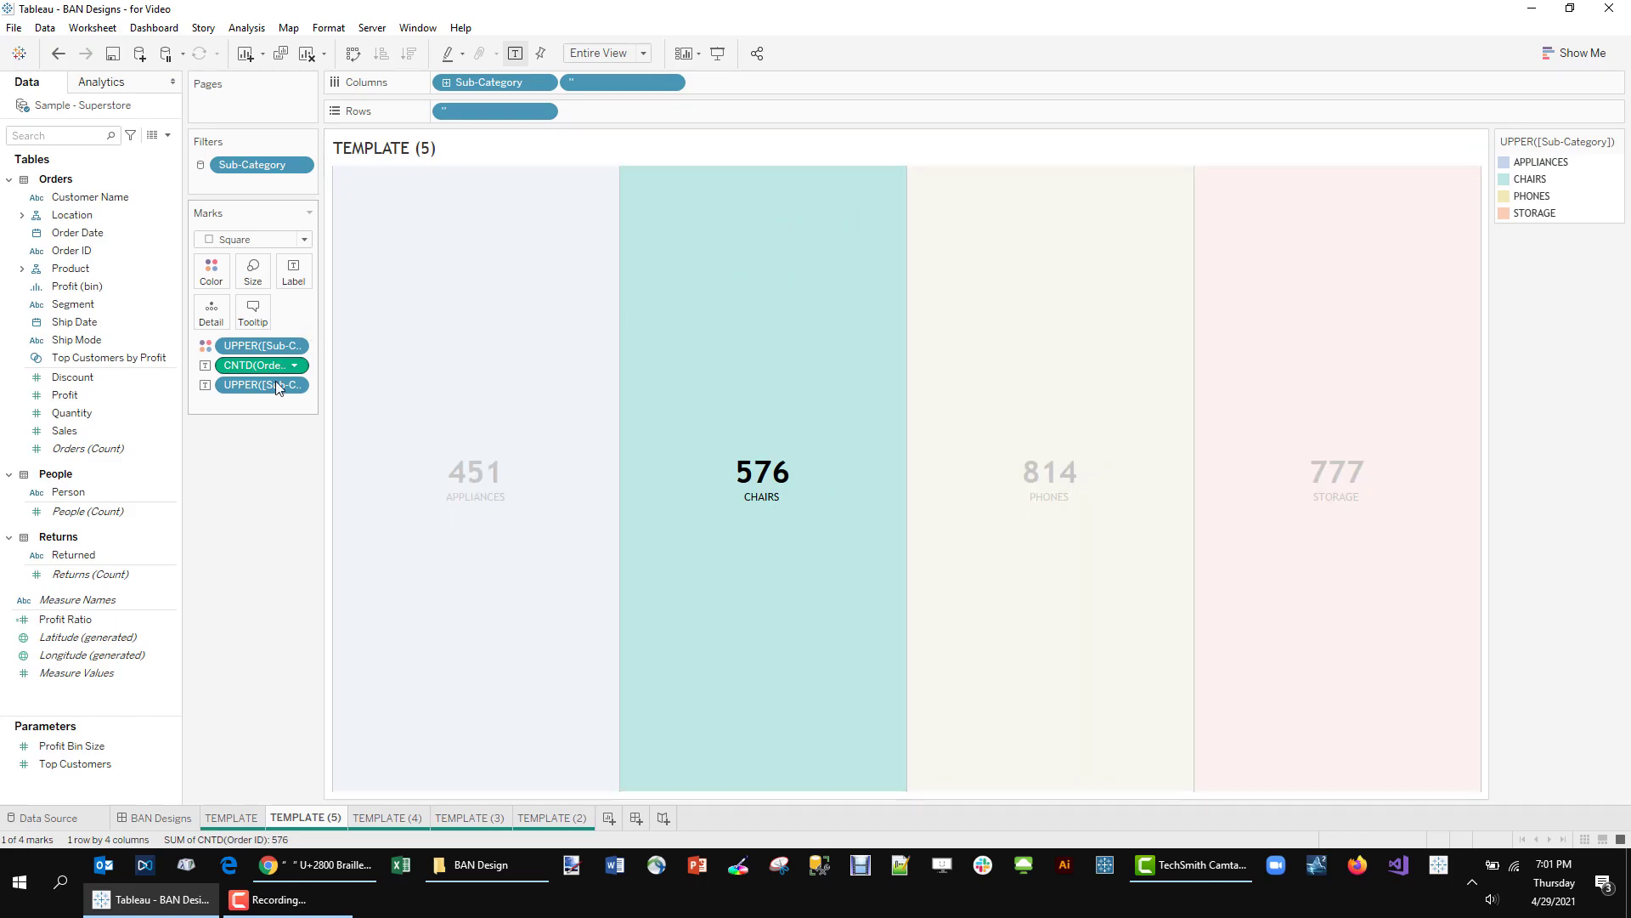
click(727, 378)
click(737, 386)
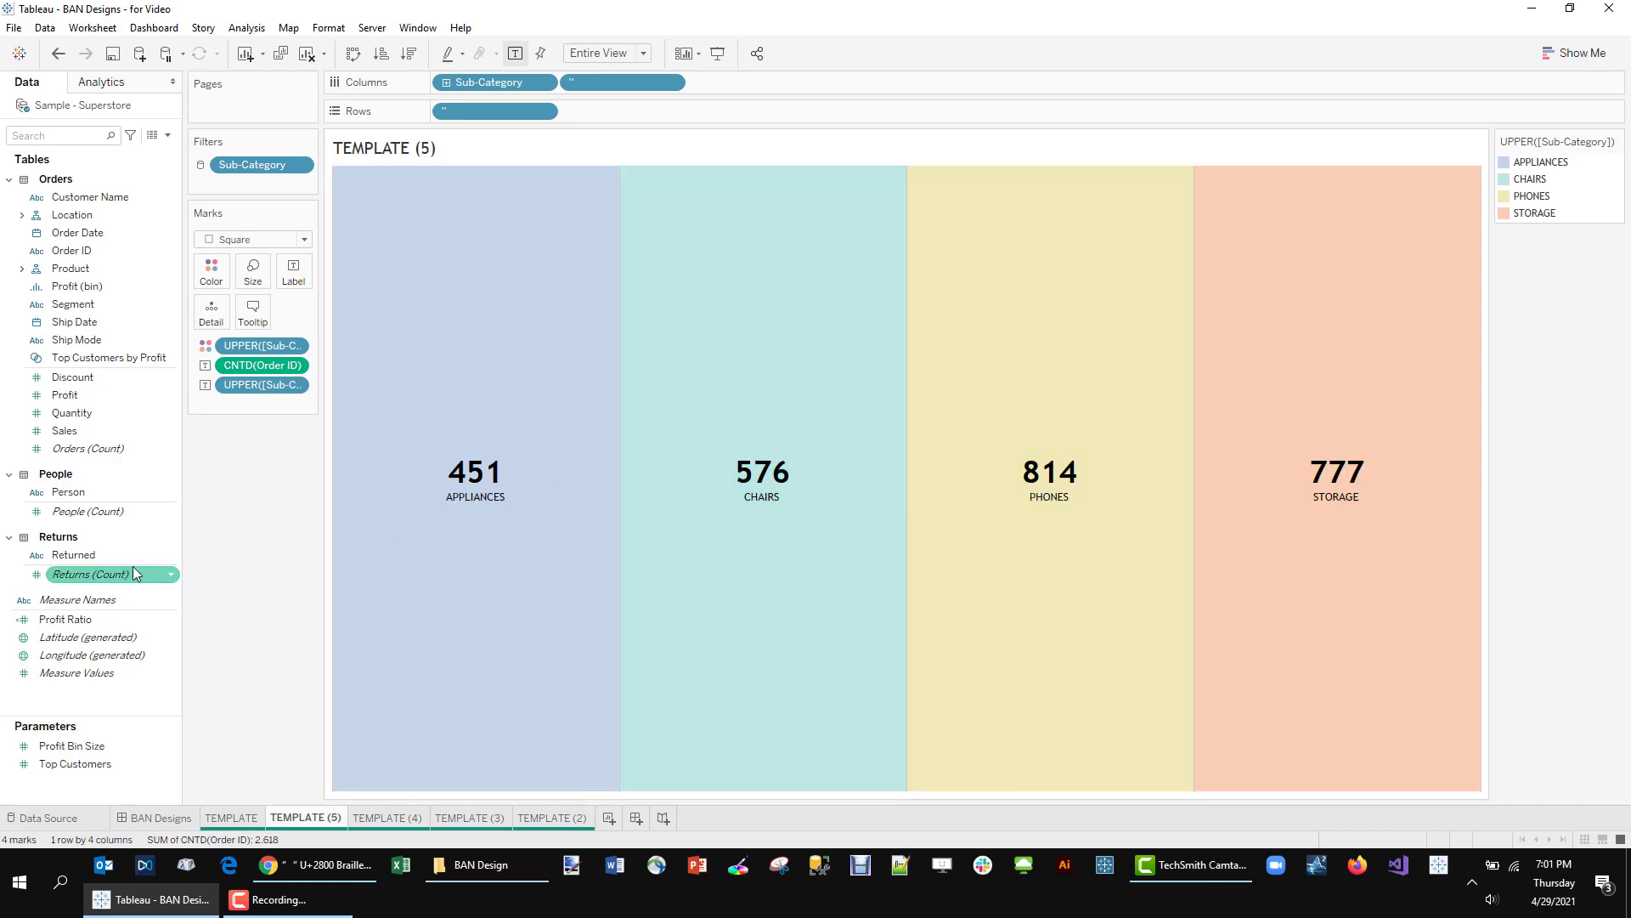
- Shrink the blocks to a medium size and go back to the BAN Designs dashboard
click(252, 270)
mouse_move(393, 320)
mouse_down()
mouse_move(353, 321)
mouse_move(383, 319)
mouse_up()
click(247, 574)
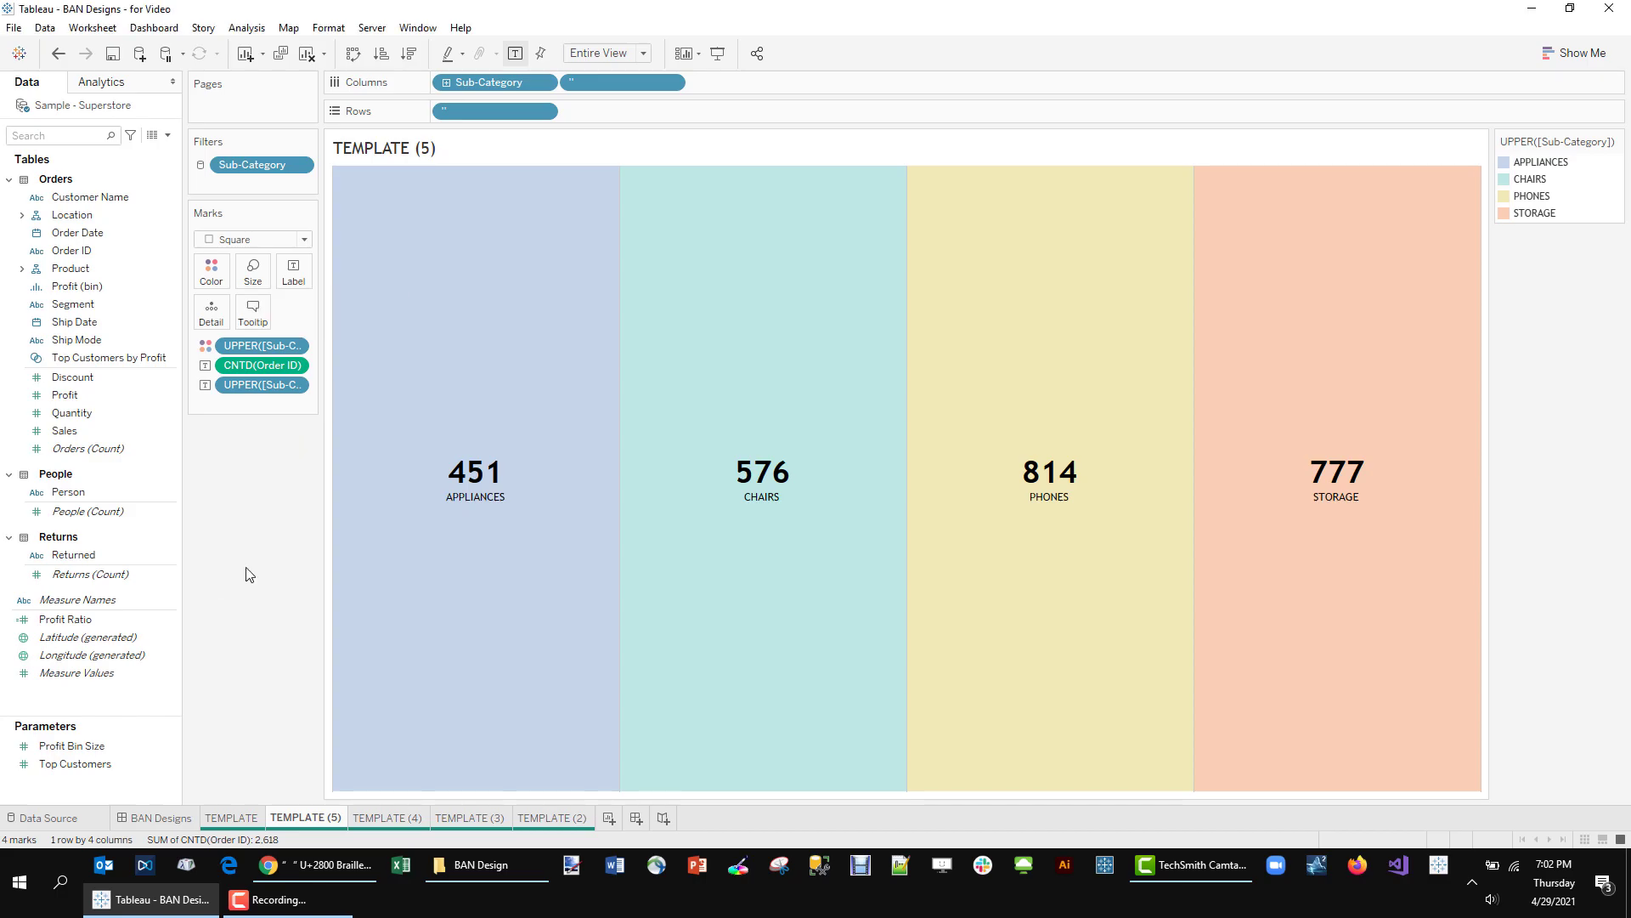
click(158, 817)
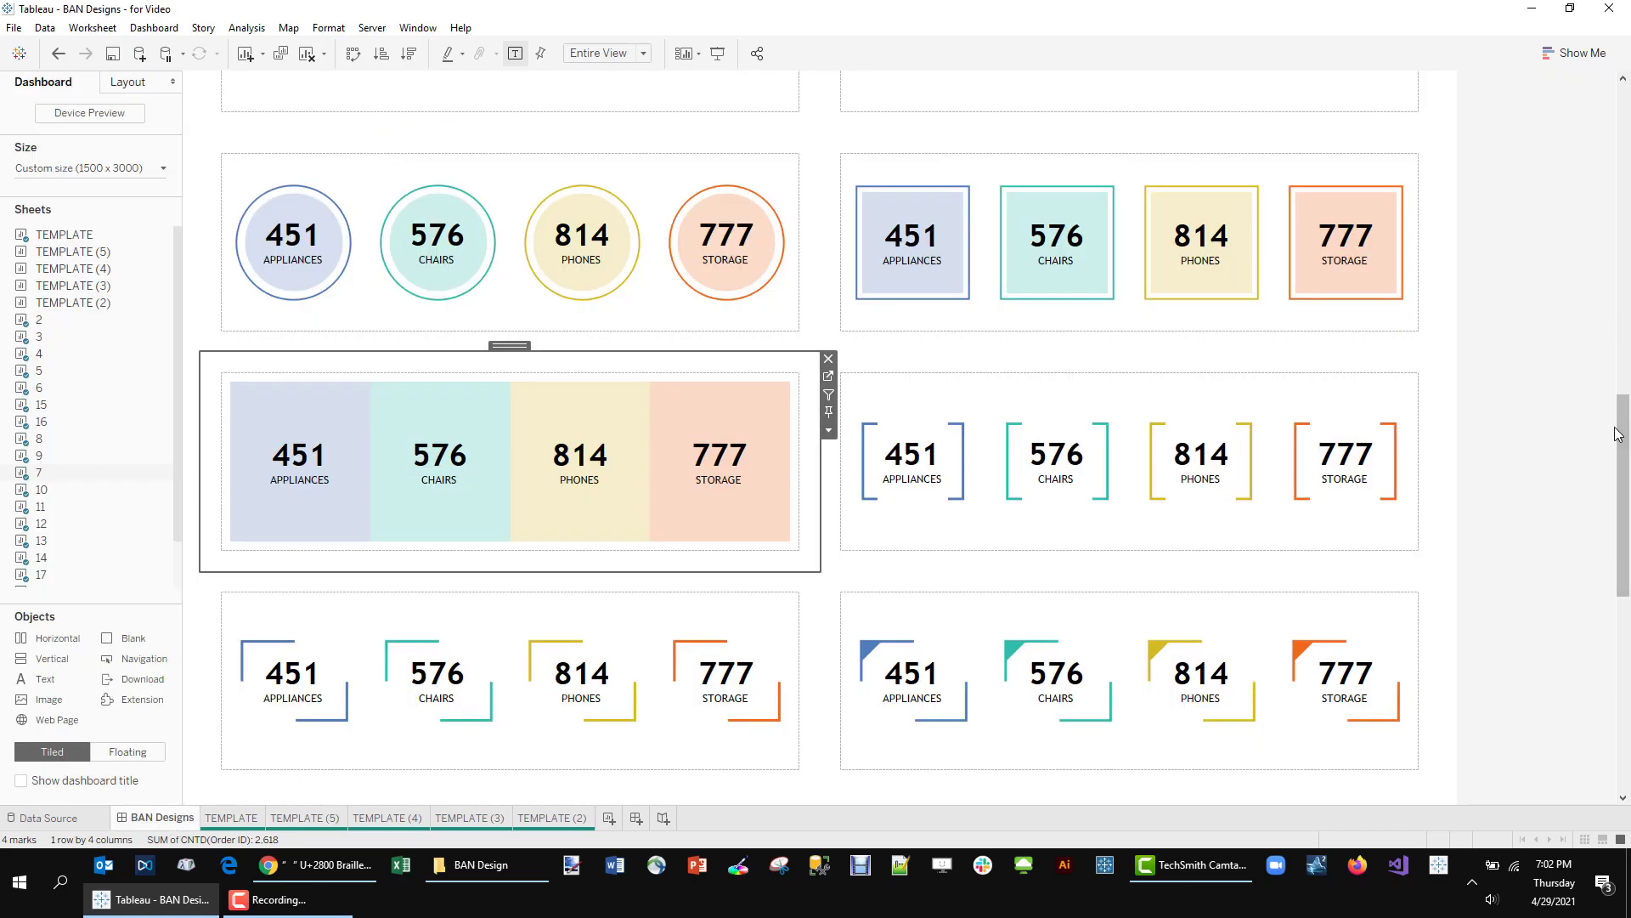
- Scroll the BAN Designs dashboard and select the bracket-style BAN zone
scroll(1617, 434, down, 5)
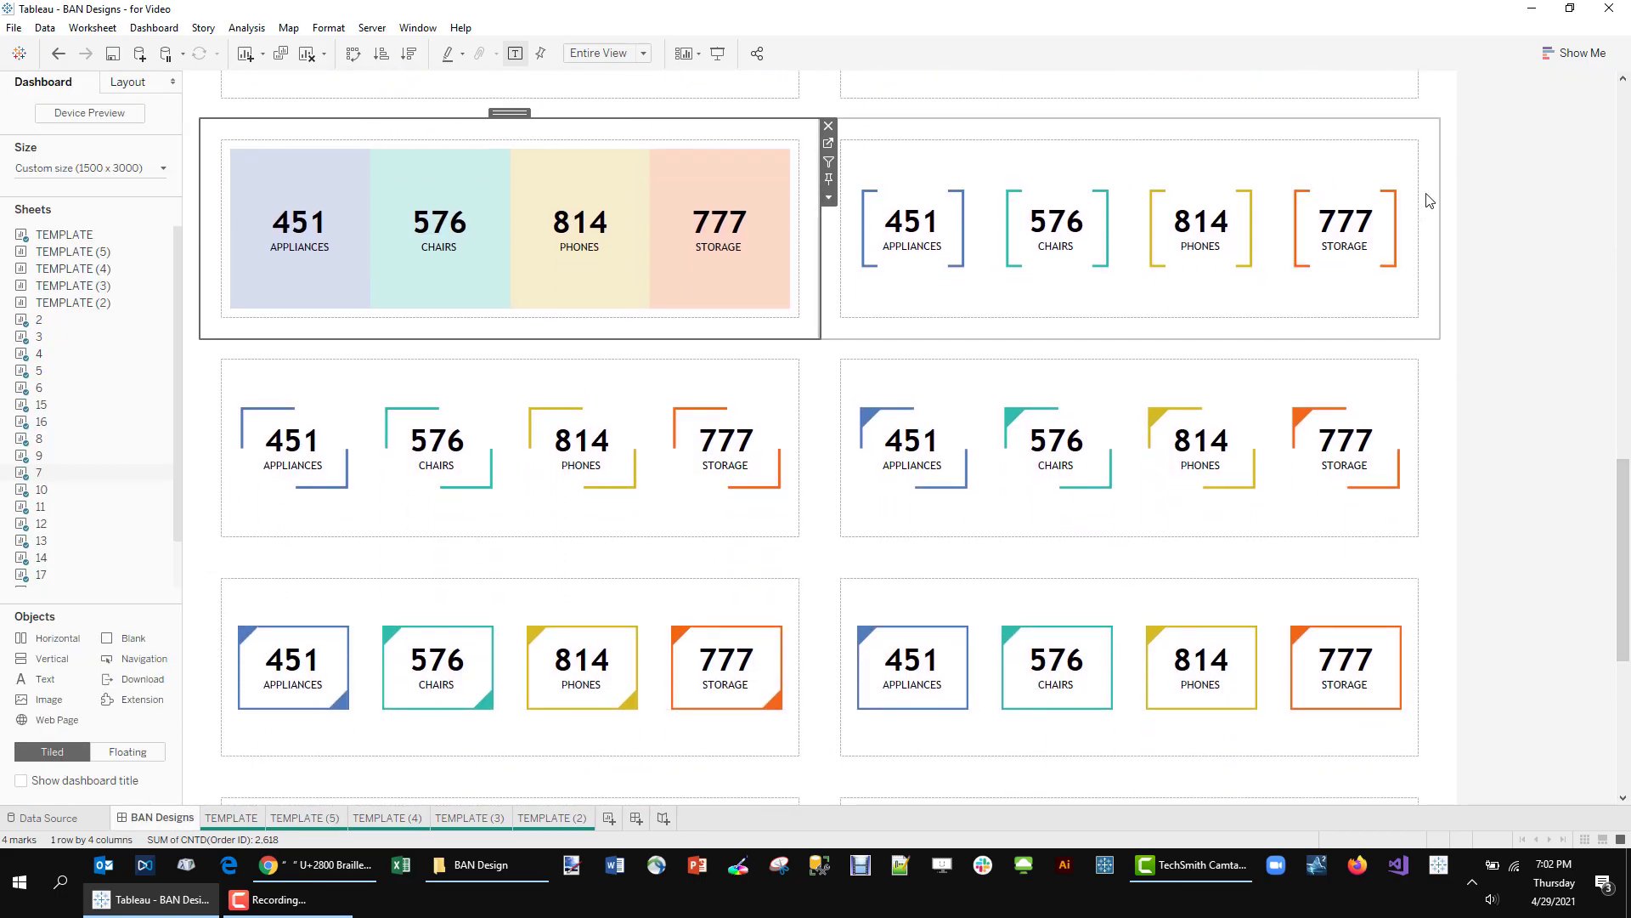
click(1430, 162)
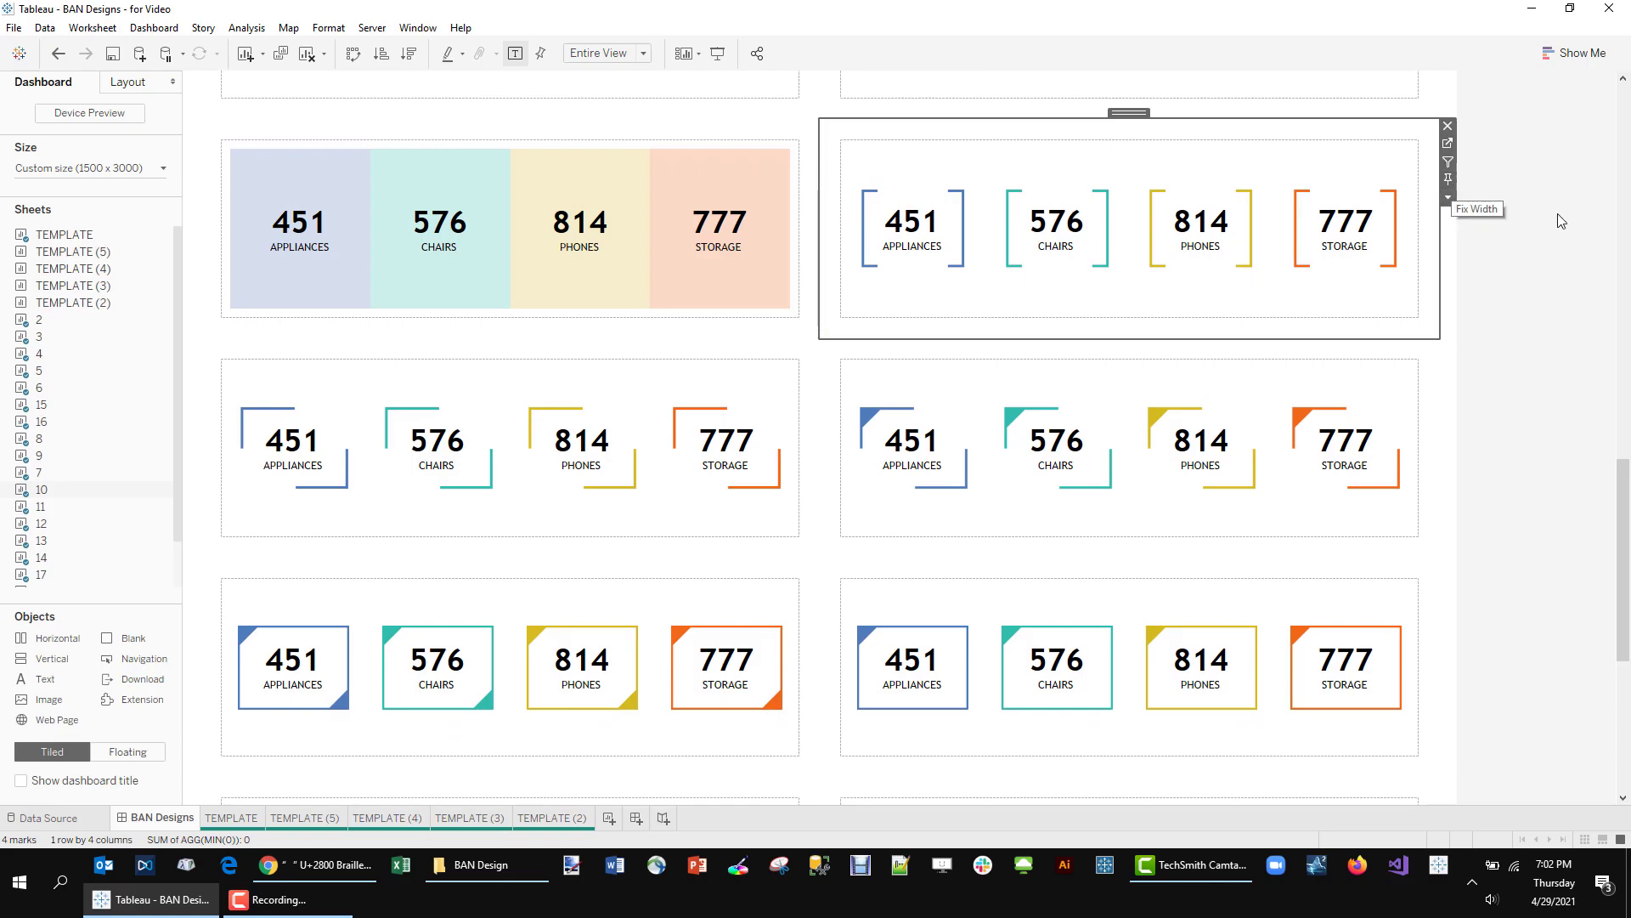
scroll(1622, 472, up, 4)
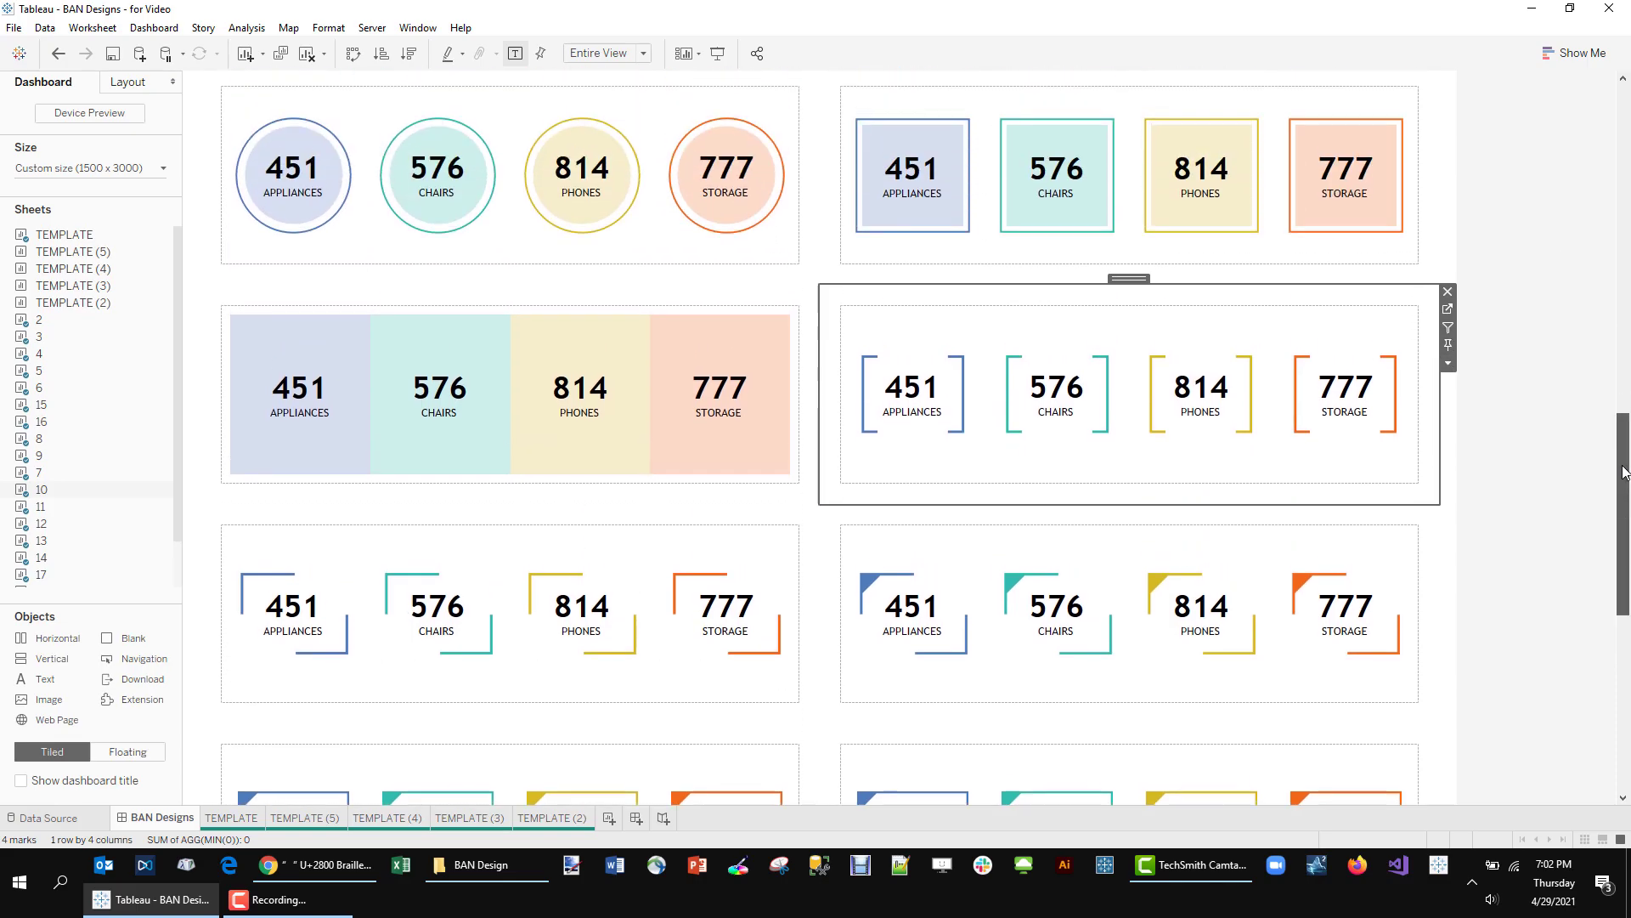
mouse_move(1622, 472)
mouse_down()
mouse_move(1620, 243)
mouse_move(1616, 488)
mouse_up()
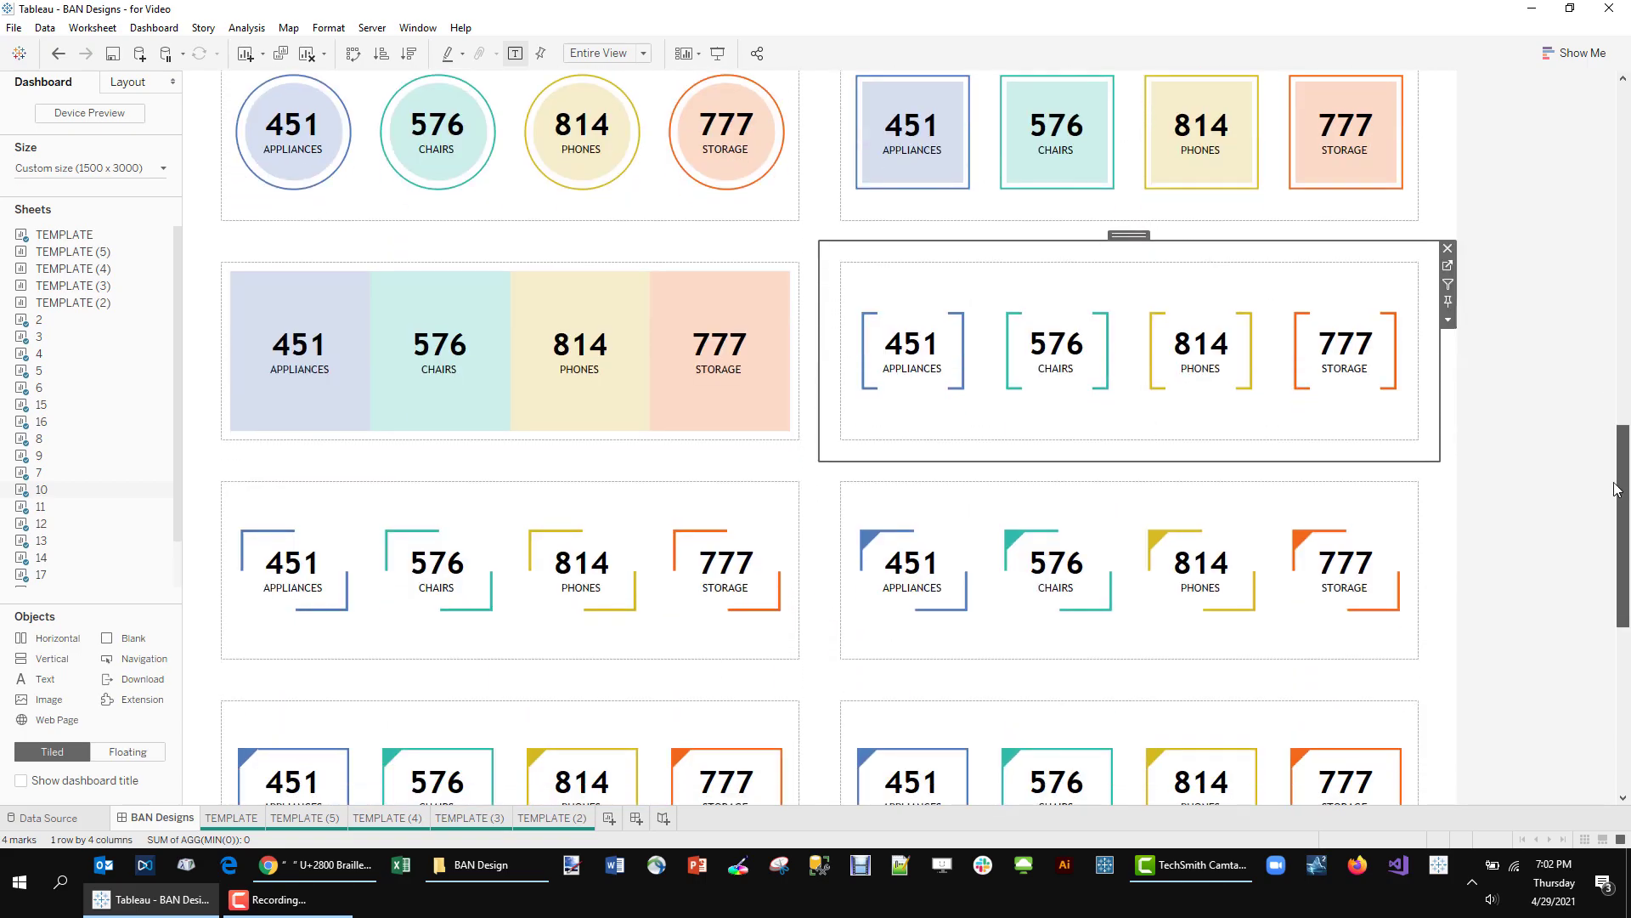
- Duplicate the TEMPLATE worksheet as TEMPLATE (6)
click(231, 817)
right_click(232, 817)
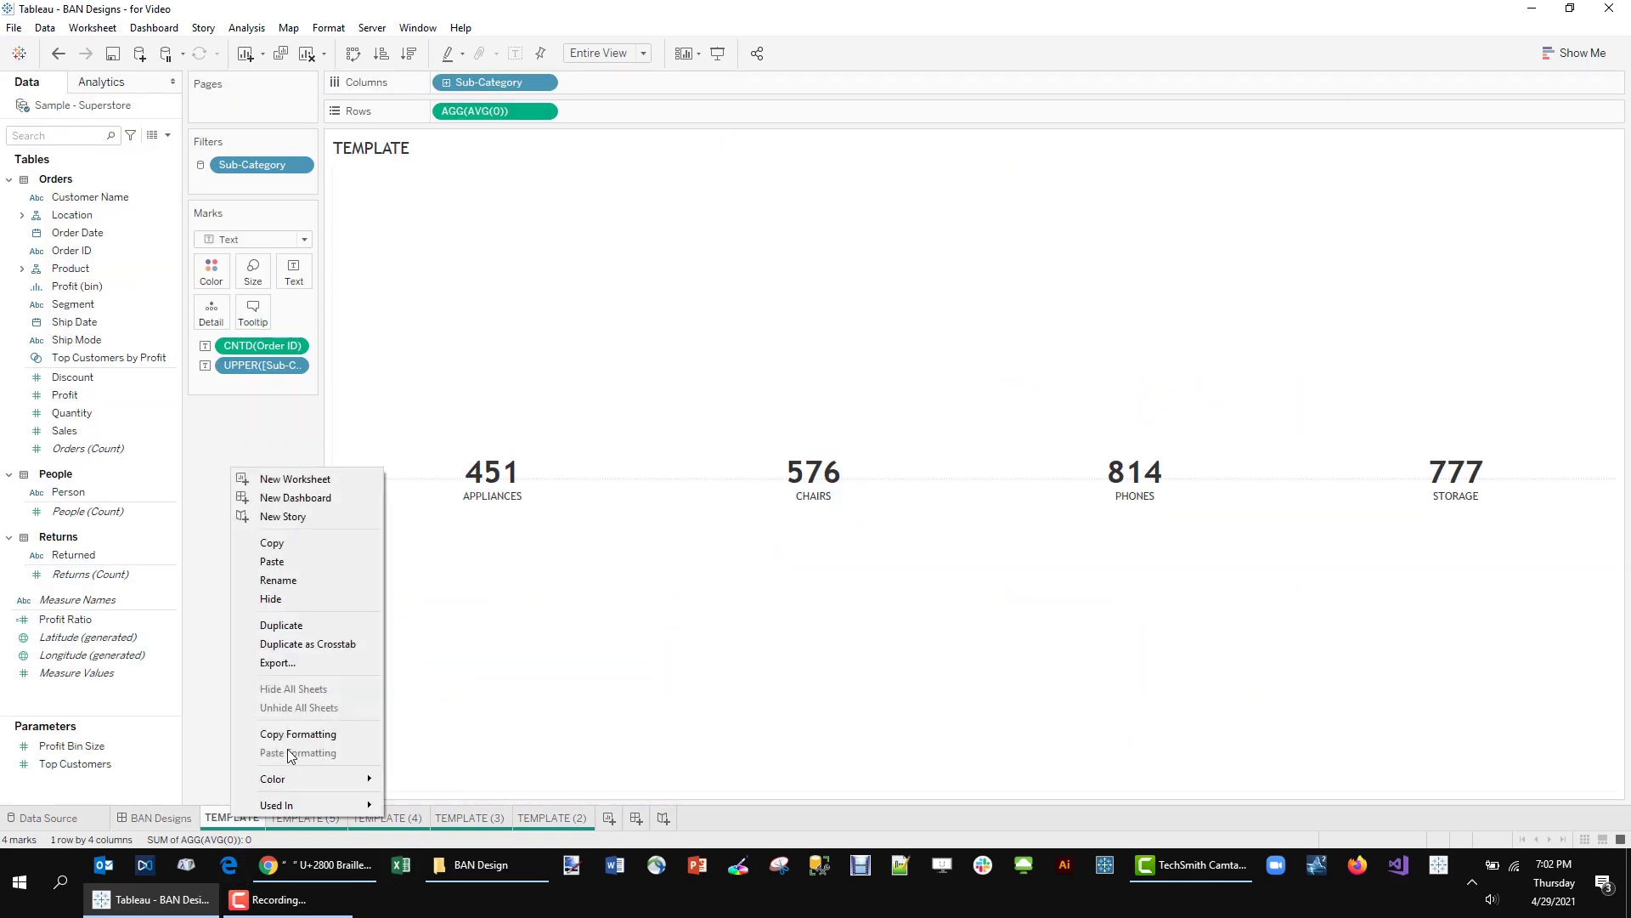
click(307, 628)
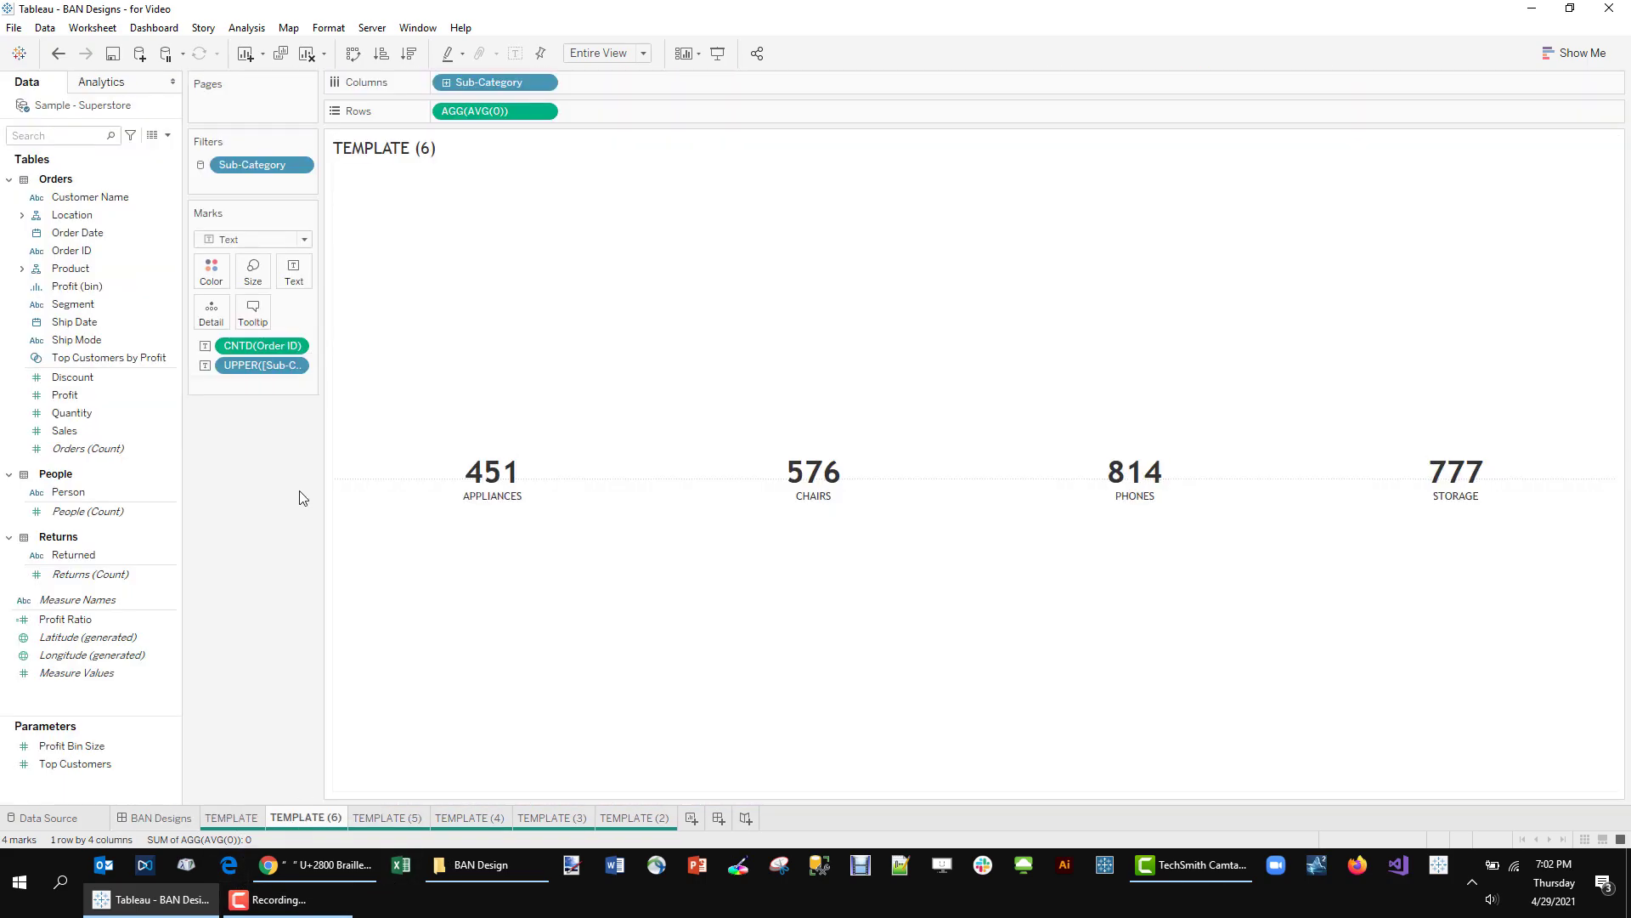
- Switch the marks to custom shapes and assign the bracket shape to every mark
click(301, 239)
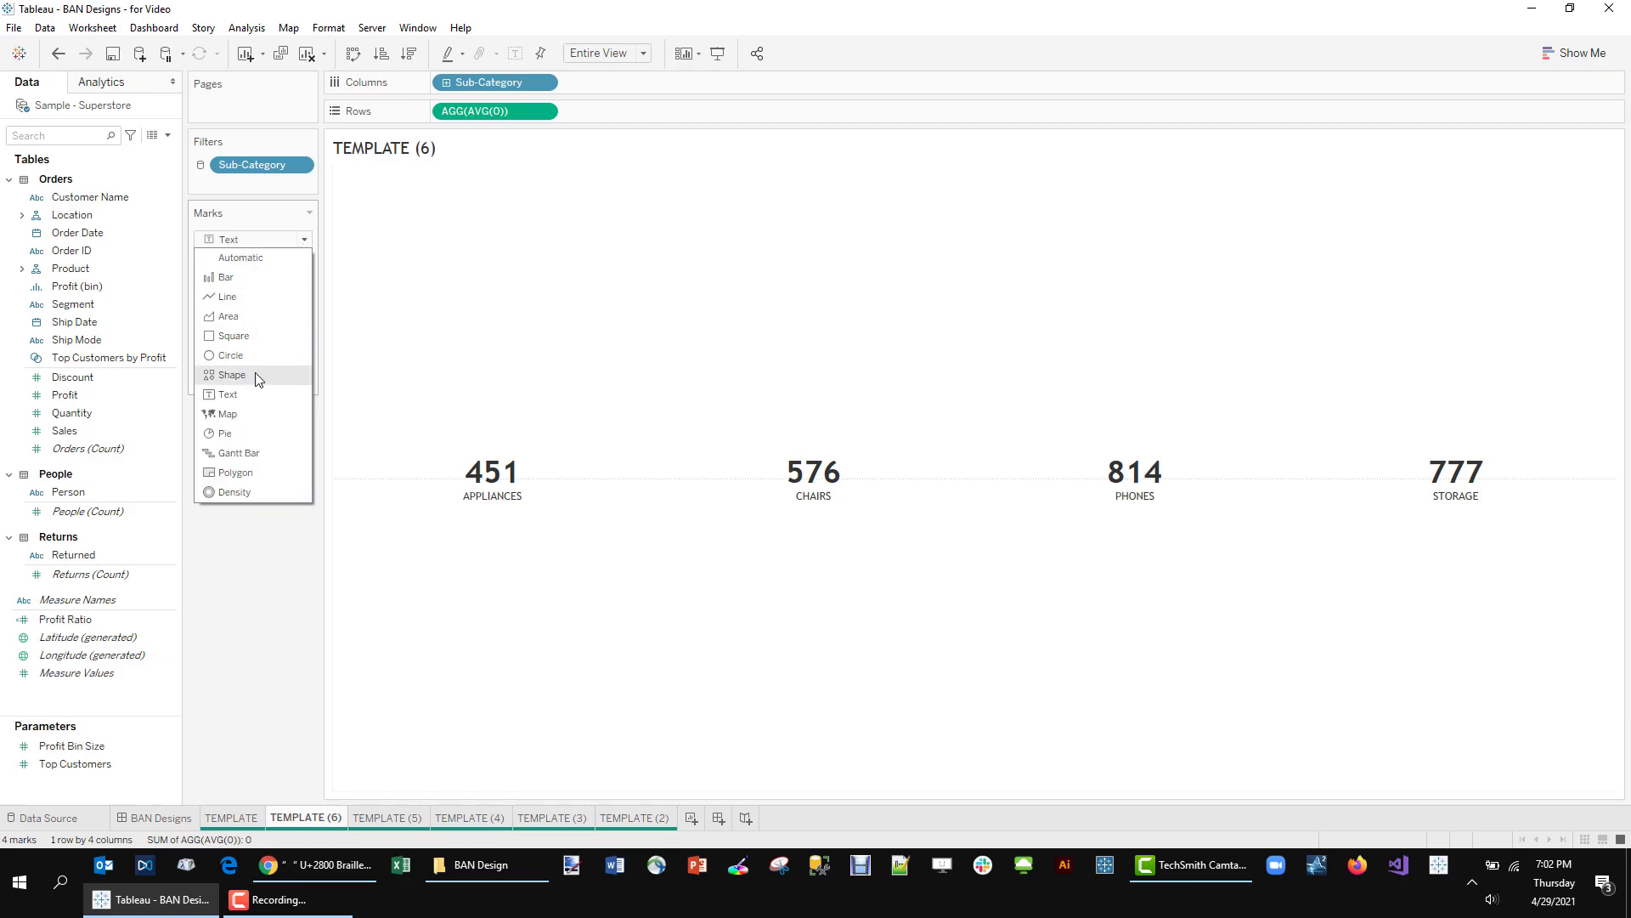
click(257, 375)
click(510, 867)
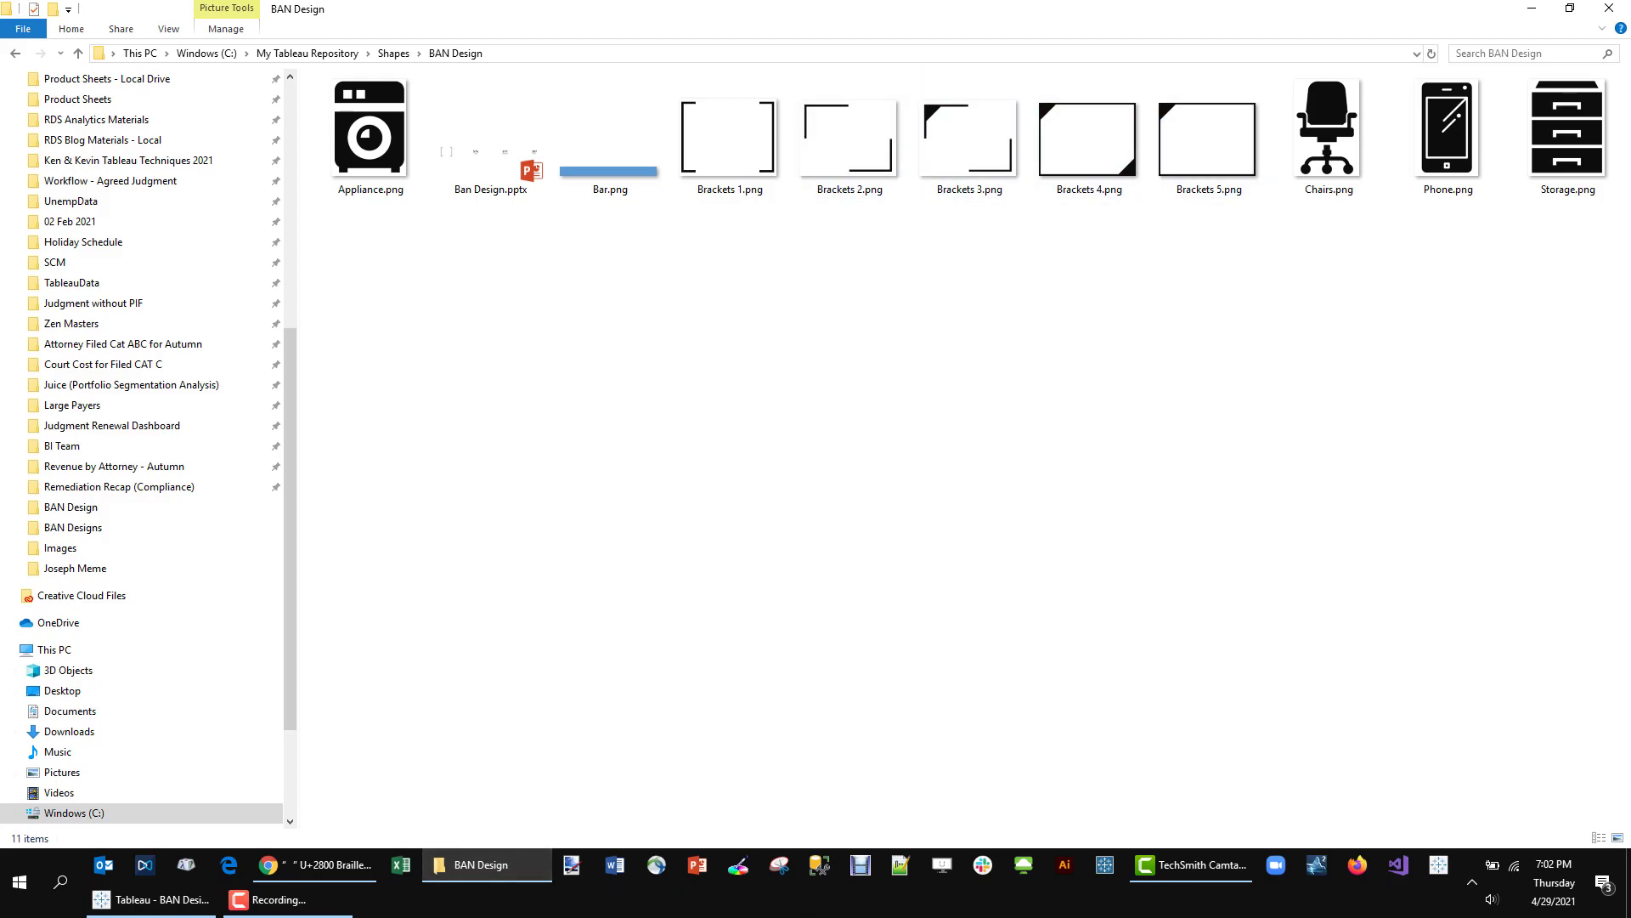
click(176, 900)
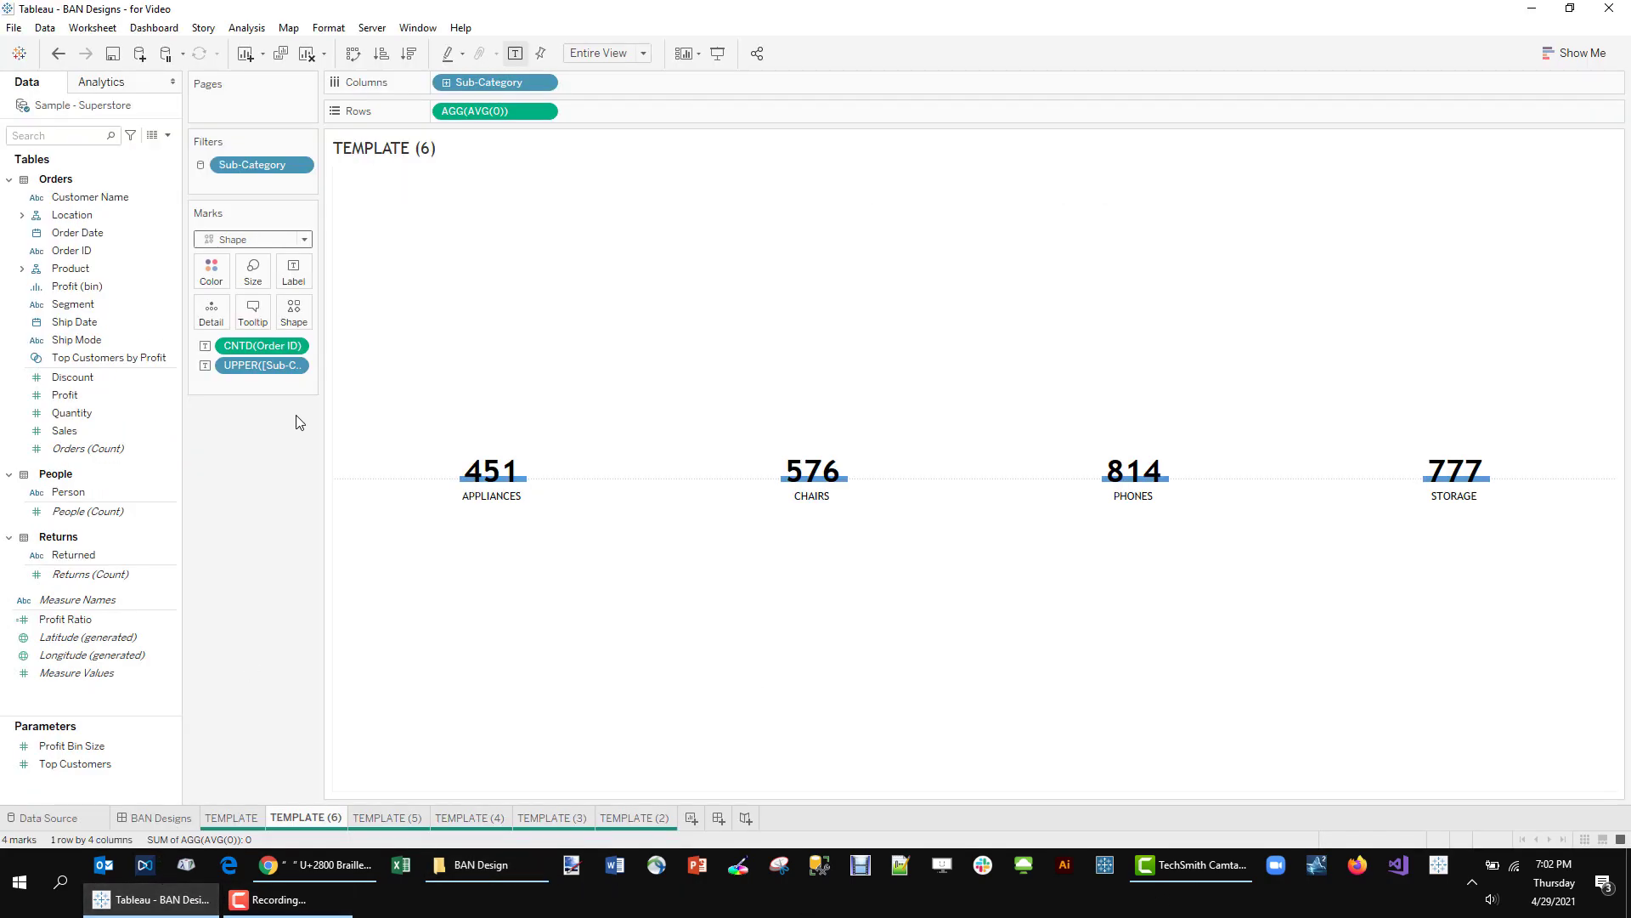
click(294, 313)
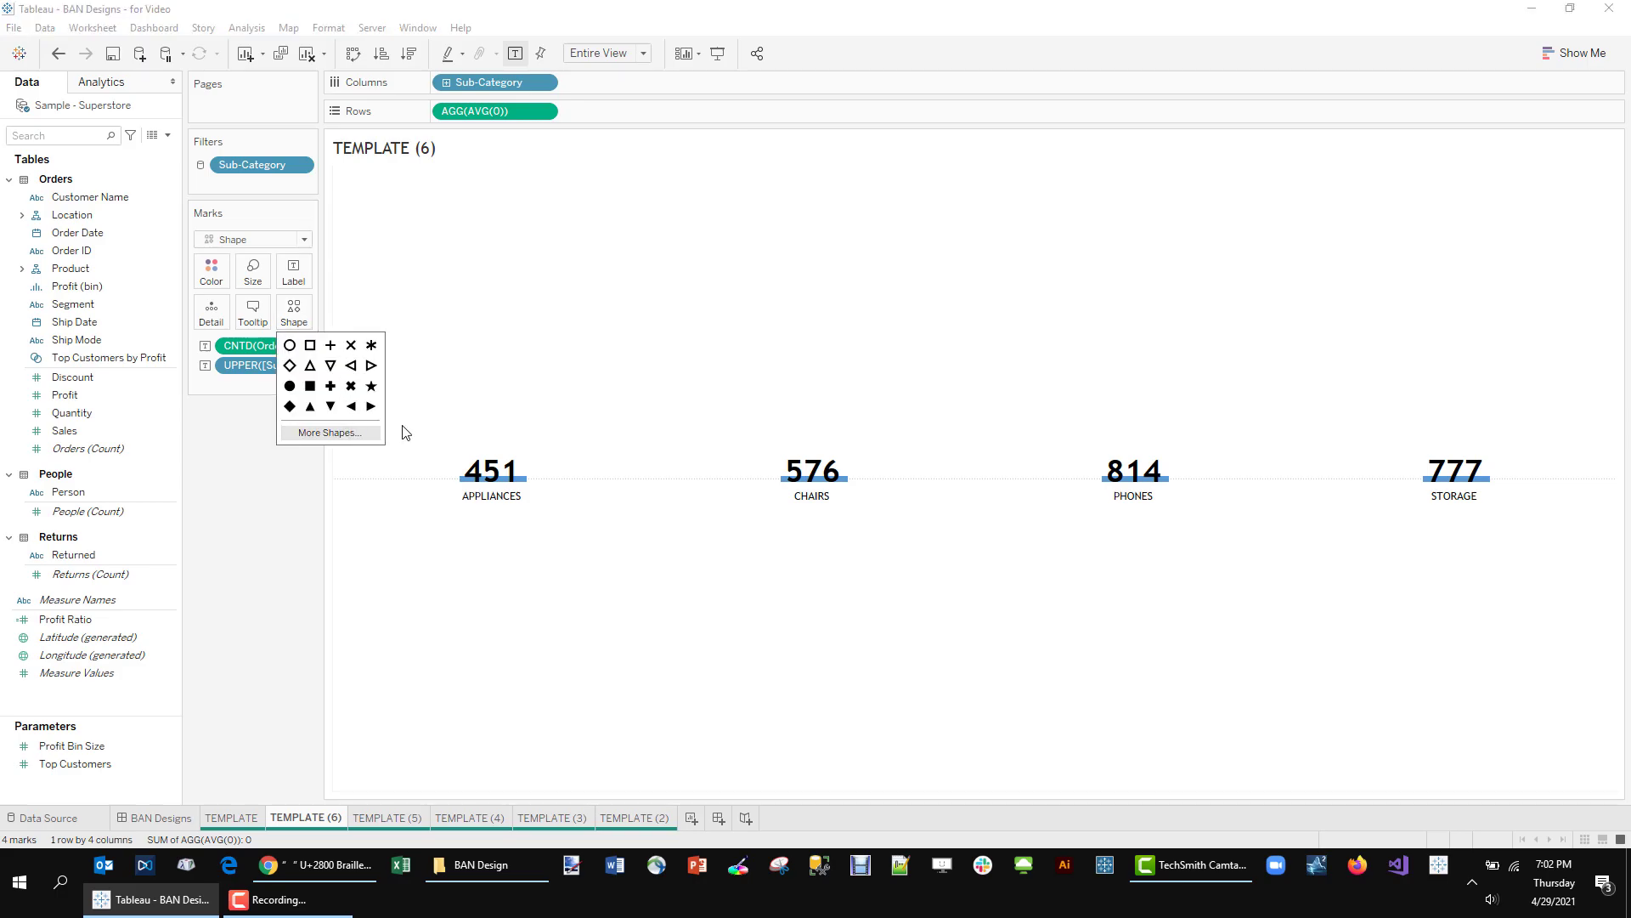
click(329, 432)
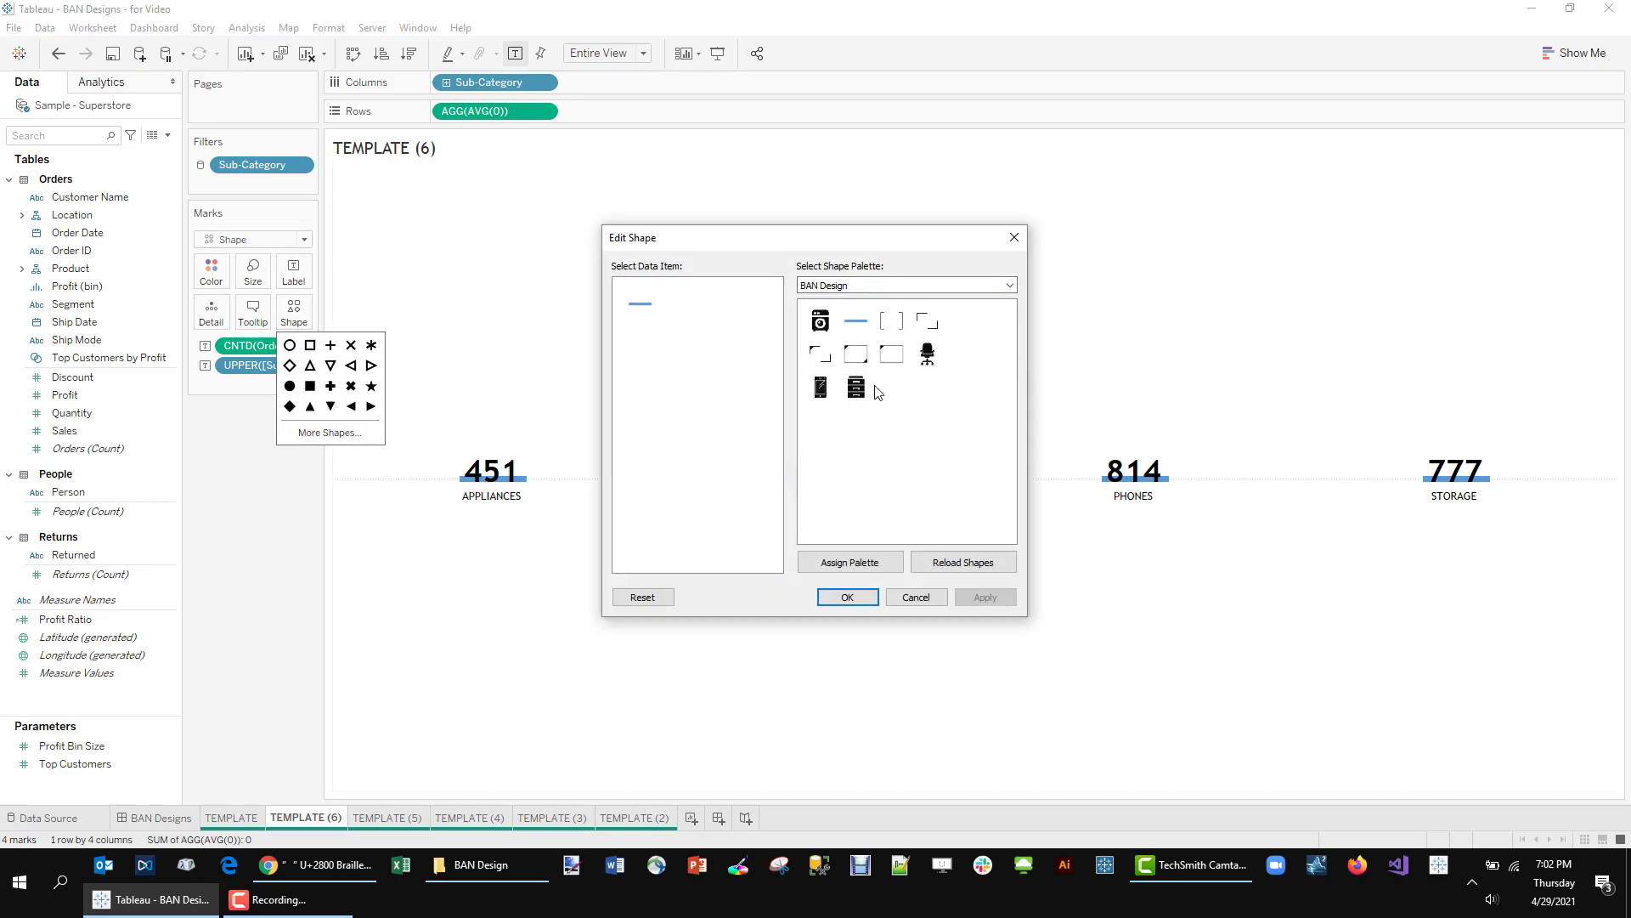
click(902, 326)
click(988, 594)
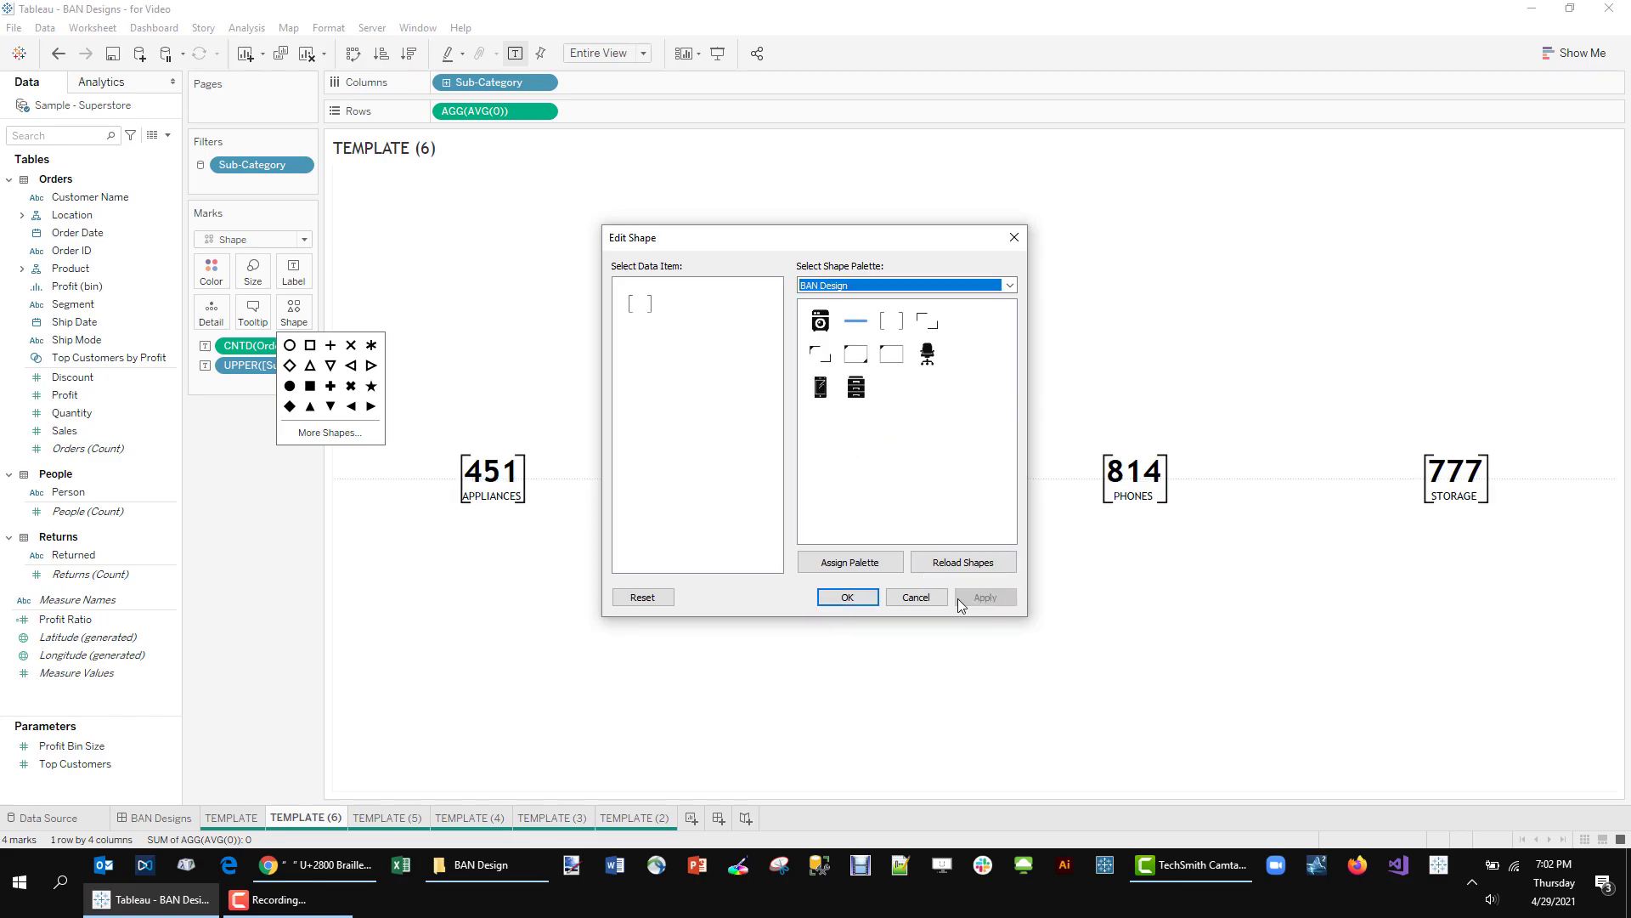
click(847, 596)
- Colour the brackets by sub-category, enlarge them, and swap to the rectangle frame shape
drag(258, 366, 211, 272)
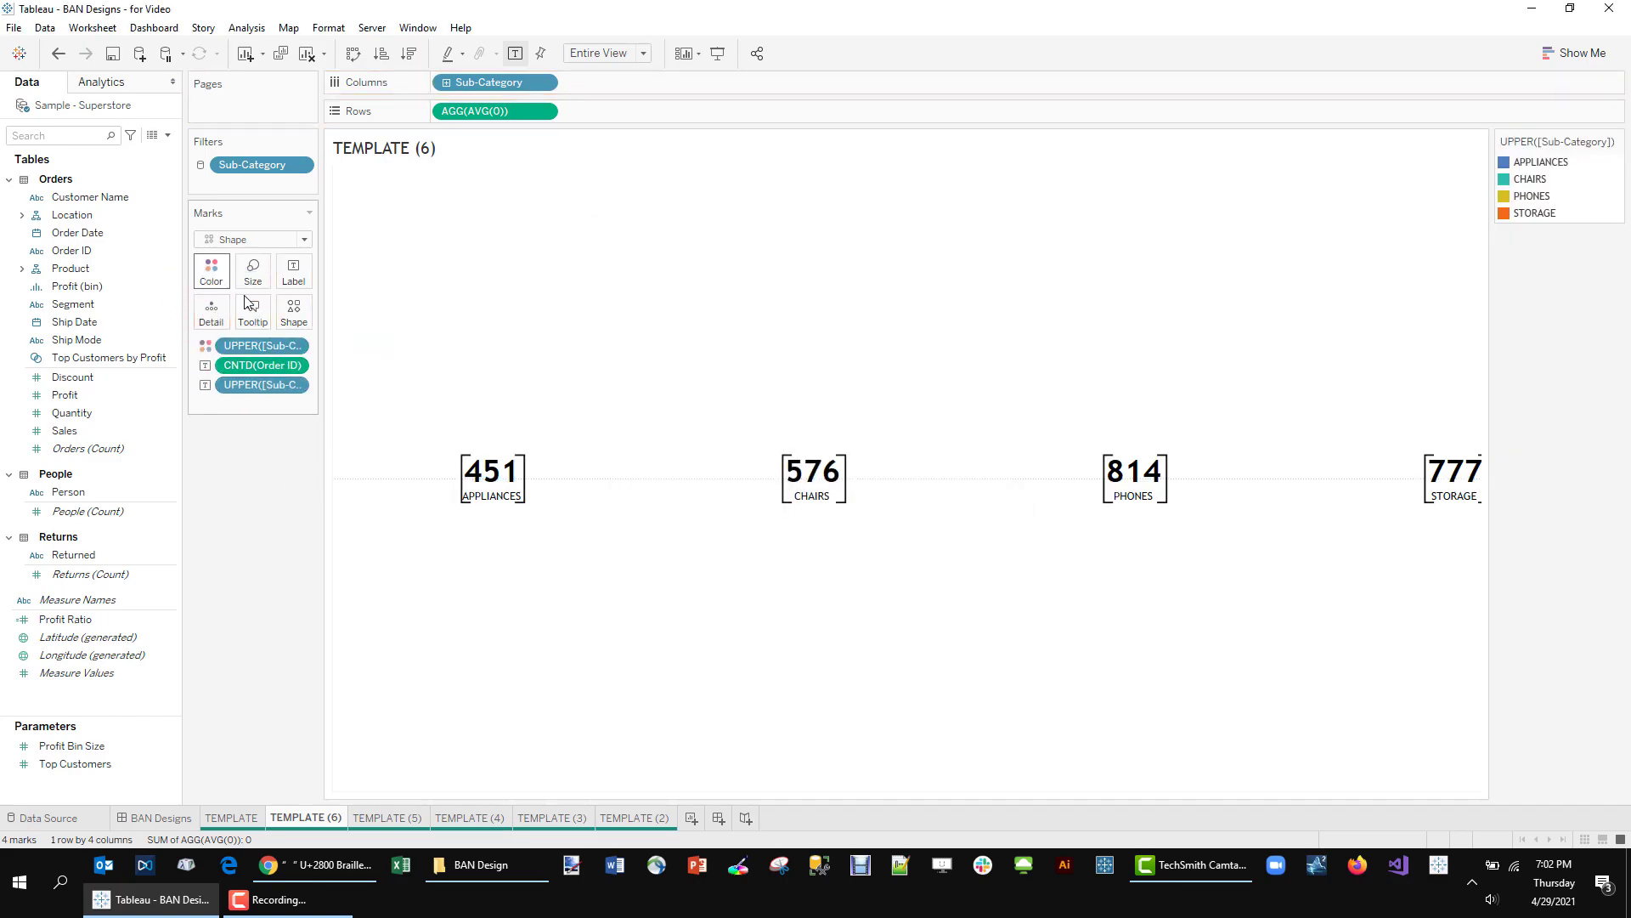
click(253, 272)
drag(330, 313, 355, 313)
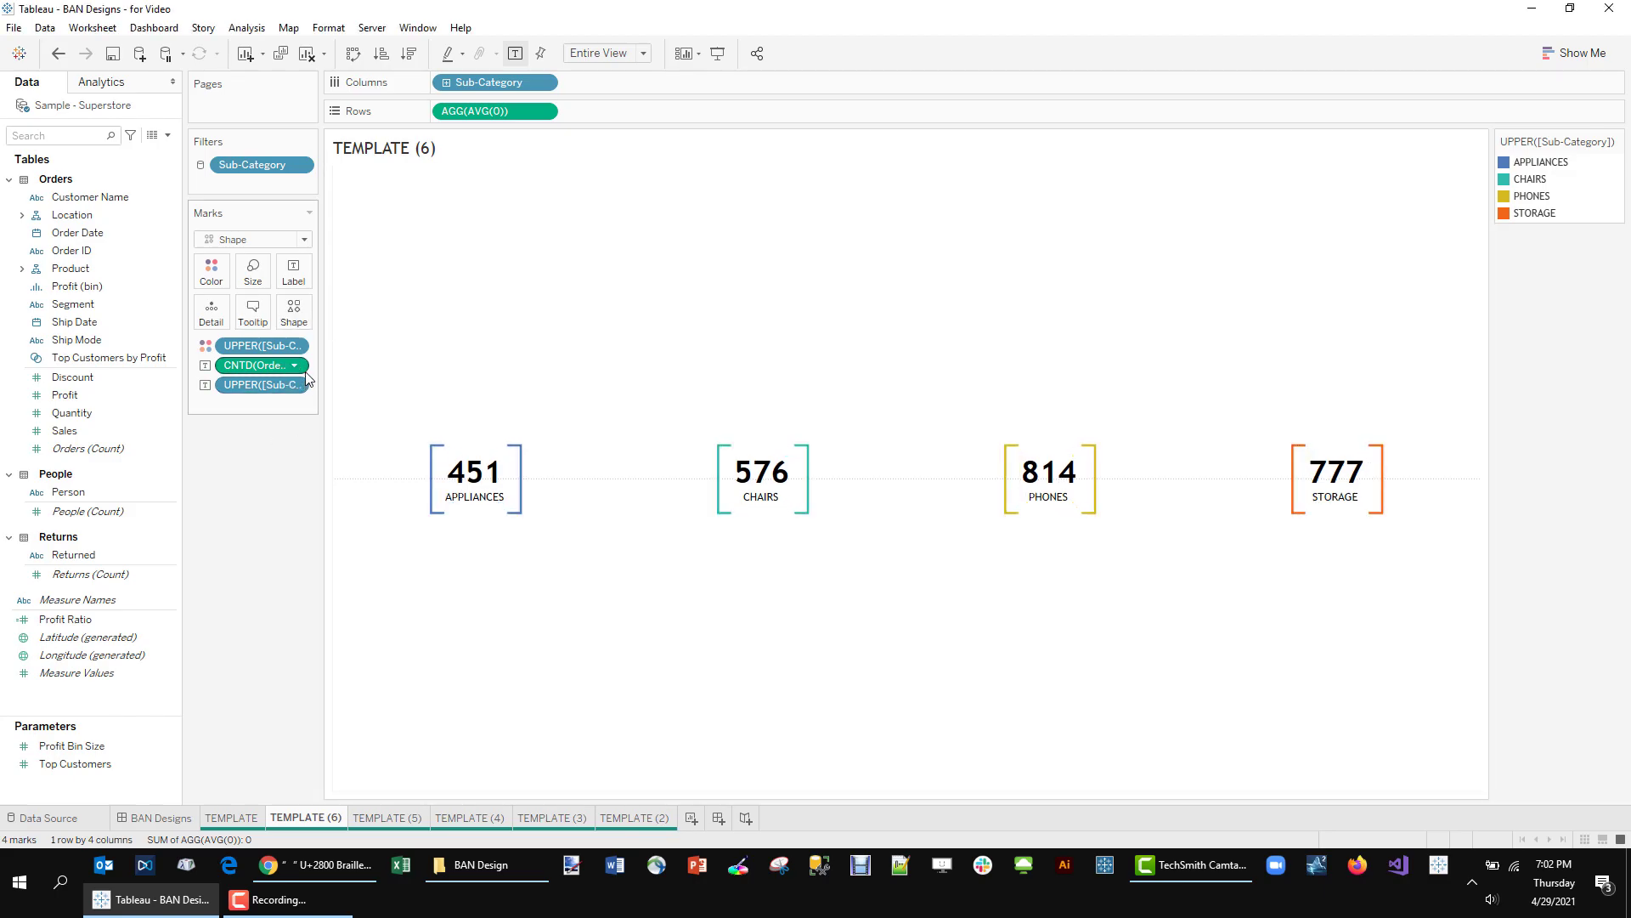
click(299, 311)
click(330, 432)
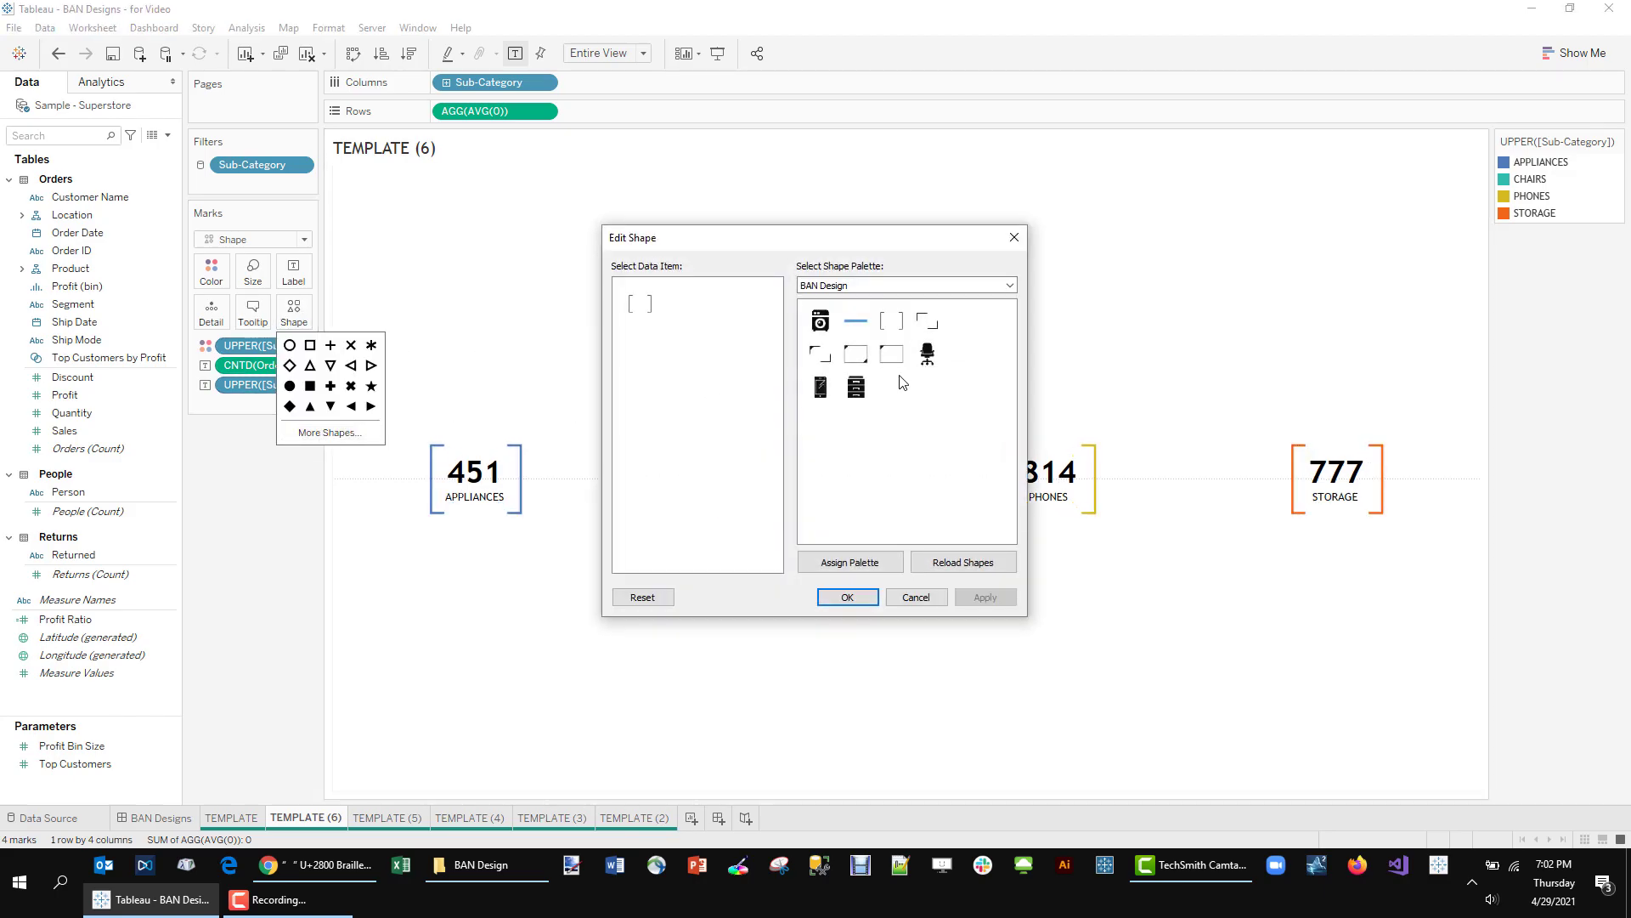
click(892, 354)
click(864, 599)
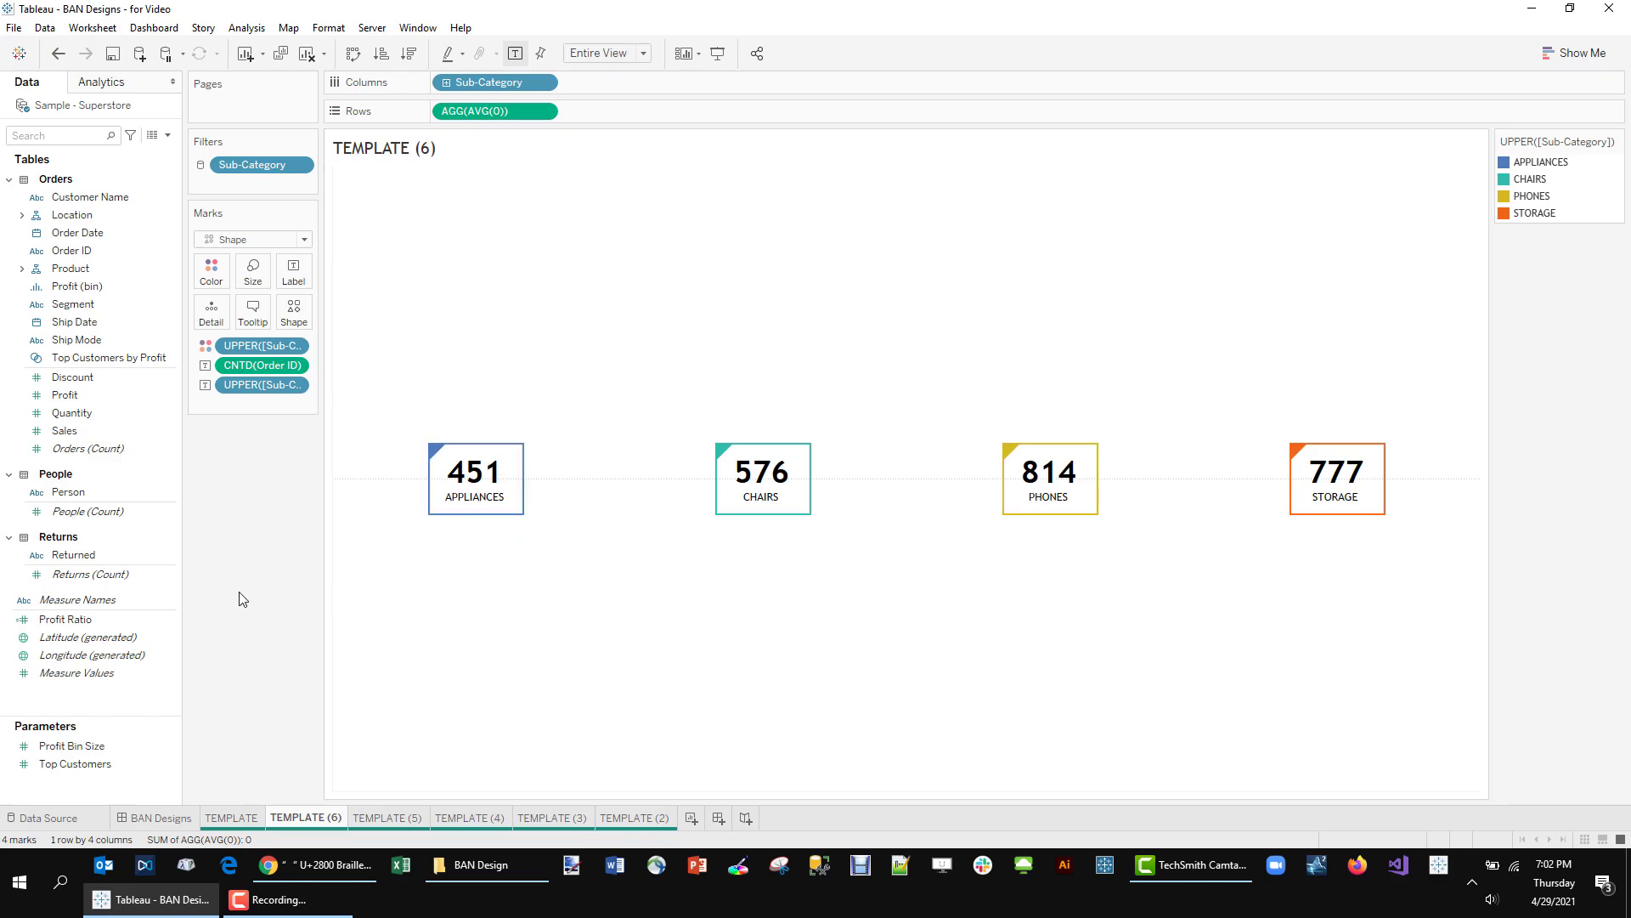
click(170, 819)
- Scroll down BAN Designs, then switch to the plain TEMPLATE worksheet with counts 451, 576, 814, 777
scroll(1625, 520, down, 1)
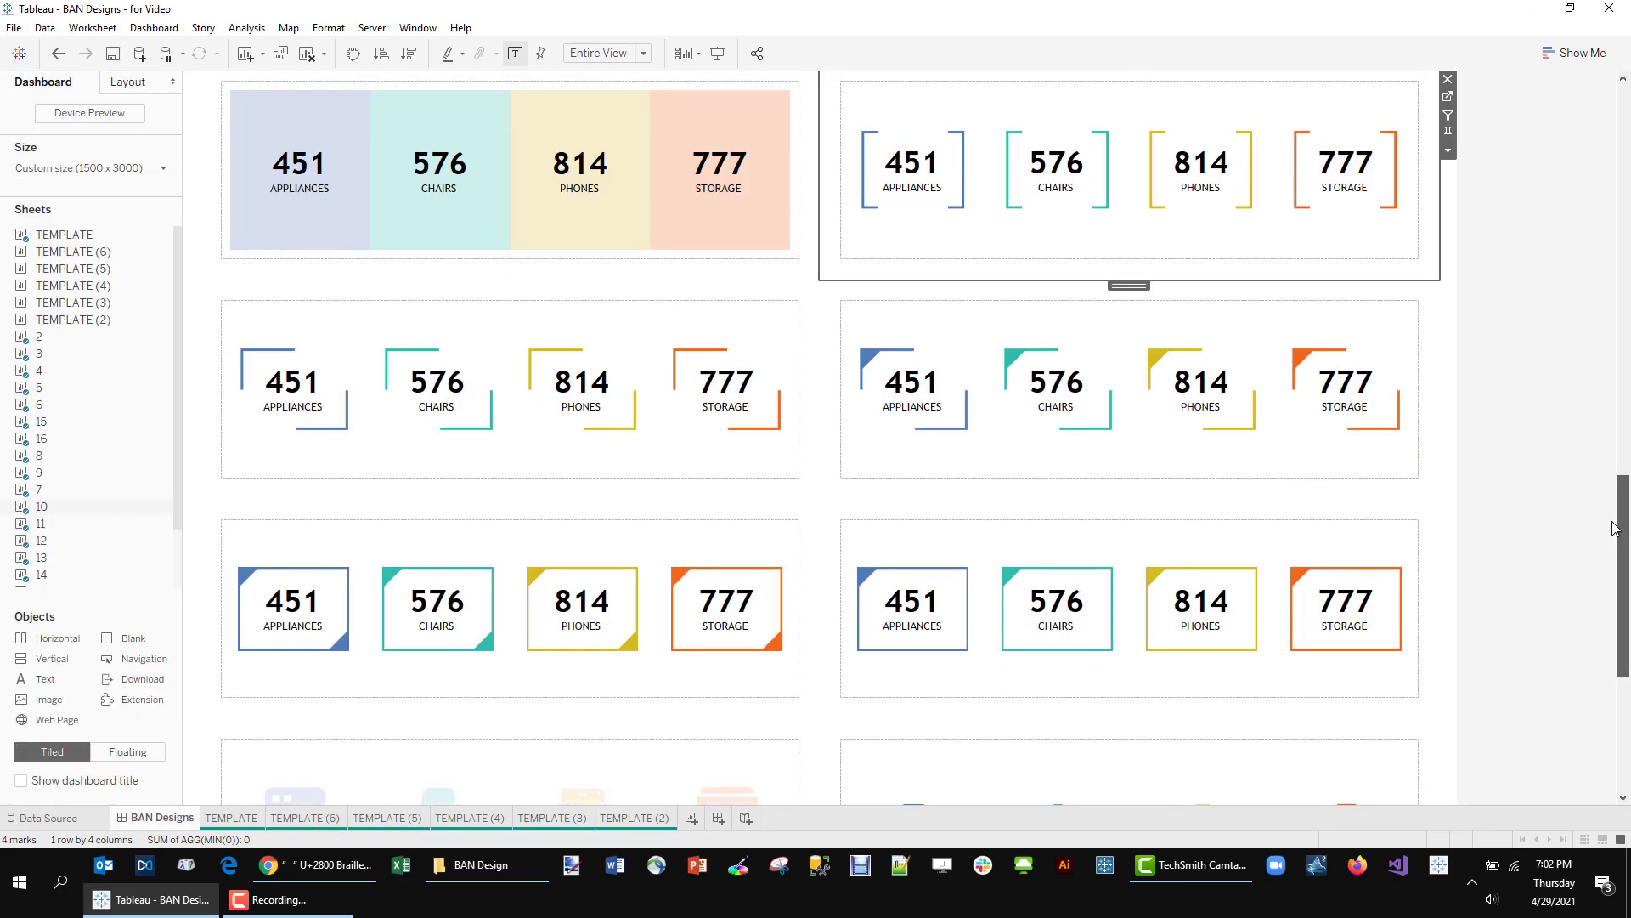
drag(1625, 598, 1607, 722)
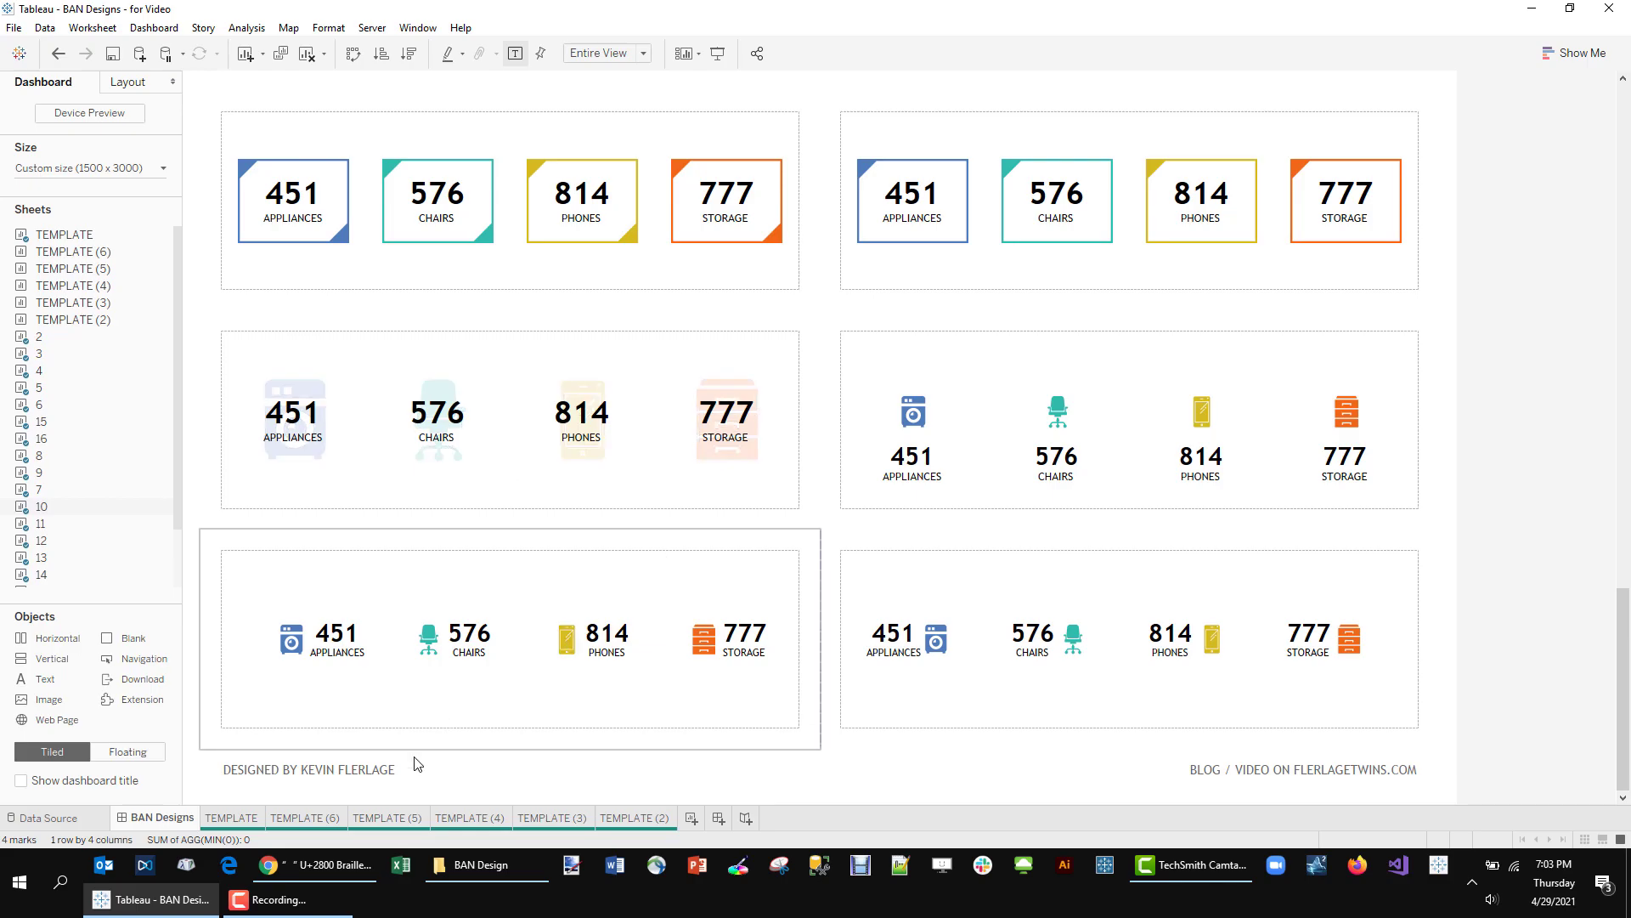
click(232, 817)
- Duplicate TEMPLATE as TEMPLATE (7) and set its mark type to Shape
right_click(235, 817)
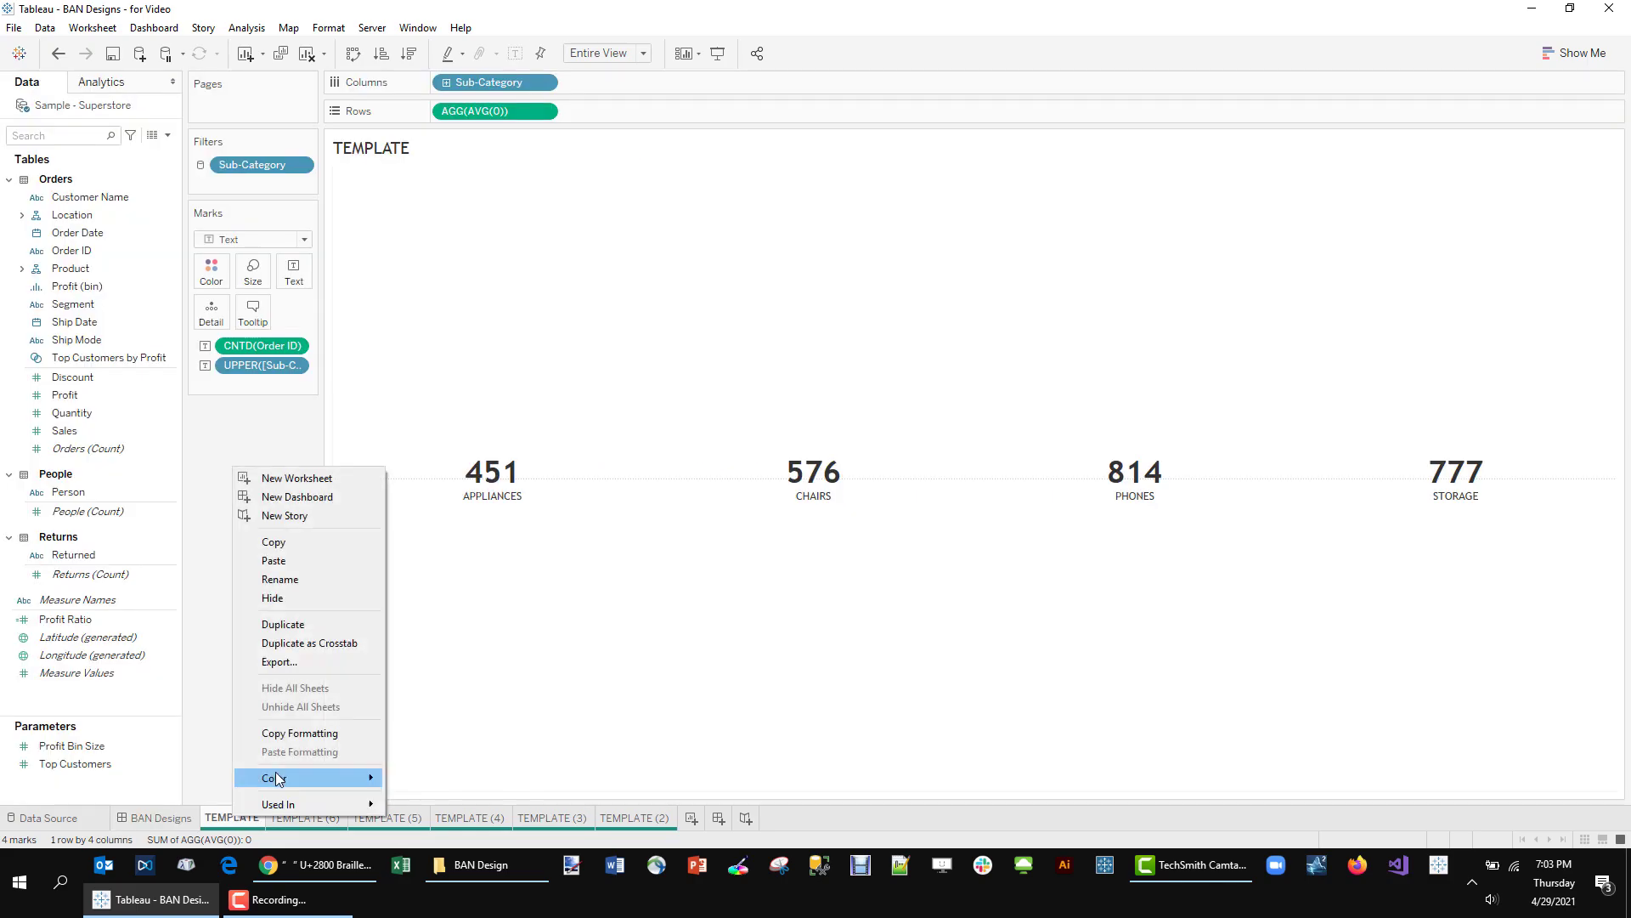
click(299, 630)
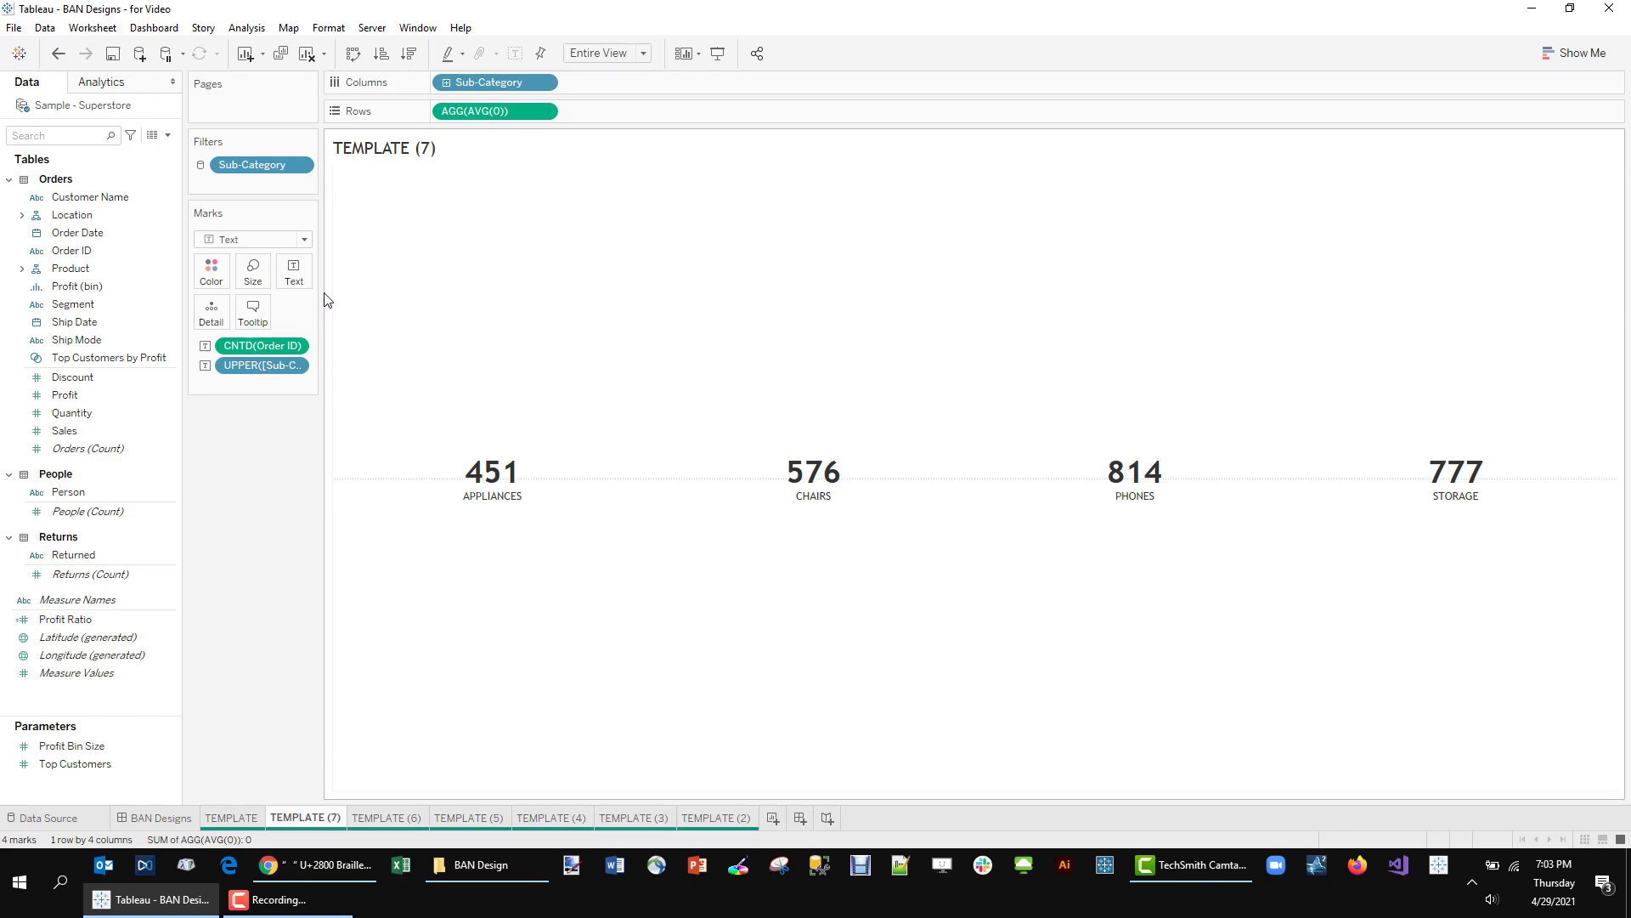
click(304, 239)
click(255, 375)
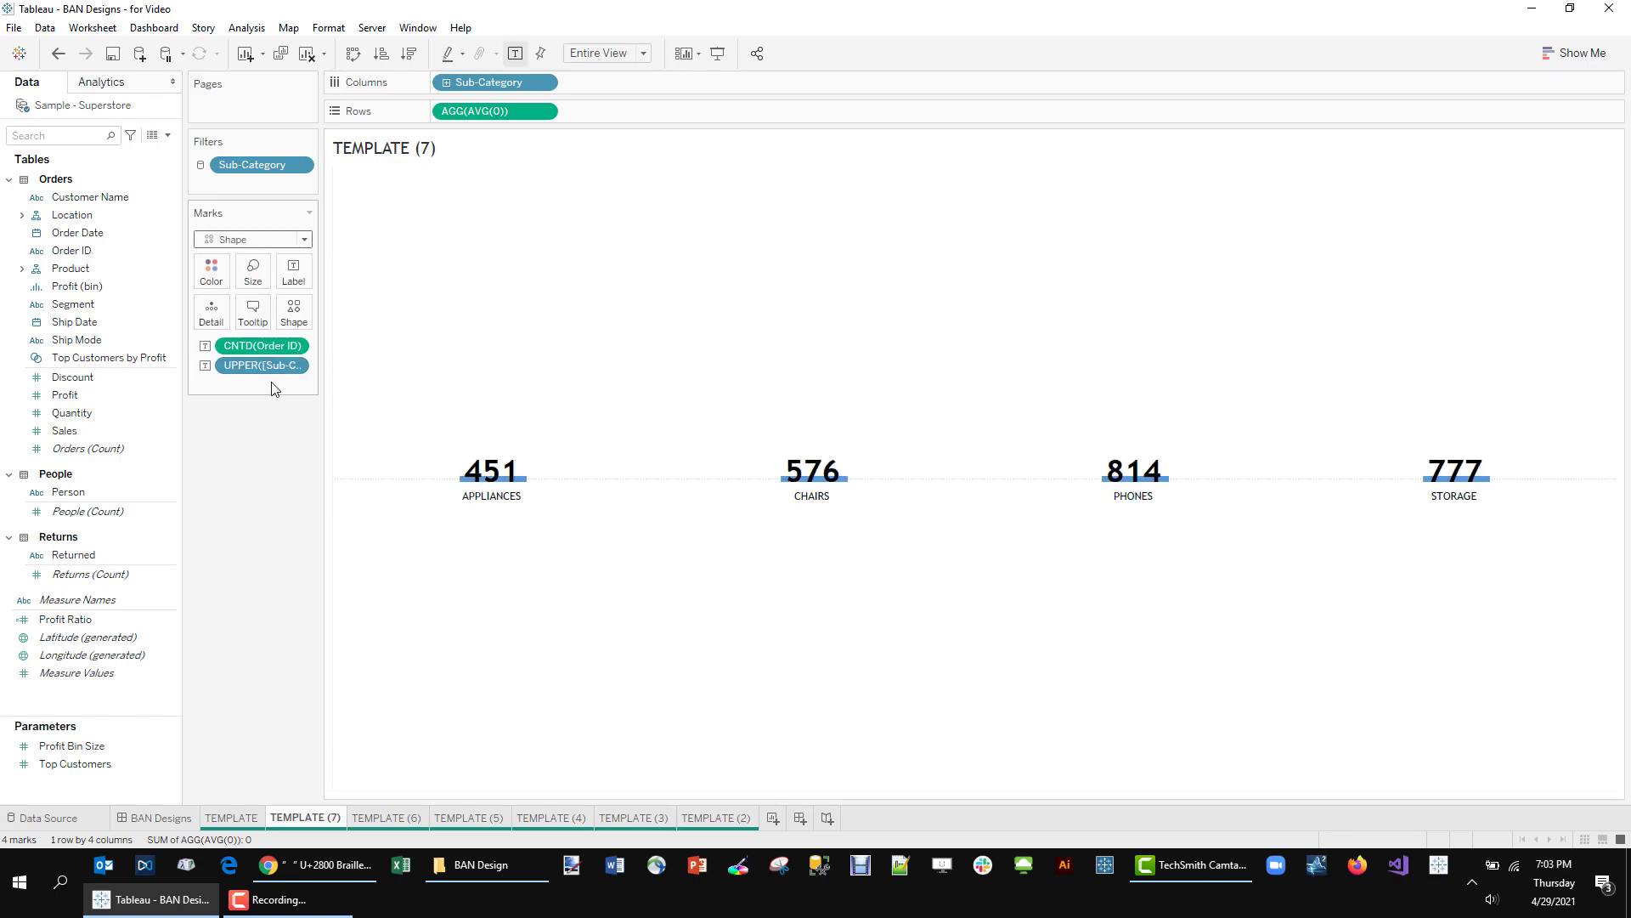
click(293, 311)
click(336, 433)
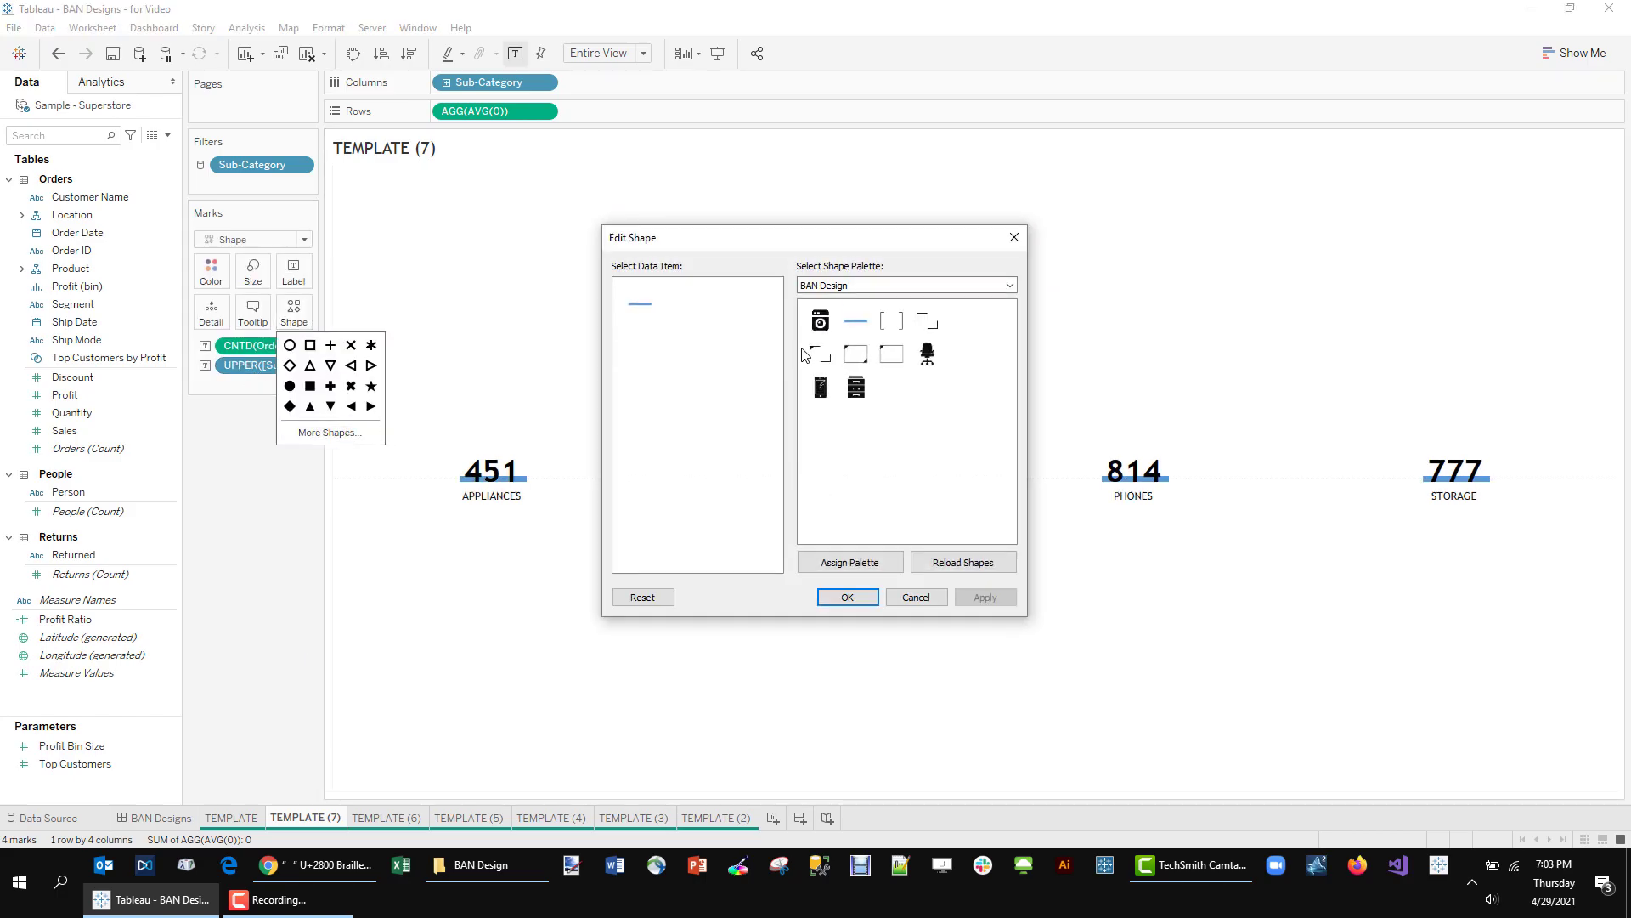
click(915, 595)
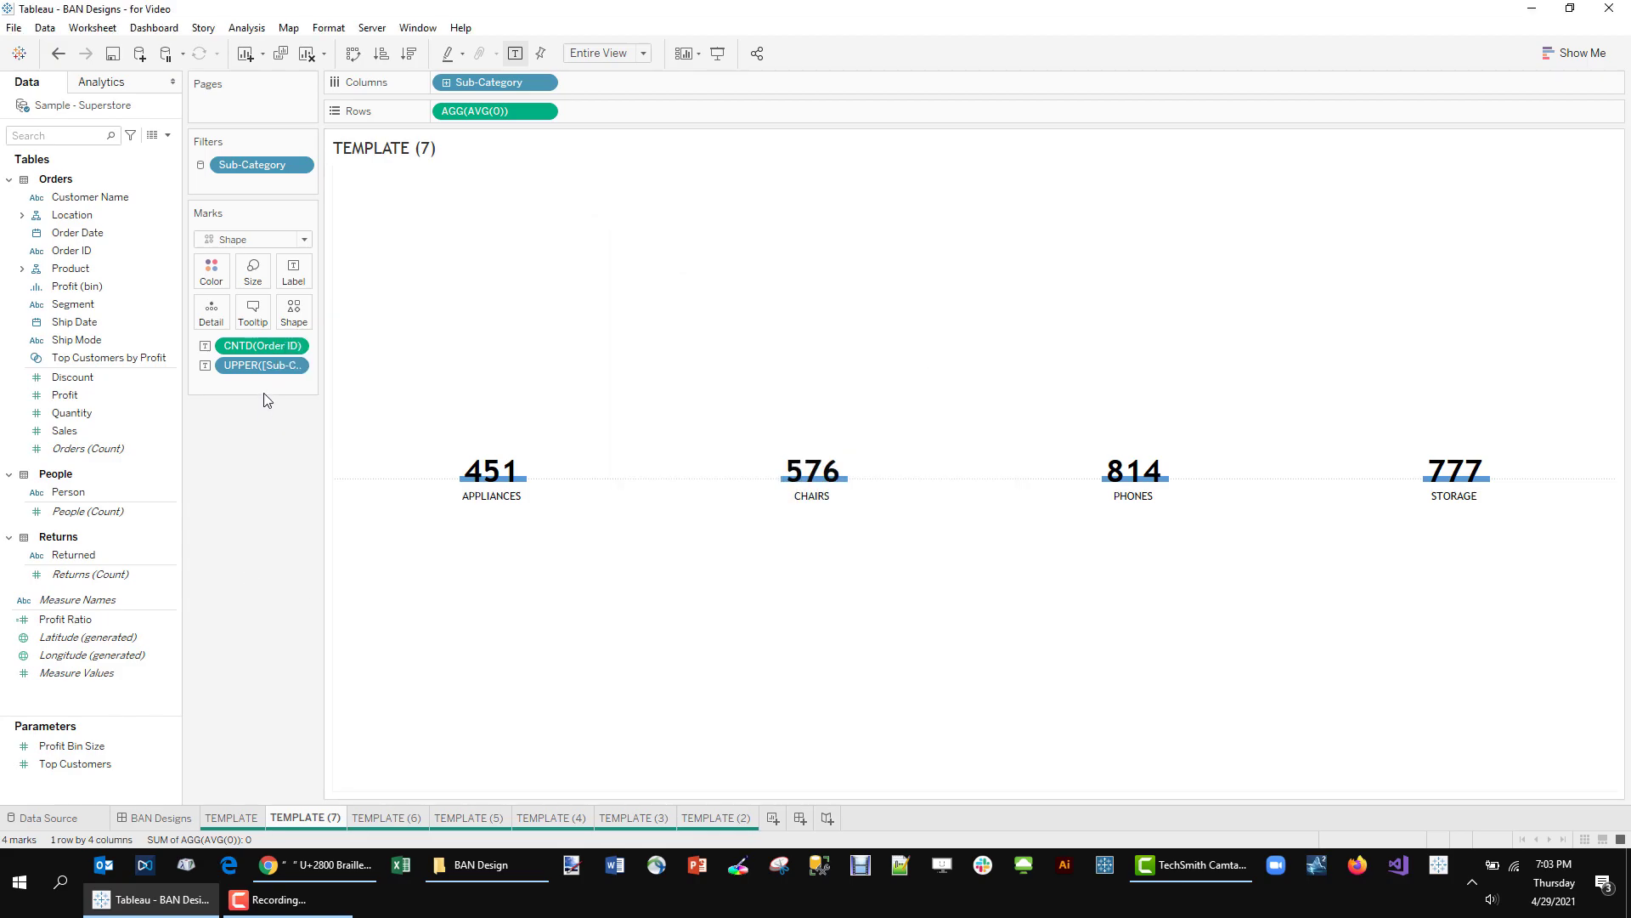
- Put UPPER(Sub-Category) on Color and Shape, enlarge the icons, and fade them to 64% opacity
drag(239, 374, 211, 274)
drag(258, 383, 292, 321)
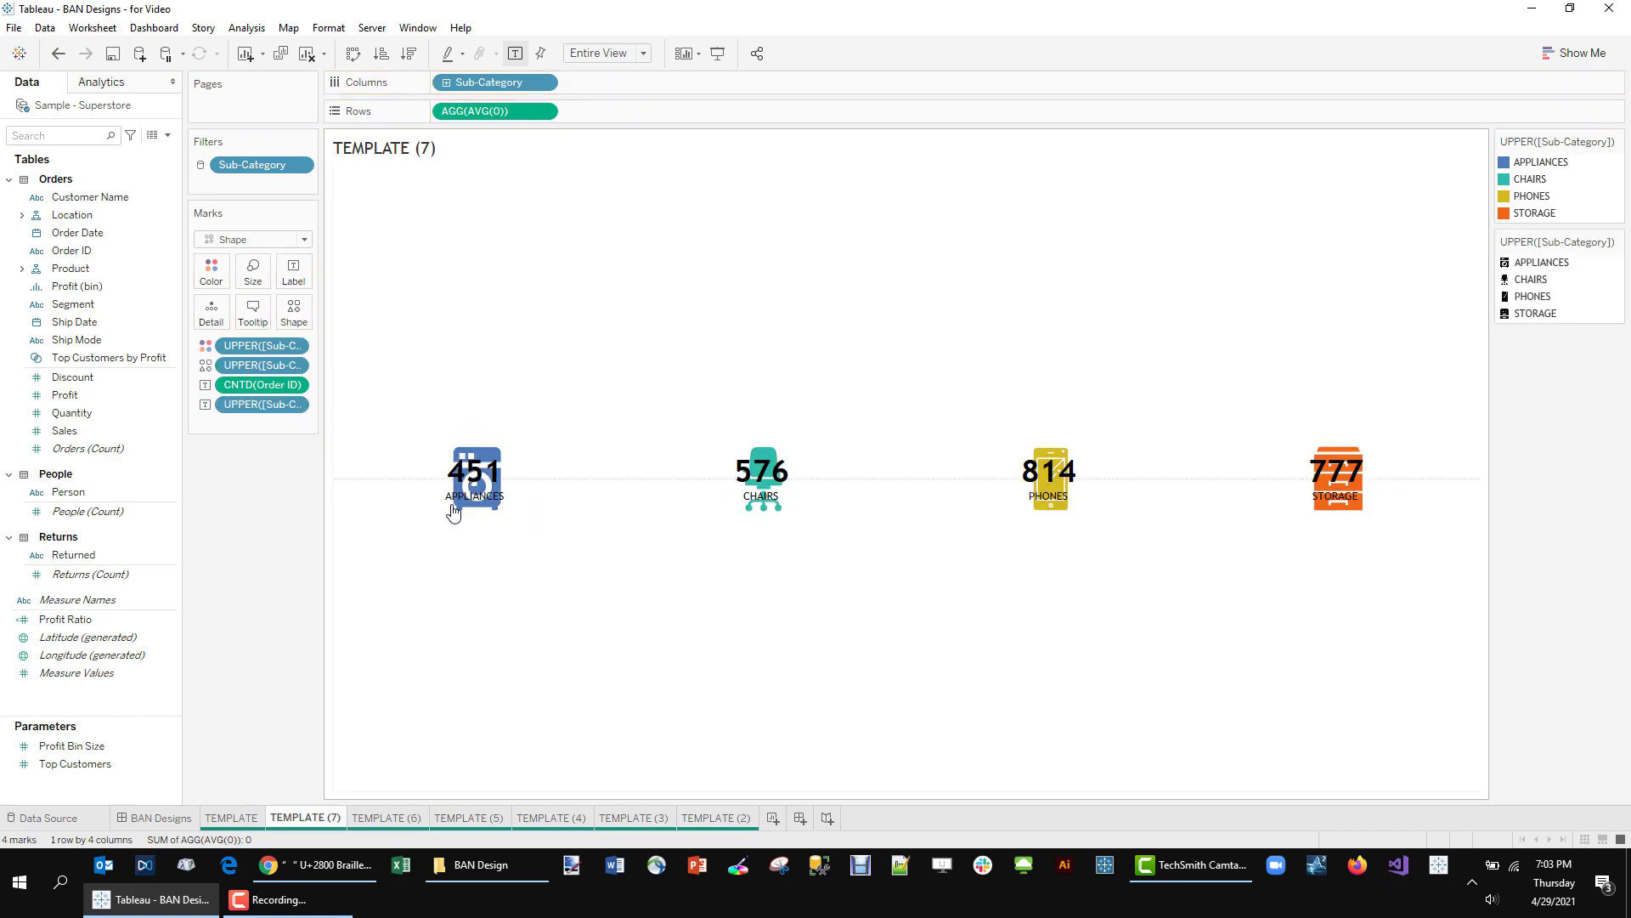
click(253, 270)
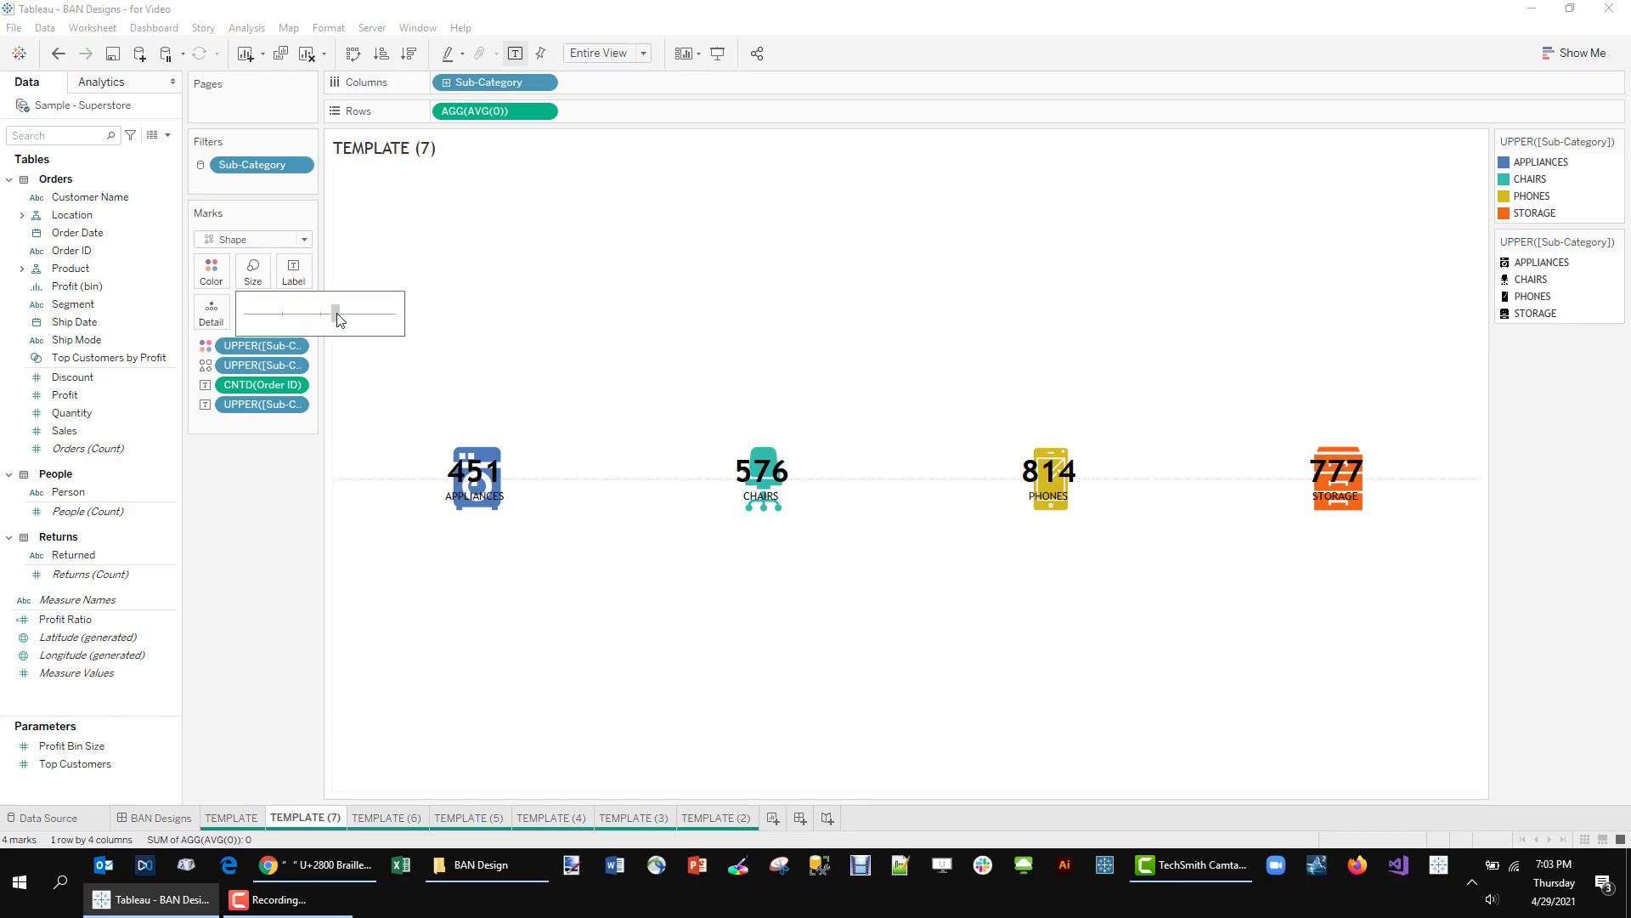
drag(334, 316, 343, 315)
click(210, 270)
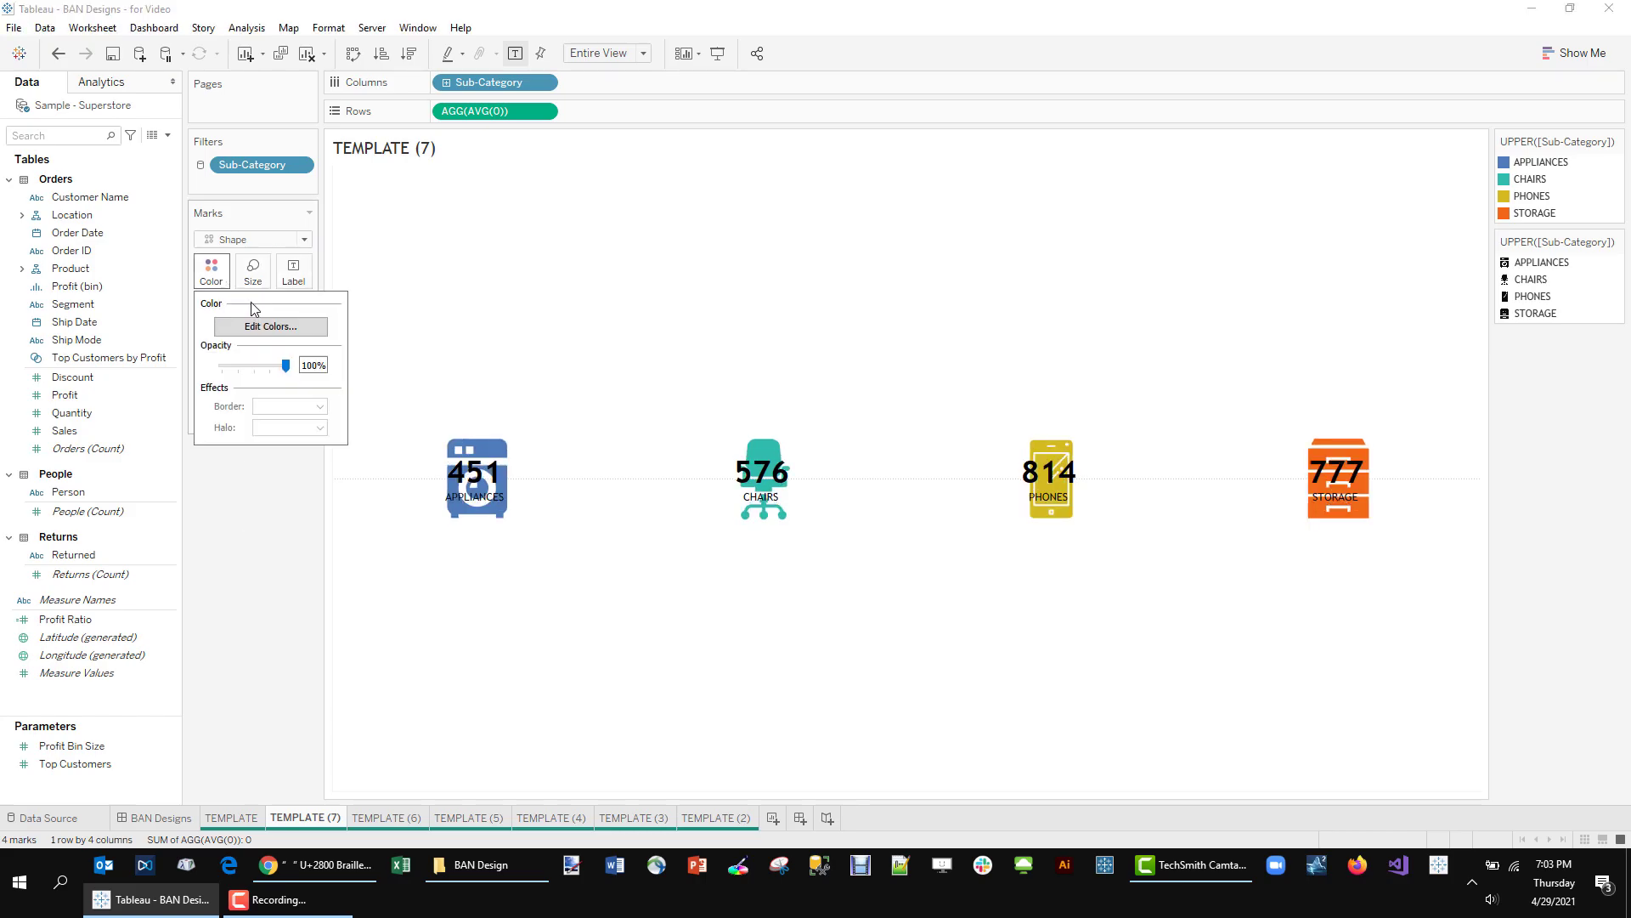
drag(289, 365, 254, 372)
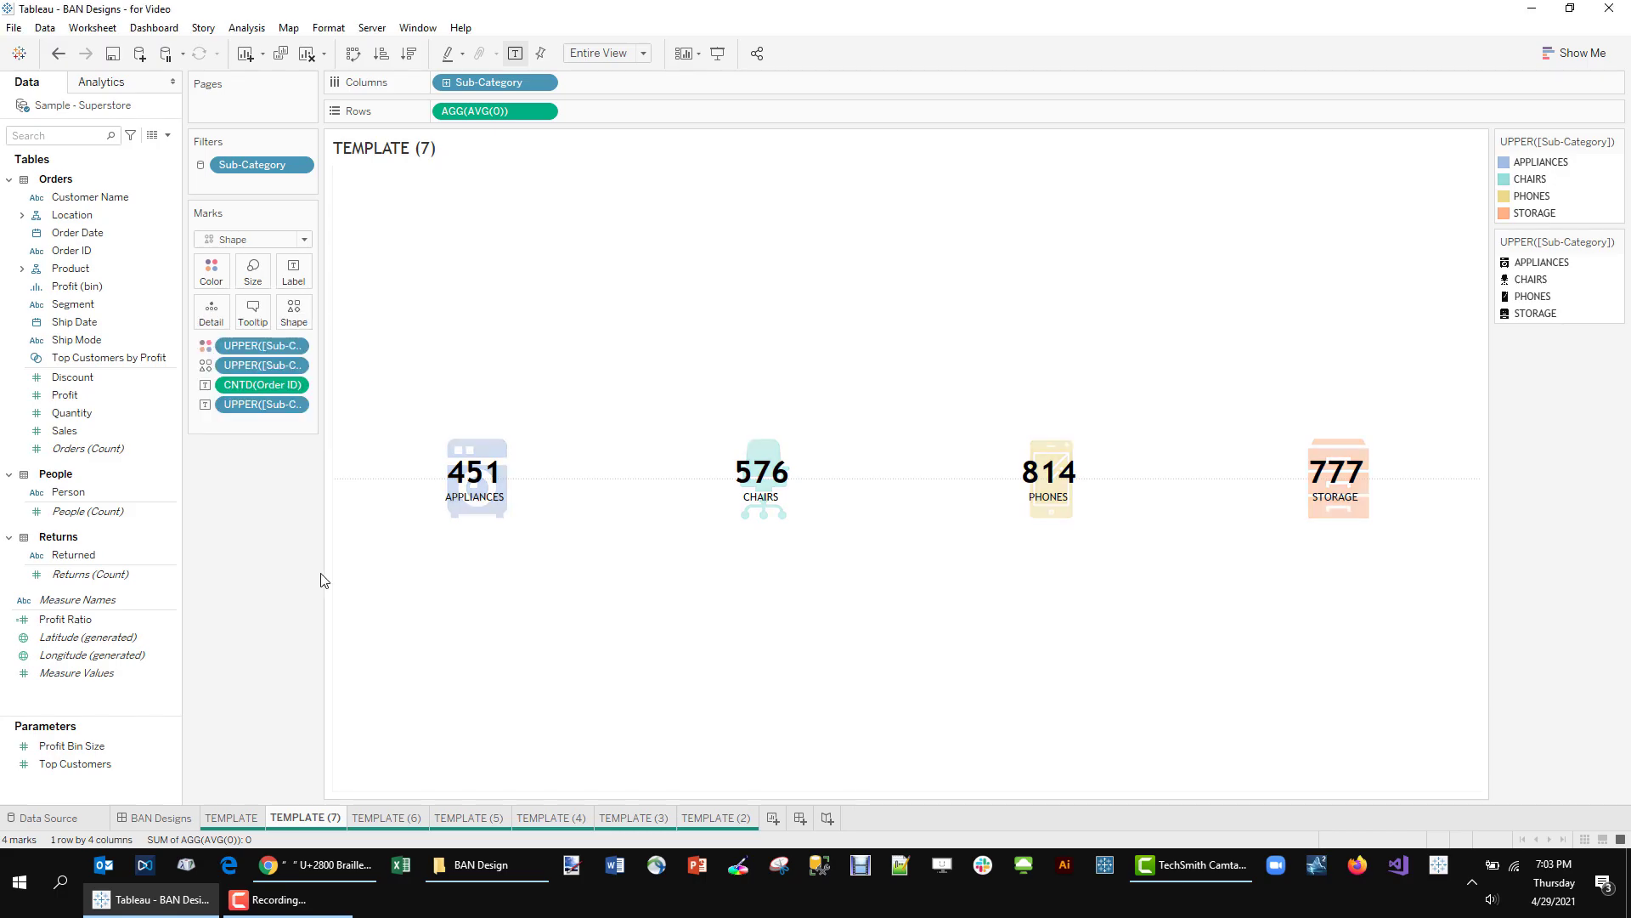
click(249, 817)
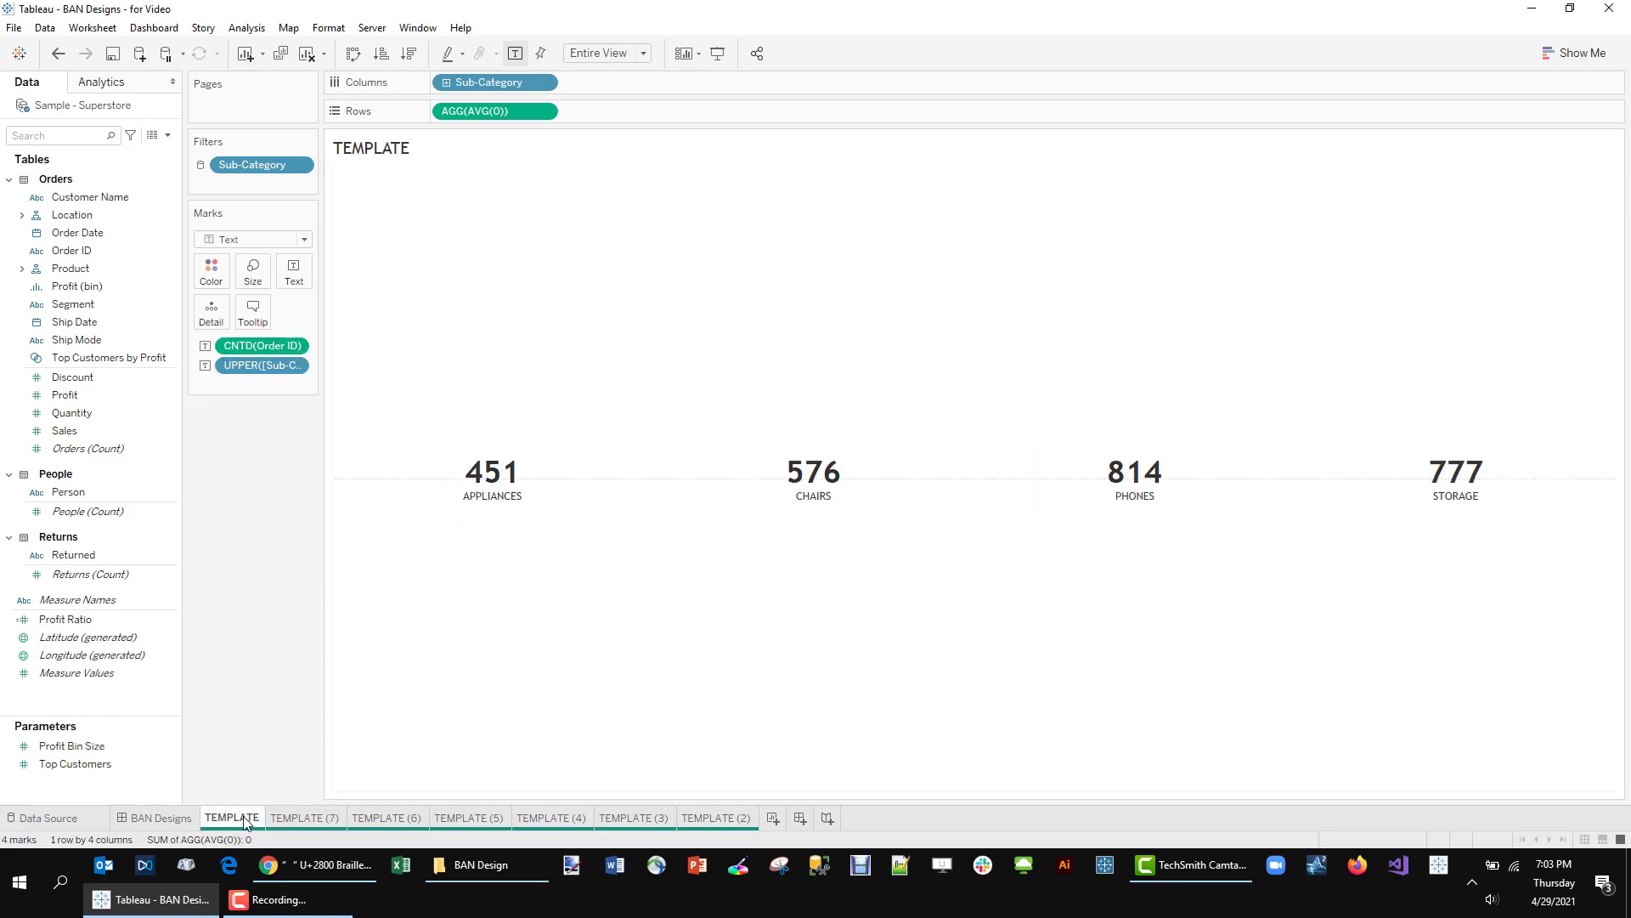
- Duplicate TEMPLATE as TEMPLATE (8) with shape marks showing a sub-category icon
right_click(243, 816)
click(366, 644)
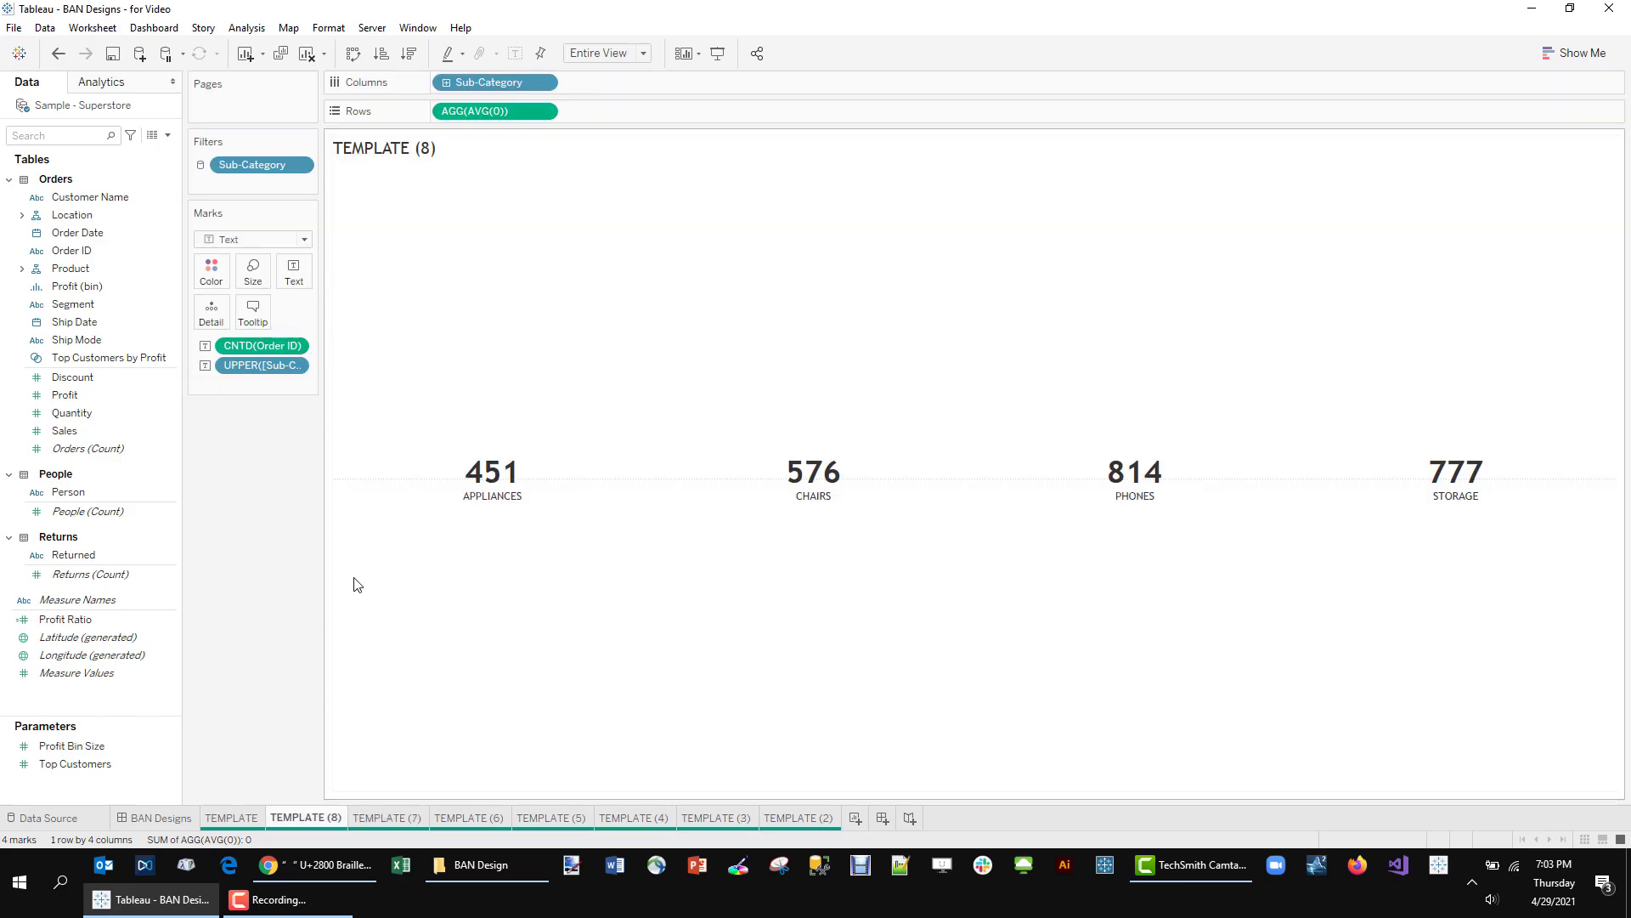
click(304, 241)
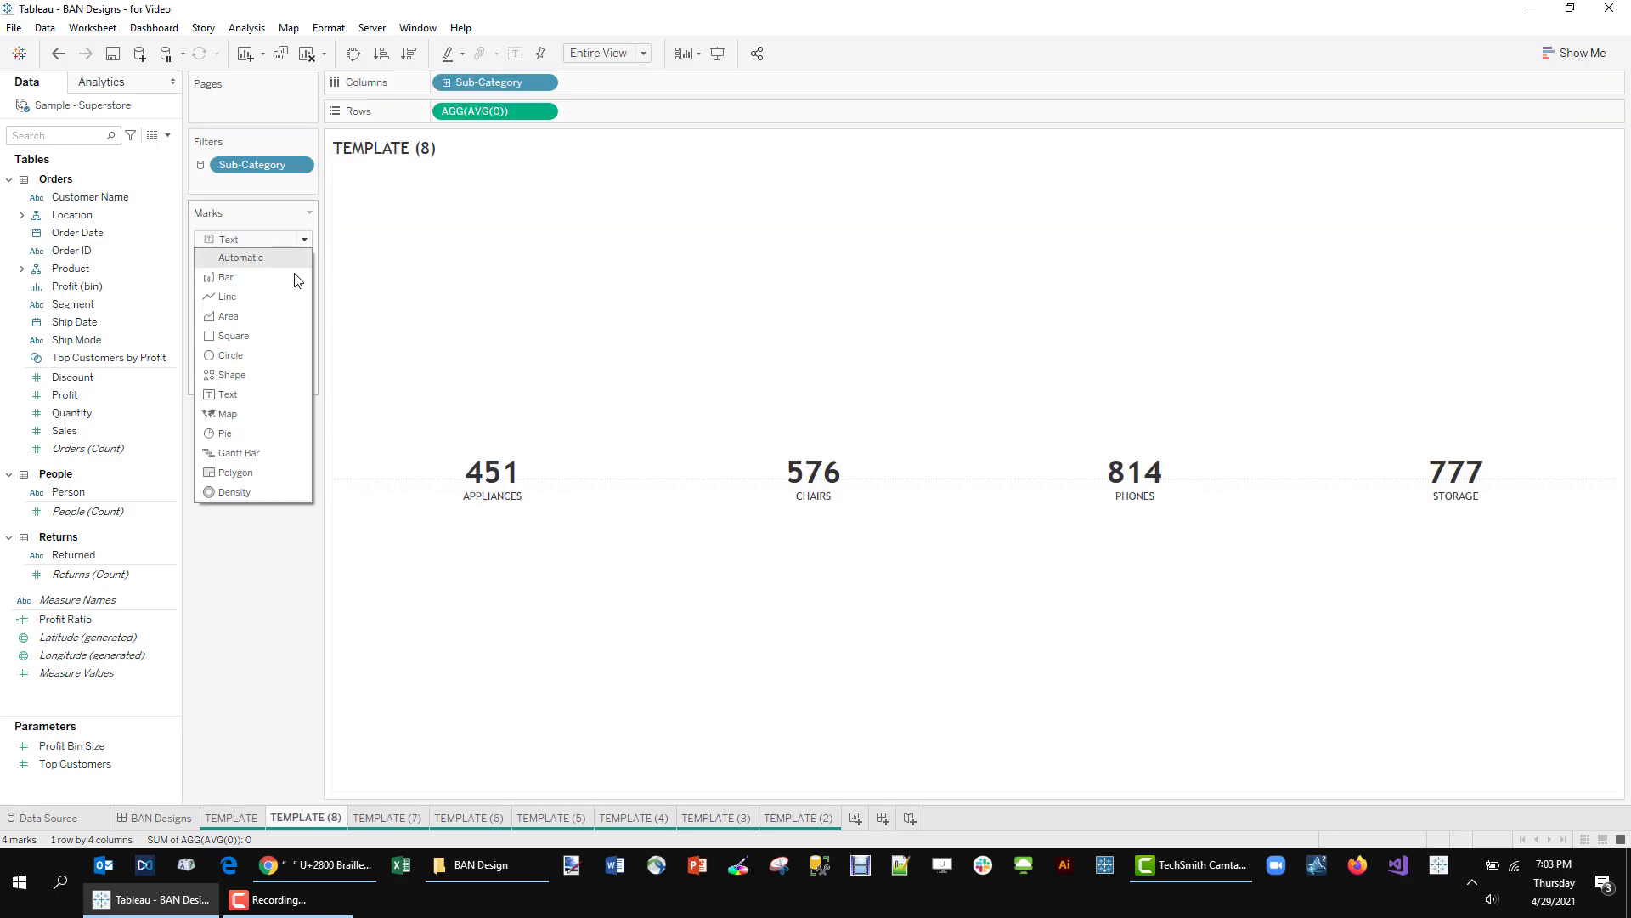
click(268, 383)
drag(255, 365, 212, 272)
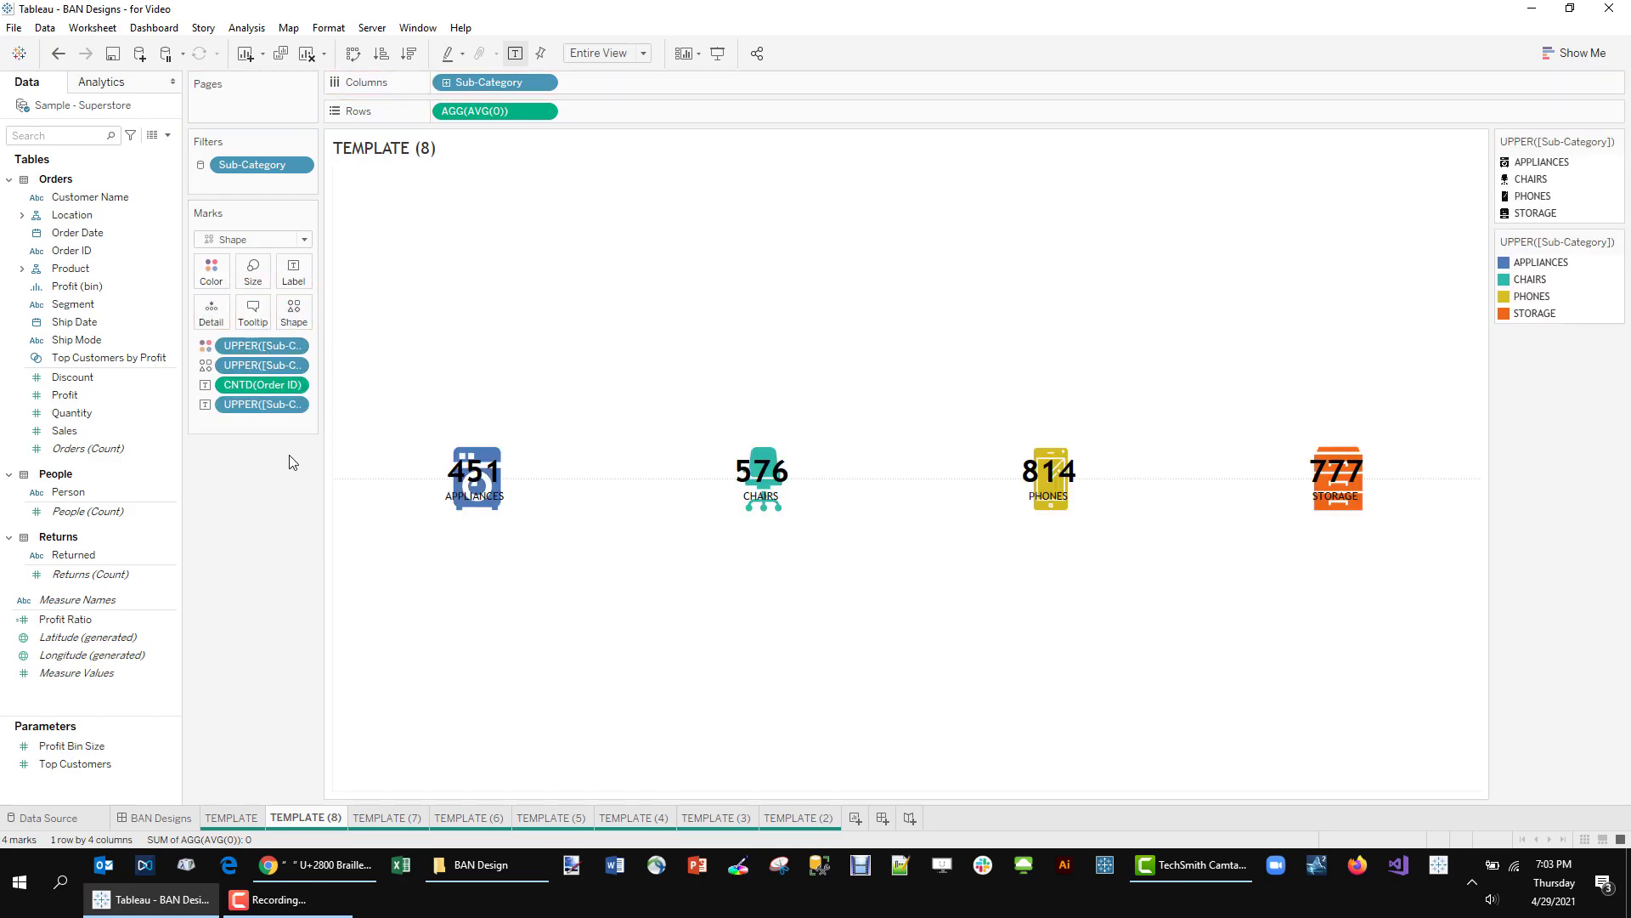
- Place the labels below the icons and shrink the category icons
click(294, 272)
click(429, 403)
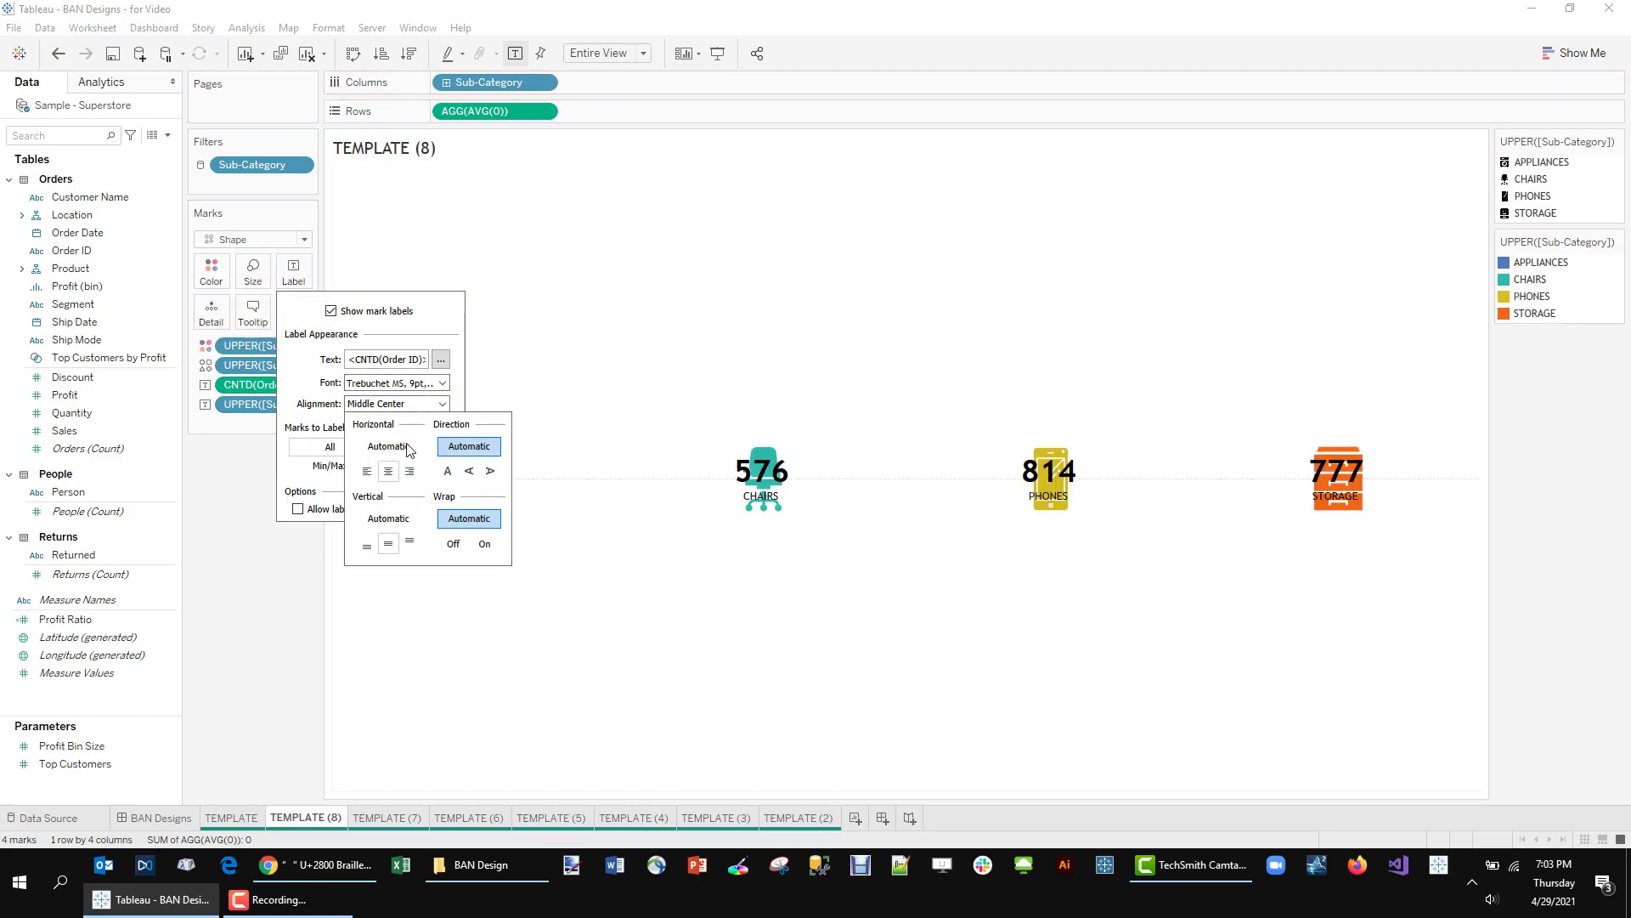
click(368, 546)
click(329, 553)
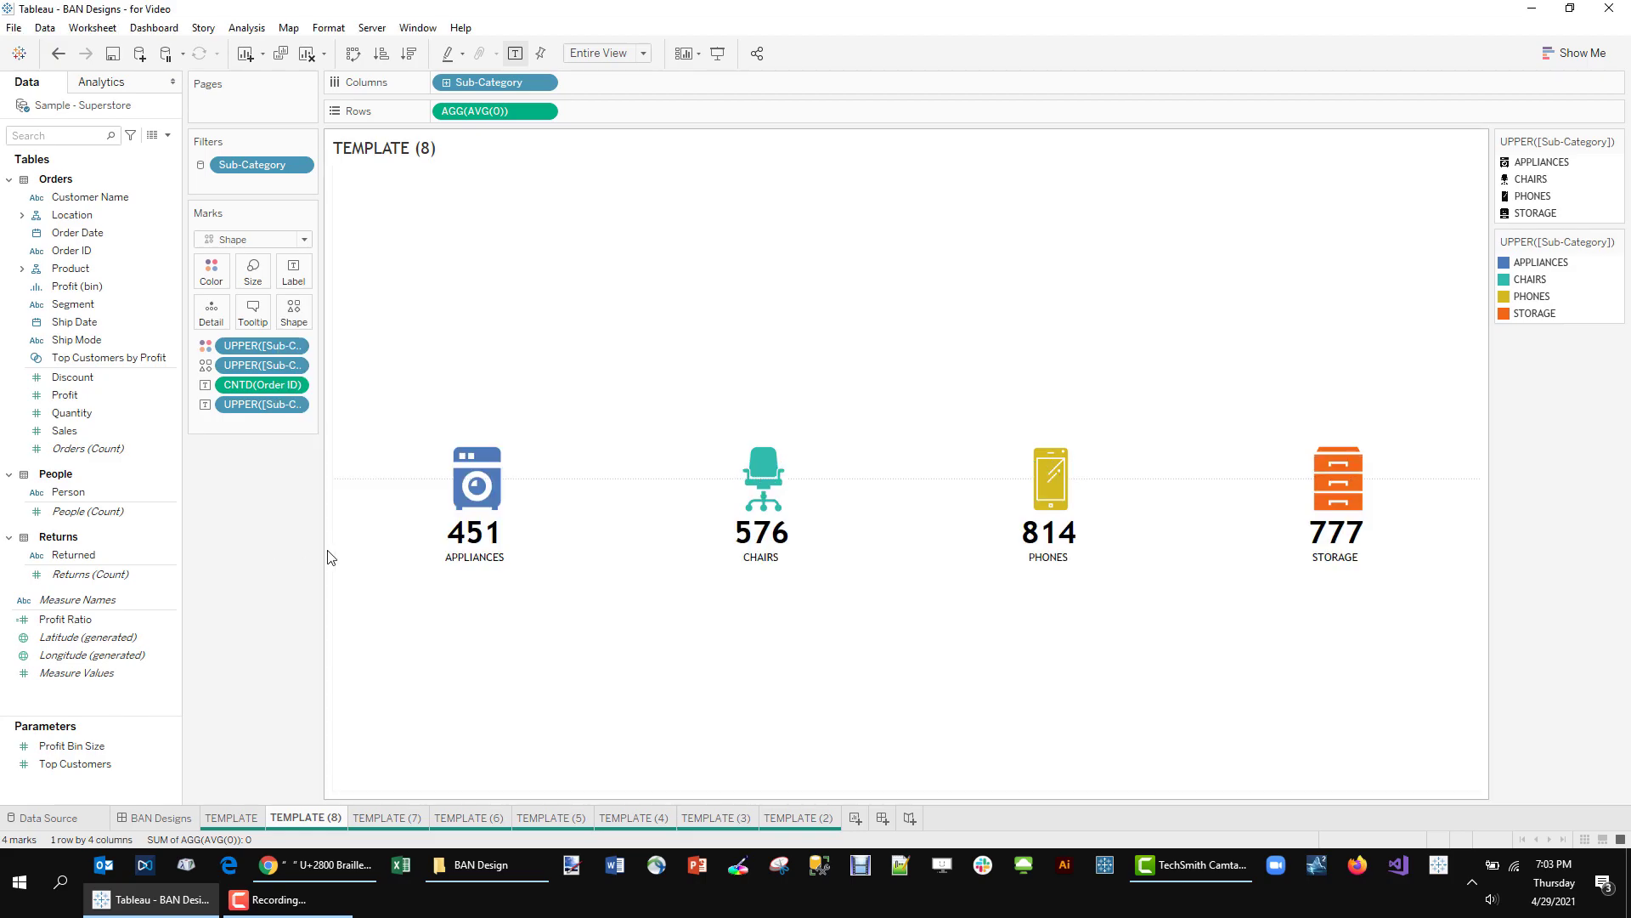
click(254, 271)
drag(331, 312, 313, 315)
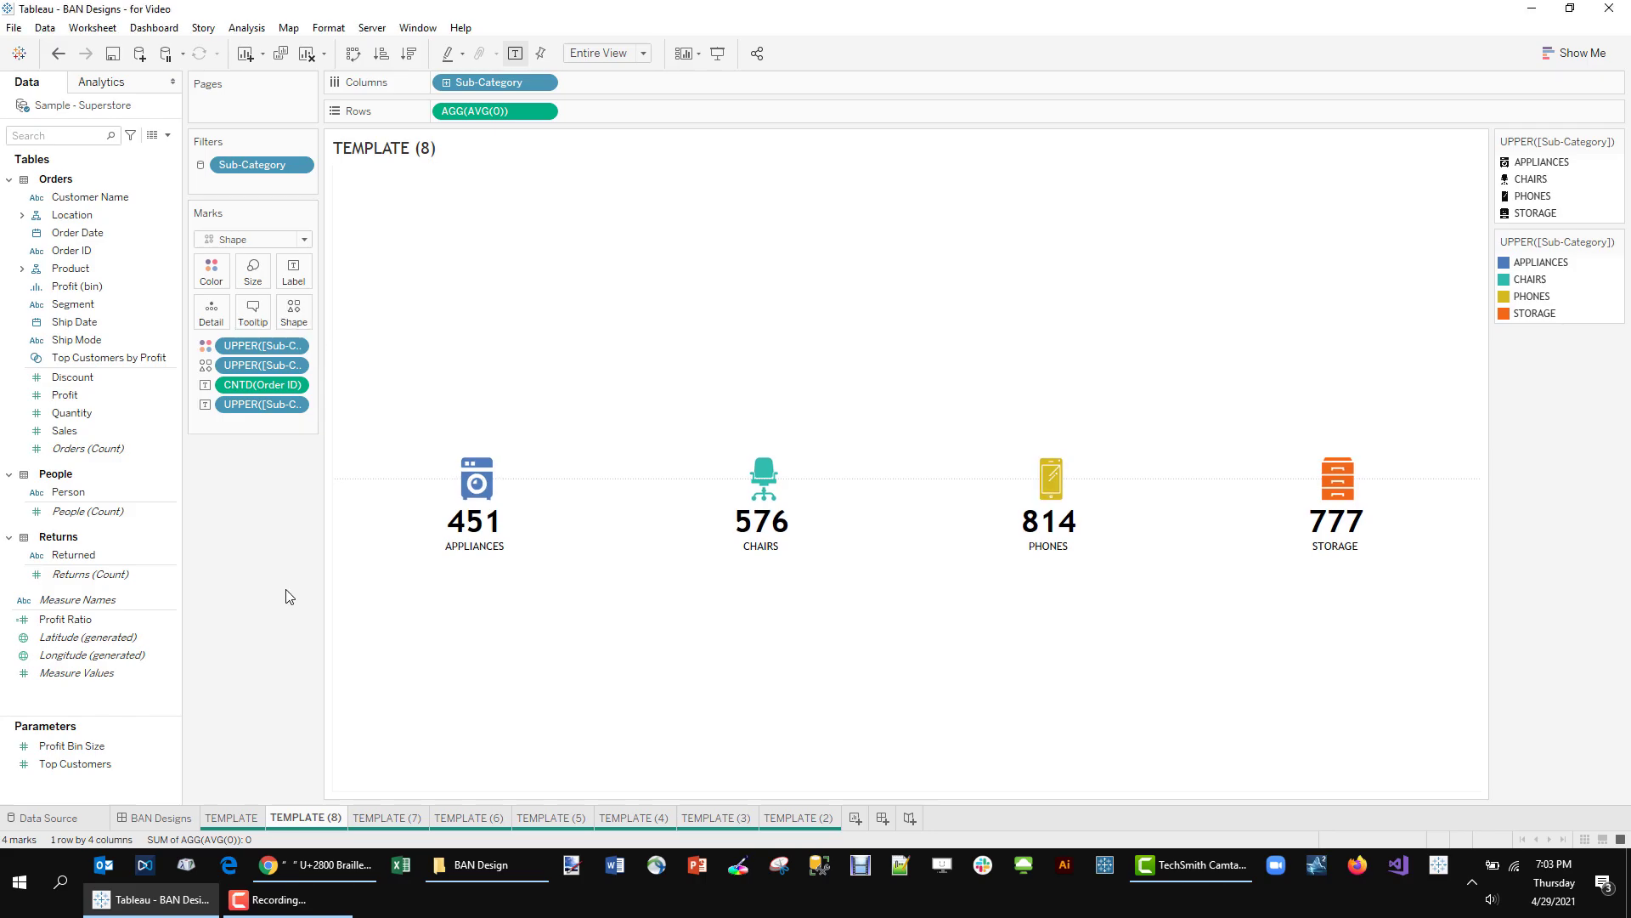
- Align the labels Middle Left so each count sits beside its icon
click(304, 276)
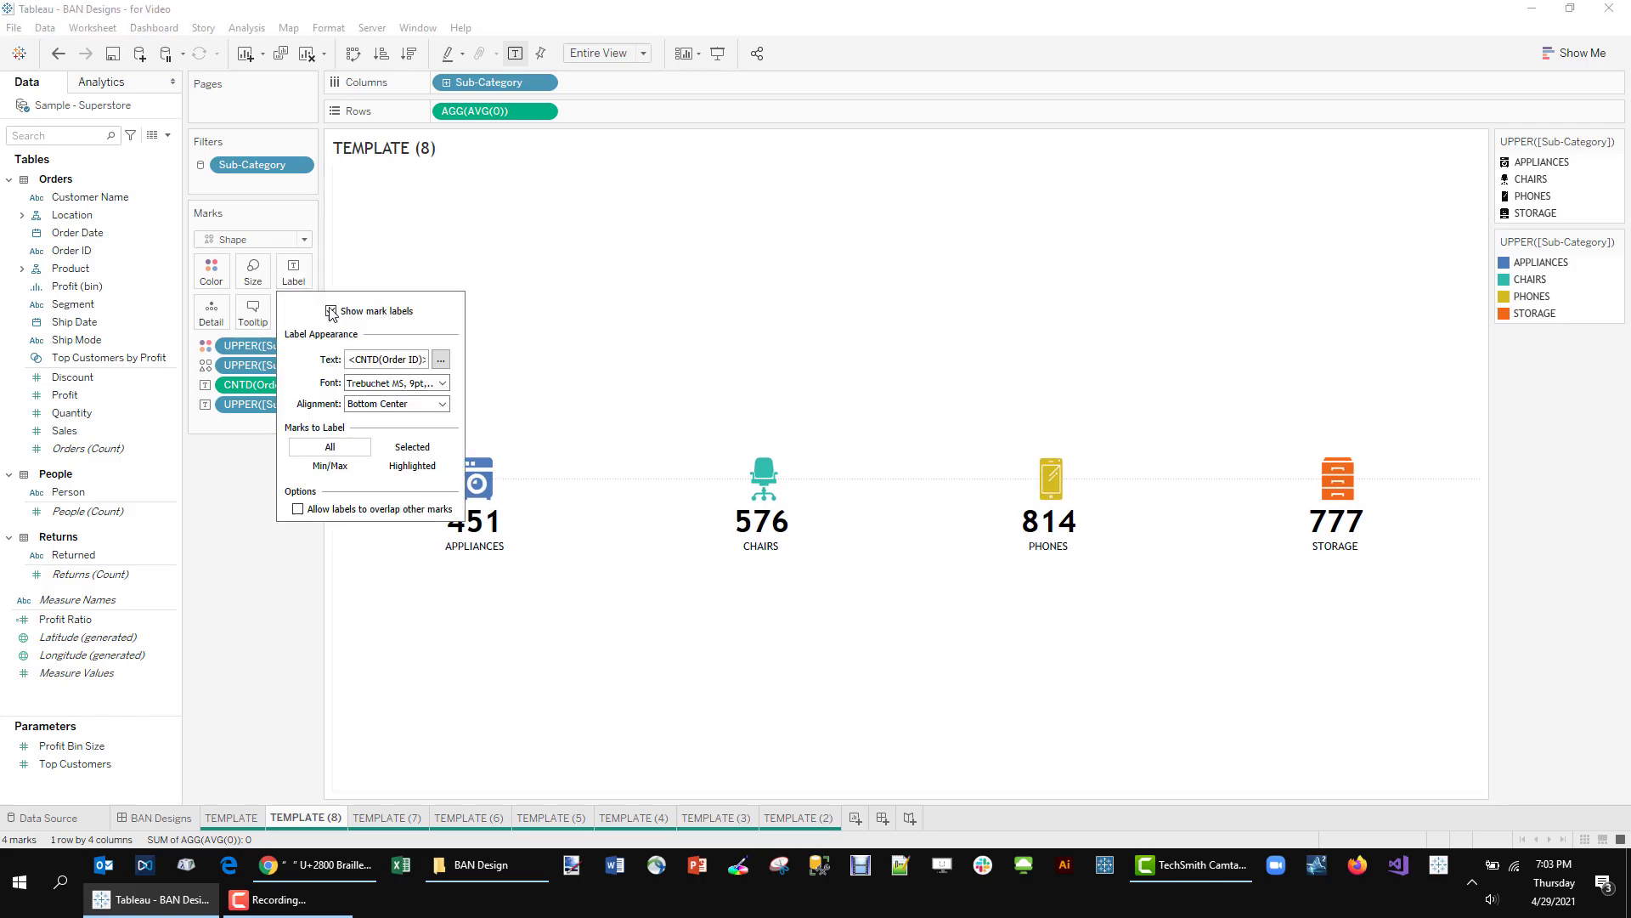
click(389, 406)
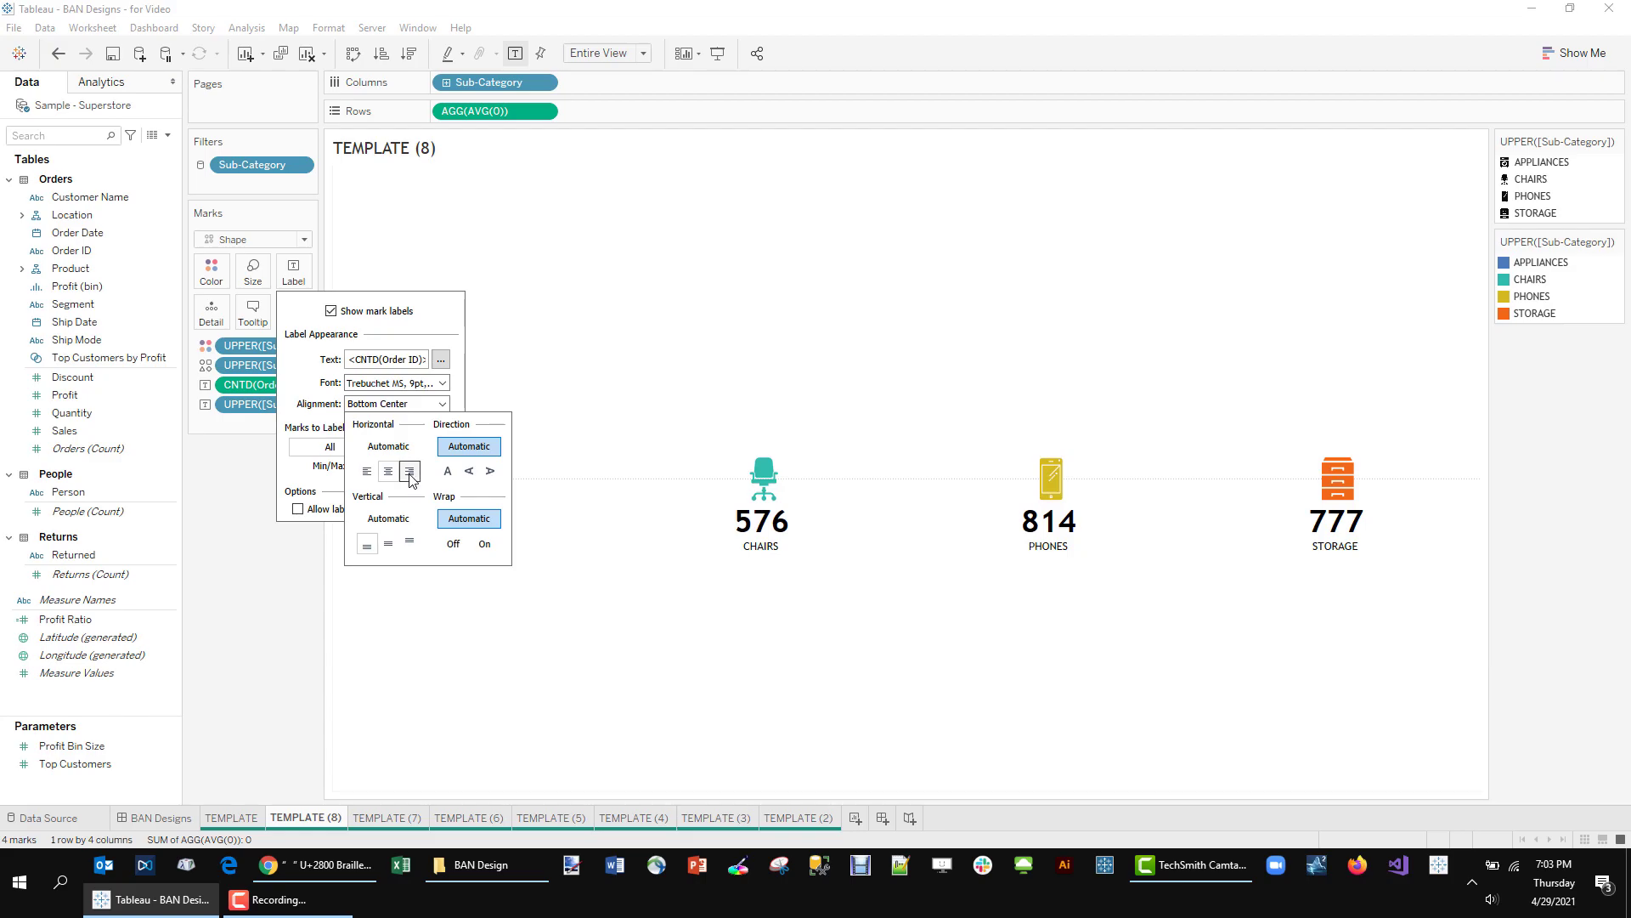
click(409, 470)
click(388, 542)
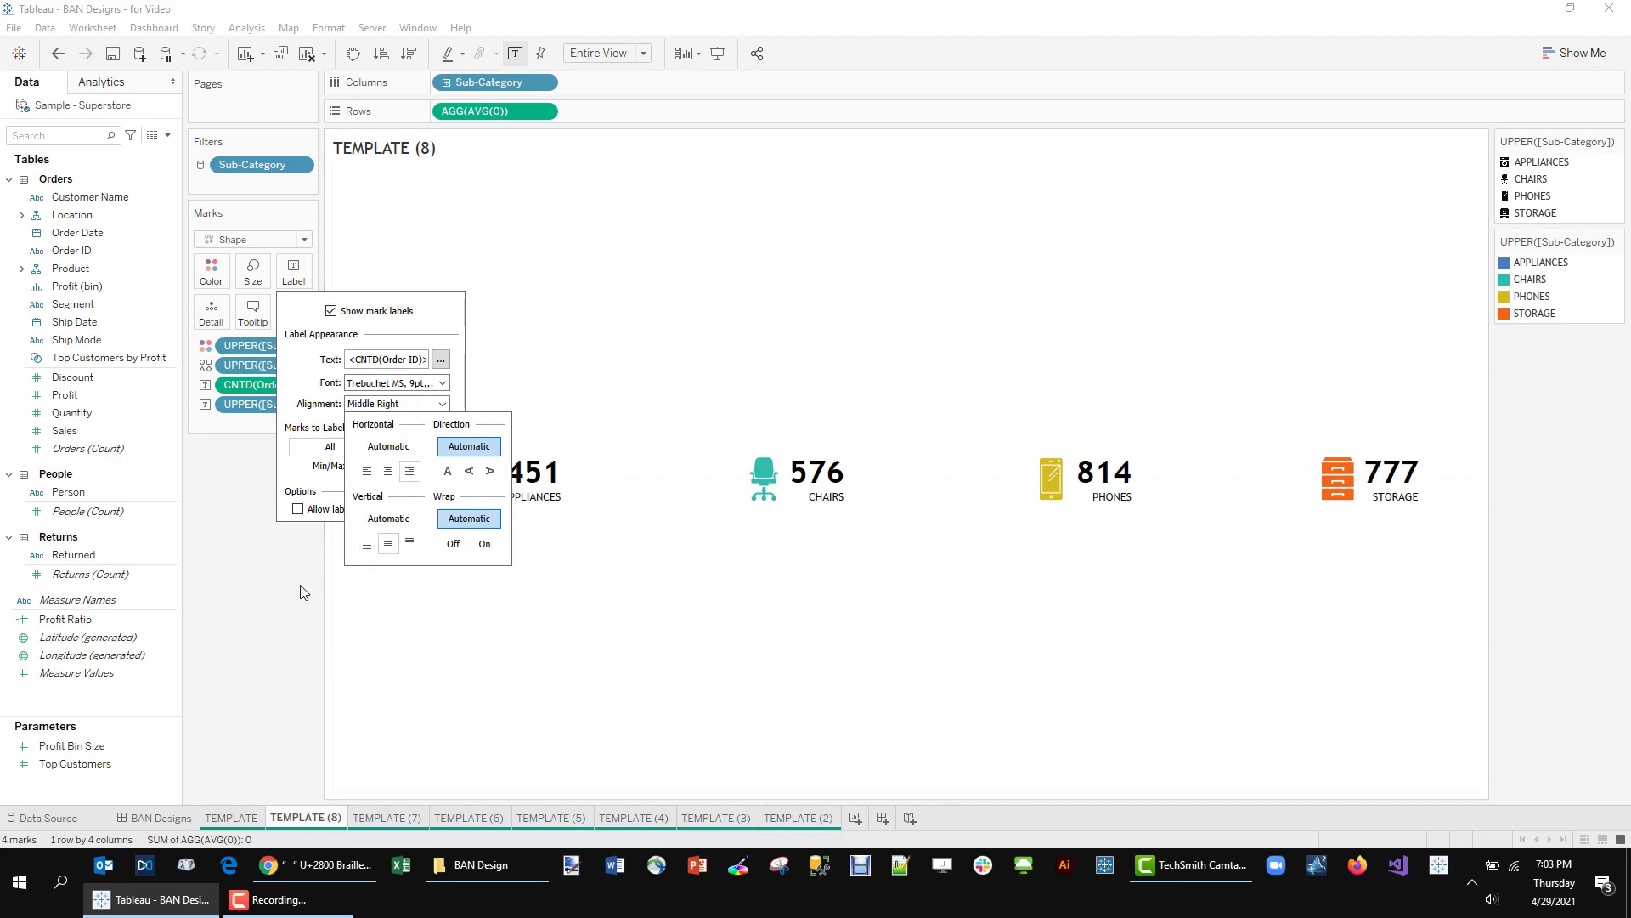
click(293, 272)
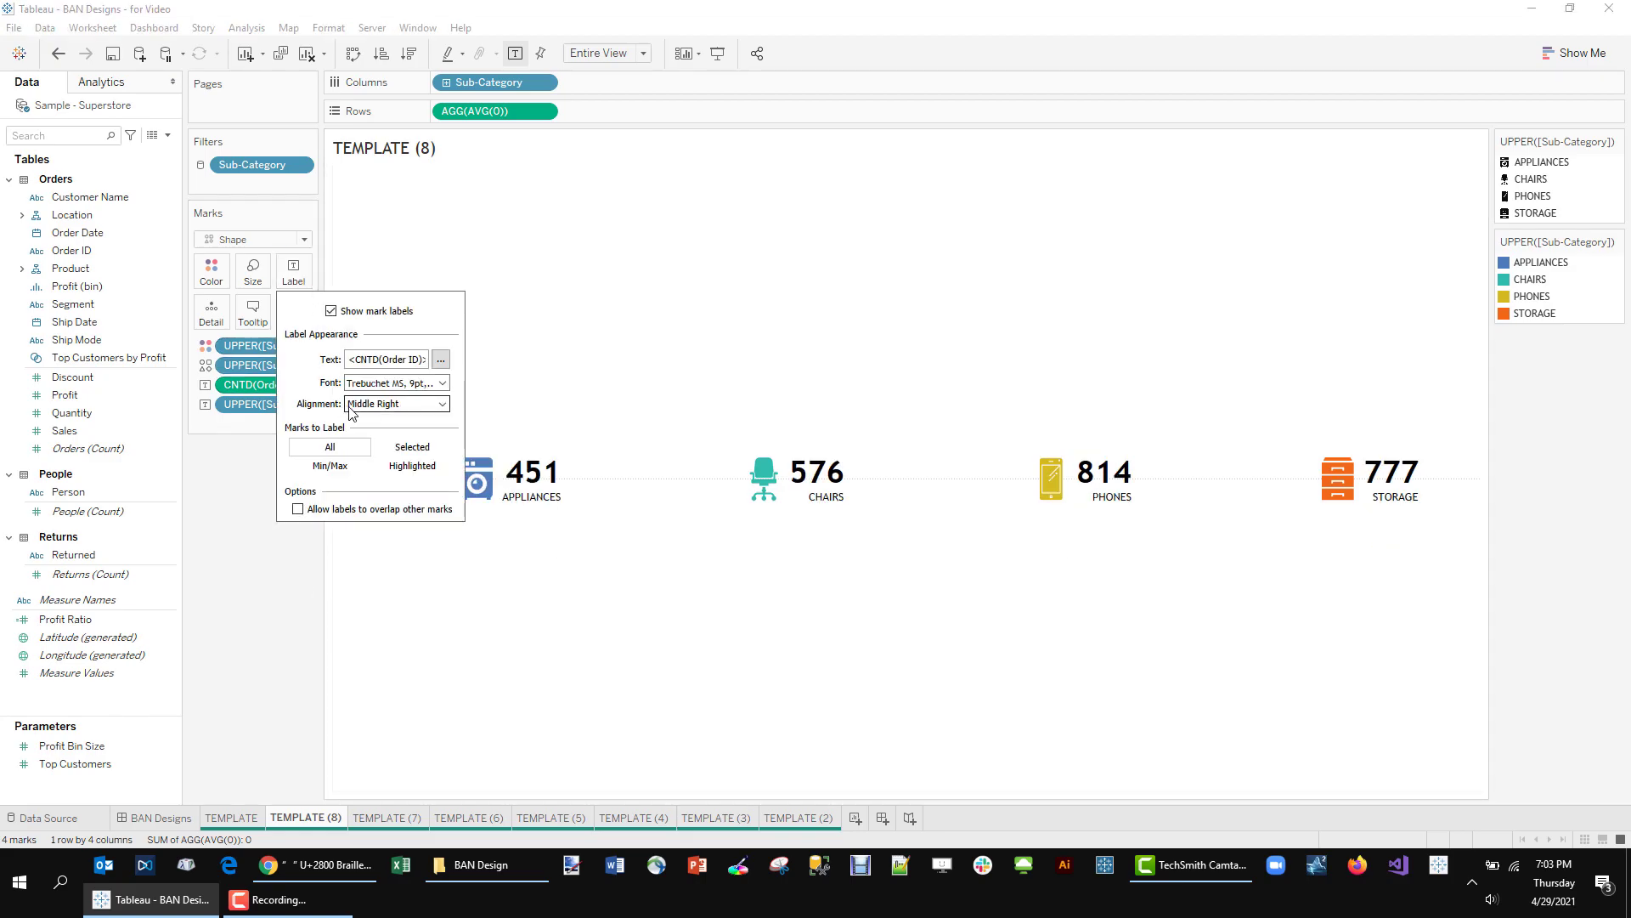
click(394, 404)
click(367, 470)
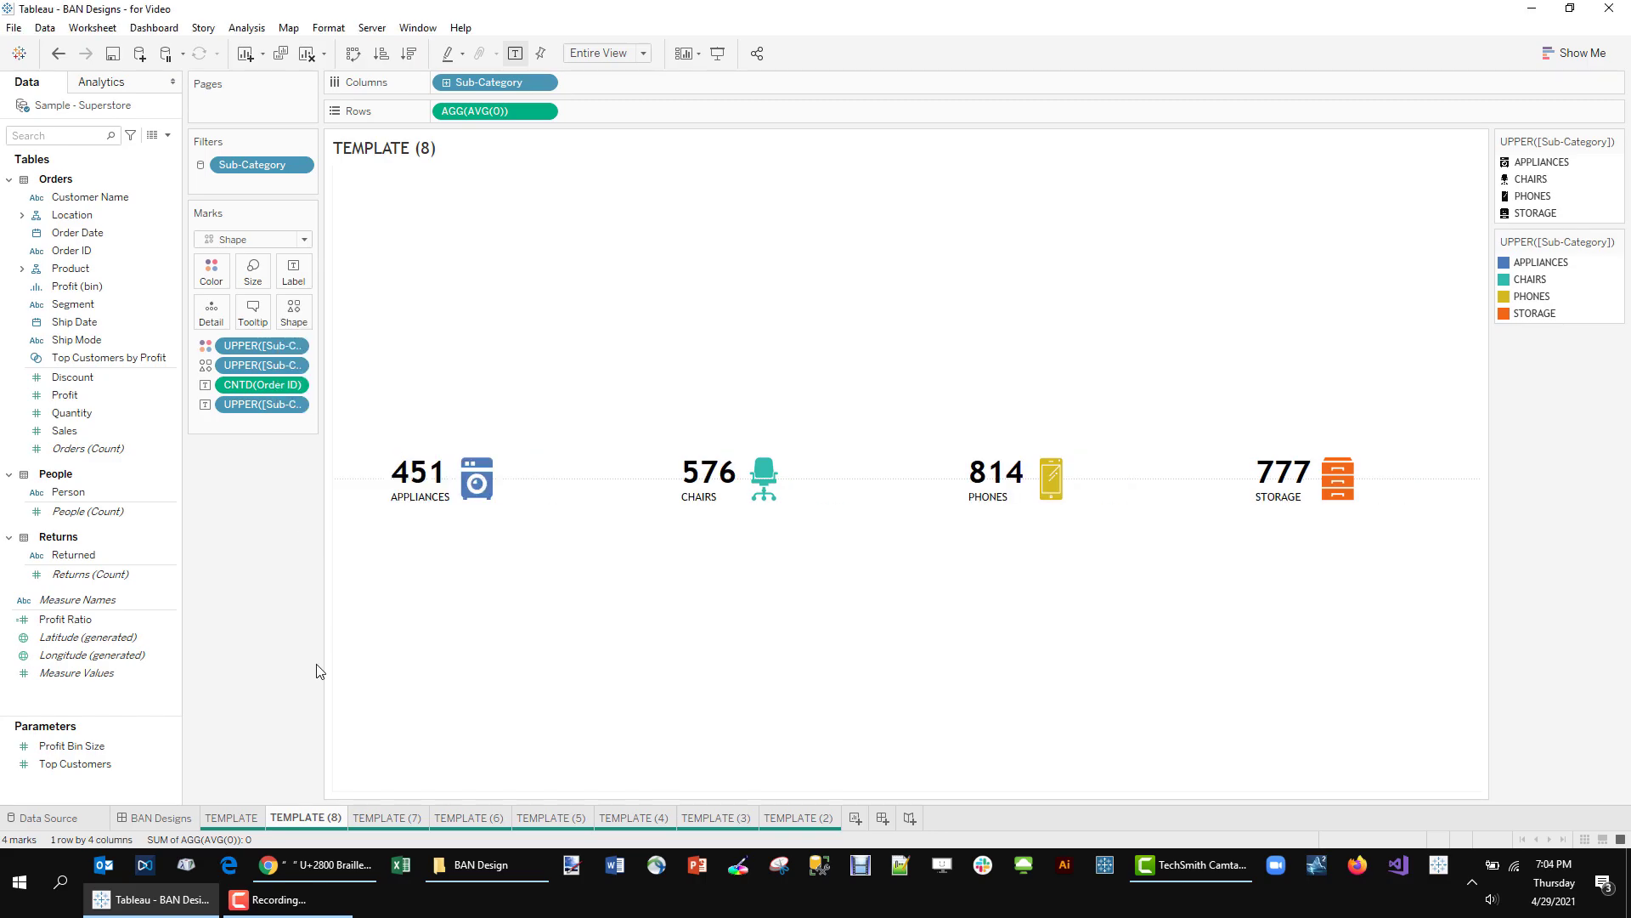
click(177, 821)
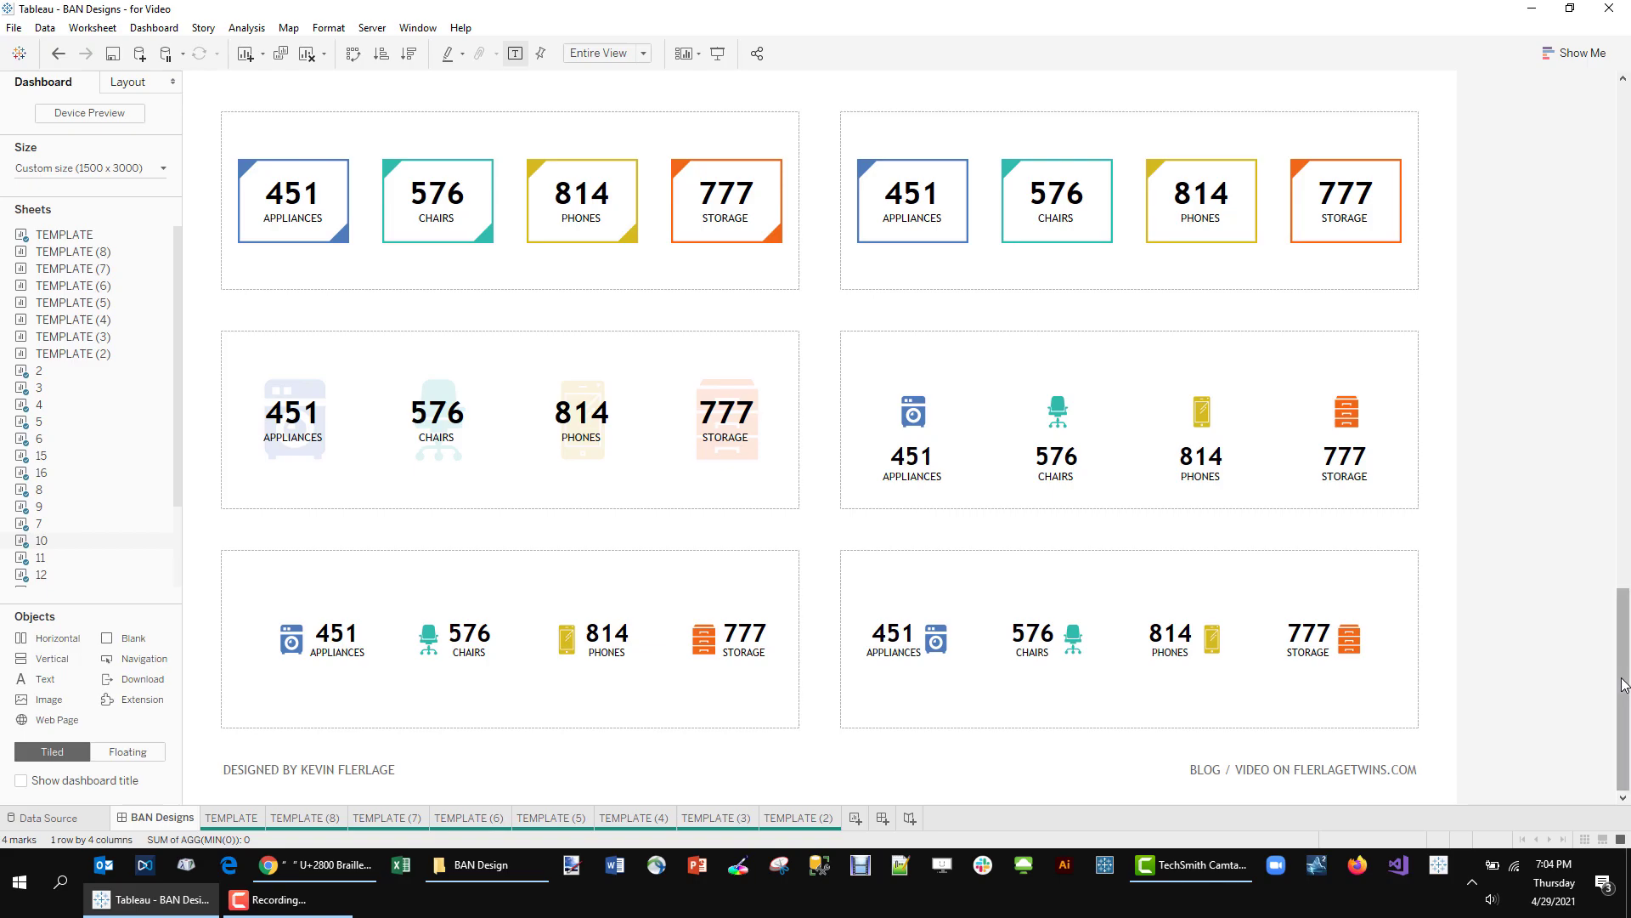
drag(1623, 678, 1611, 351)
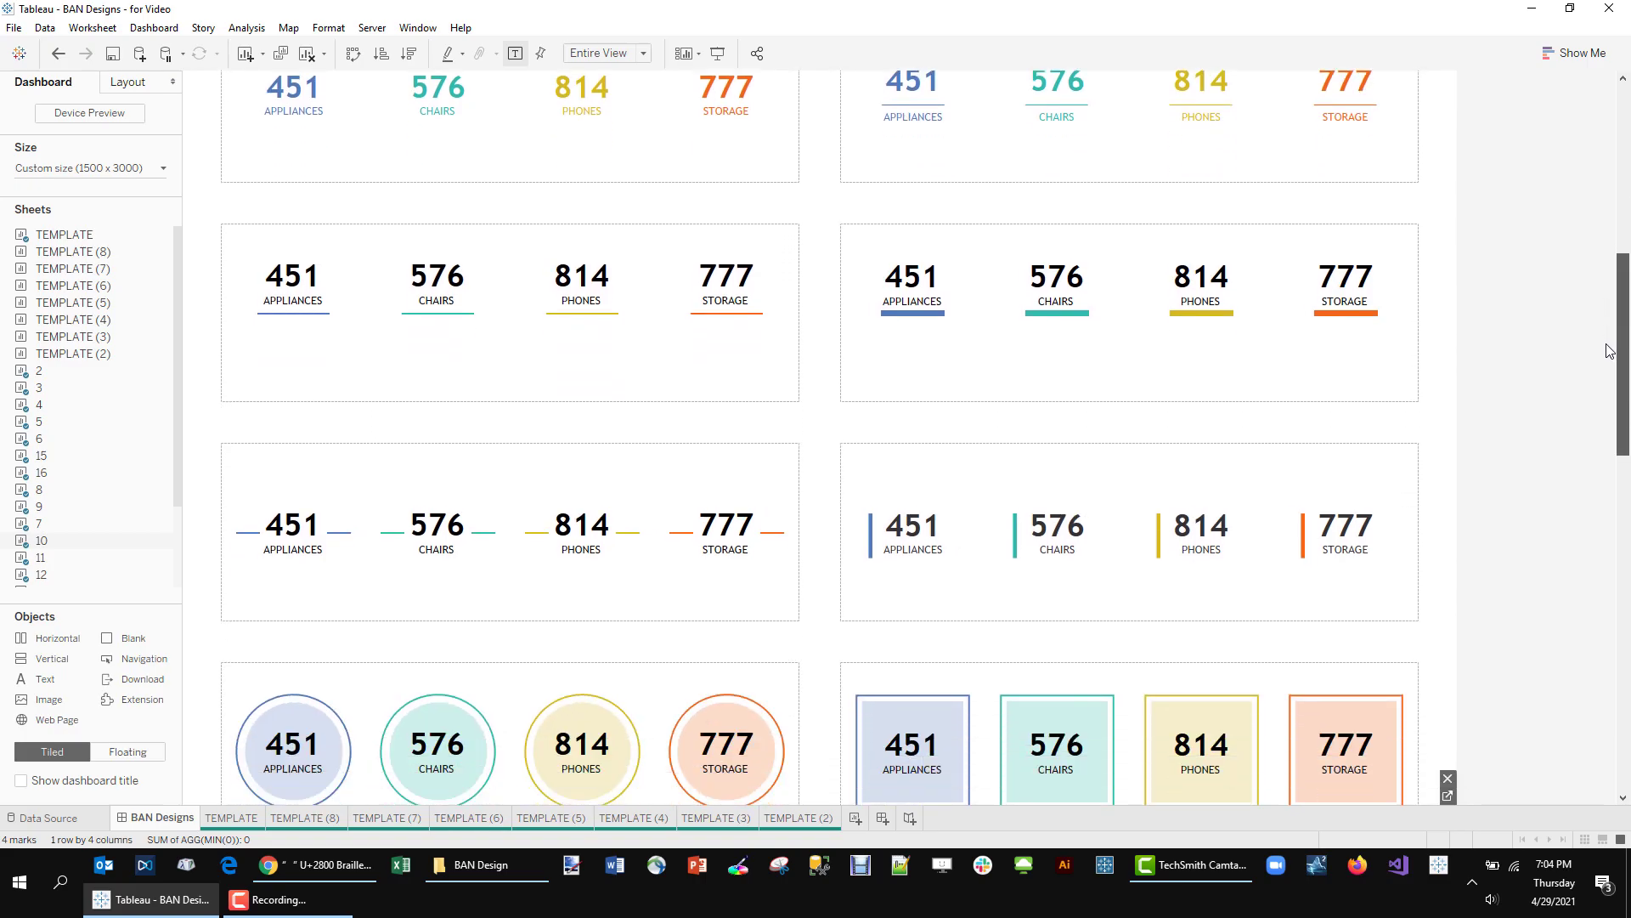